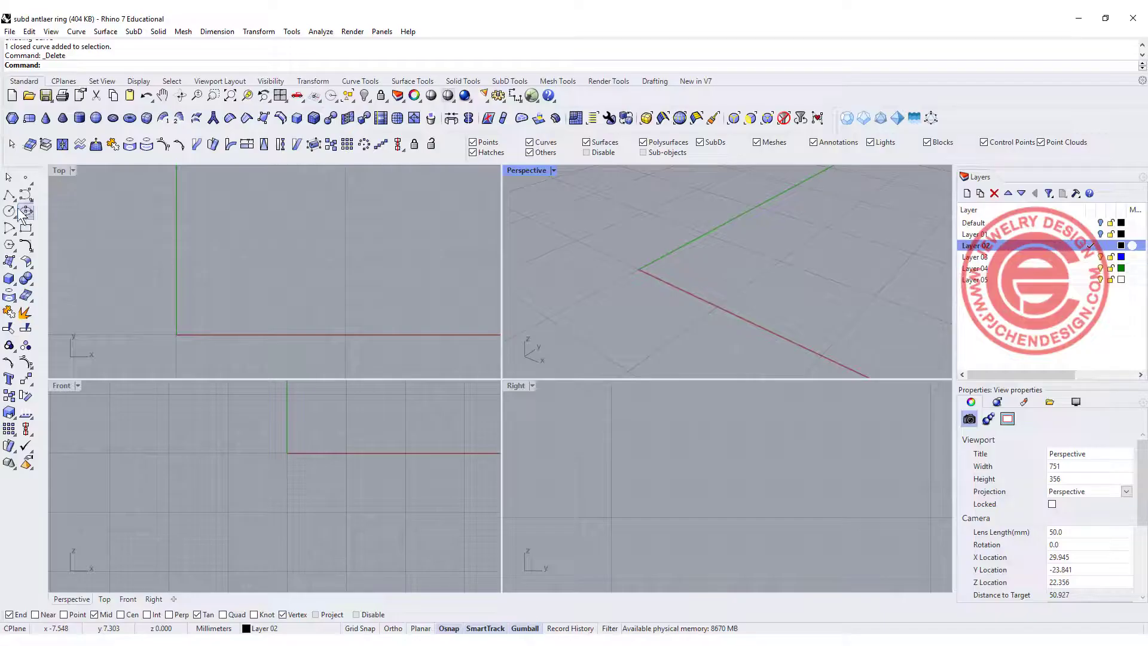
# Draw a 16 mm diameter circle centred on the origin in the Front view for the ring.
pyautogui.click(9, 211)
pyautogui.scroll(-4, 282, 453)
pyautogui.moveTo(282, 453); pyautogui.dragTo(265, 487, button='right')
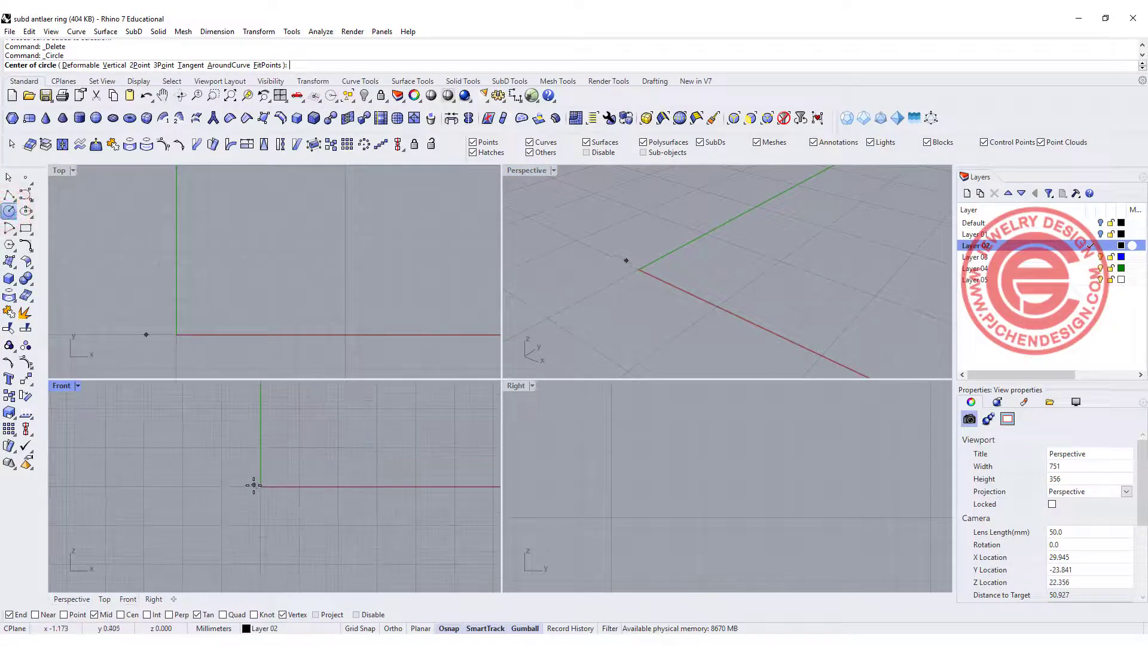
pyautogui.write('0')
pyautogui.press('Return')
pyautogui.press('Return')
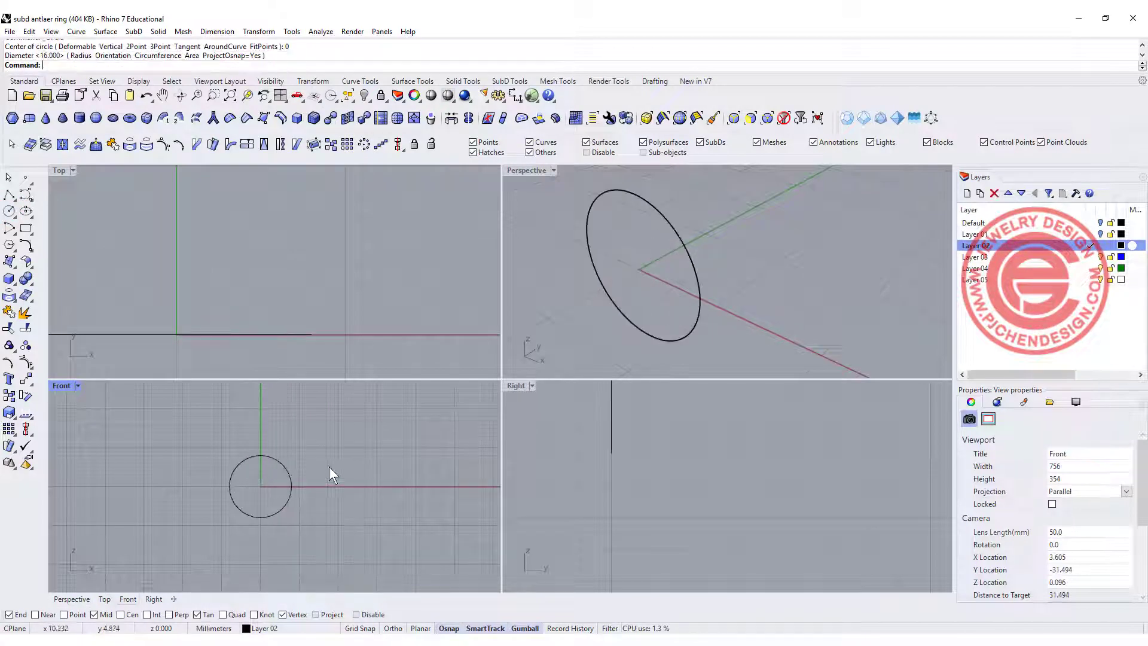
# Draw the main antler beam in the Top view as an S-shaped six-point curve rising from below the X axis near the origin.
pyautogui.moveTo(604, 274); pyautogui.dragTo(637, 277, button='right')
pyautogui.scroll(-6, 210, 263)
pyautogui.moveTo(191, 271)
pyautogui.mouseDown(button='right')
pyautogui.moveTo(230, 238)
pyautogui.moveTo(210, 260)
pyautogui.mouseUp(button='right')
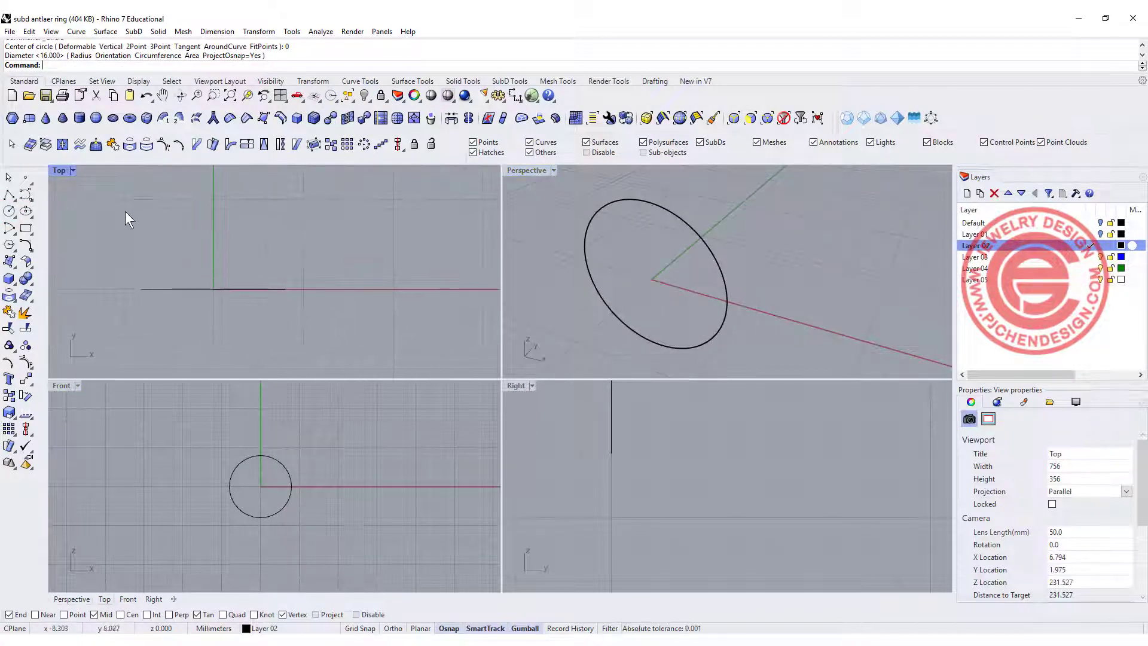
pyautogui.click(23, 194)
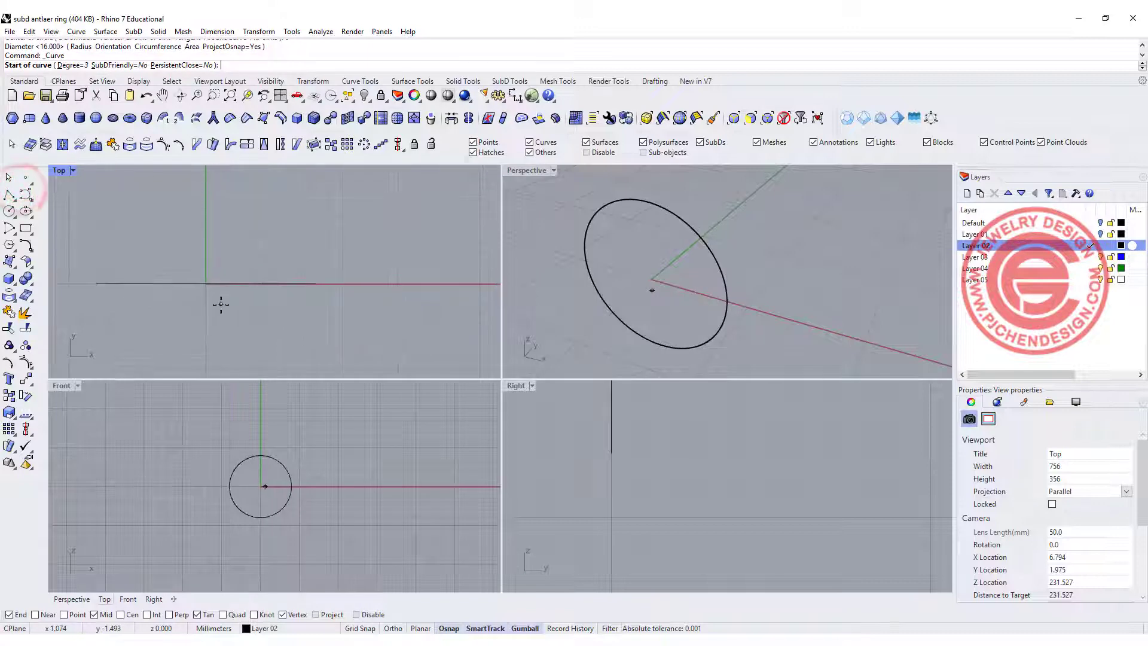
pyautogui.click(188, 309)
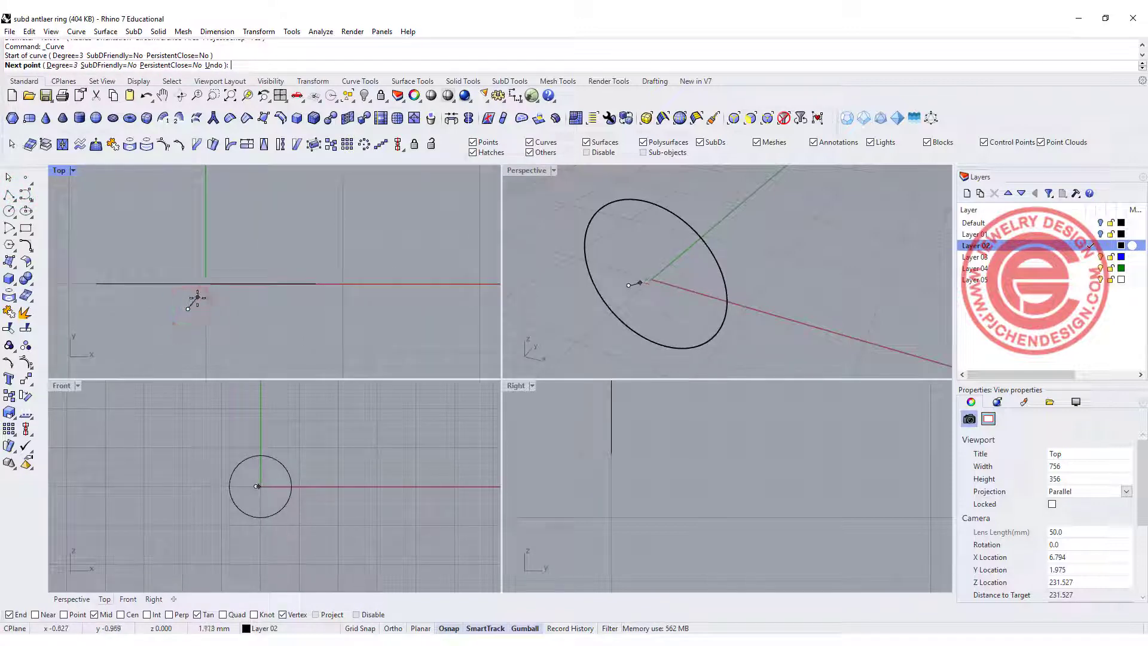
pyautogui.click(202, 296)
pyautogui.click(241, 273)
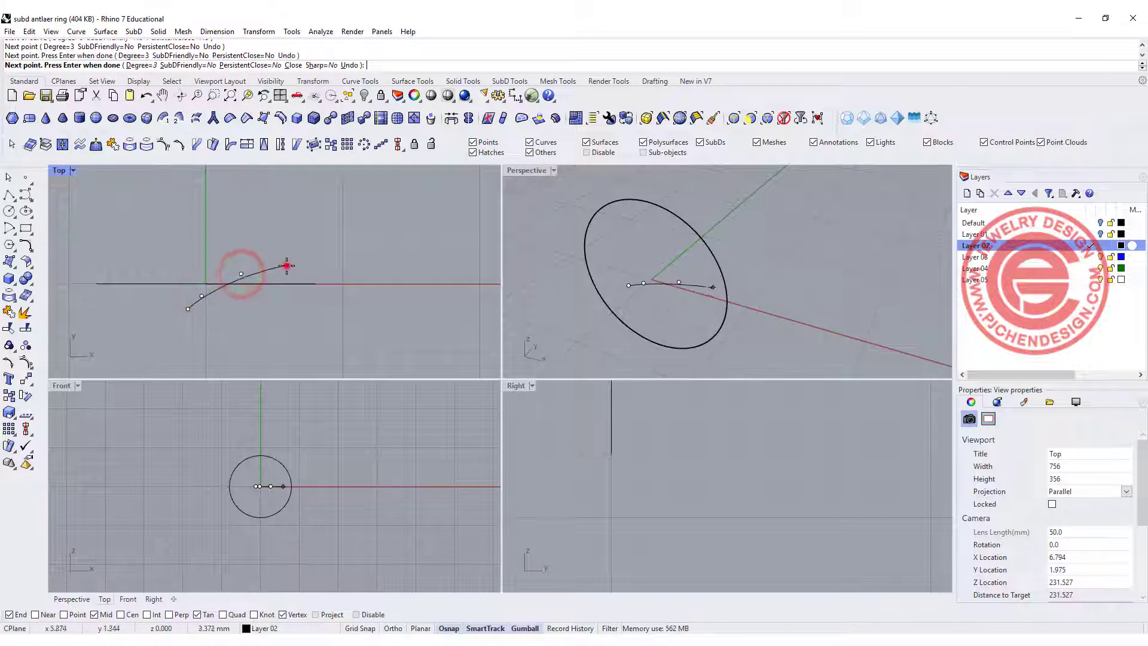
pyautogui.click(286, 265)
pyautogui.click(321, 245)
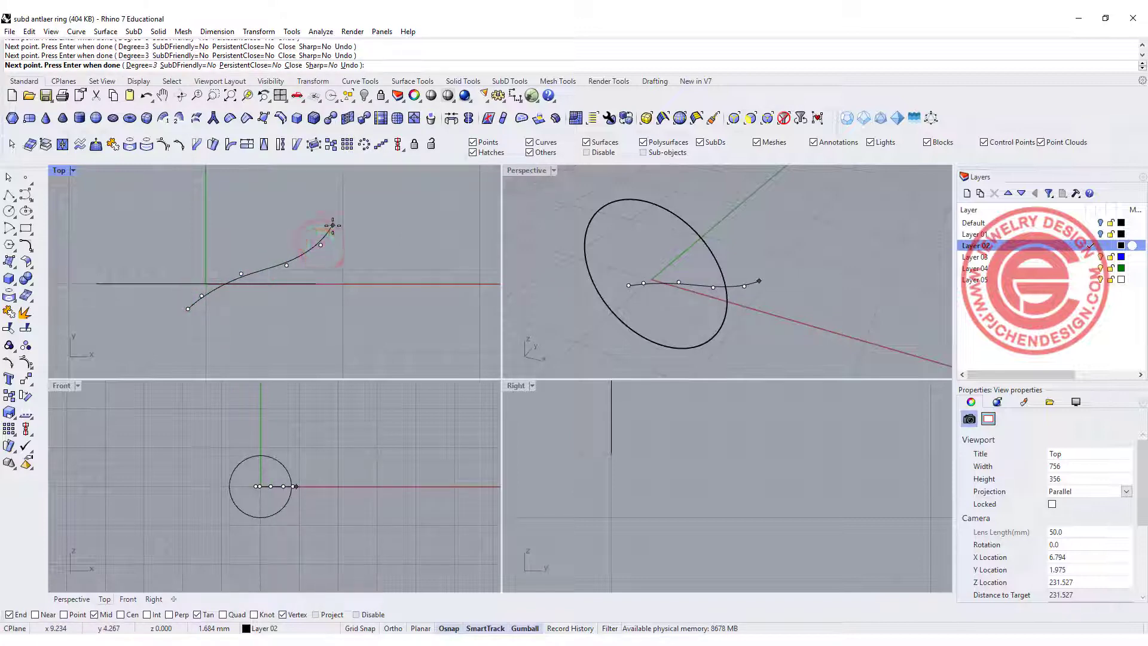
pyautogui.press('Return')
pyautogui.scroll(3, 261, 284)
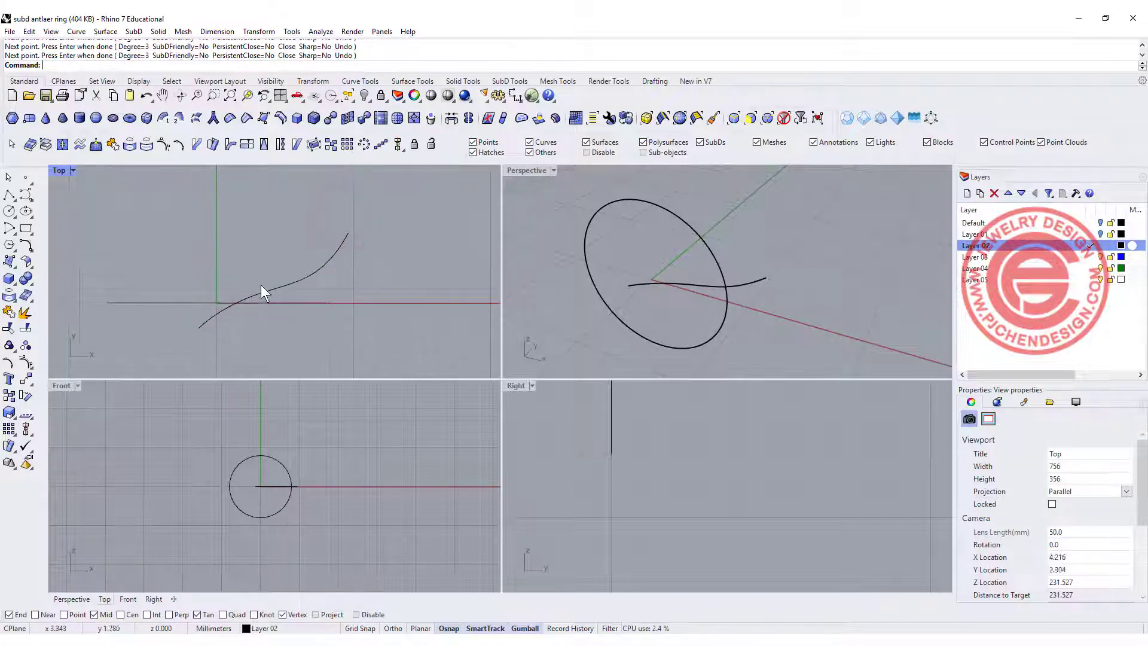
# In a maximized Top view, draw a four-point tine curve about 2.3 mm tall from the beam's lower part, bending toward the Y axis.
pyautogui.doubleClick(59, 170)
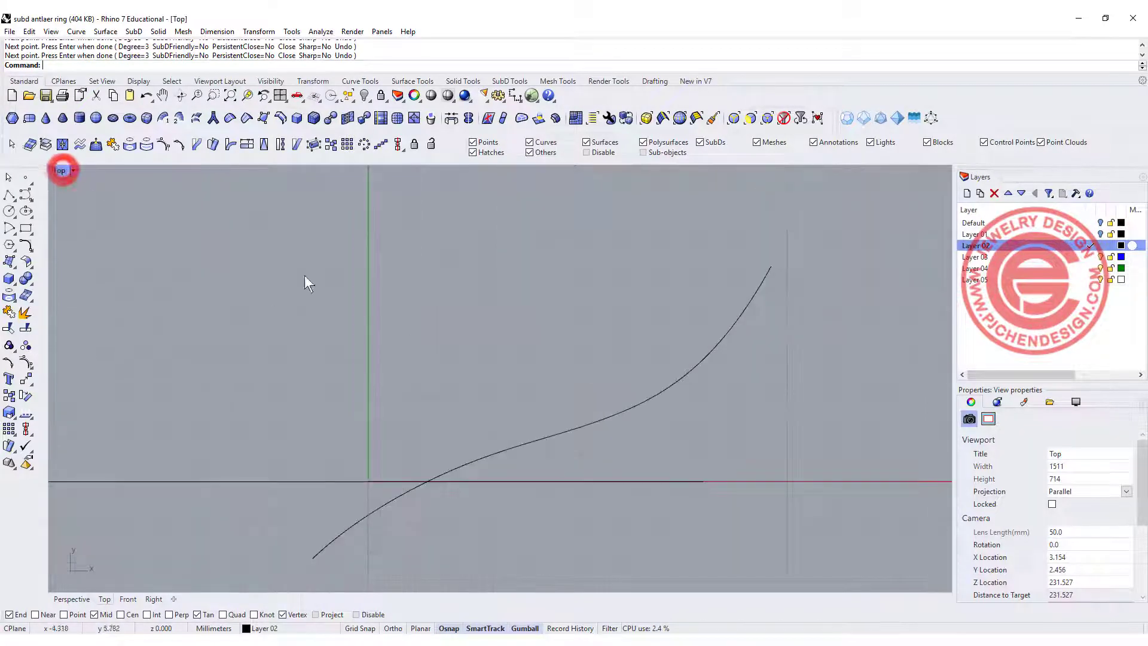
pyautogui.press('Return')
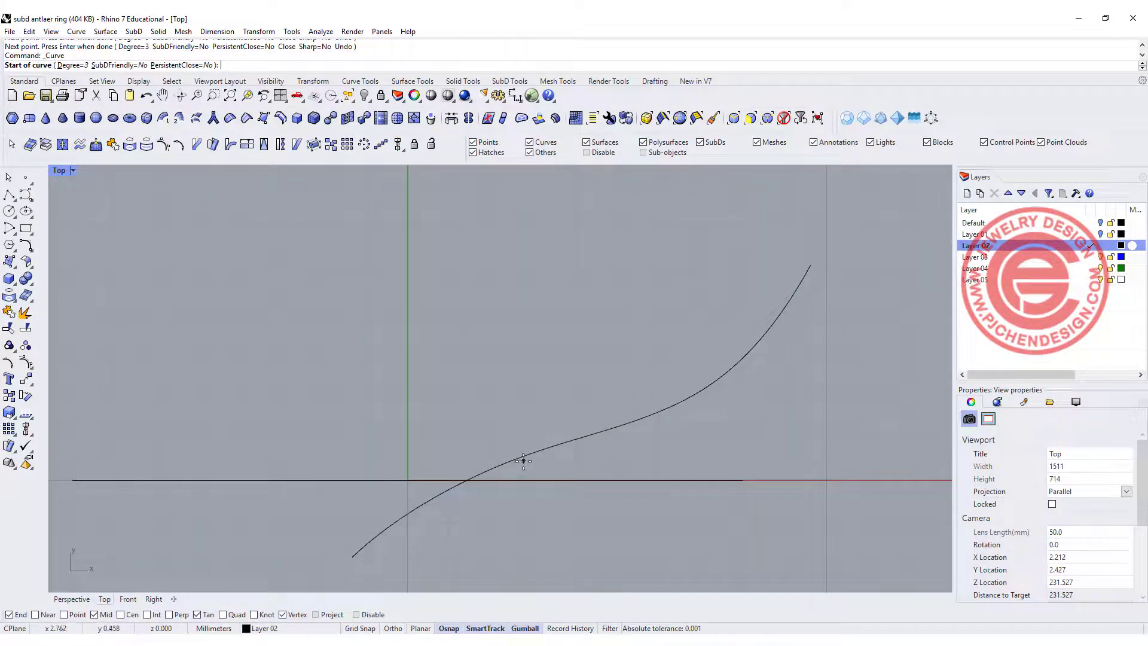
pyautogui.click(516, 461)
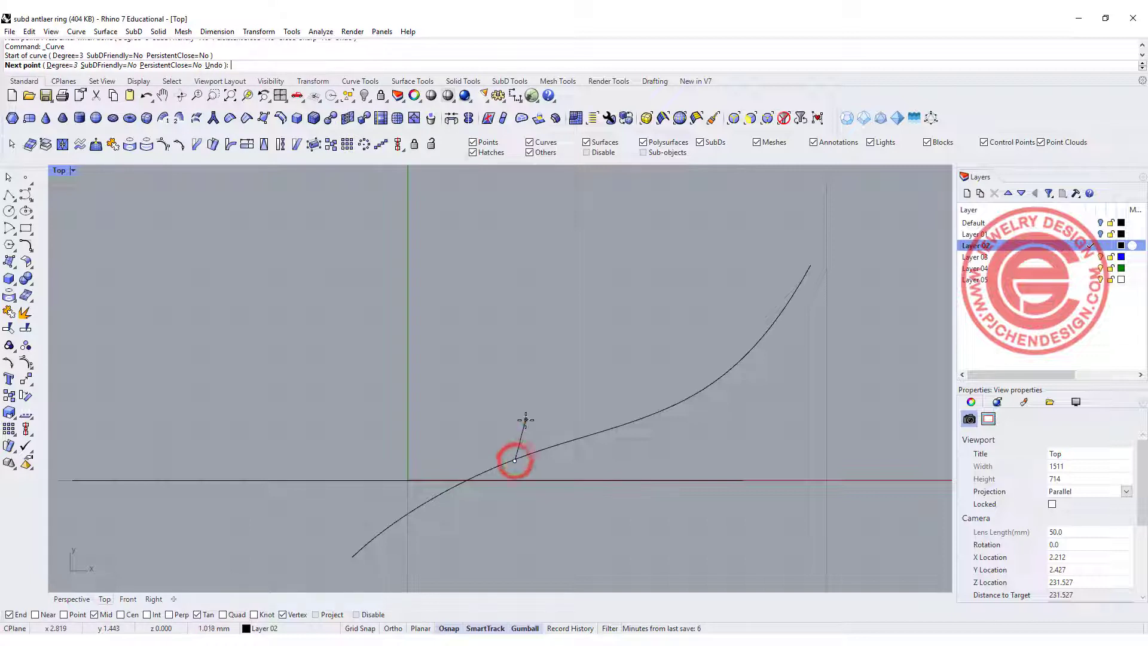
pyautogui.click(525, 419)
pyautogui.click(515, 379)
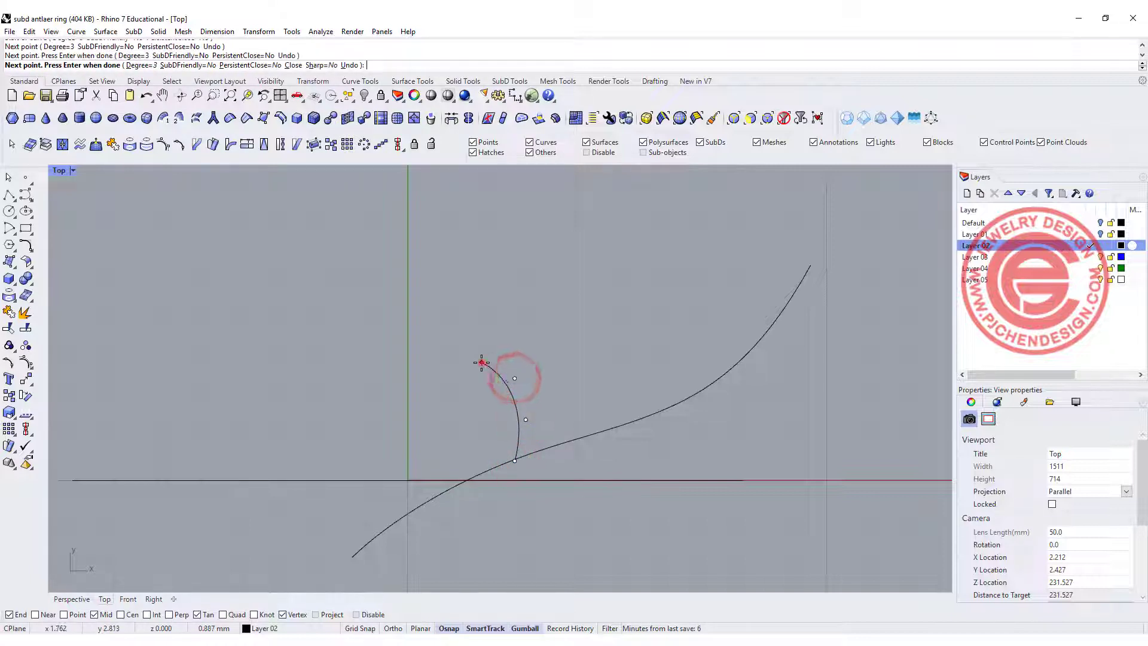
pyautogui.click(483, 363)
pyautogui.press('Return')
# Draw a five-point branch curve about 6 mm tall, rising from the upper part of the beam and bending back toward the Y axis.
pyautogui.moveTo(555, 343); pyautogui.dragTo(471, 372, button='right')
pyautogui.moveTo(601, 345); pyautogui.dragTo(564, 359, button='right')
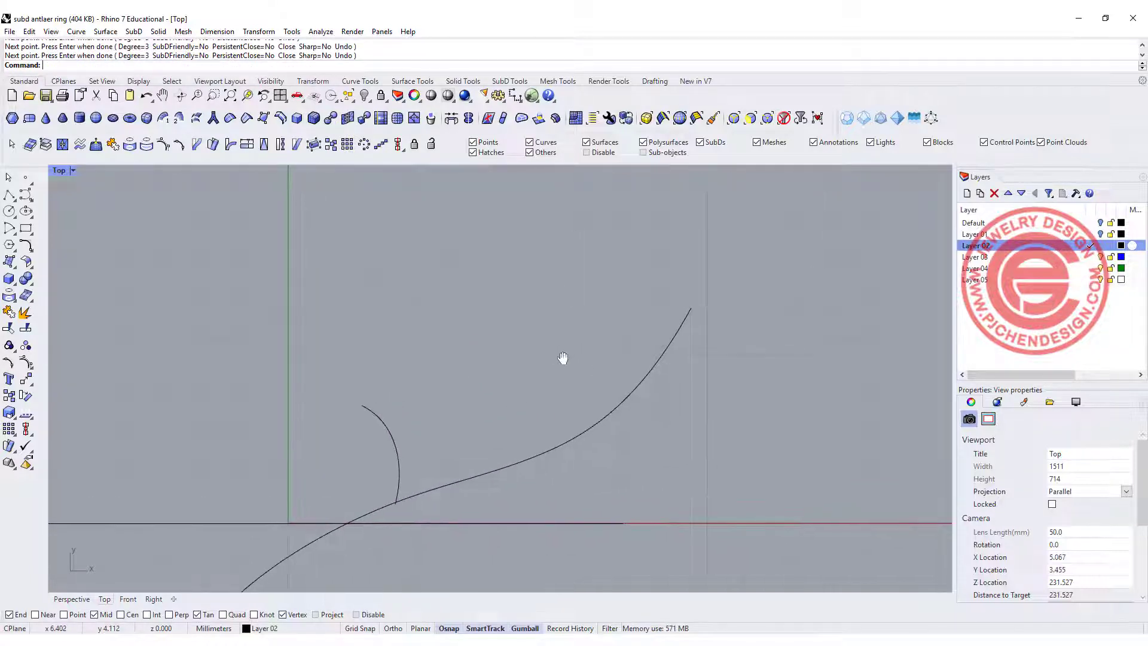
pyautogui.rightClick(568, 360)
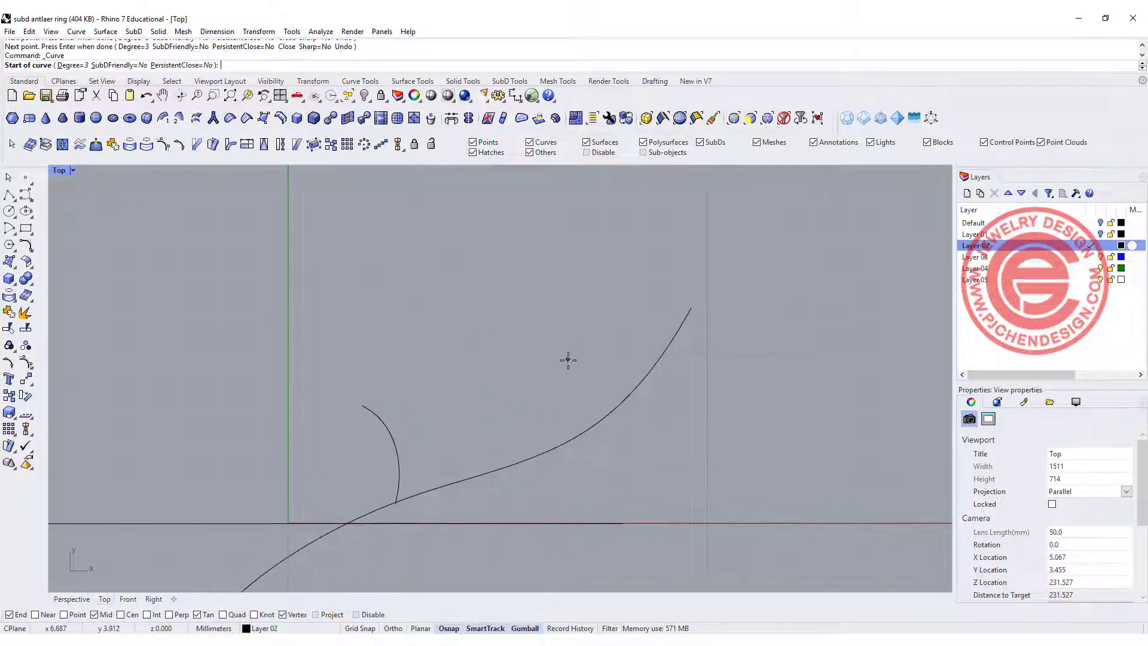
pyautogui.click(570, 443)
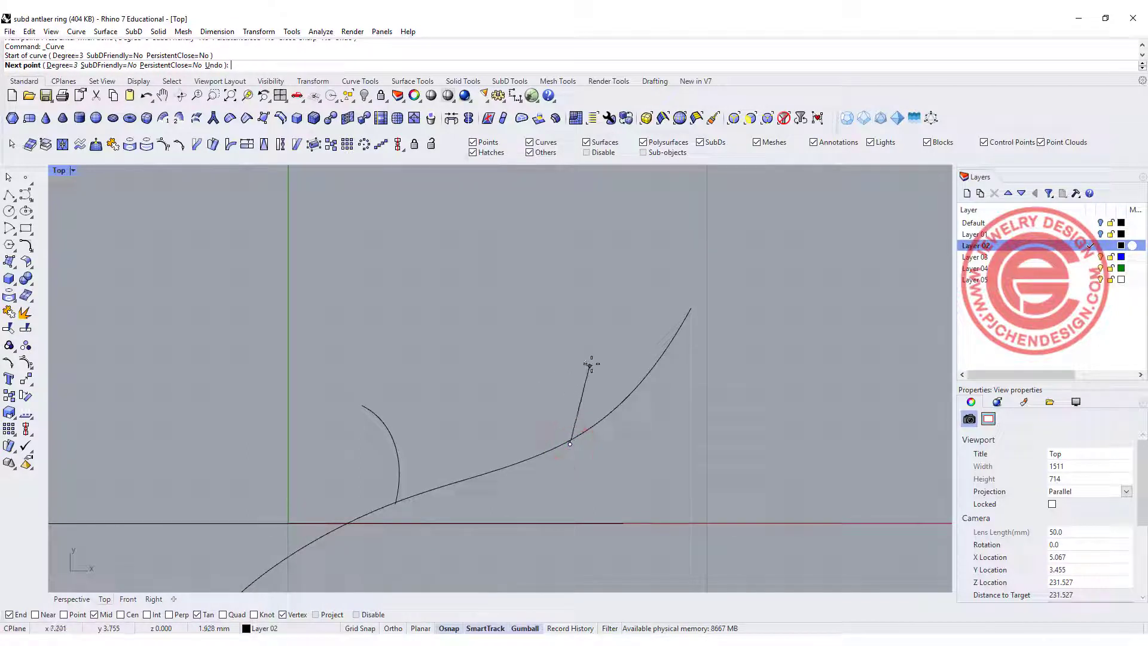
pyautogui.click(603, 348)
pyautogui.click(608, 292)
pyautogui.click(605, 241)
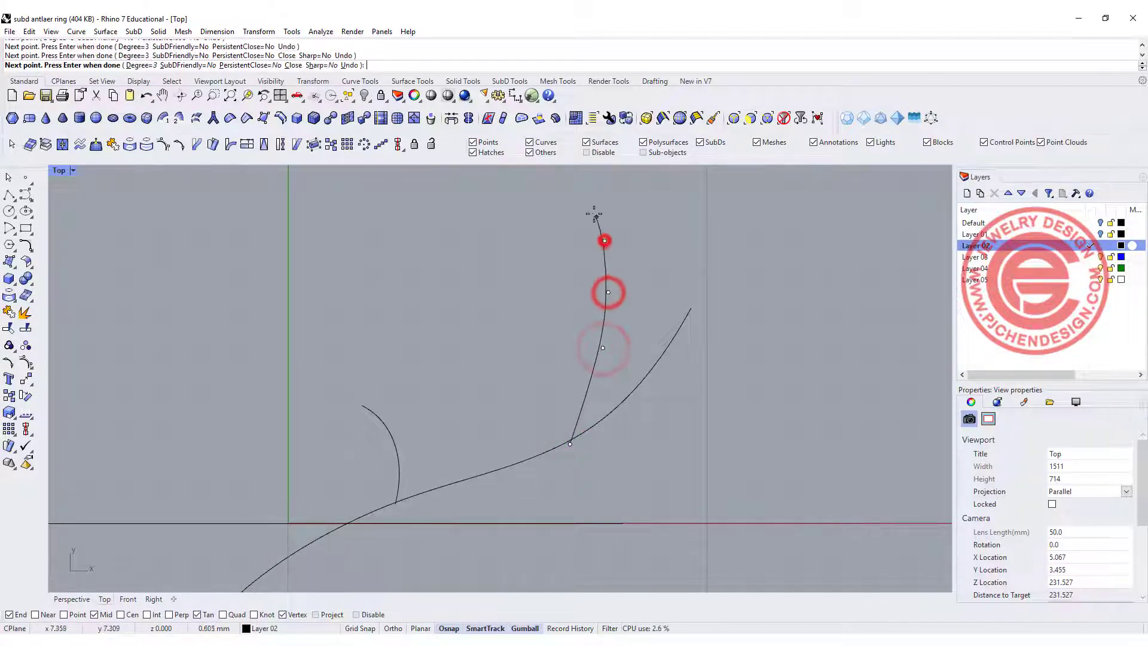
pyautogui.click(571, 187)
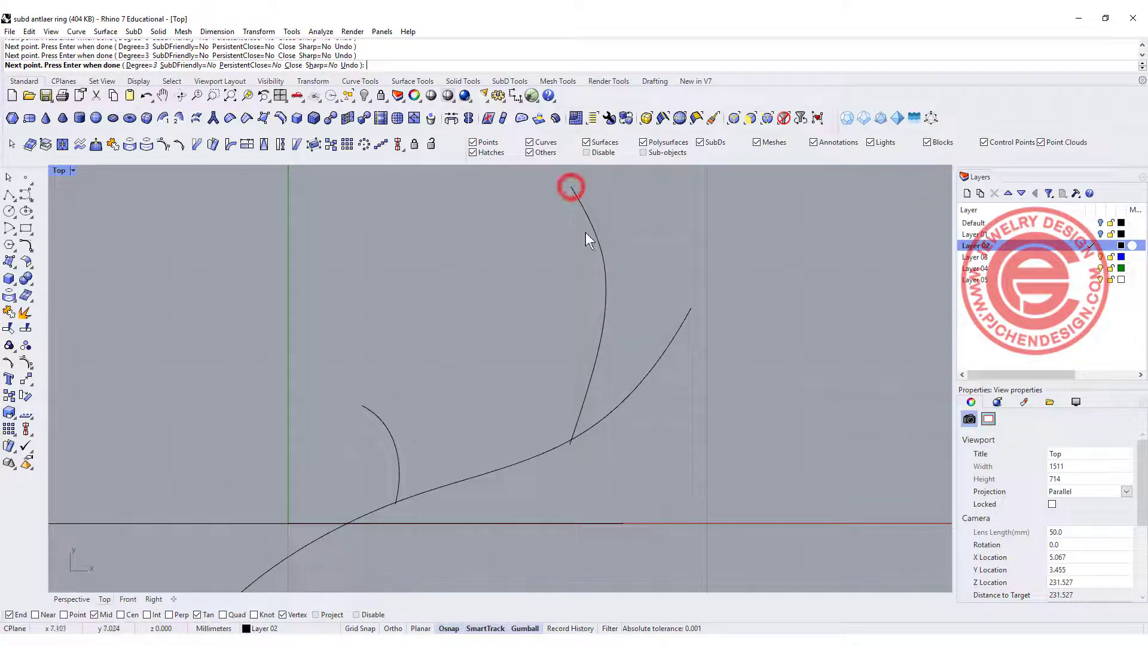
pyautogui.press('Return')
# Draw a four-point tine about 2.3 mm tall from the middle of the tall branch, curving up on its outer side.
pyautogui.press('Return')
pyautogui.click(600, 315)
pyautogui.click(631, 293)
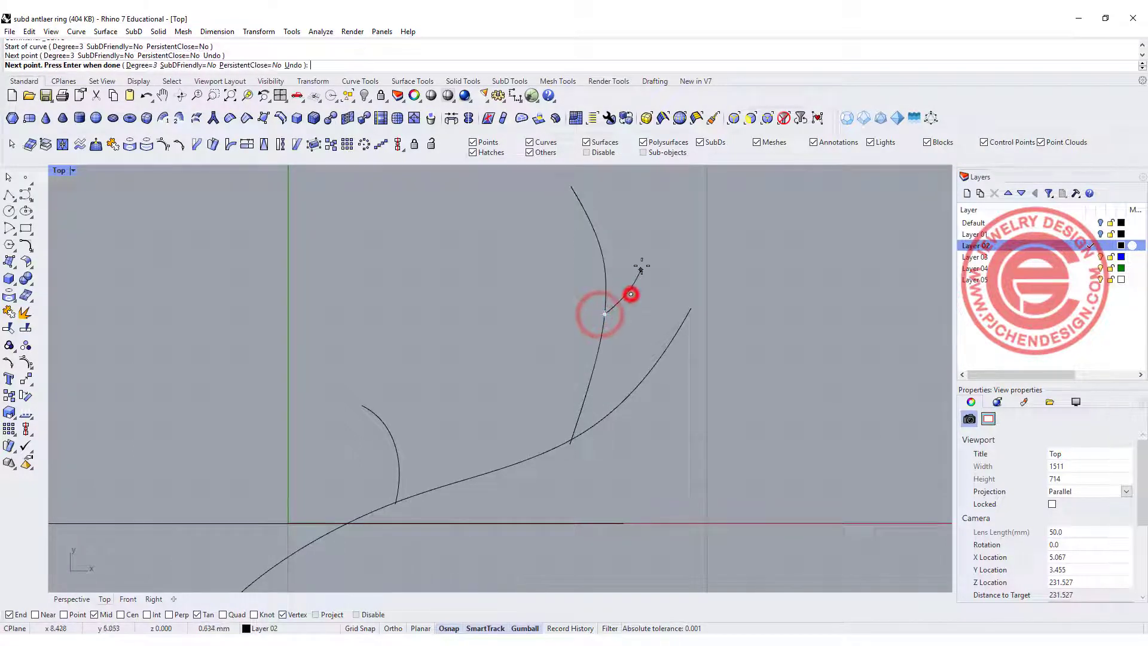
pyautogui.click(642, 246)
pyautogui.click(632, 217)
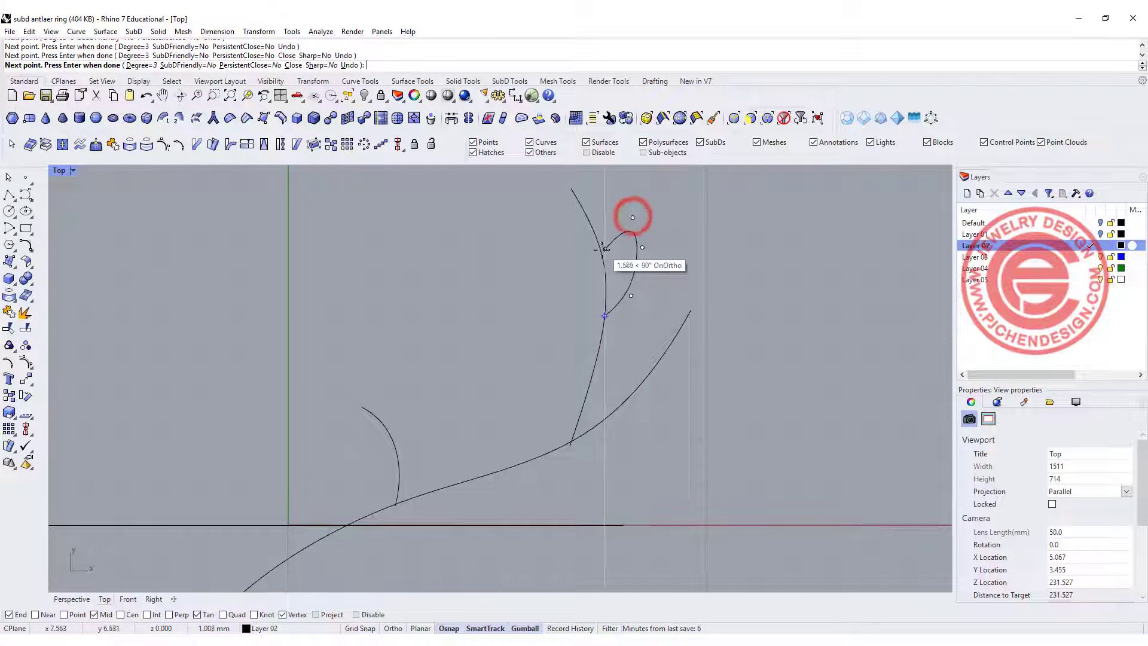
pyautogui.press('Return')
# Draw a four-point side branch from the lower part of the tall branch, sweeping up toward the Y axis.
pyautogui.press('Return')
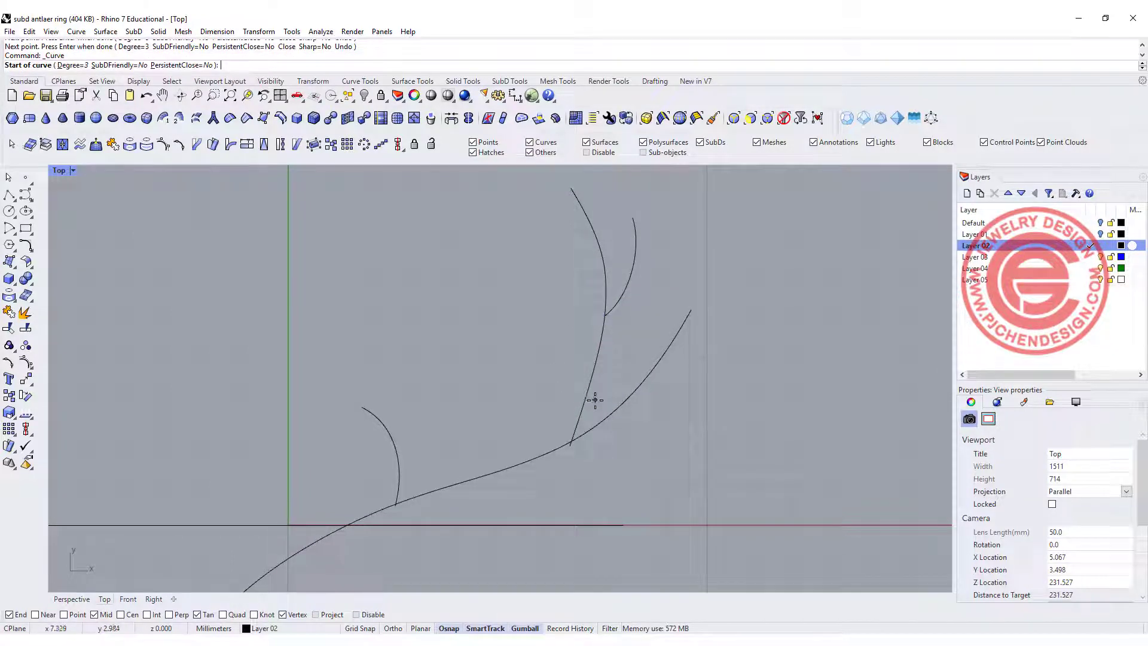
pyautogui.click(595, 400)
pyautogui.click(548, 367)
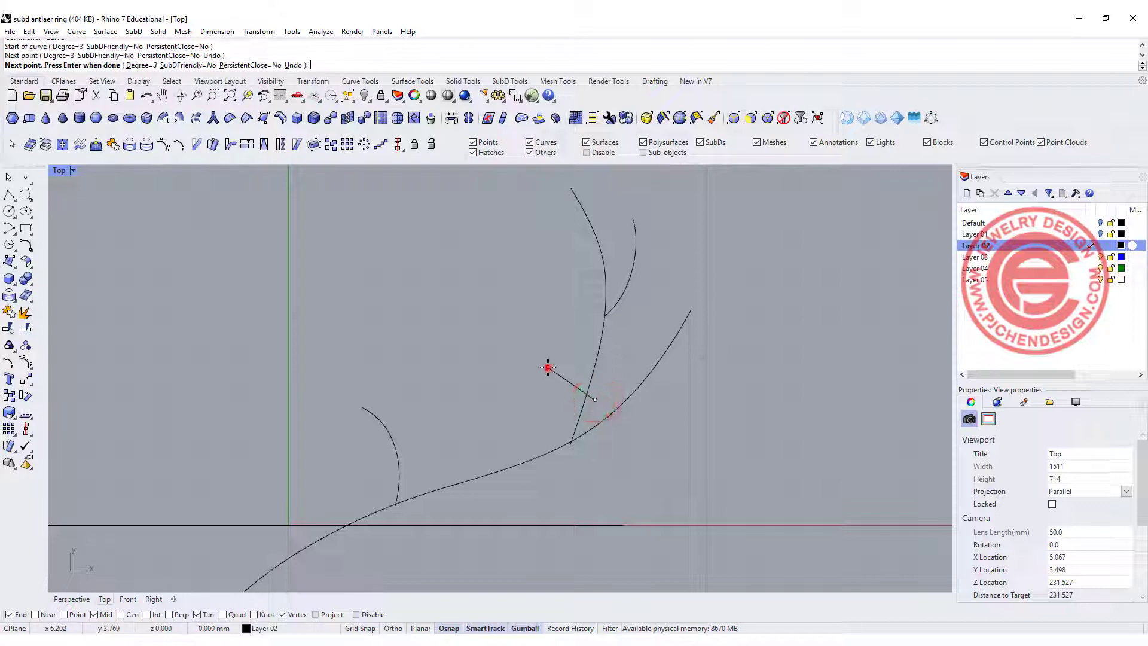
pyautogui.click(518, 321)
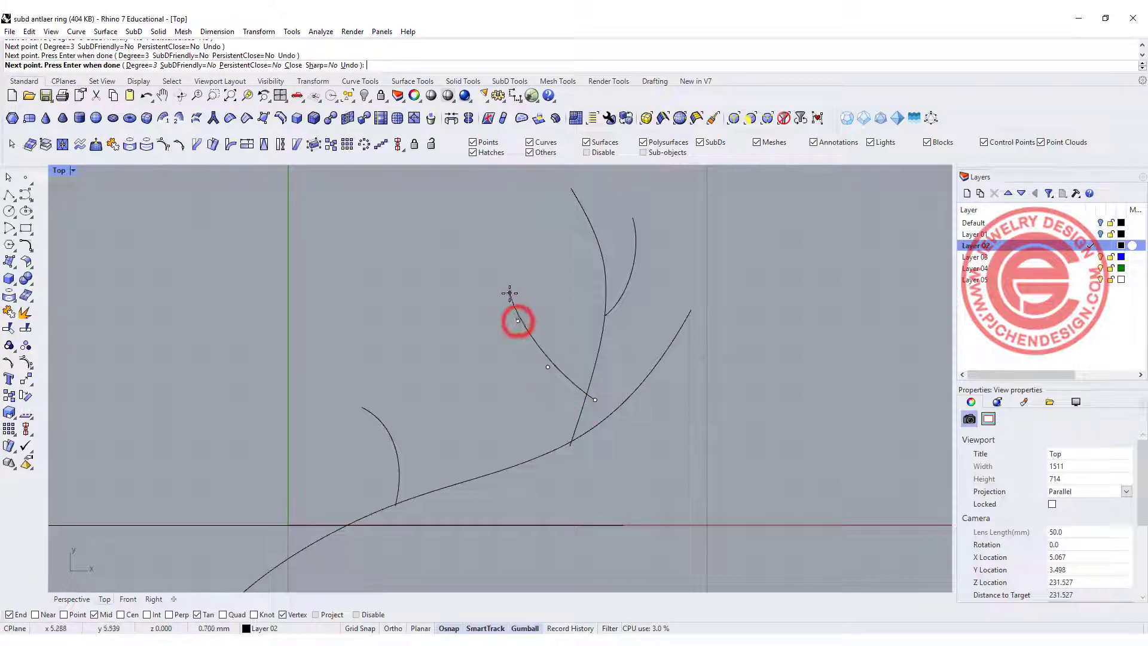
pyautogui.click(512, 292)
pyautogui.press('Return')
# Draw a five-point tine about 2.2 mm tall from the inner side branch, curving upward between it and the tall branch.
pyautogui.press('Return')
pyautogui.click(528, 342)
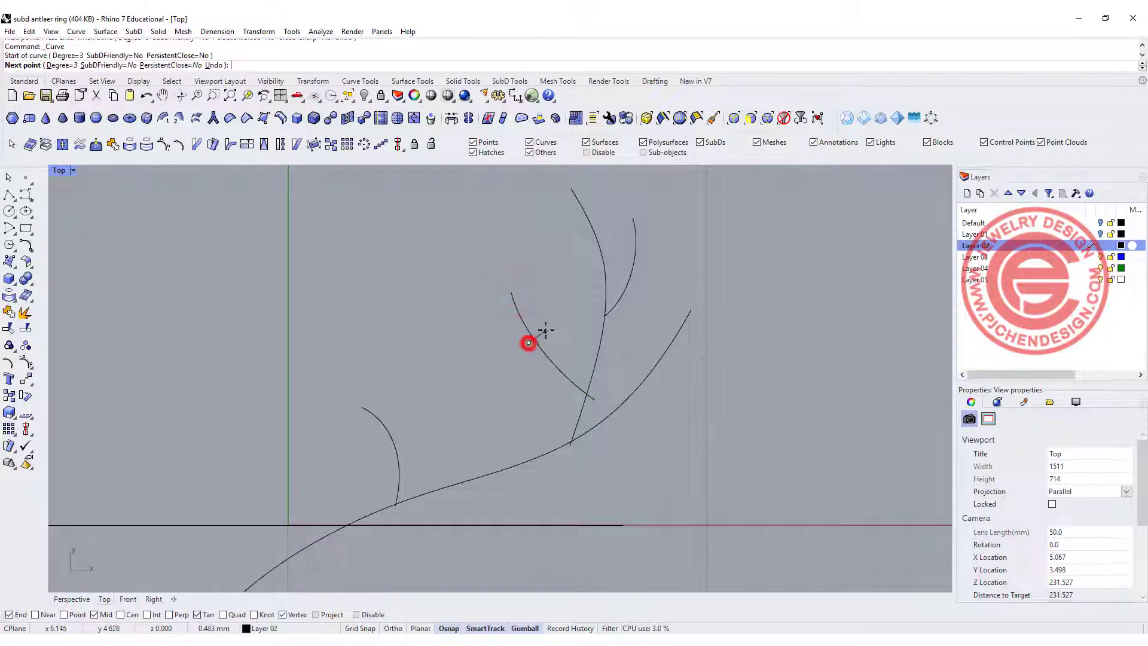
pyautogui.click(550, 323)
pyautogui.click(555, 295)
pyautogui.click(552, 265)
pyautogui.click(547, 249)
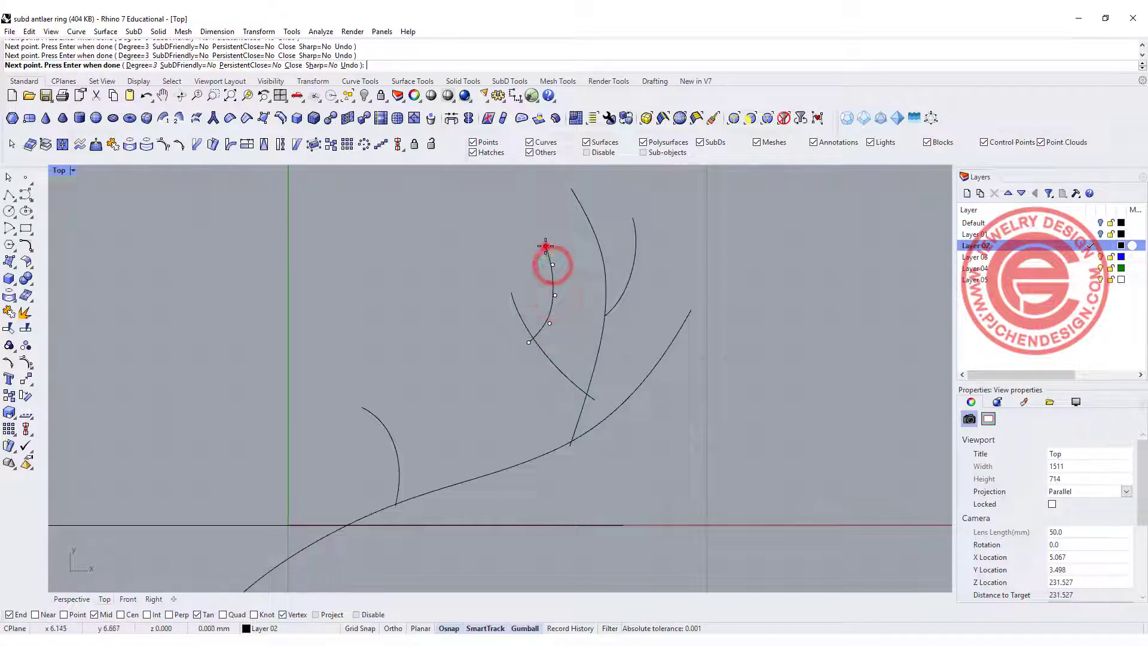
pyautogui.press('Return')
# Move the tall branch's tip control point slightly toward the Y axis to increase its bend.
pyautogui.scroll(-4, 526, 353)
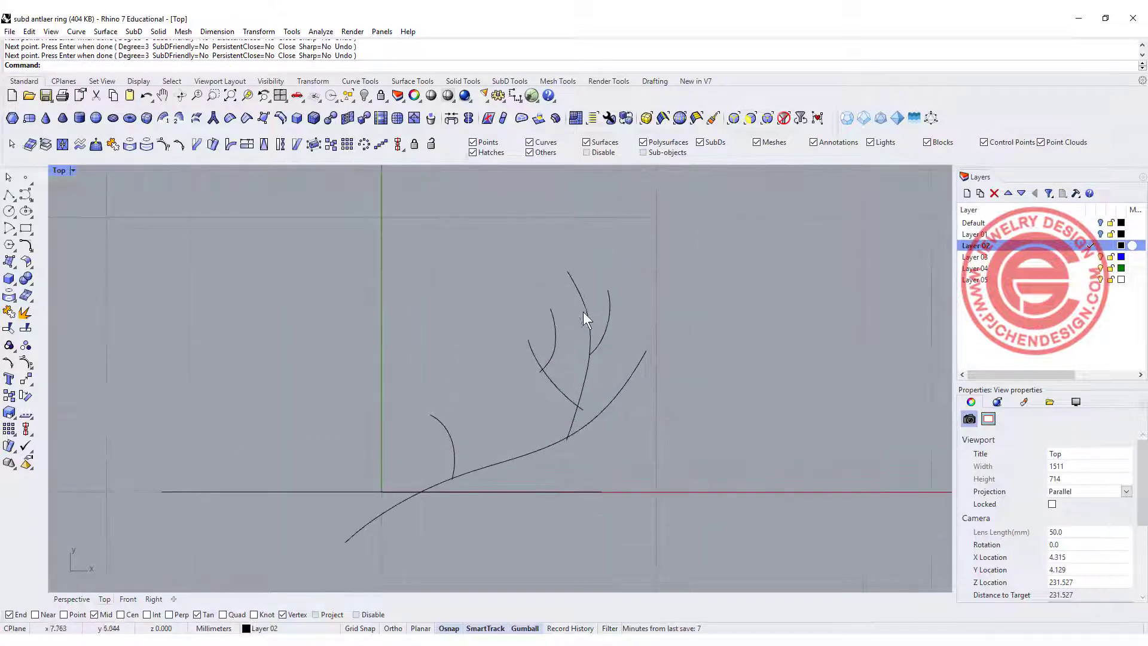
pyautogui.scroll(3, 561, 281)
pyautogui.click(578, 283)
pyautogui.scroll(2, 566, 269)
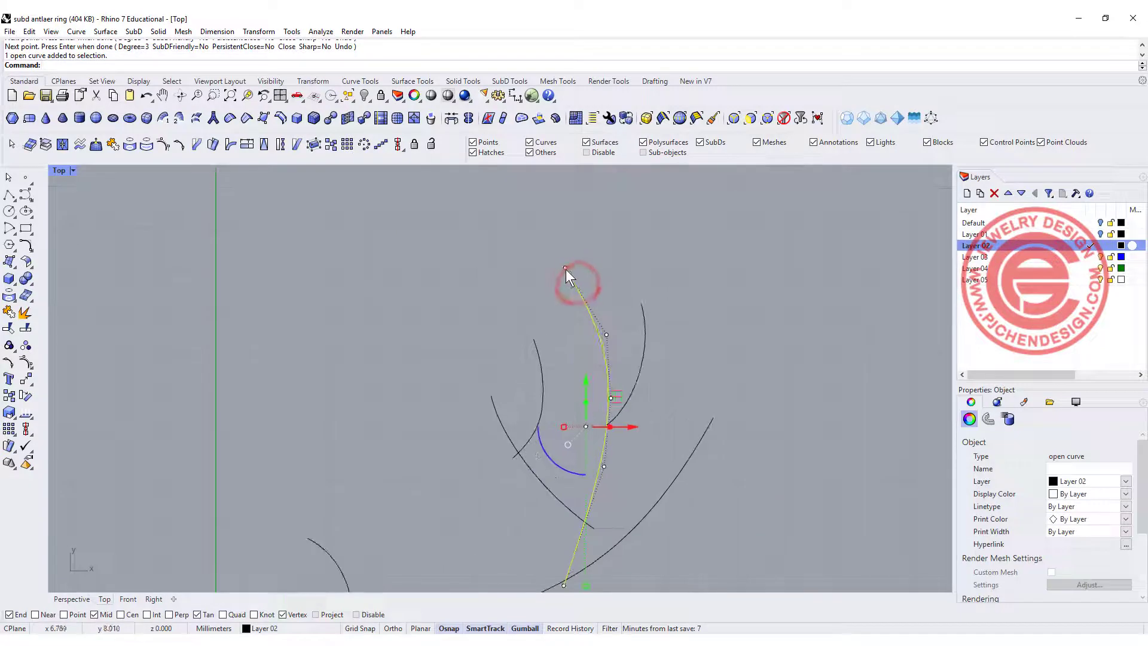
pyautogui.click(562, 265)
pyautogui.moveTo(601, 244); pyautogui.dragTo(589, 244)
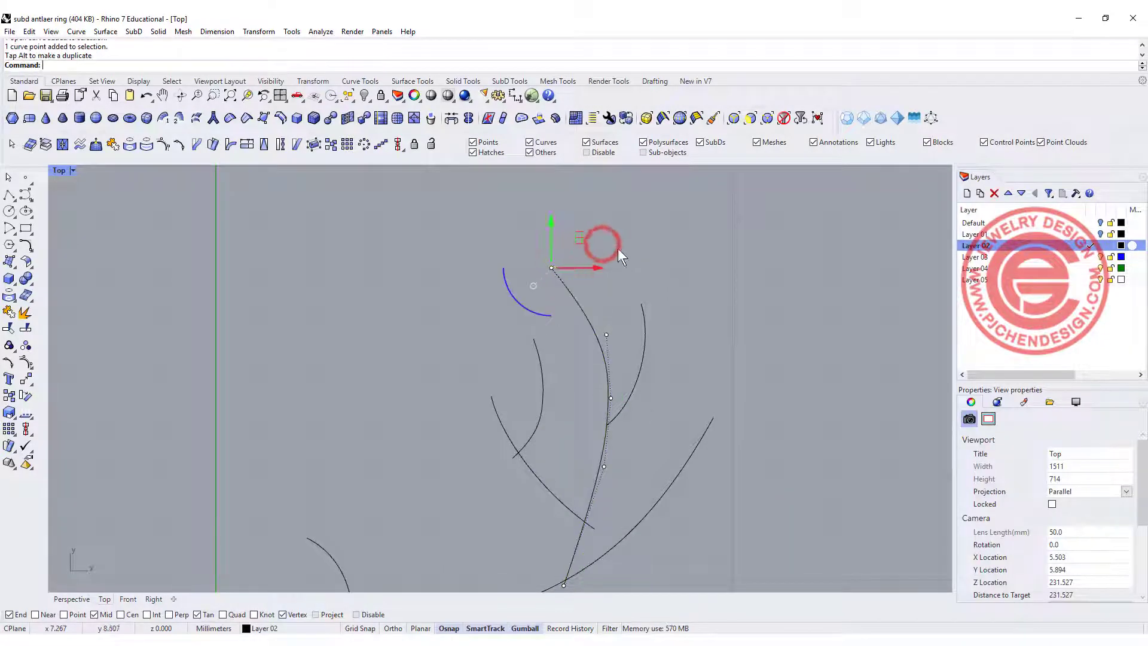
pyautogui.click(771, 327)
# Compare the antler curves' horizontal extent with the edge of the ring circle in the Top view.
pyautogui.scroll(-4, 746, 329)
pyautogui.moveTo(722, 379); pyautogui.dragTo(591, 281, button='right')
pyautogui.scroll(-2, 592, 353)
pyautogui.click(591, 393)
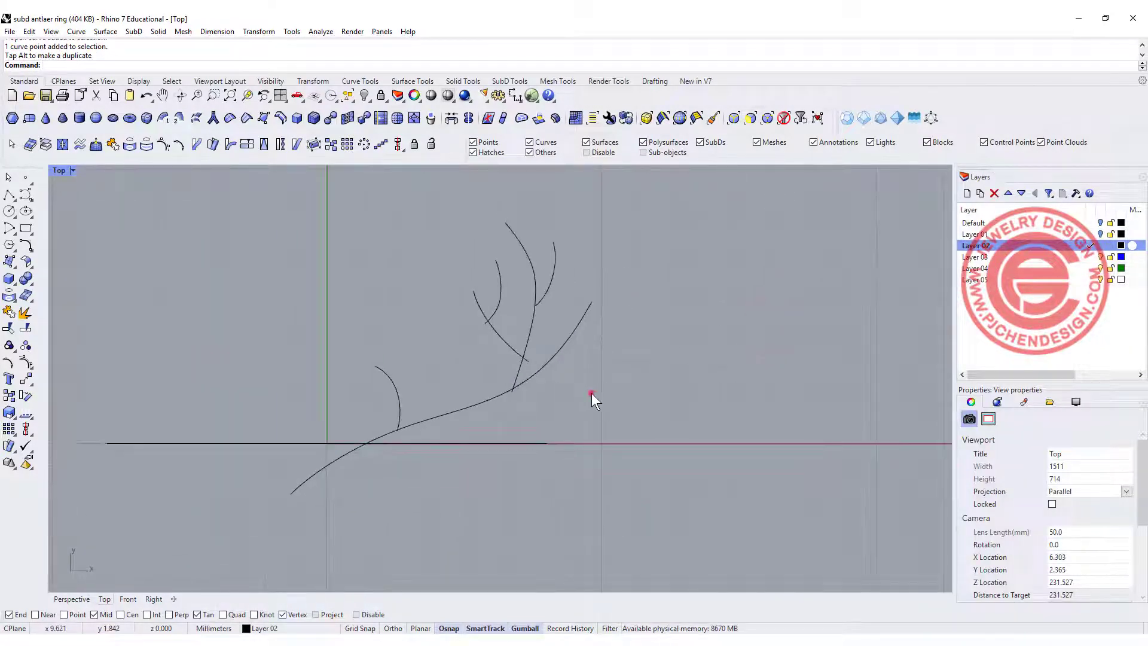
pyautogui.hotkey('ctrl', 'a')
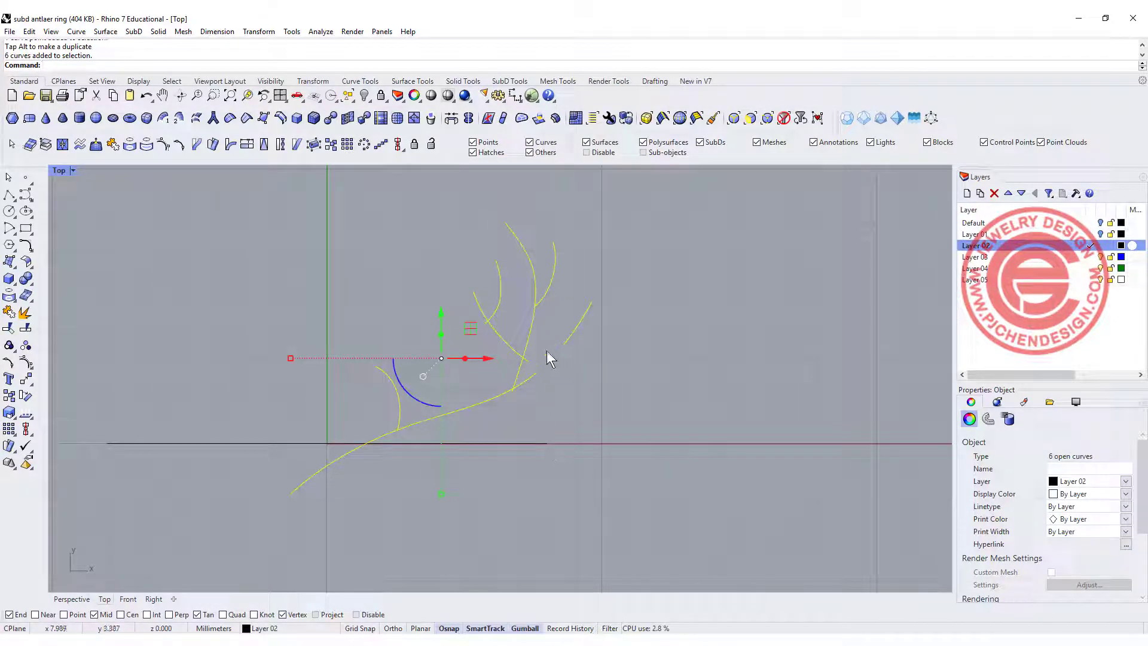
pyautogui.click(531, 445)
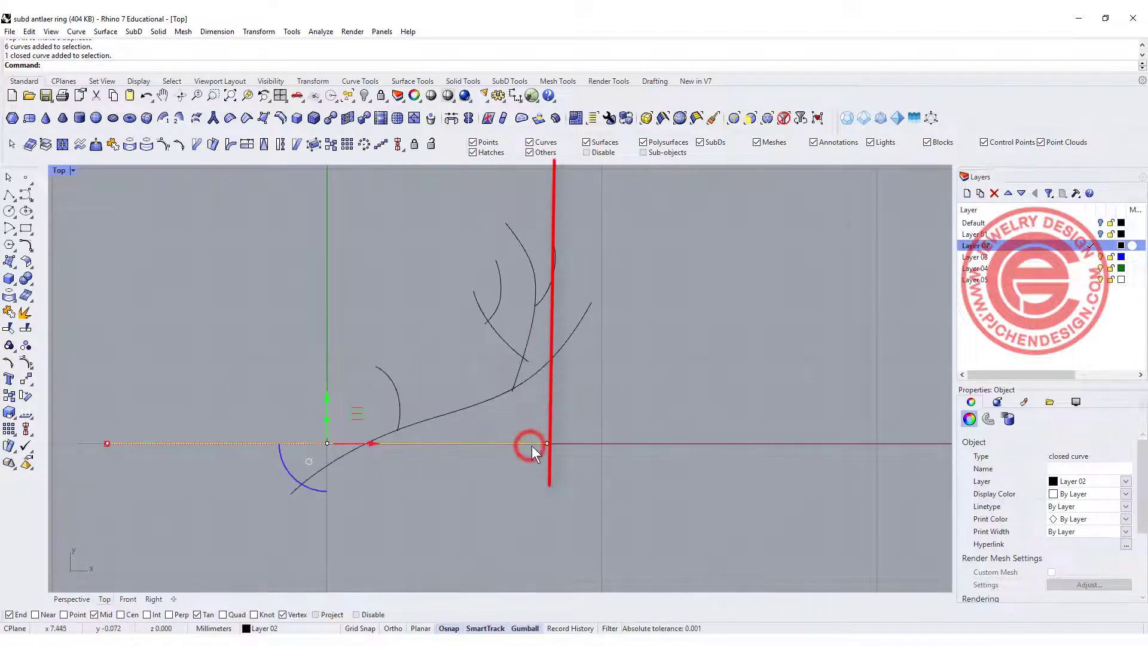
pyautogui.click(554, 269)
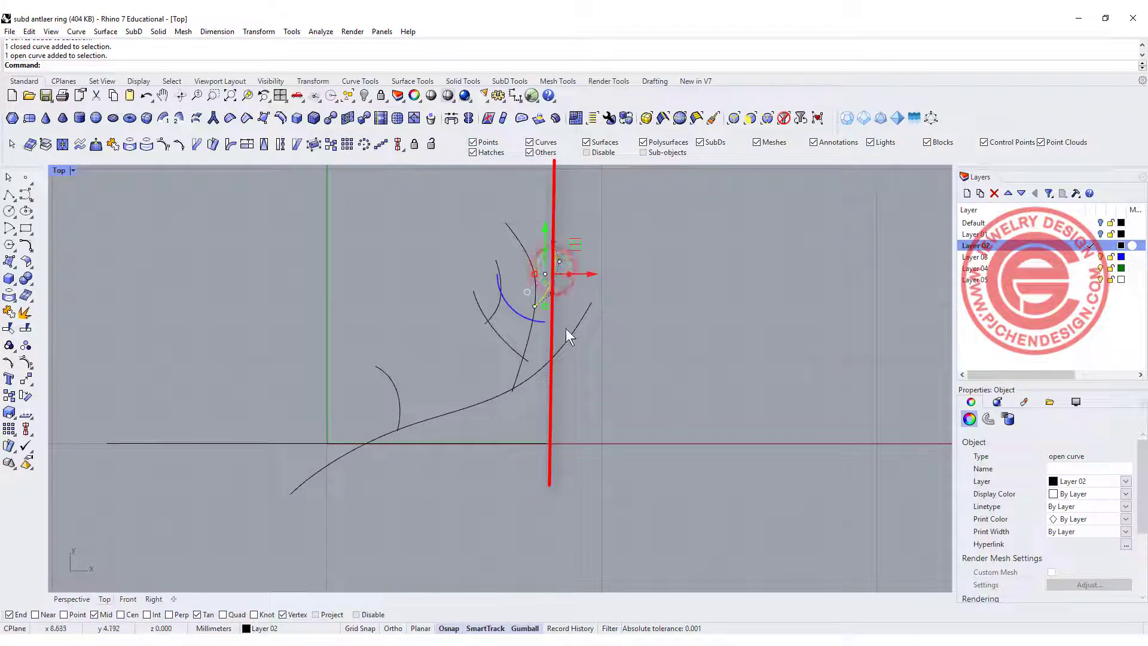
pyautogui.click(592, 340)
# Scale all six antler curves uniformly to about 80 percent and move them about 0.6 mm in the negative X direction.
pyautogui.moveTo(583, 375); pyautogui.dragTo(284, 247)
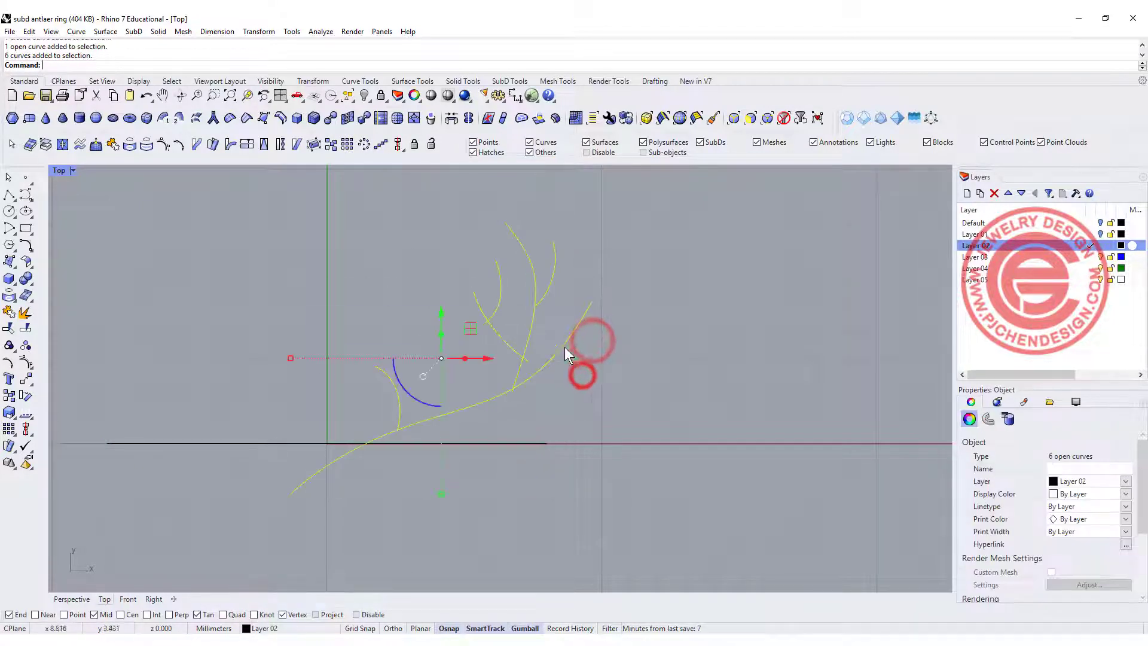
pyautogui.keyDown('shift'); pyautogui.moveTo(291, 359); pyautogui.dragTo(319, 360); pyautogui.keyUp('shift')
pyautogui.moveTo(490, 359); pyautogui.dragTo(472, 362)
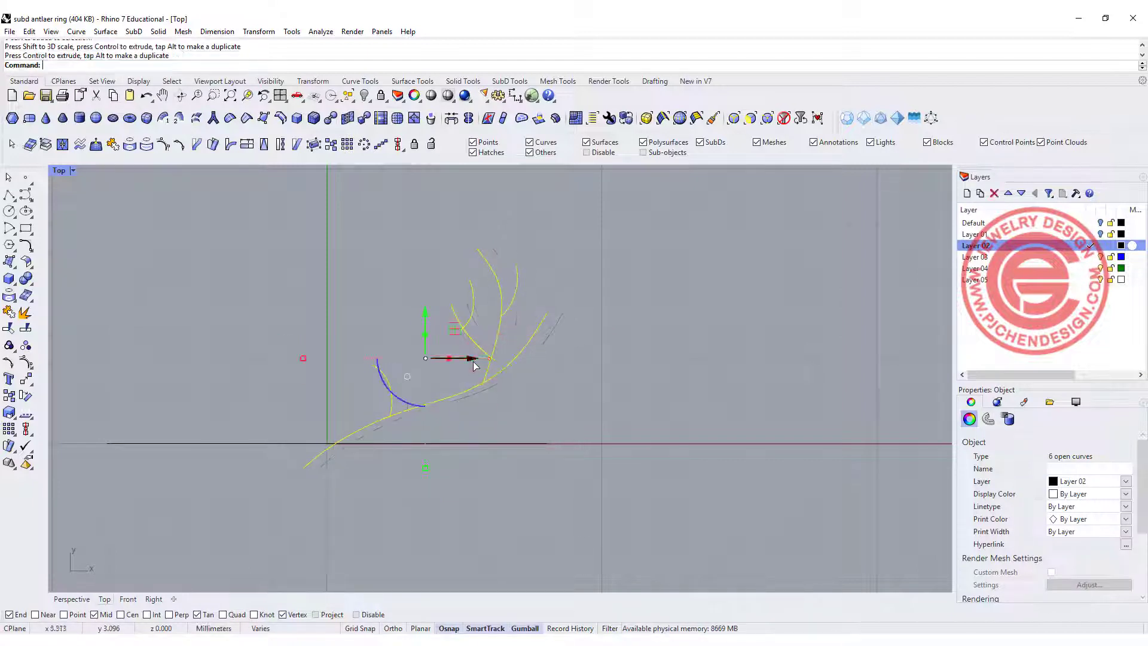
# Move the main stem's two lower-end control points about 0.5 mm toward positive X and 0.5 mm toward negative Y.
pyautogui.click(308, 464)
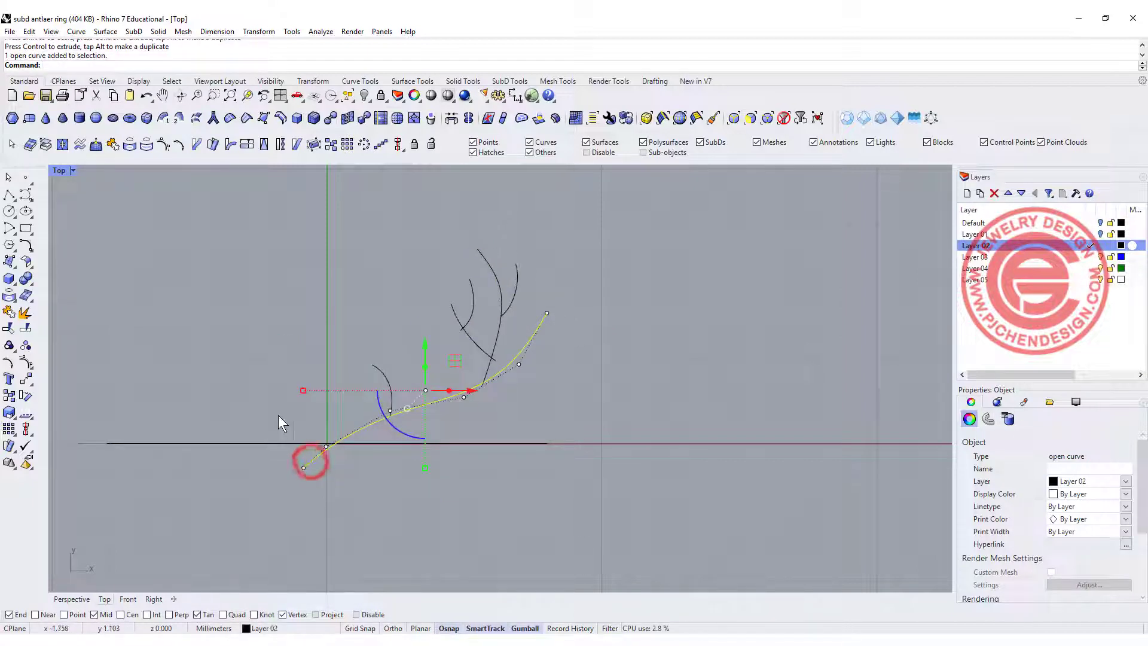
pyautogui.press('F10')
pyautogui.moveTo(278, 417); pyautogui.dragTo(370, 506)
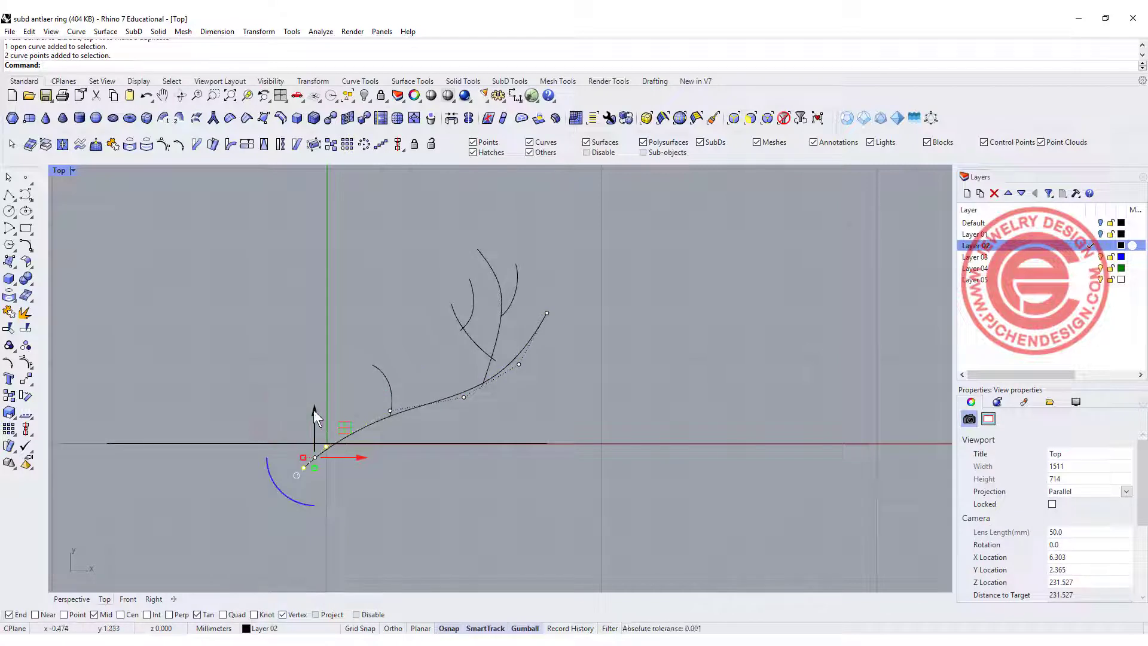
pyautogui.moveTo(313, 411); pyautogui.dragTo(353, 436)
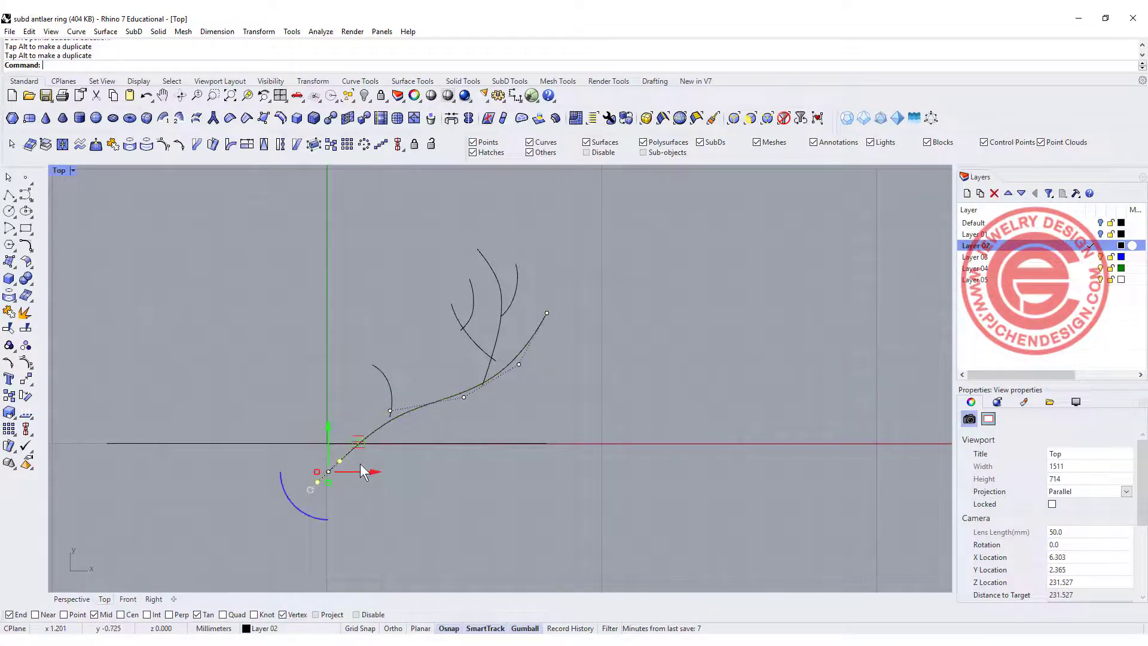
pyautogui.scroll(4, 360, 464)
pyautogui.click(388, 461)
pyautogui.press('Escape')
pyautogui.scroll(-2, 594, 363)
pyautogui.scroll(-1, 597, 372)
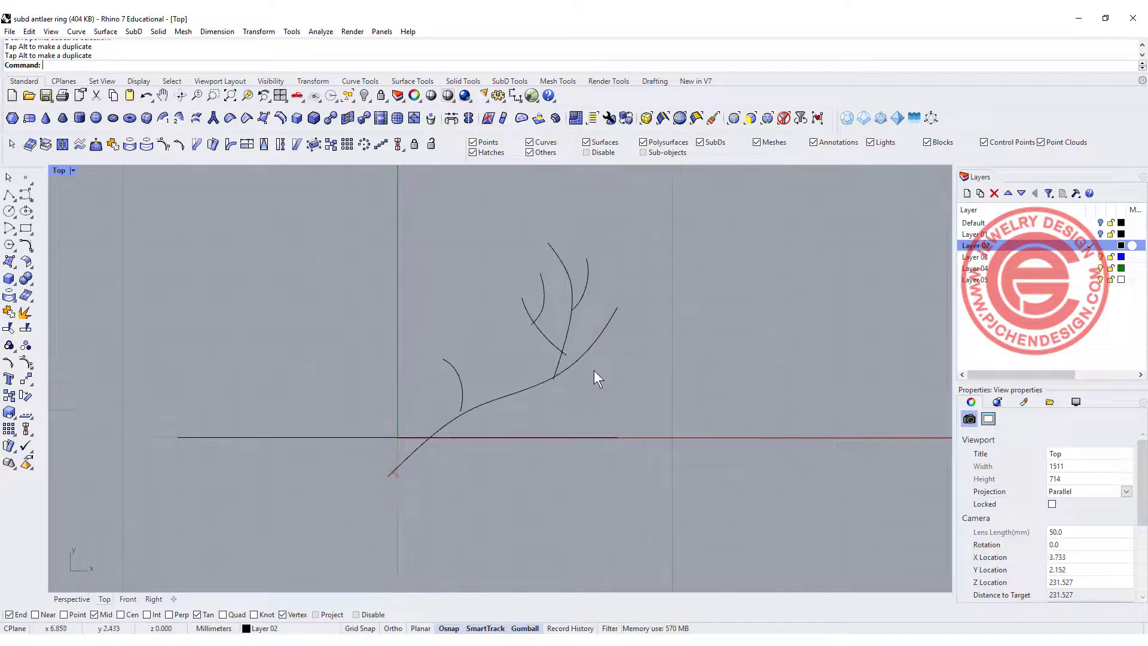
# Move the base control point of the lowest tine onto the main stem, about 0.3 mm in the positive X direction.
pyautogui.scroll(3, 533, 325)
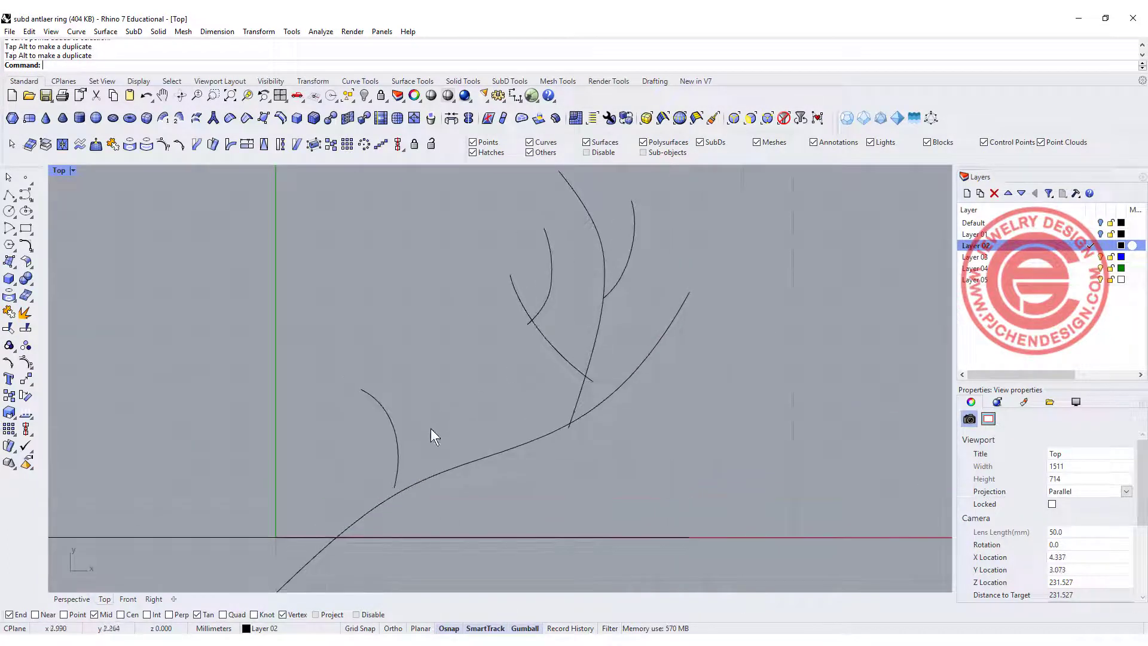
pyautogui.scroll(-2, 538, 299)
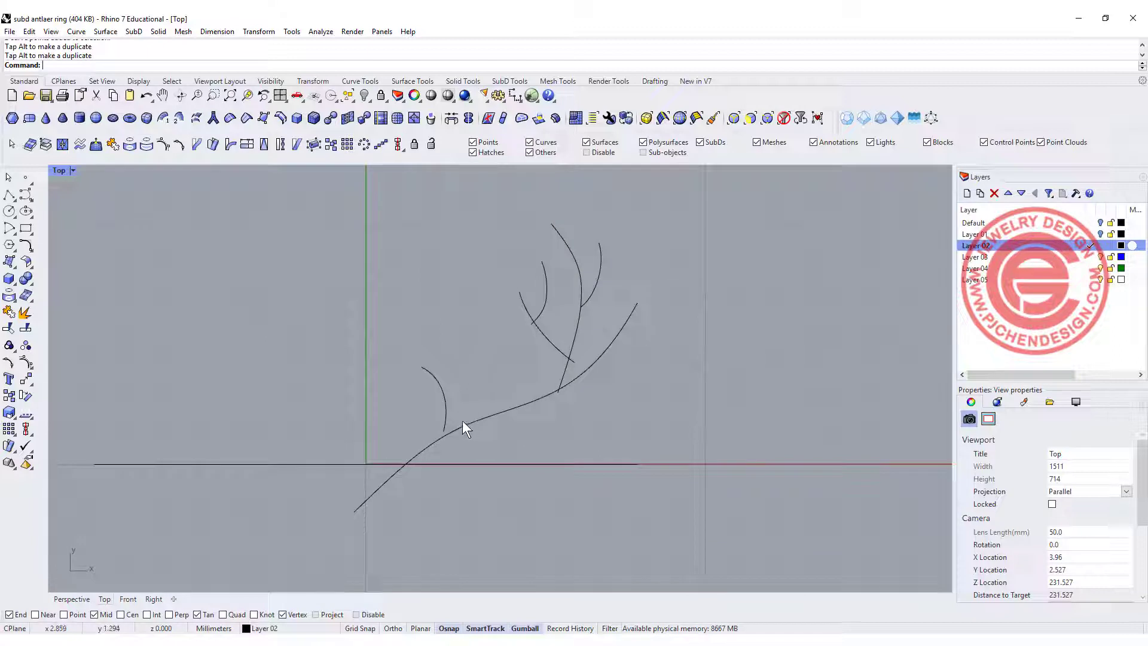
pyautogui.scroll(2, 445, 430)
pyautogui.click(446, 431)
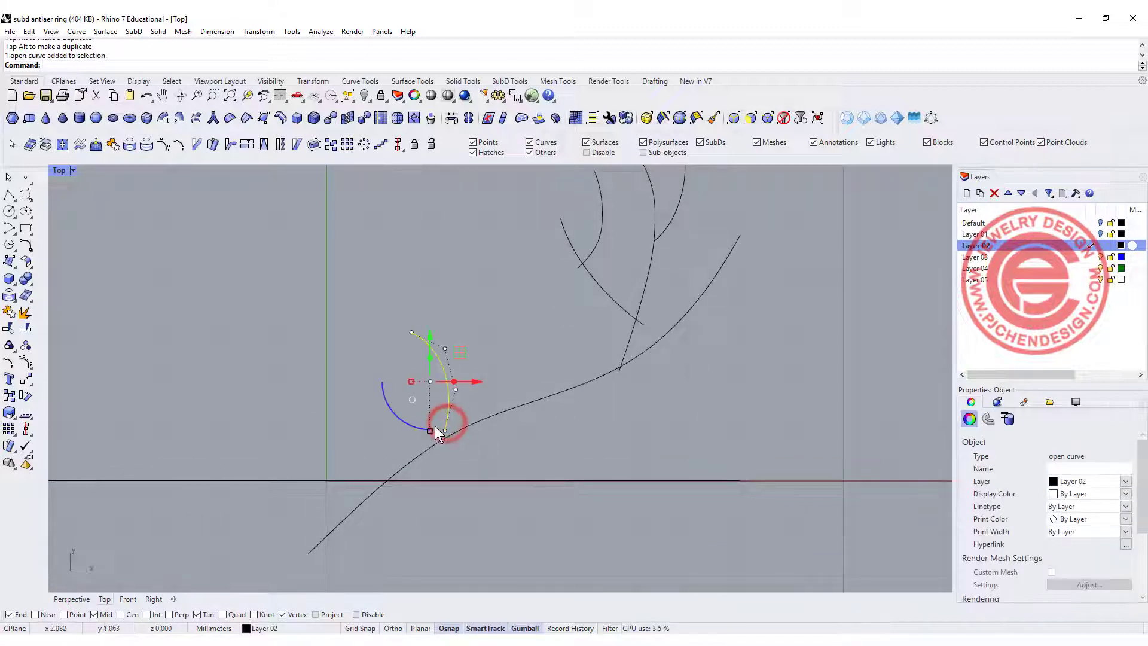
pyautogui.scroll(4, 401, 426)
pyautogui.moveTo(377, 423); pyautogui.dragTo(492, 440)
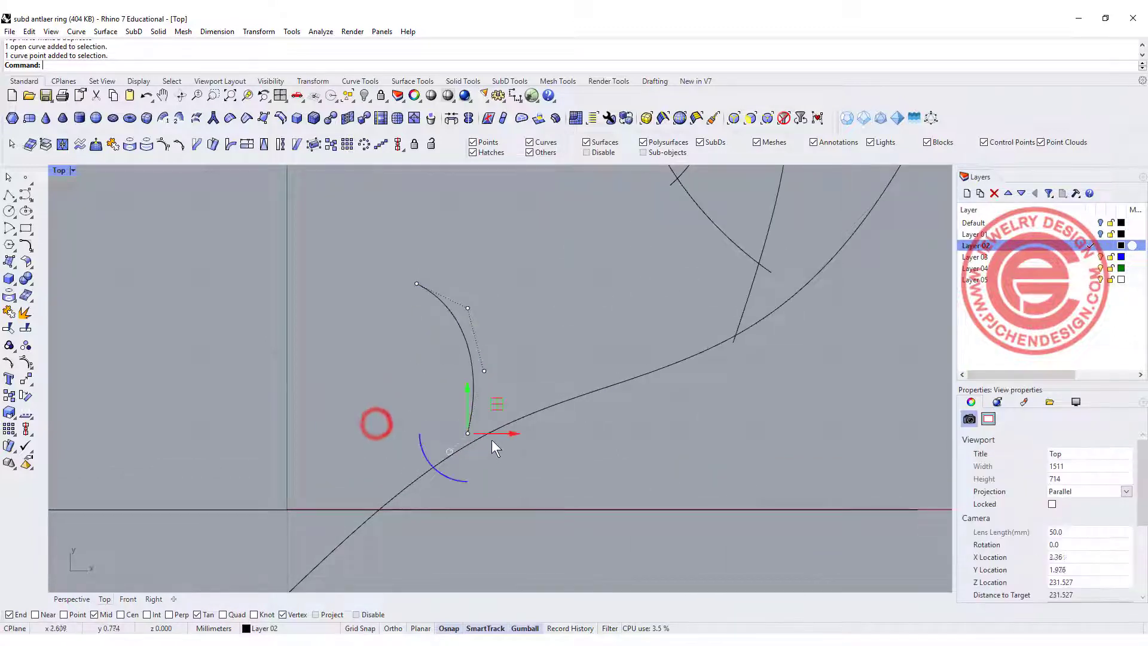
pyautogui.moveTo(496, 401); pyautogui.dragTo(531, 404)
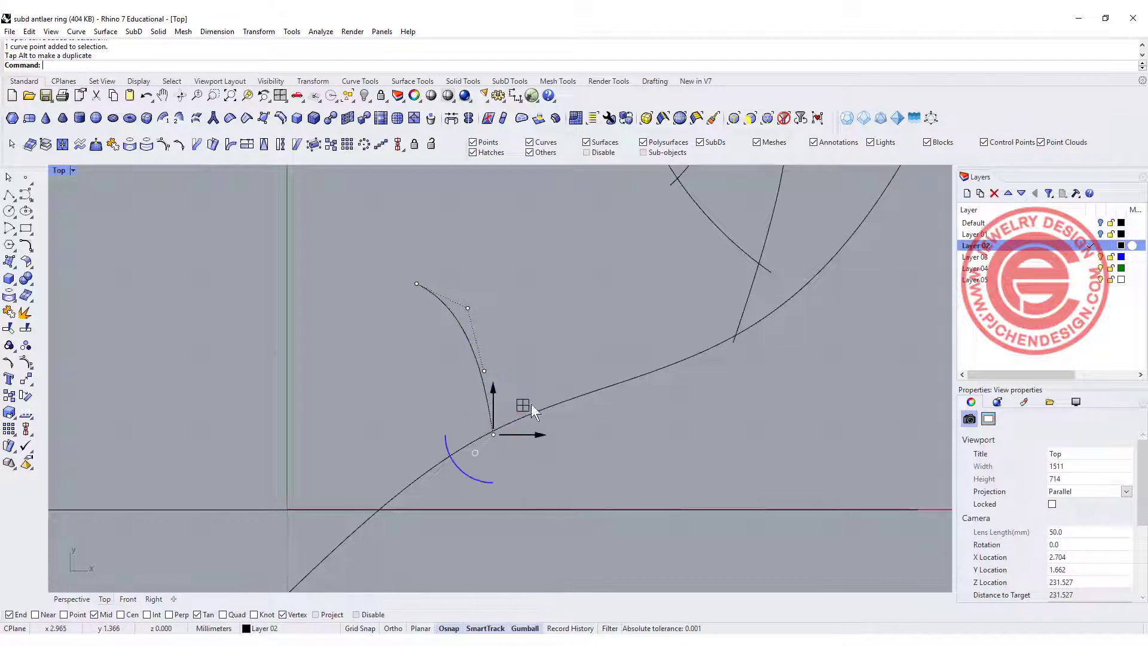
pyautogui.scroll(-5, 509, 347)
pyautogui.scroll(2, 643, 266)
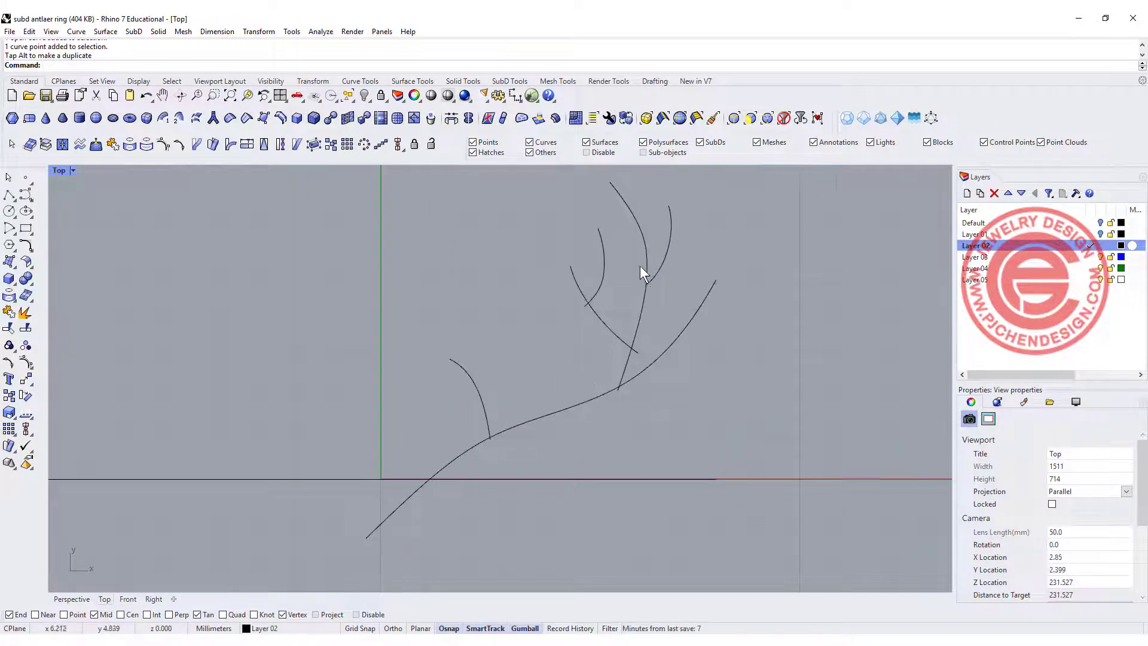
# Try moving the outer tine's base control point farther down the tall branch, making a narrow fork angle.
pyautogui.scroll(2, 652, 280)
pyautogui.scroll(-4, 661, 292)
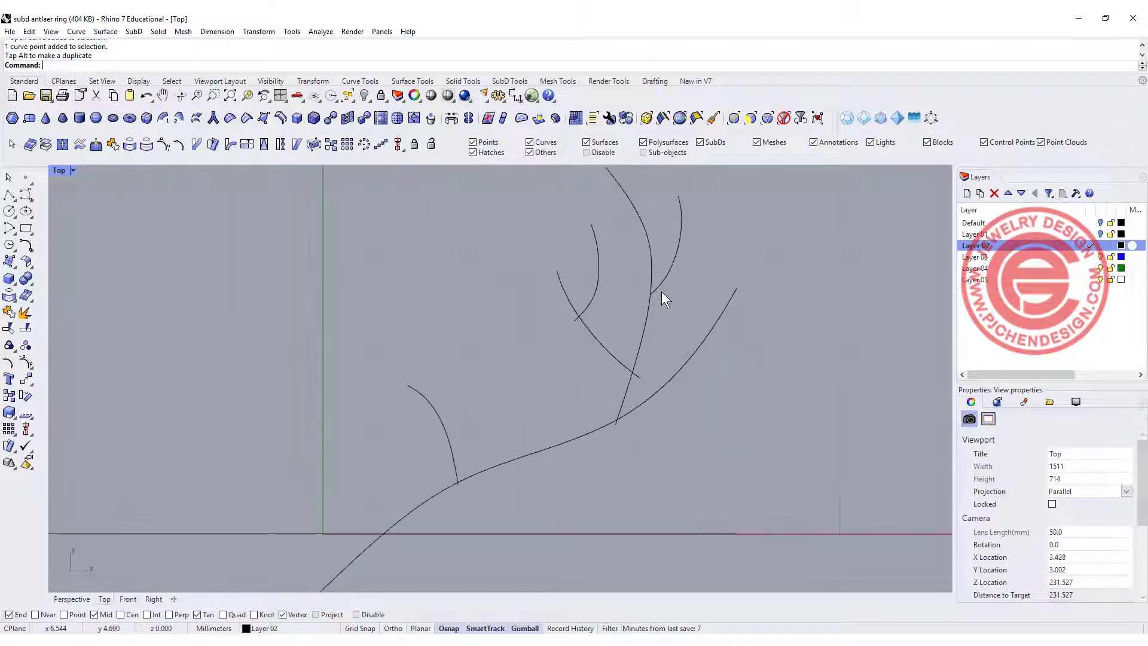
pyautogui.scroll(6, 634, 339)
pyautogui.click(617, 353)
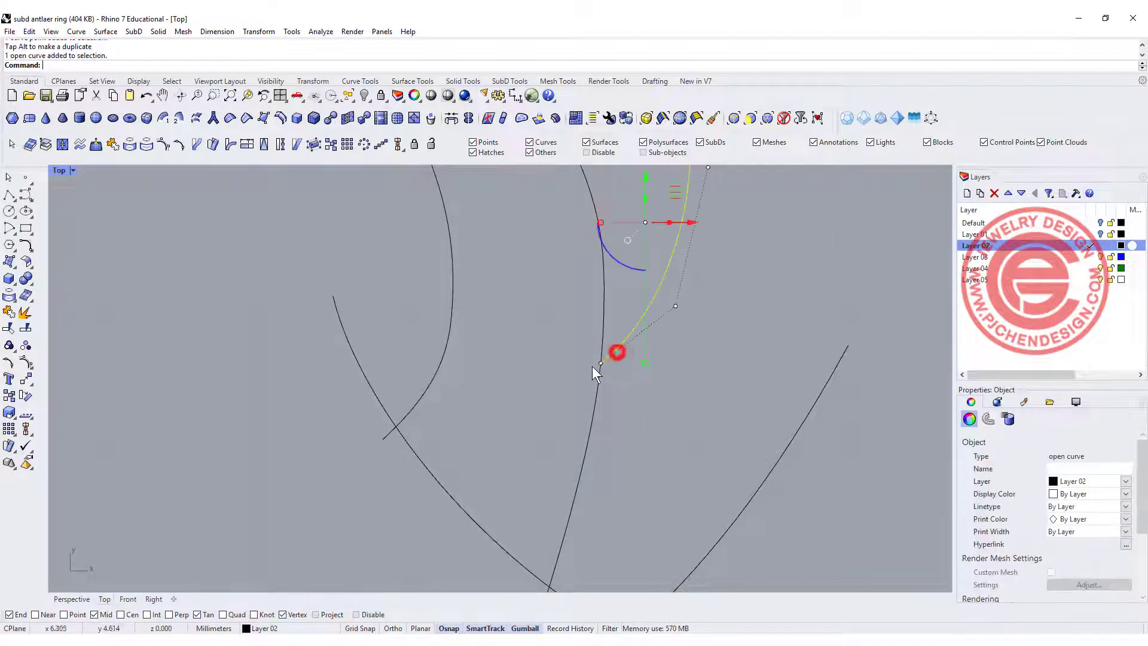
pyautogui.moveTo(574, 339); pyautogui.dragTo(616, 393)
pyautogui.moveTo(627, 331); pyautogui.dragTo(603, 481)
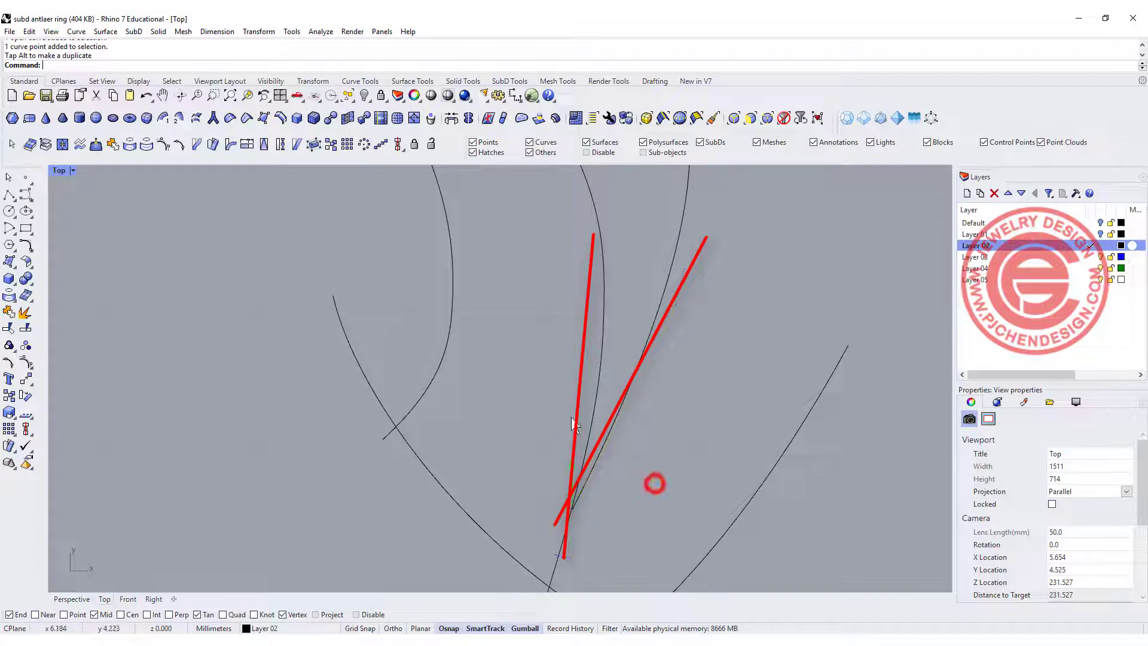
pyautogui.click(566, 379)
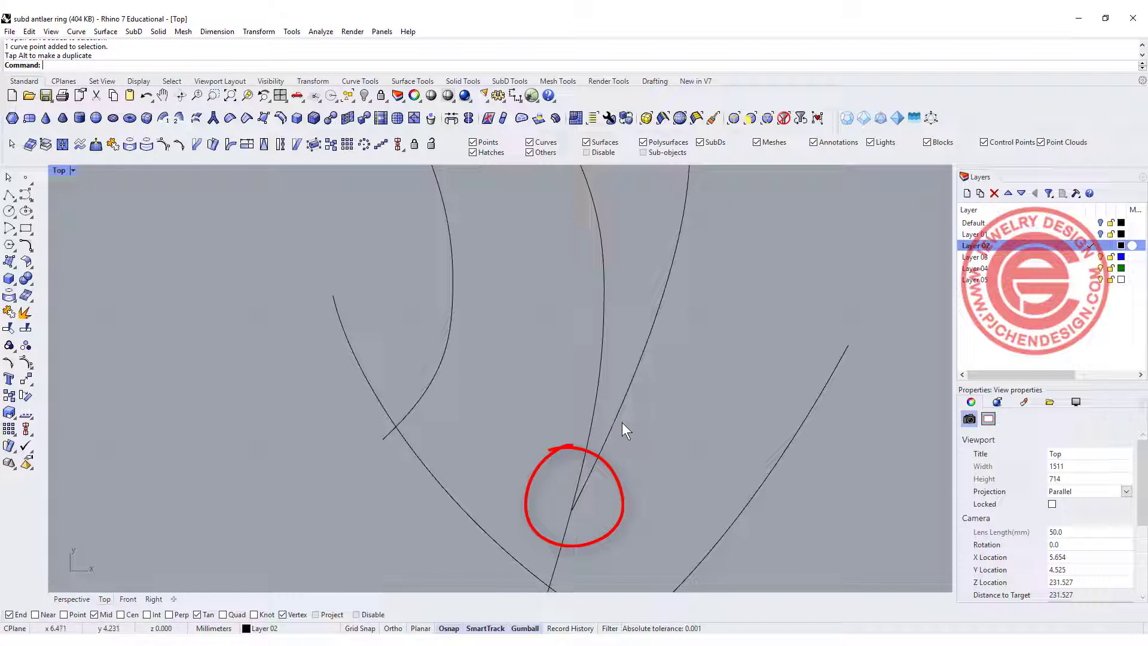
pyautogui.hotkey('ctrl', 'z')
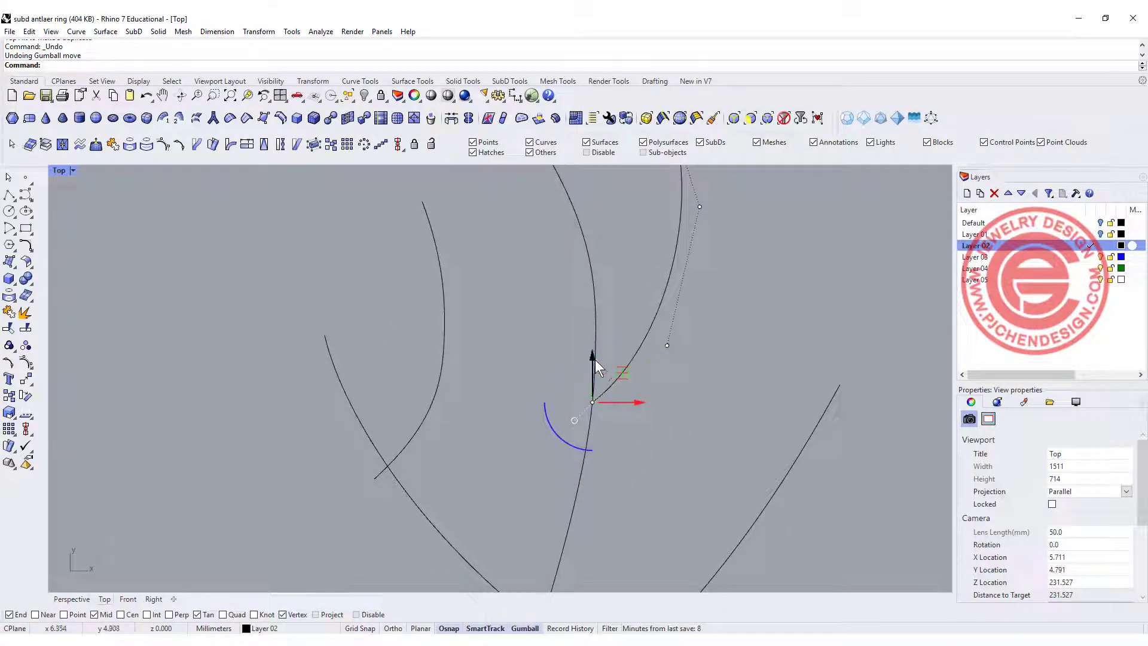
# Raise the outer tine's base control point slightly along the tall branch to widen the fork angle.
pyautogui.moveTo(595, 360); pyautogui.dragTo(591, 333)
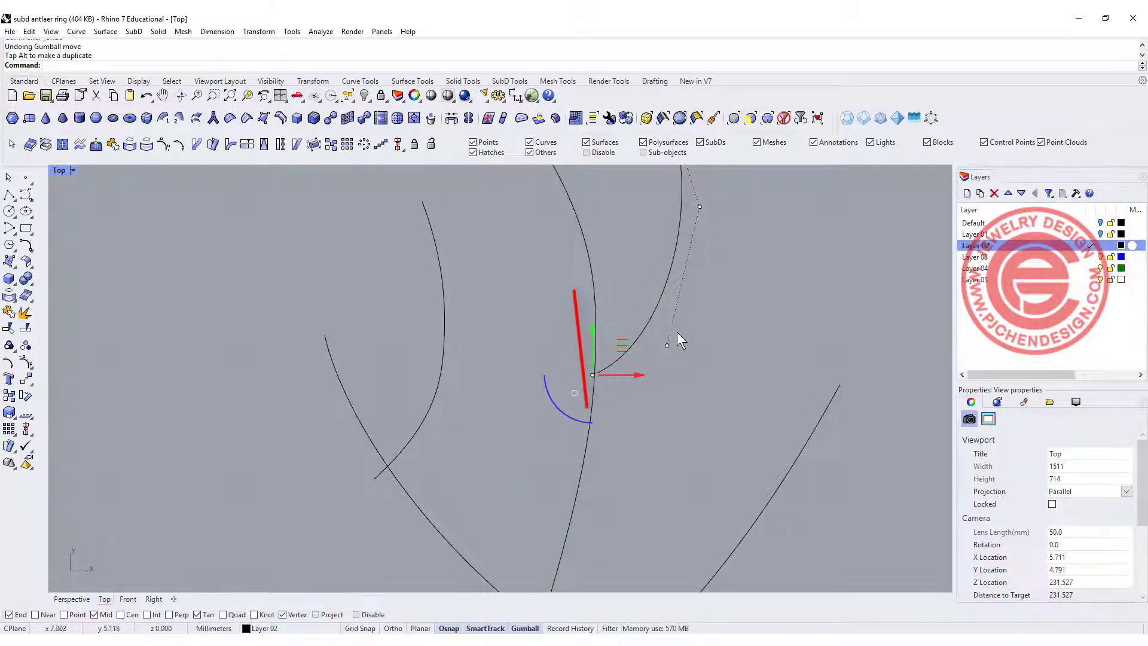
pyautogui.scroll(-3, 656, 423)
pyautogui.scroll(-7, 616, 424)
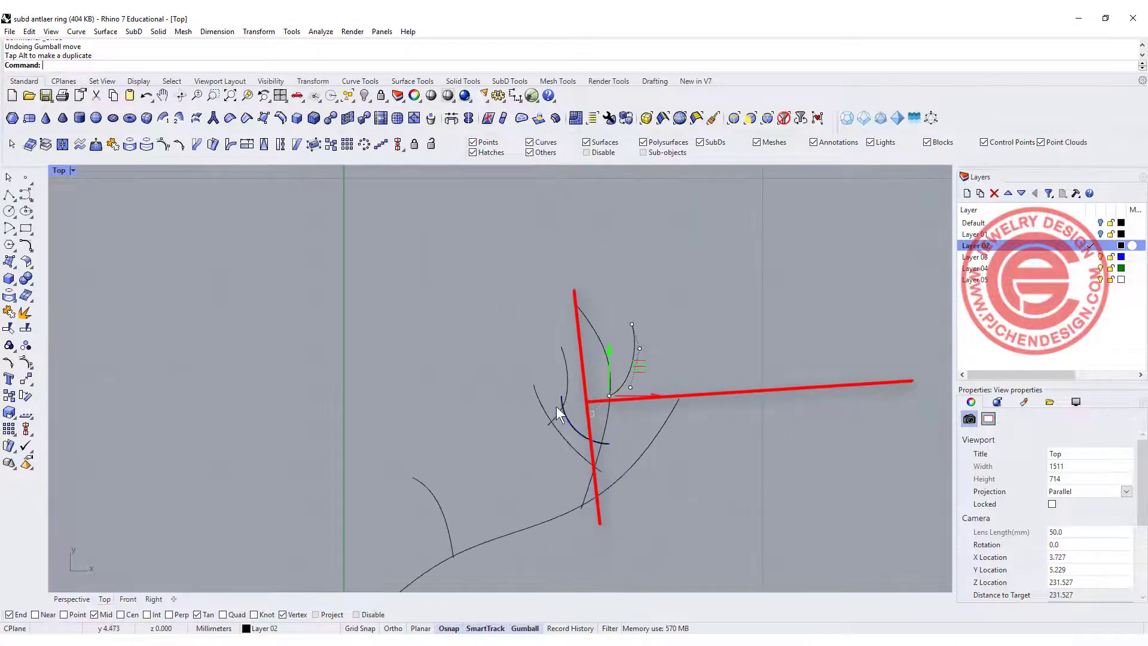
# Adjust the tall branch's base control point slightly where it meets the main stem.
pyautogui.moveTo(559, 413); pyautogui.dragTo(473, 347, button='right')
pyautogui.scroll(3, 503, 413)
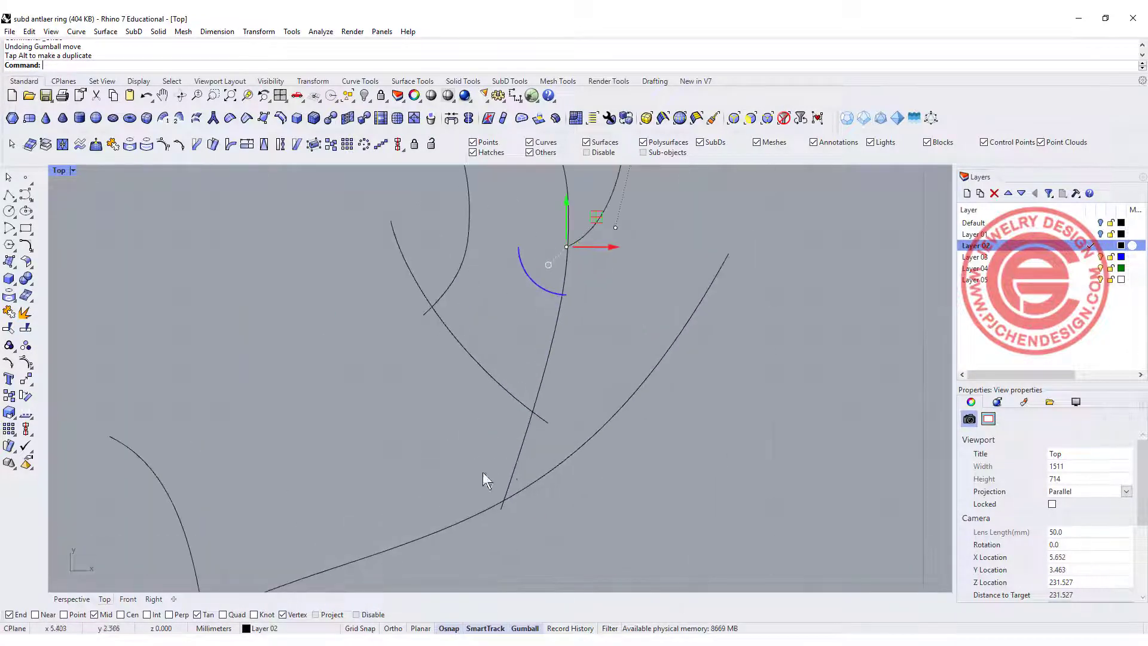
pyautogui.moveTo(517, 460); pyautogui.dragTo(533, 421, button='right')
pyautogui.click(533, 421)
pyautogui.click(507, 450)
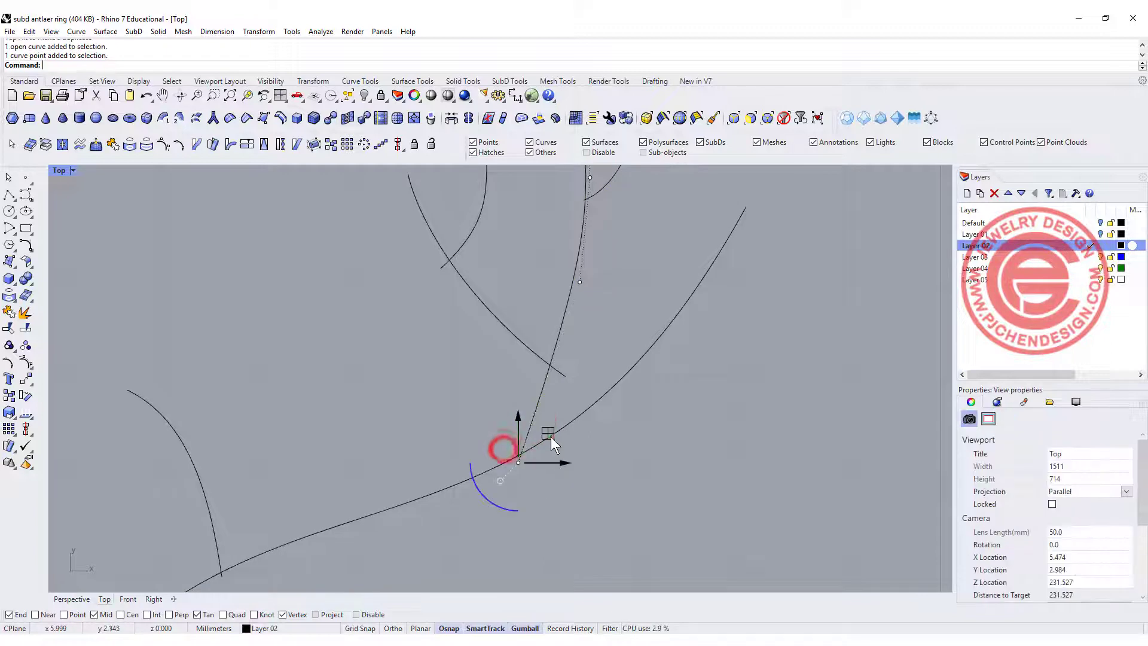
pyautogui.moveTo(518, 462); pyautogui.dragTo(551, 434)
pyautogui.click(696, 464)
pyautogui.scroll(-2, 574, 417)
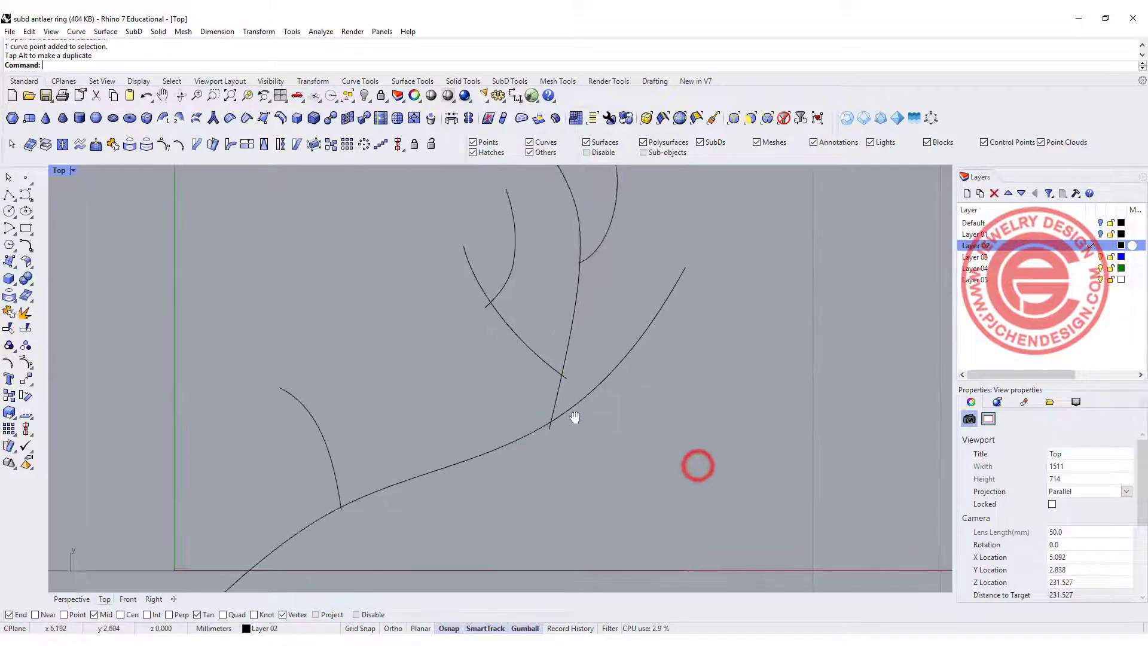
# Move the inner side branch's base control point onto the tall branch so the two curves meet.
pyautogui.moveTo(574, 417); pyautogui.dragTo(569, 438, button='right')
pyautogui.click(562, 398)
pyautogui.press('F10')
pyautogui.moveTo(553, 363); pyautogui.dragTo(572, 410)
pyautogui.moveTo(592, 371); pyautogui.dragTo(595, 352)
pyautogui.click(632, 302)
pyautogui.press('Escape')
pyautogui.scroll(-6, 633, 302)
pyautogui.moveTo(708, 393); pyautogui.dragTo(698, 419, button='right')
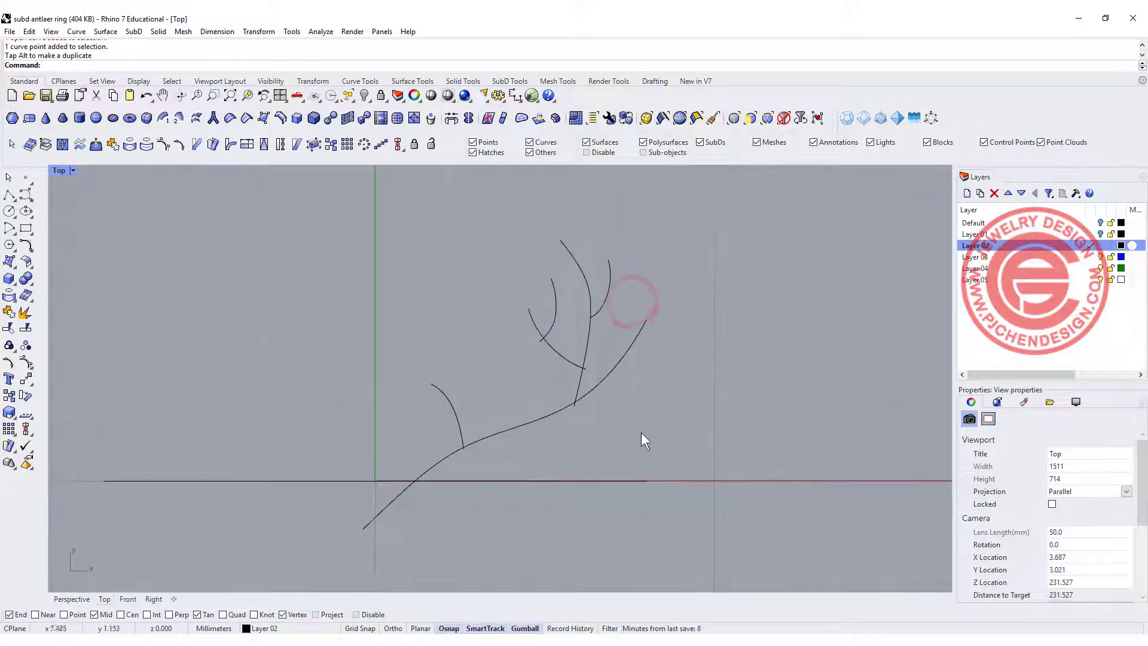
# Examine the flat antler curves against the ring circle from several angles in the Perspective view.
pyautogui.doubleClick(60, 170)
pyautogui.click(732, 291)
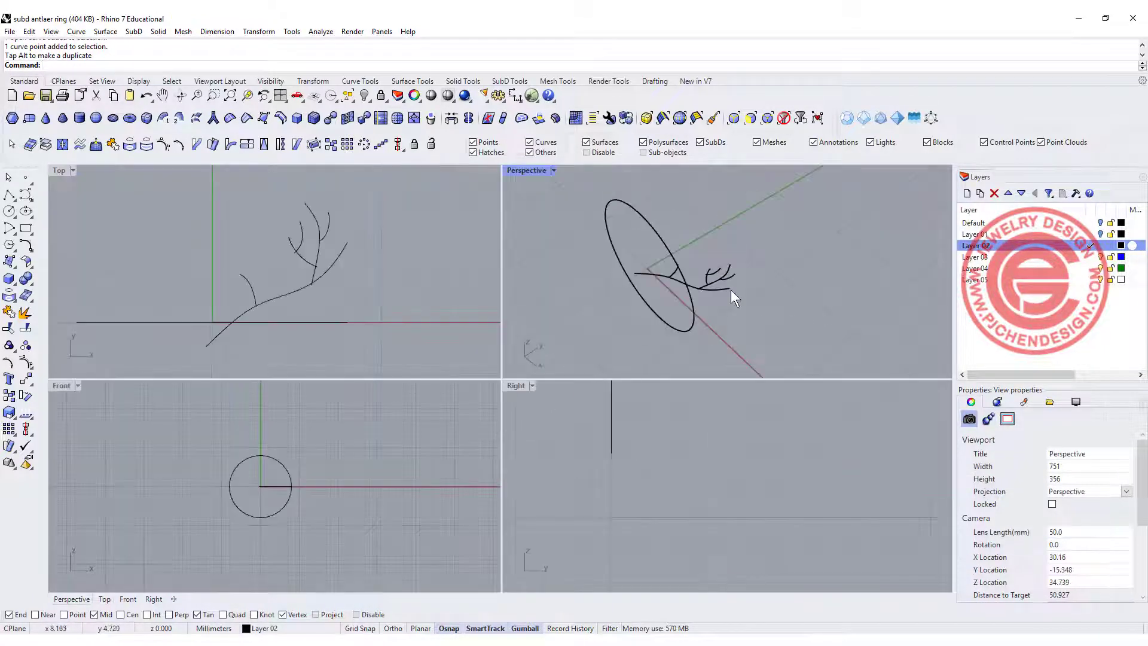
pyautogui.doubleClick(530, 174)
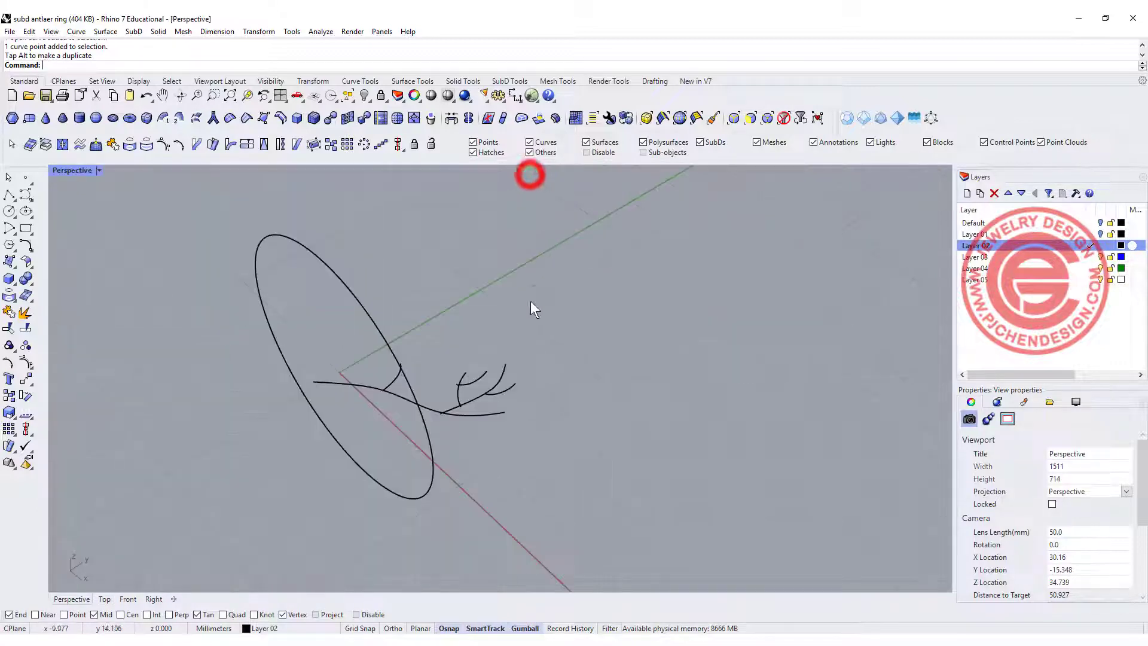
pyautogui.moveTo(303, 319); pyautogui.dragTo(573, 425)
pyautogui.moveTo(565, 378); pyautogui.dragTo(711, 346, button='right')
pyautogui.moveTo(618, 346)
pyautogui.mouseDown(button='right')
pyautogui.moveTo(664, 341)
pyautogui.moveTo(590, 380)
pyautogui.moveTo(634, 362)
pyautogui.mouseUp(button='right')
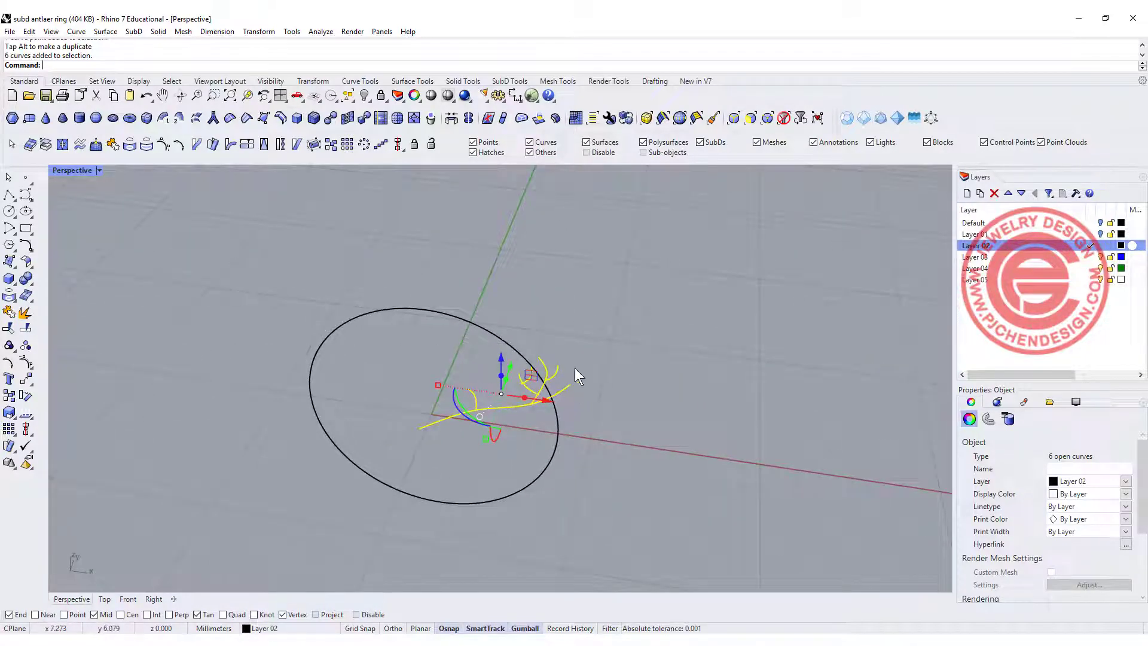
pyautogui.moveTo(512, 293); pyautogui.dragTo(576, 346, button='right')
pyautogui.click(592, 347)
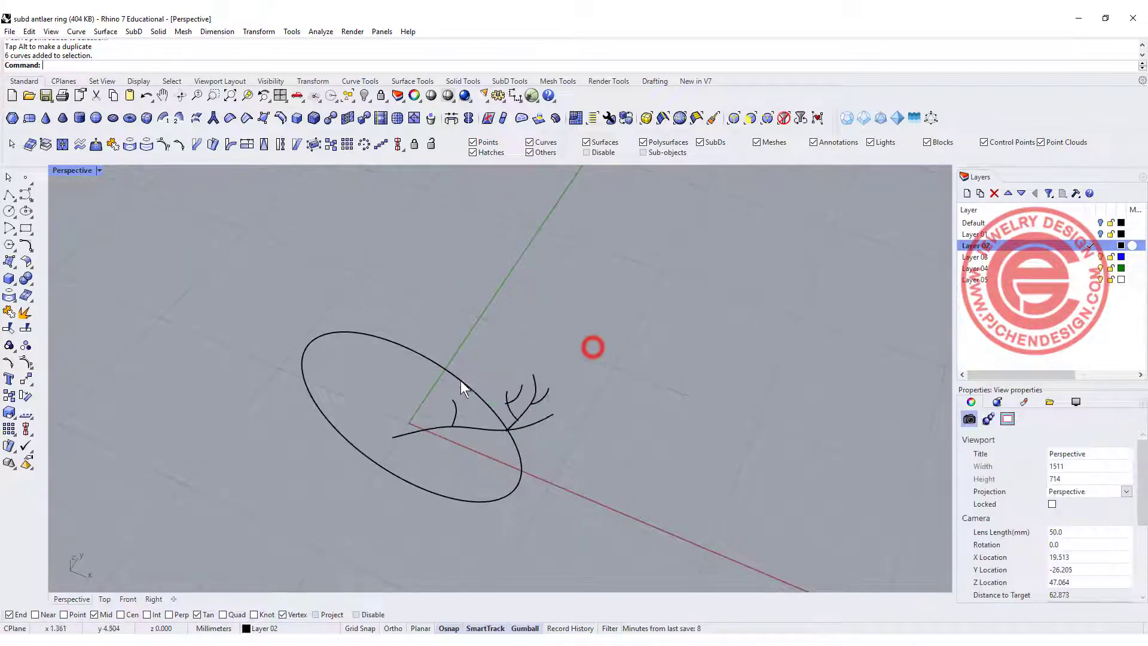
# Extrude the ring circle about 17 mm along positive Y, and shift the resulting cylinder about 2 mm toward negative Y.
pyautogui.click(466, 379)
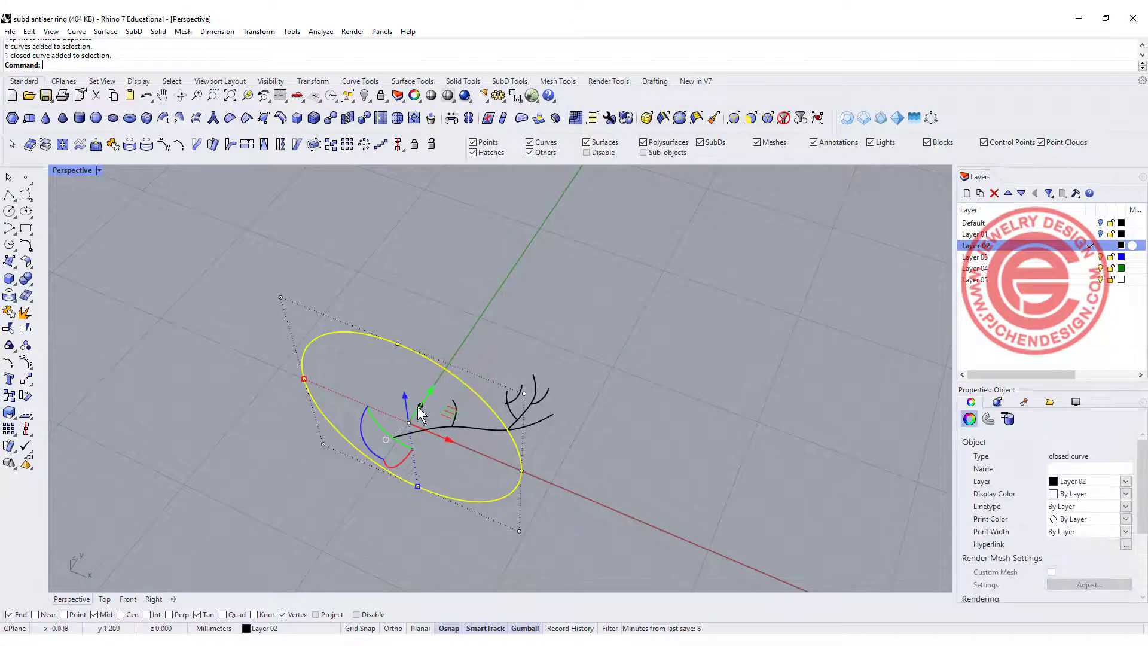
pyautogui.moveTo(417, 405); pyautogui.dragTo(631, 296)
pyautogui.click(722, 400)
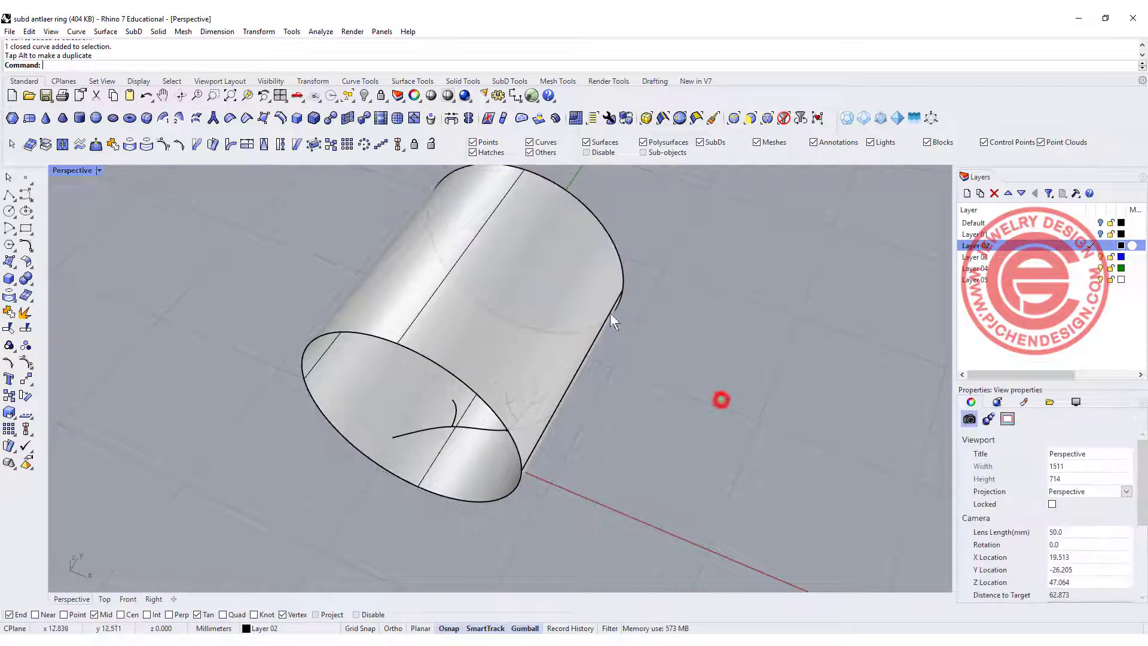
pyautogui.click(576, 270)
pyautogui.moveTo(491, 301); pyautogui.dragTo(471, 326)
pyautogui.click(674, 348)
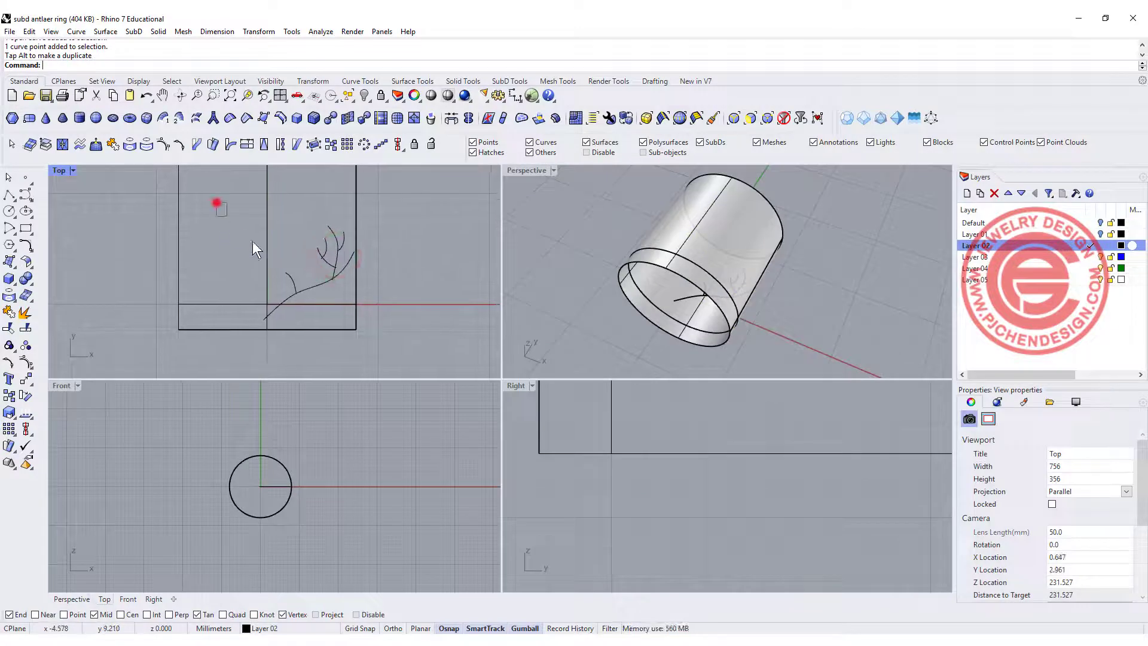
# Project the six antler curves onto the cylinder from the Top view in the CPlaneZ direction, keeping the original curves.
pyautogui.moveTo(252, 241); pyautogui.dragTo(400, 328)
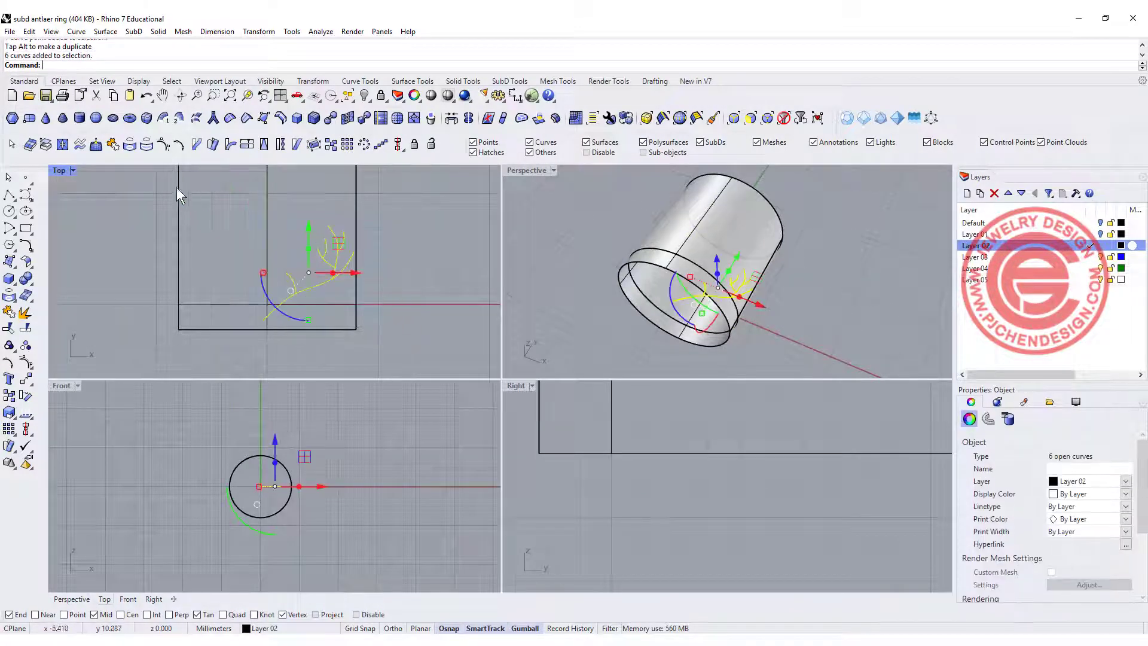
pyautogui.click(10, 295)
pyautogui.click(357, 219)
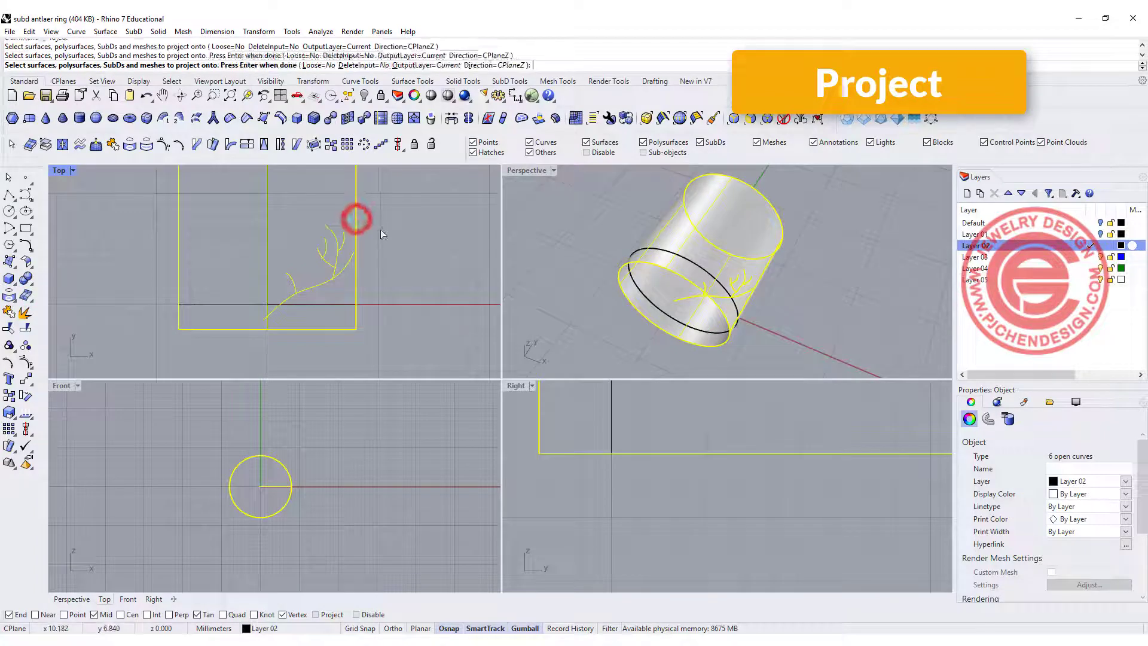
pyautogui.rightClick(377, 234)
pyautogui.moveTo(795, 302); pyautogui.dragTo(701, 236, button='right')
pyautogui.scroll(3, 730, 277)
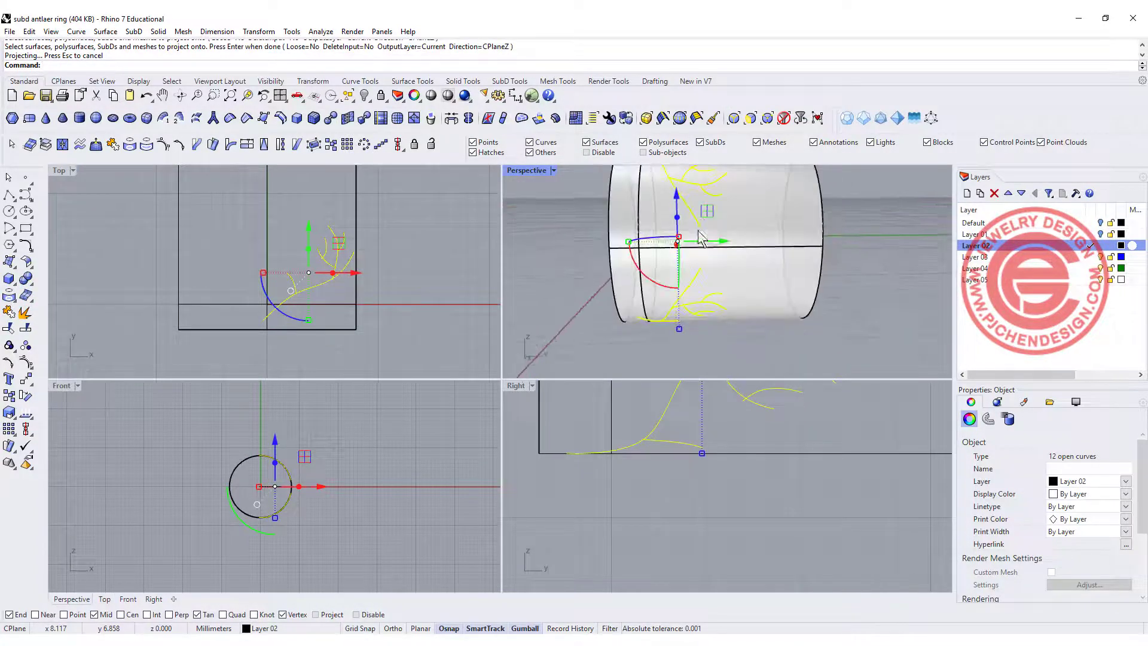
pyautogui.scroll(-7, 701, 492)
# In the Right view, delete the projected antler curves on the cylinder's lower half and the helper cylinder itself.
pyautogui.click(790, 516)
pyautogui.scroll(-6, 712, 466)
pyautogui.moveTo(676, 442); pyautogui.dragTo(666, 475, button='right')
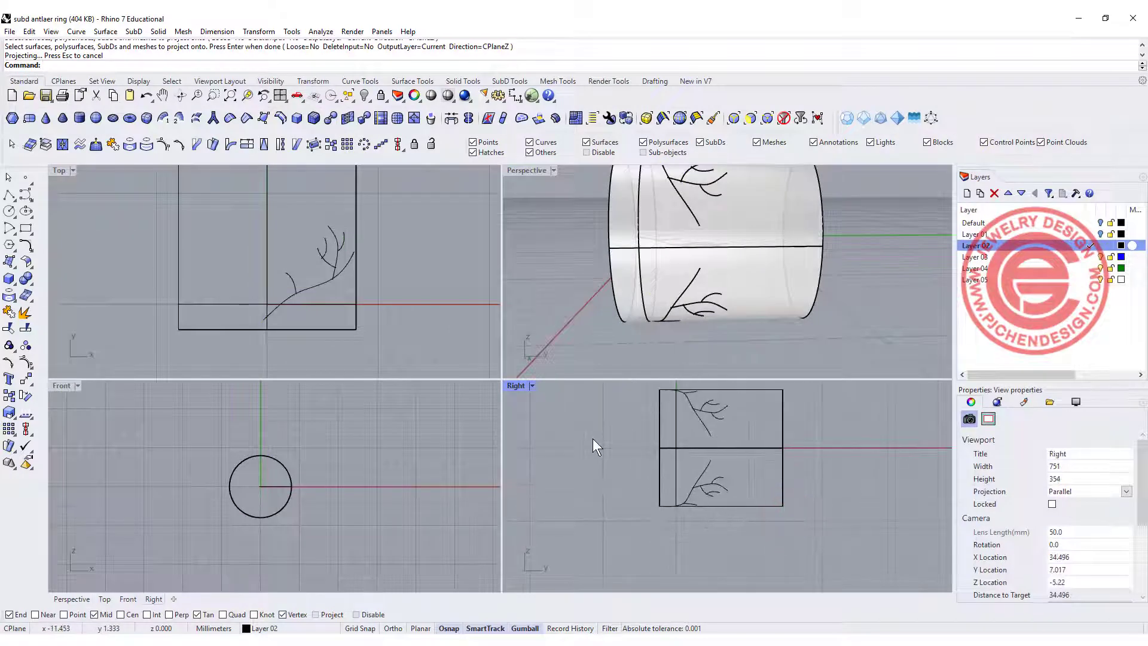
pyautogui.moveTo(594, 443); pyautogui.dragTo(783, 553)
pyautogui.moveTo(612, 450); pyautogui.dragTo(709, 493)
pyautogui.press('Delete')
pyautogui.moveTo(837, 509); pyautogui.dragTo(763, 480)
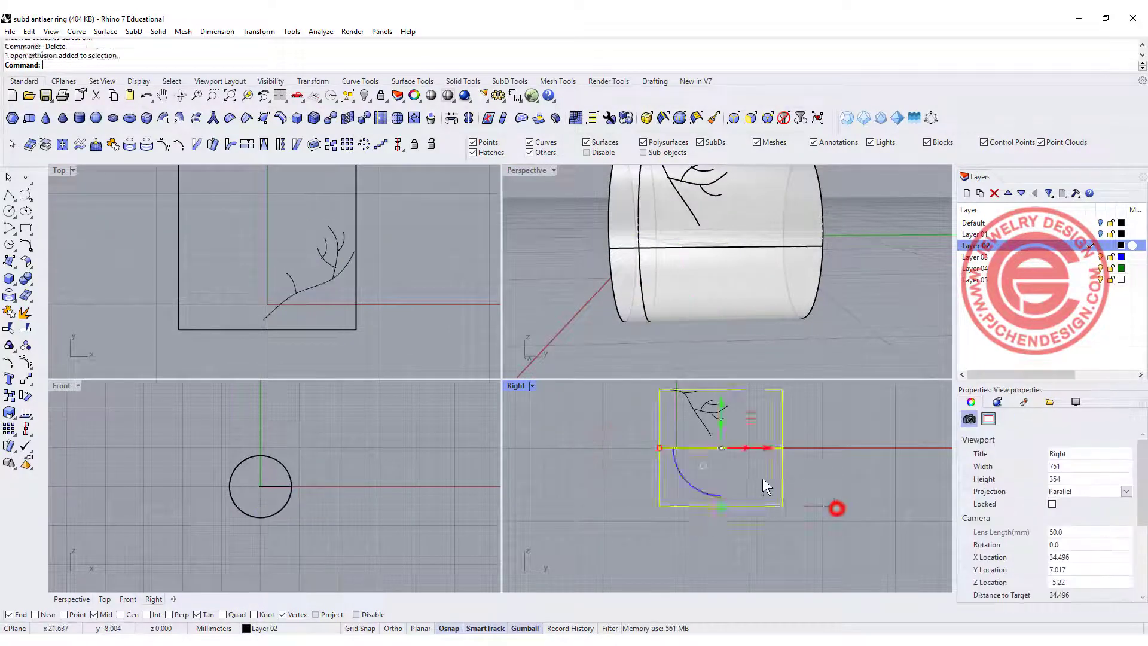
pyautogui.press('Delete')
# Hide the six original flat antler curves, keeping the ring circle and the curves projected onto the cylinder.
pyautogui.moveTo(673, 274); pyautogui.dragTo(740, 308, button='right')
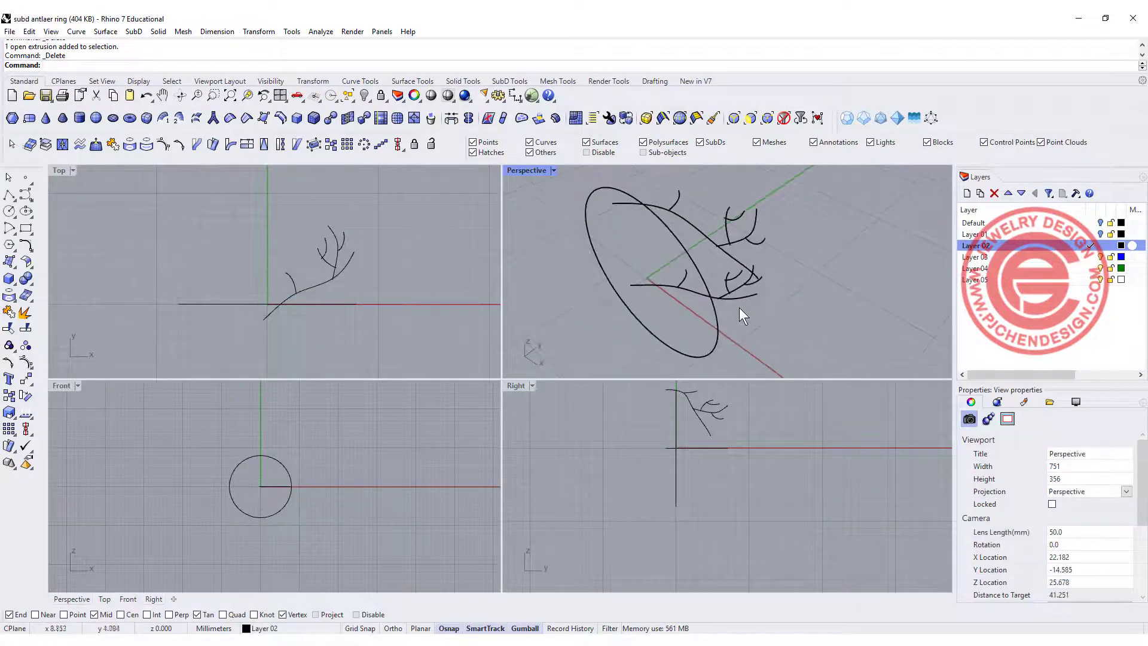
pyautogui.scroll(3, 636, 438)
pyautogui.moveTo(872, 518); pyautogui.dragTo(873, 519)
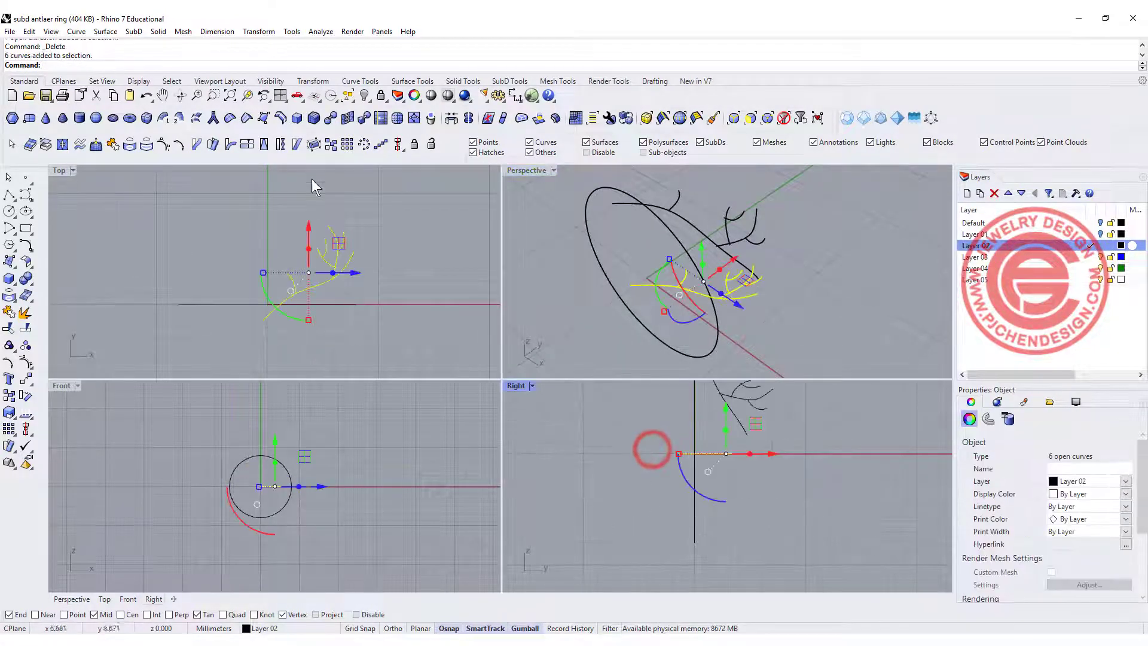
pyautogui.click(364, 99)
pyautogui.moveTo(670, 269); pyautogui.dragTo(702, 243, button='right')
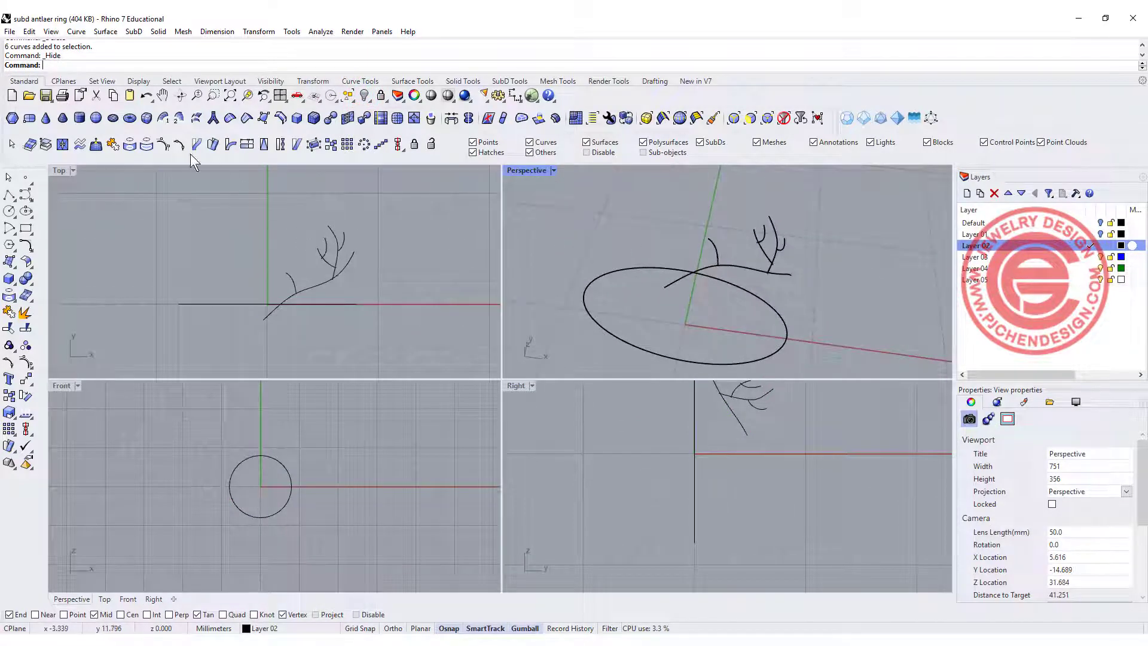
# In an enlarged Perspective view, make all six projected antler curves SubD-friendly.
pyautogui.doubleClick(529, 170)
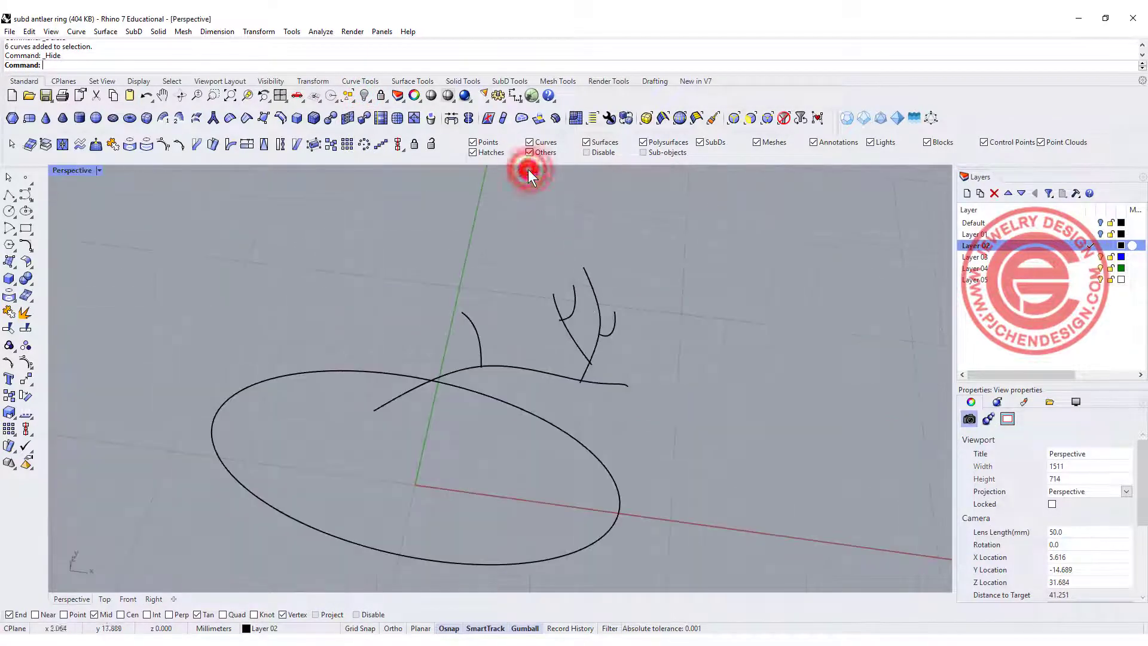
pyautogui.moveTo(616, 323); pyautogui.dragTo(558, 328, button='right')
pyautogui.click(581, 328)
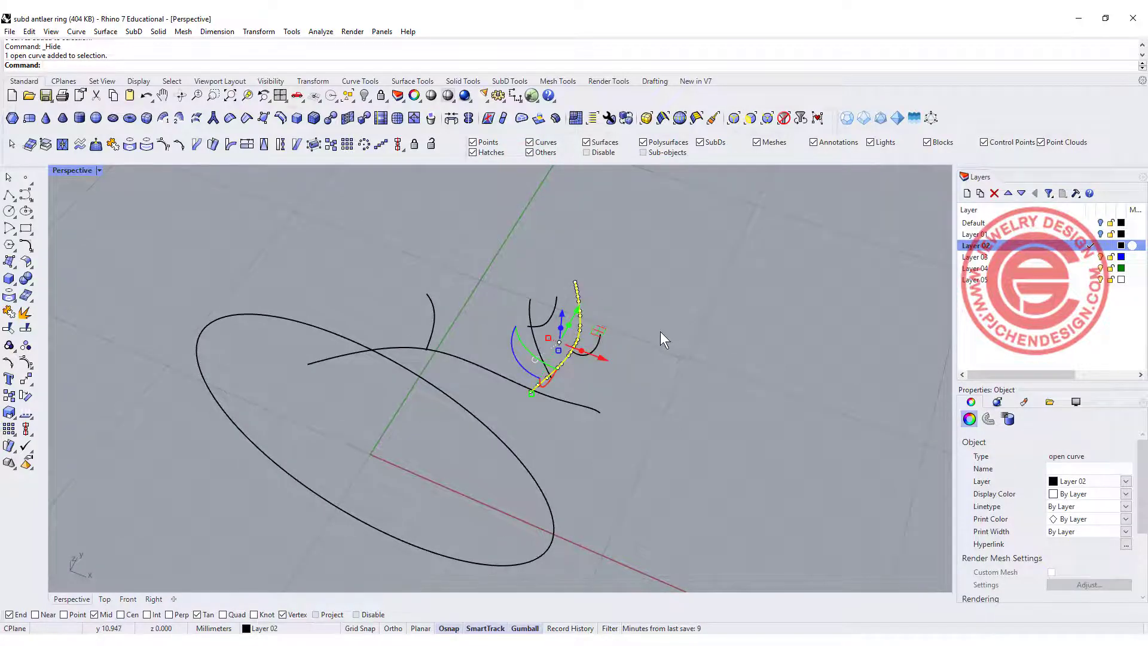
pyautogui.moveTo(660, 331)
pyautogui.mouseDown(button='right')
pyautogui.moveTo(697, 316)
pyautogui.moveTo(662, 328)
pyautogui.moveTo(674, 337)
pyautogui.mouseUp(button='right')
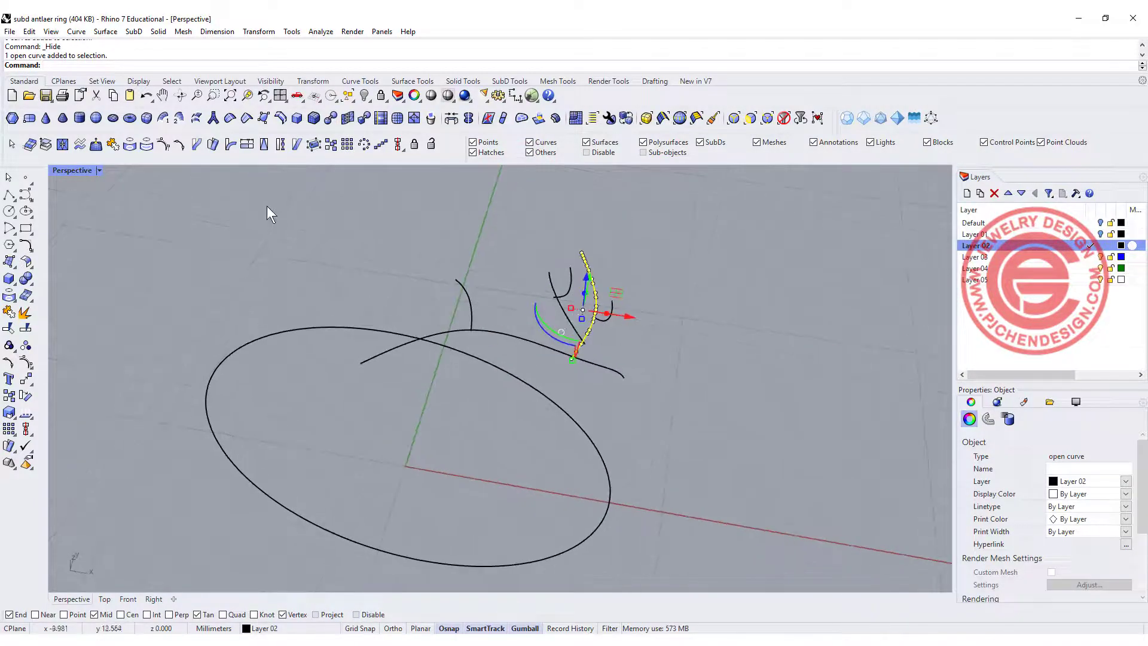
pyautogui.click(275, 202)
pyautogui.hotkey('ctrl', 'a')
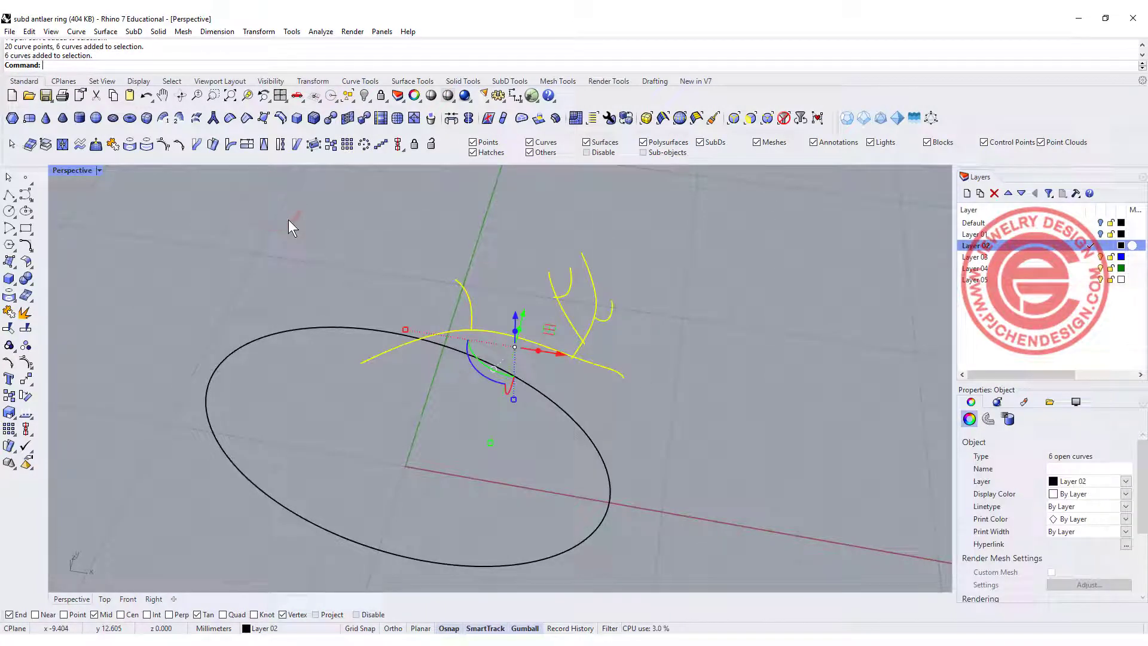
pyautogui.click(819, 120)
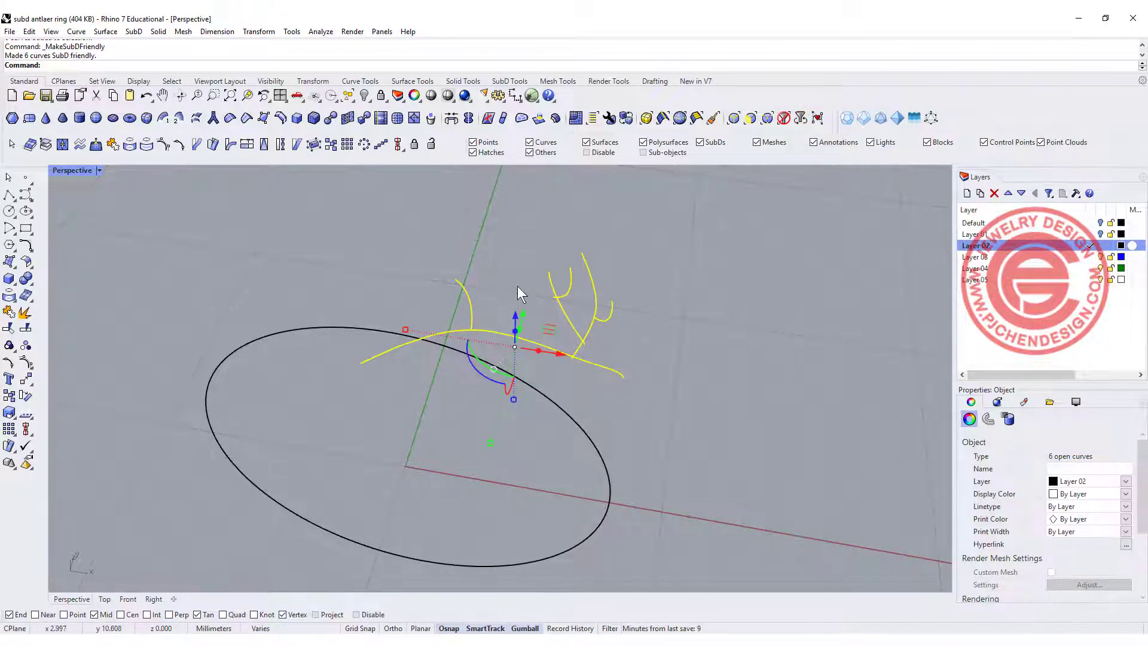
pyautogui.click(757, 339)
# Examine the junction of the lowest branch and the main antler stem, including their control points, in Perspective and Top views.
pyautogui.scroll(5, 588, 335)
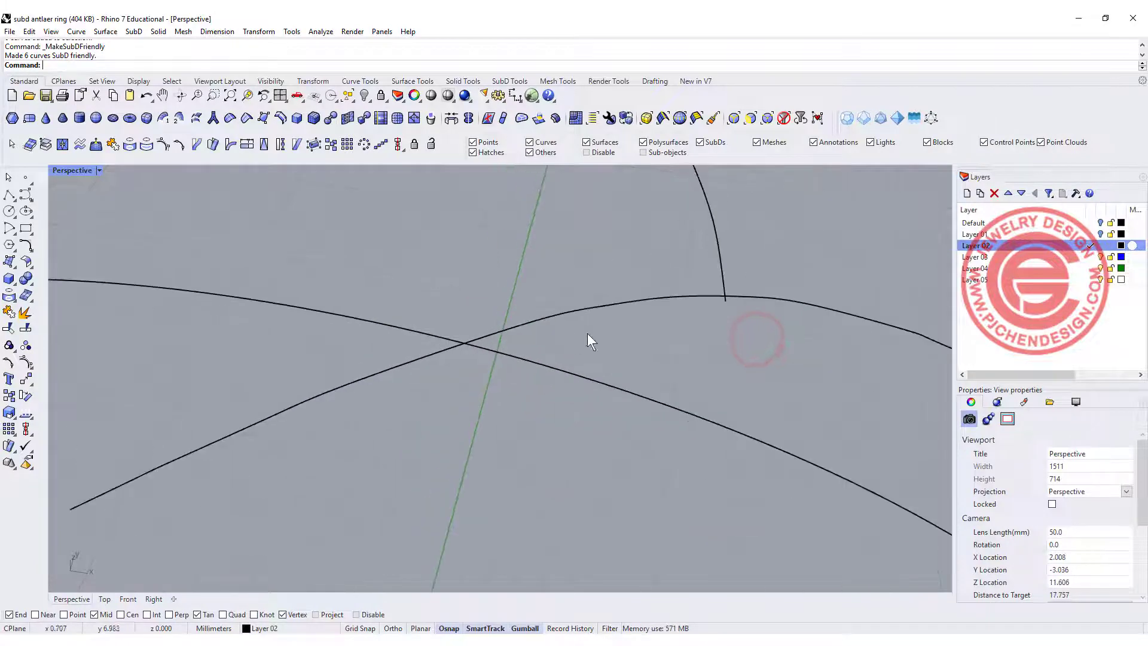
pyautogui.click(720, 262)
pyautogui.scroll(-3, 688, 275)
pyautogui.scroll(3, 566, 296)
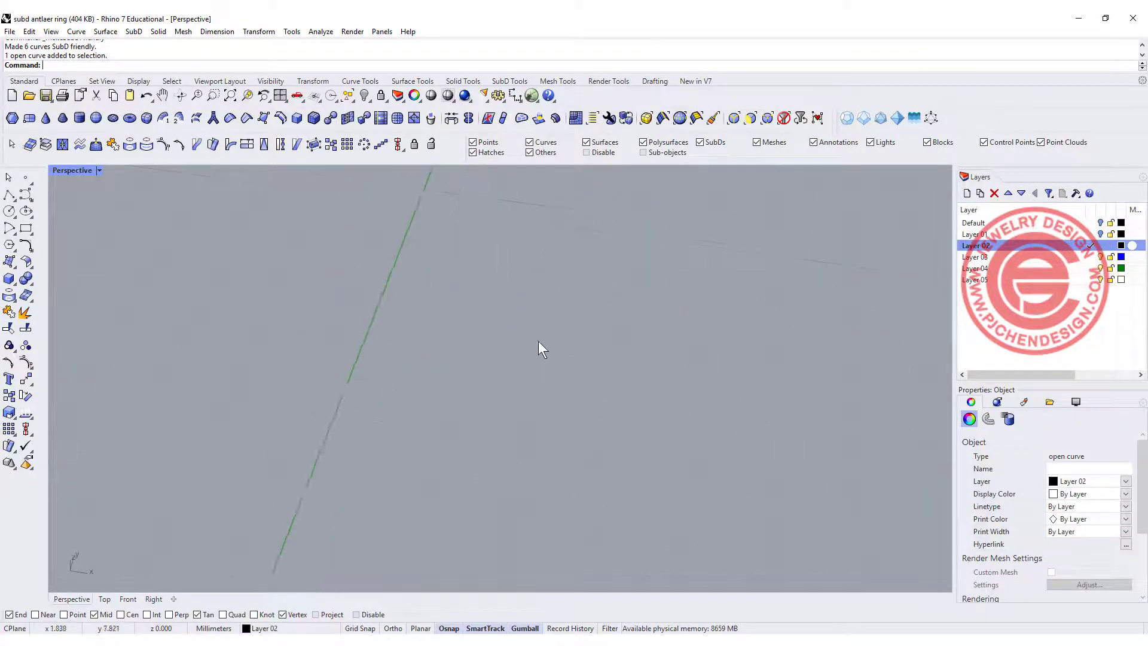
pyautogui.scroll(-3, 538, 341)
pyautogui.keyDown('shift'); pyautogui.moveTo(571, 326); pyautogui.dragTo(541, 298, button='right'); pyautogui.keyUp('shift')
pyautogui.scroll(3, 501, 307)
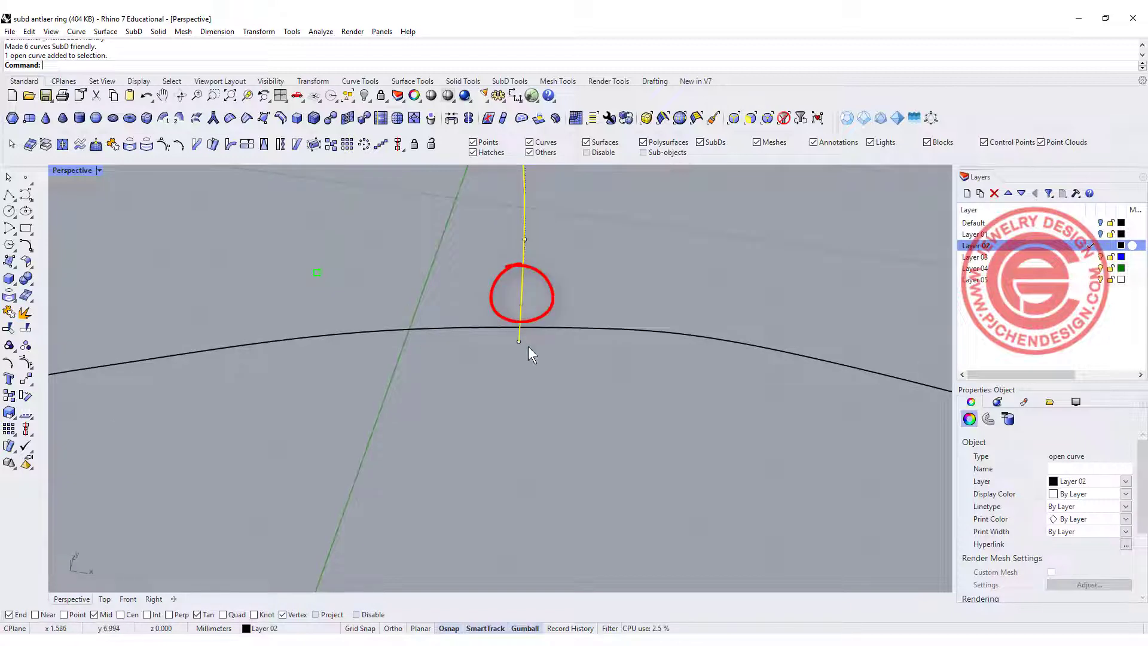
pyautogui.scroll(-5, 568, 256)
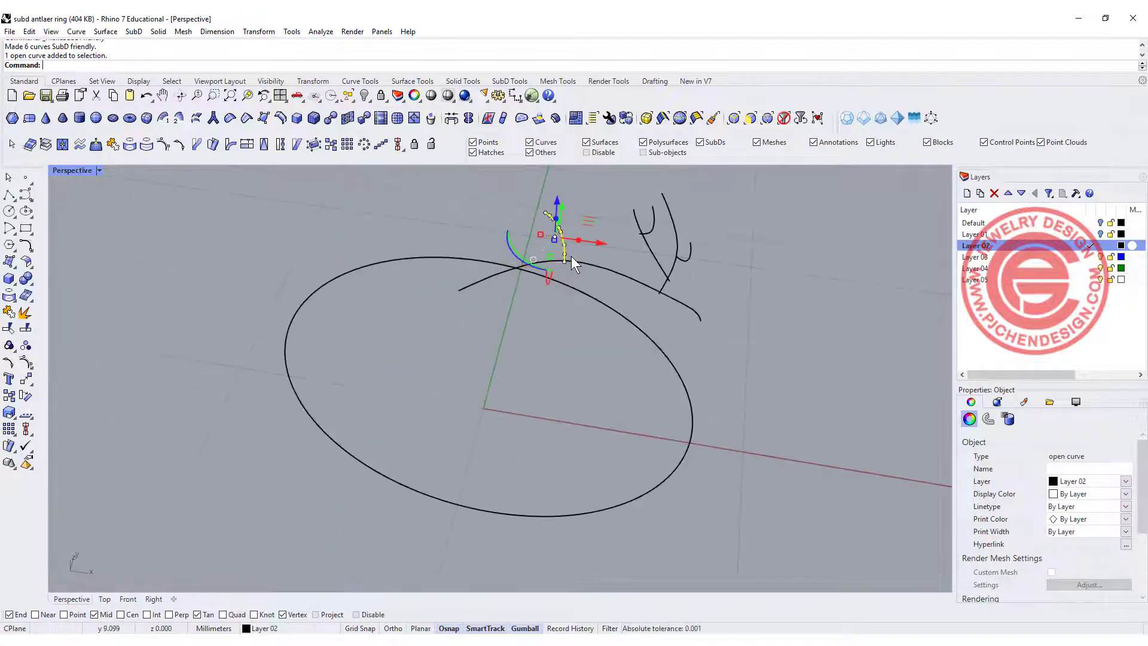
pyautogui.click(598, 215)
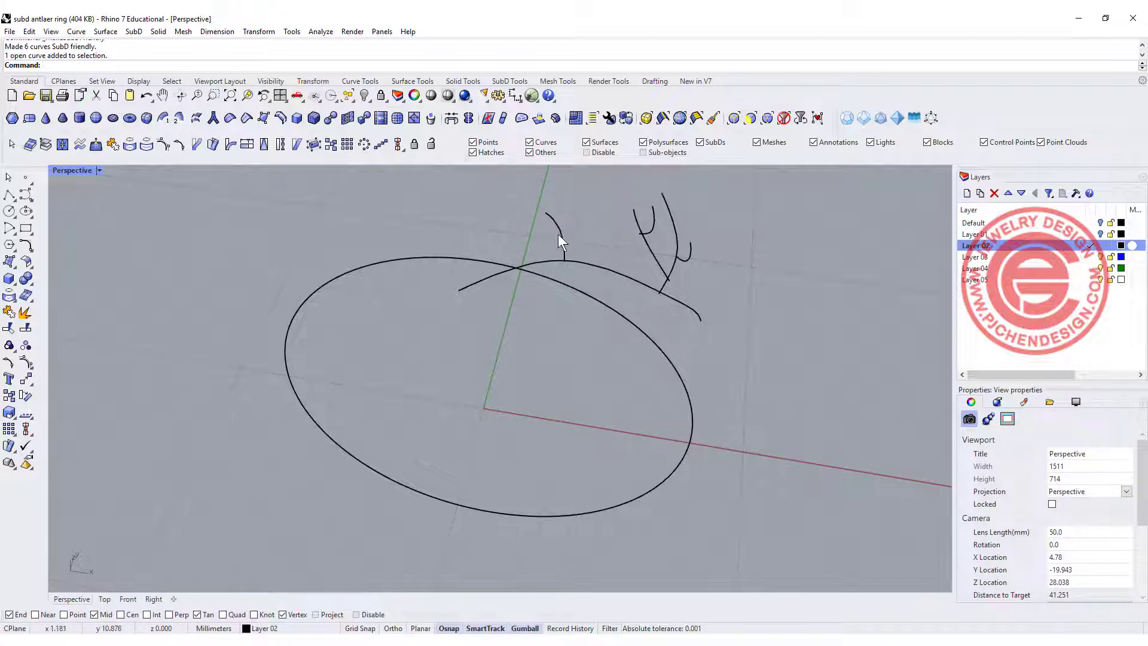
pyautogui.scroll(6, 560, 241)
pyautogui.click(571, 260)
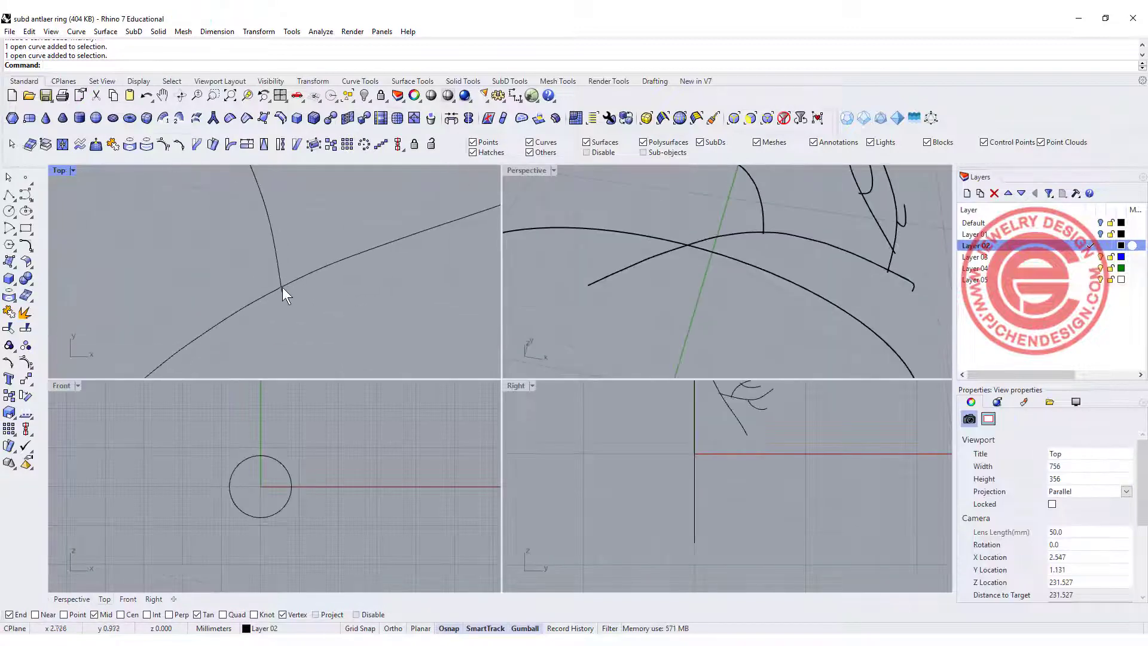
pyautogui.scroll(3, 282, 288)
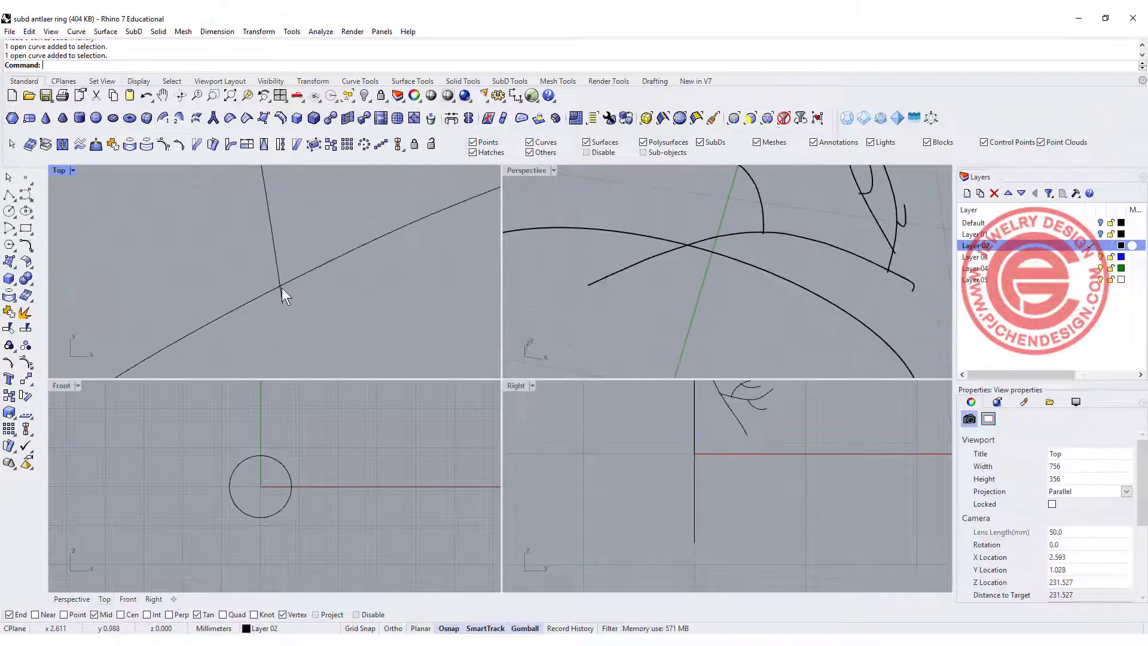
pyautogui.doubleClick(59, 171)
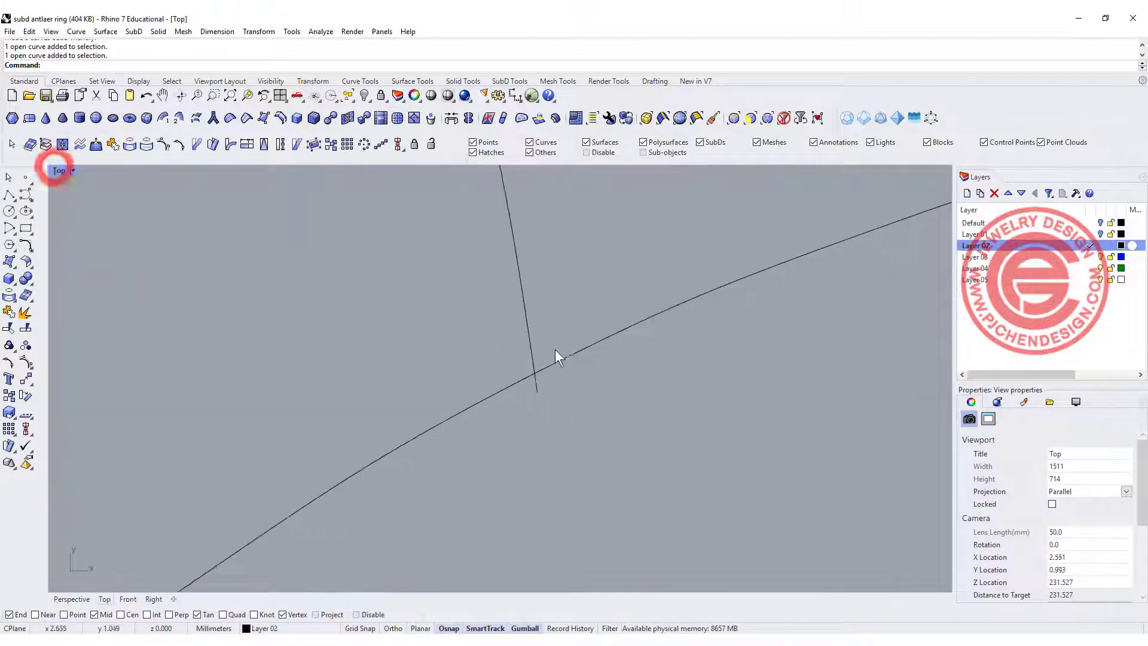
pyautogui.click(542, 378)
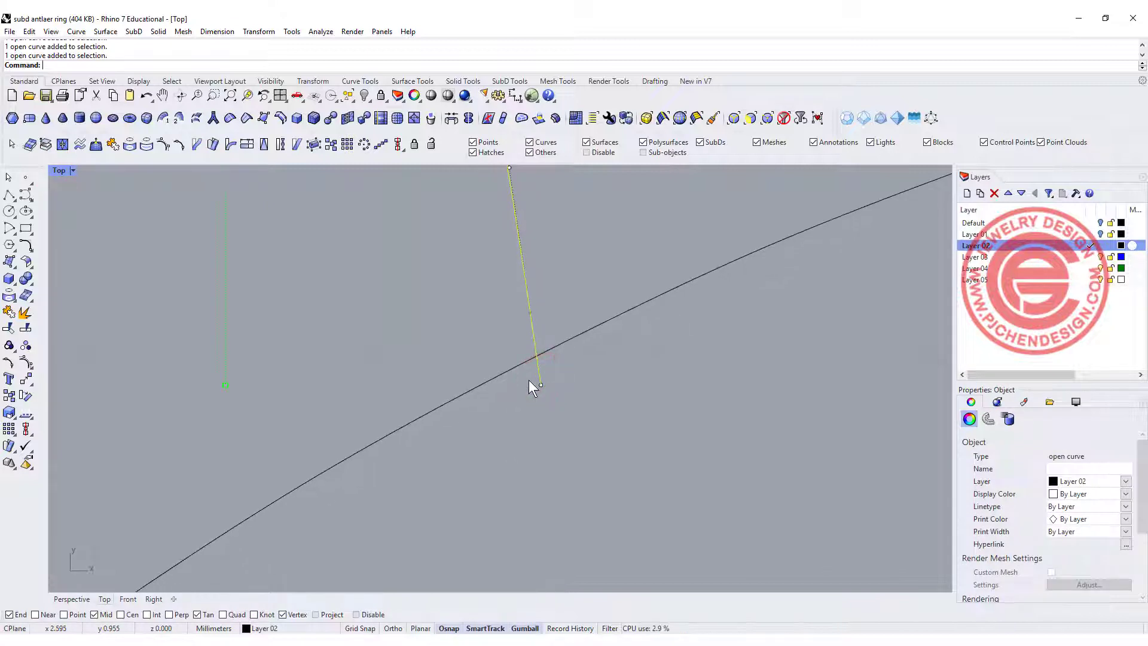
pyautogui.click(531, 380)
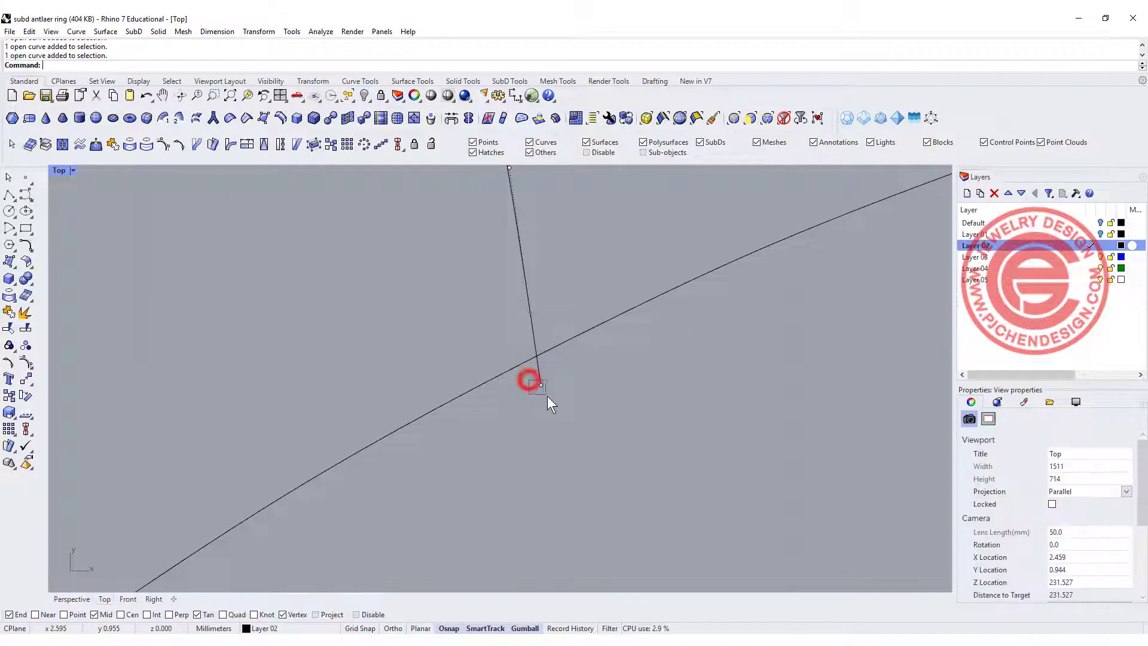
pyautogui.click(561, 341)
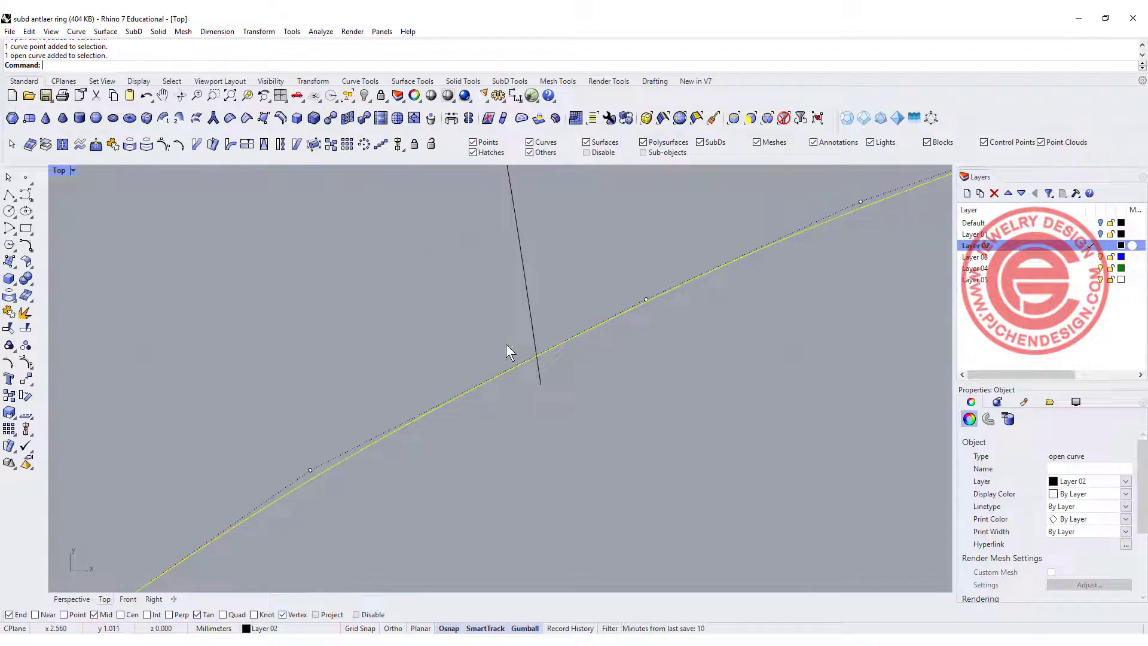
# Enable the Near object snap and move the lowest branch's end control point onto the main antler stem.
pyautogui.moveTo(541, 376); pyautogui.dragTo(513, 390, button='right')
pyautogui.scroll(2, 514, 387)
pyautogui.click(515, 389)
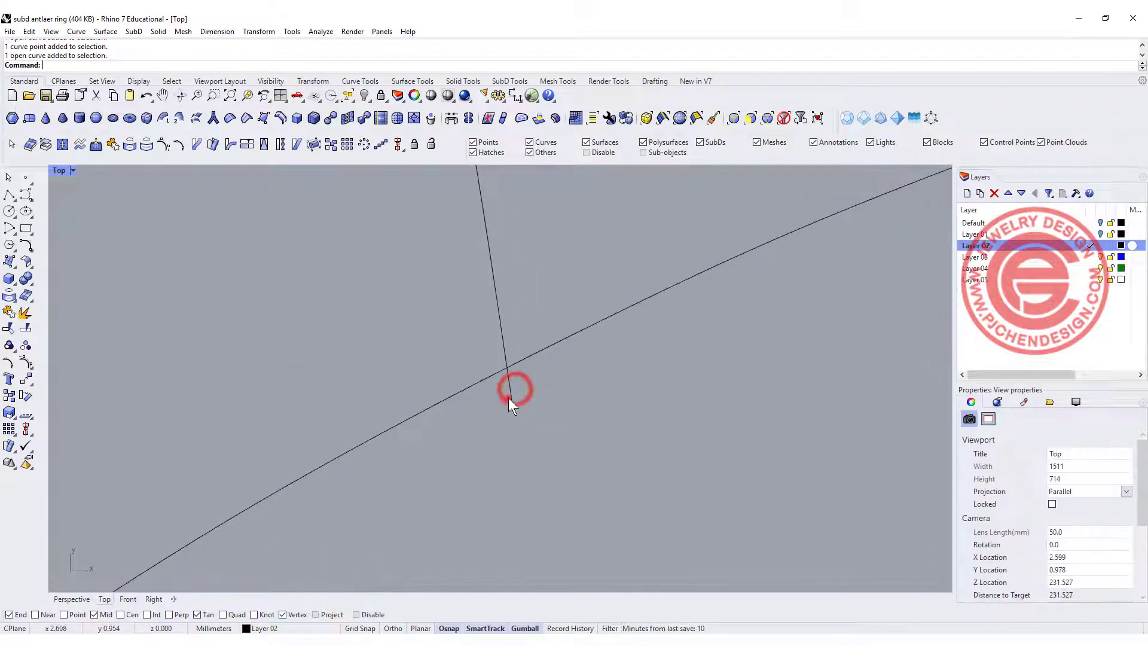
pyautogui.click(508, 397)
pyautogui.click(500, 400)
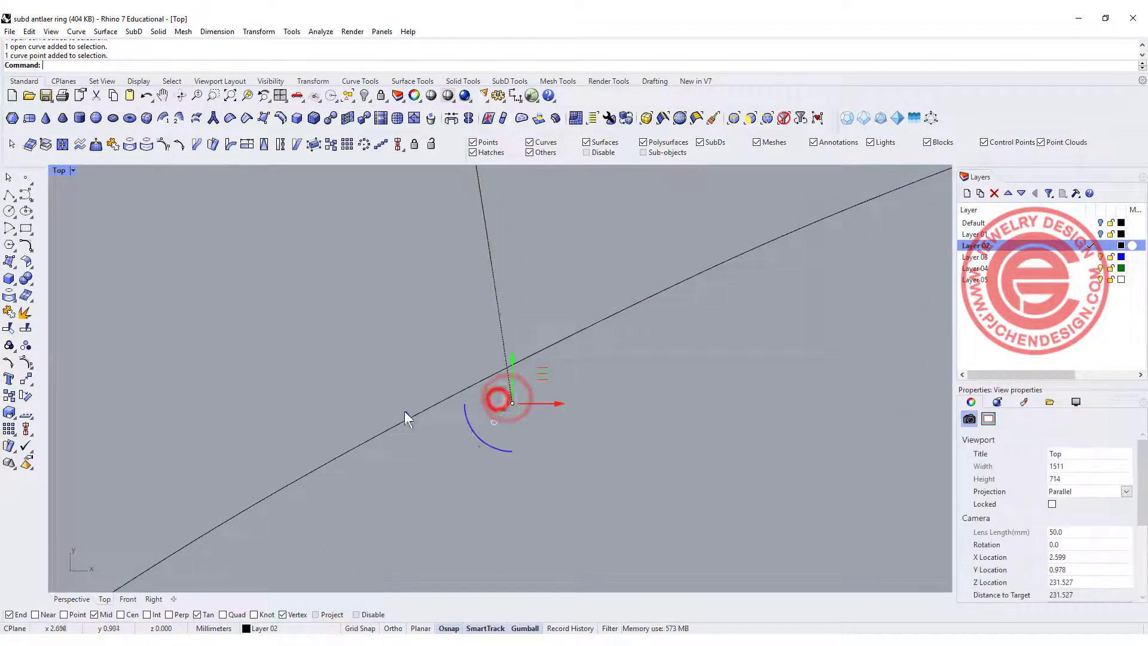
pyautogui.click(27, 380)
pyautogui.click(512, 404)
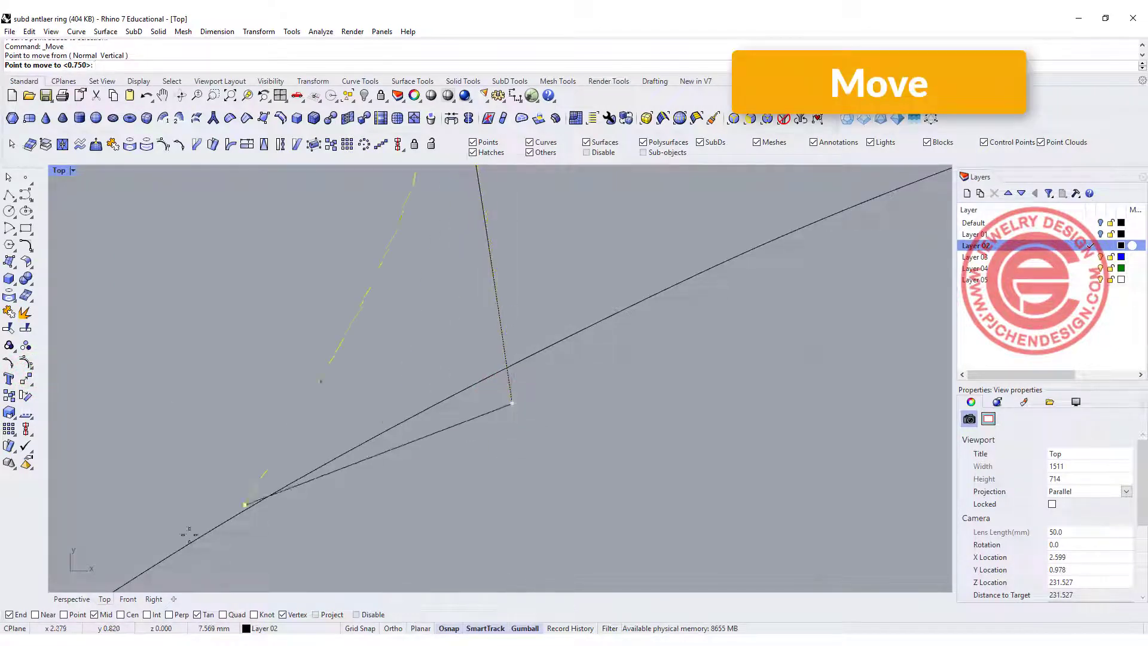
pyautogui.click(34, 615)
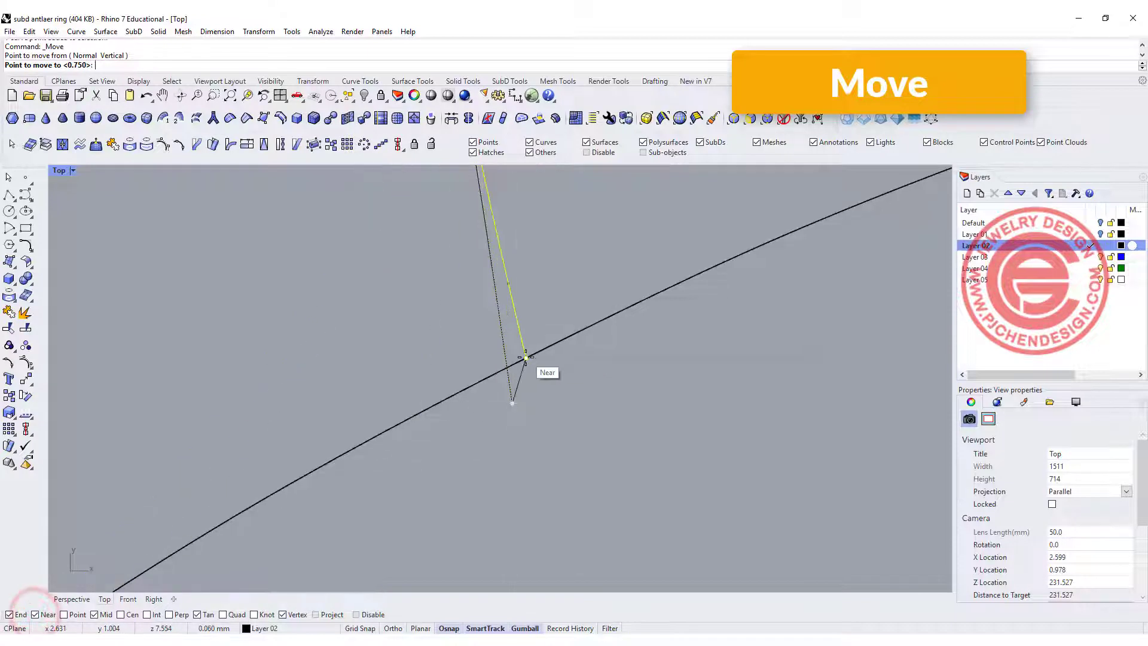
pyautogui.click(526, 359)
pyautogui.scroll(-10, 729, 392)
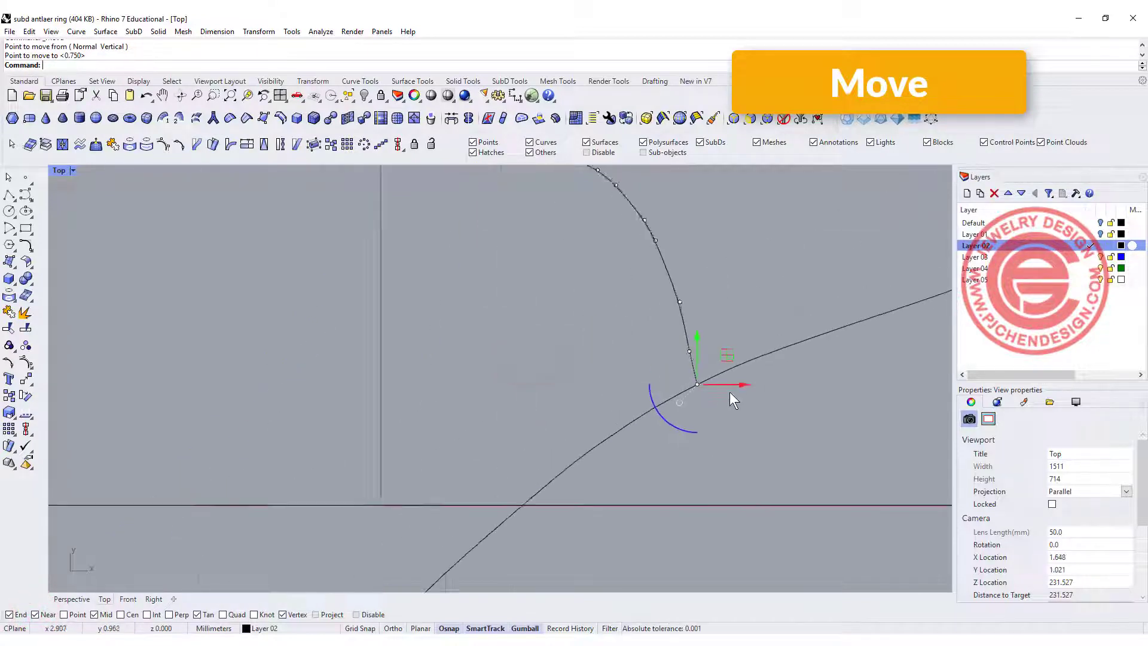
pyautogui.click(835, 457)
# Move the lower end control point of the tall upper branch onto the main antler stem.
pyautogui.moveTo(794, 360); pyautogui.dragTo(561, 406, button='right')
pyautogui.scroll(8, 773, 301)
pyautogui.moveTo(773, 300); pyautogui.dragTo(696, 376, button='right')
pyautogui.click(612, 413)
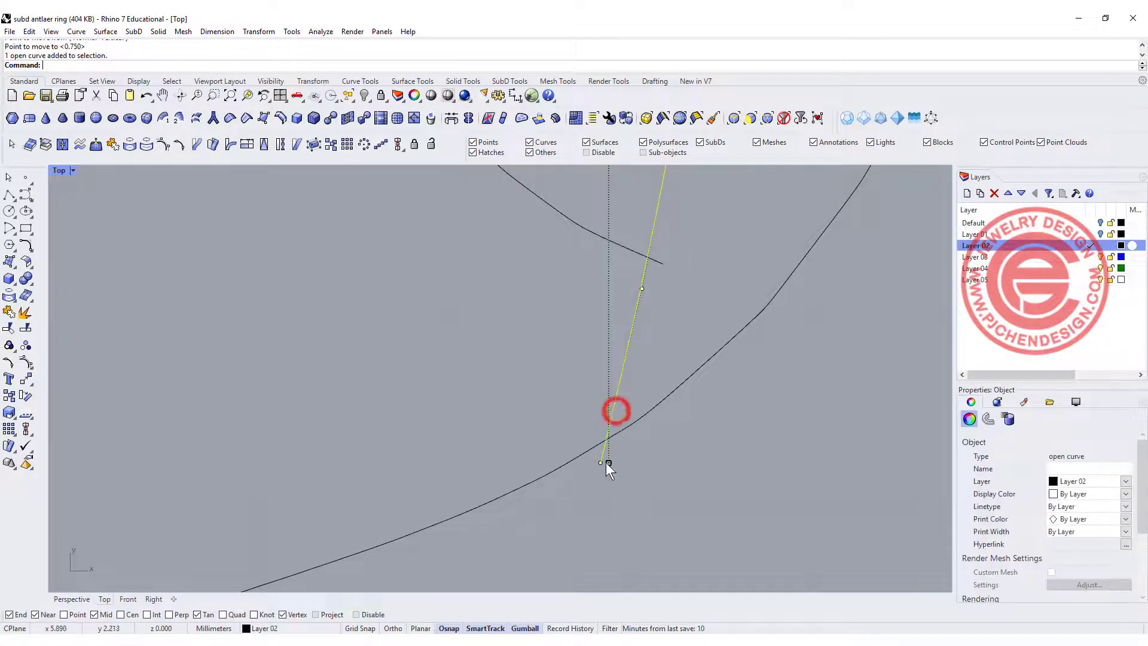
pyautogui.scroll(3, 600, 463)
pyautogui.click(598, 463)
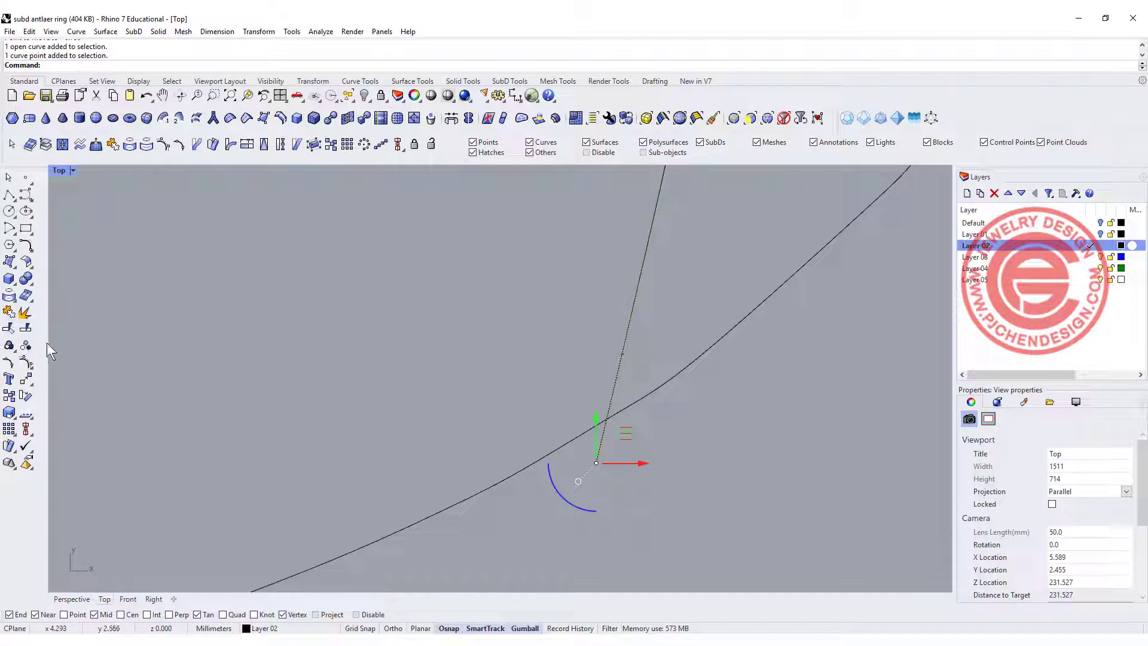
pyautogui.click(26, 378)
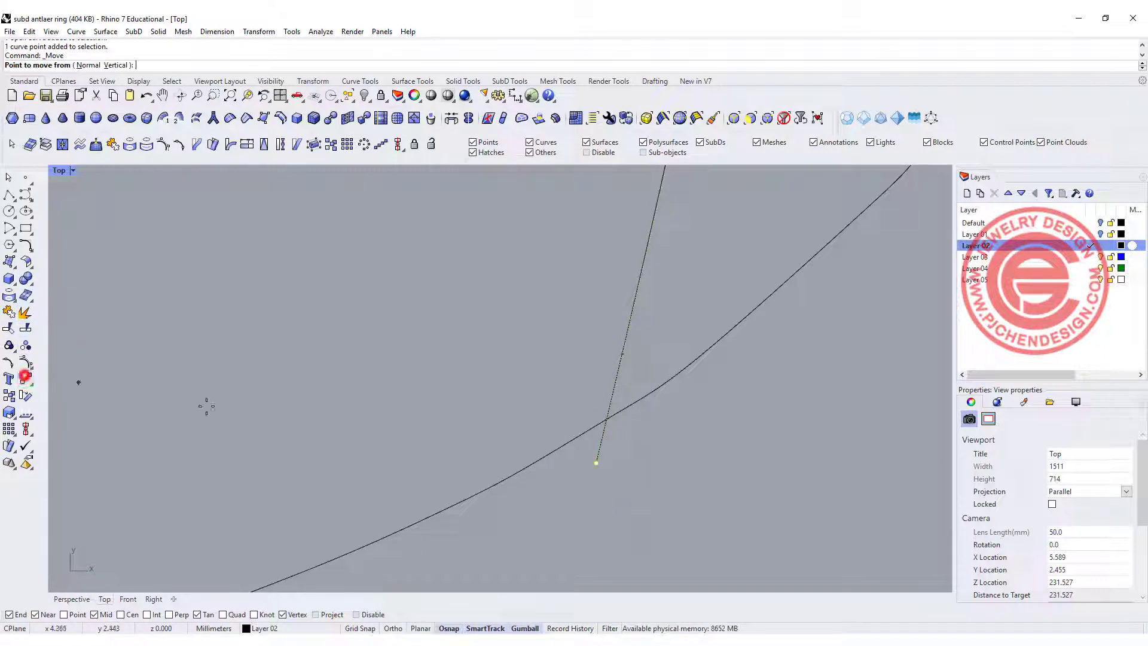
pyautogui.click(597, 463)
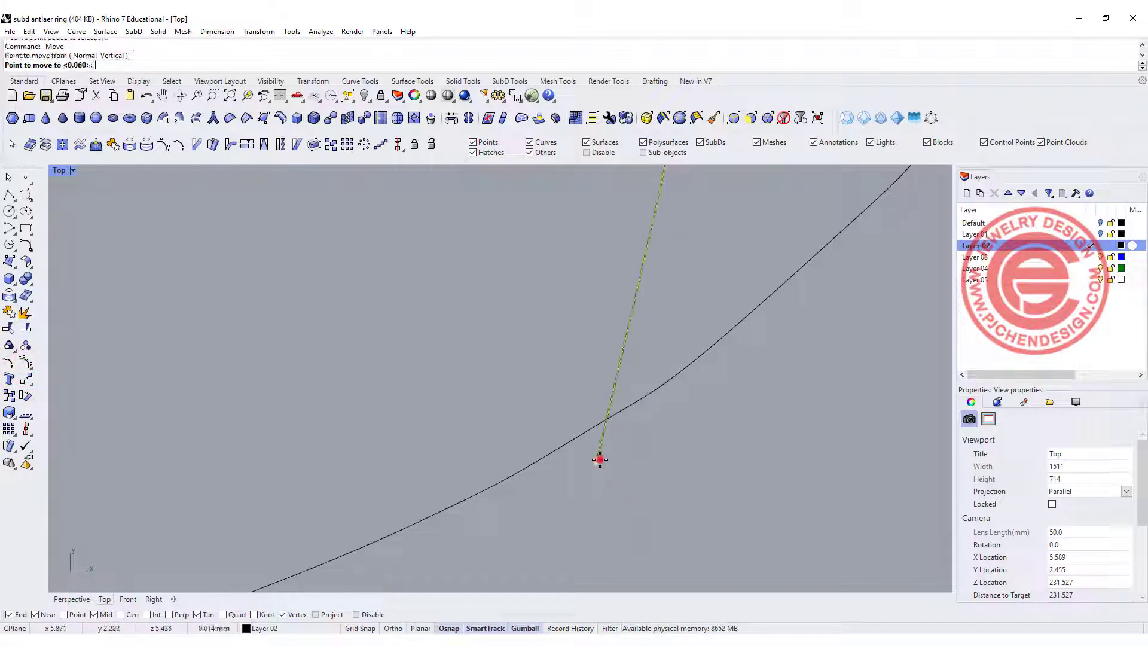
pyautogui.click(590, 427)
pyautogui.scroll(-3, 734, 396)
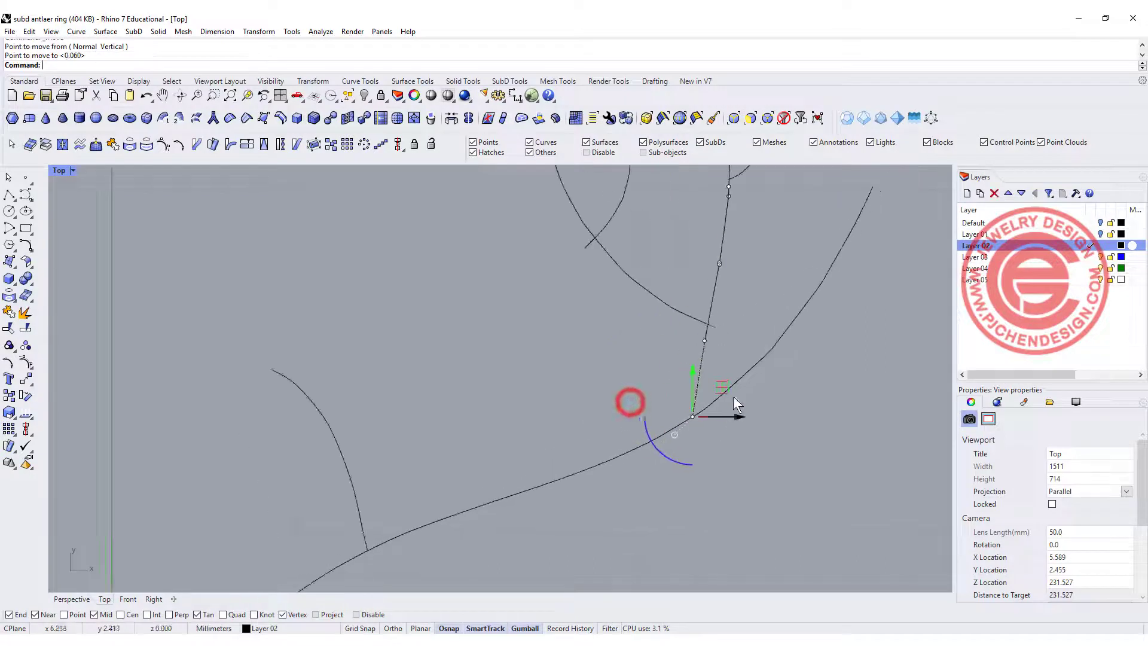
# Move the lower end control point of the inner branch onto the tall upper branch.
pyautogui.scroll(3, 694, 409)
pyautogui.click(694, 409)
pyautogui.scroll(3, 695, 411)
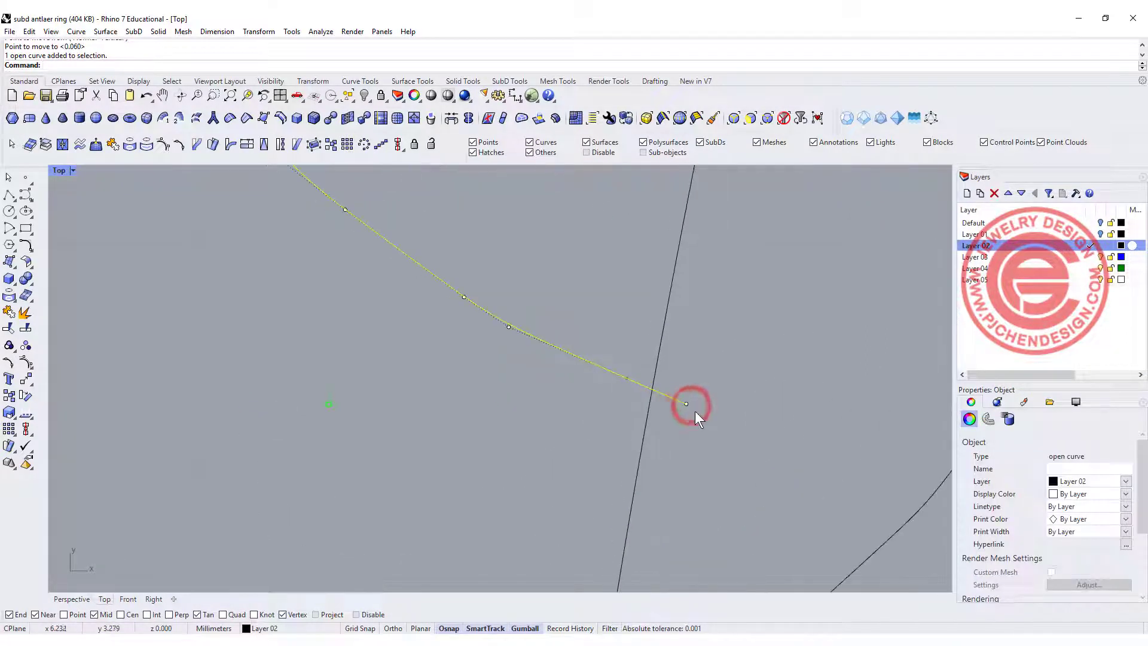
pyautogui.moveTo(672, 372); pyautogui.dragTo(720, 430)
pyautogui.press('m')
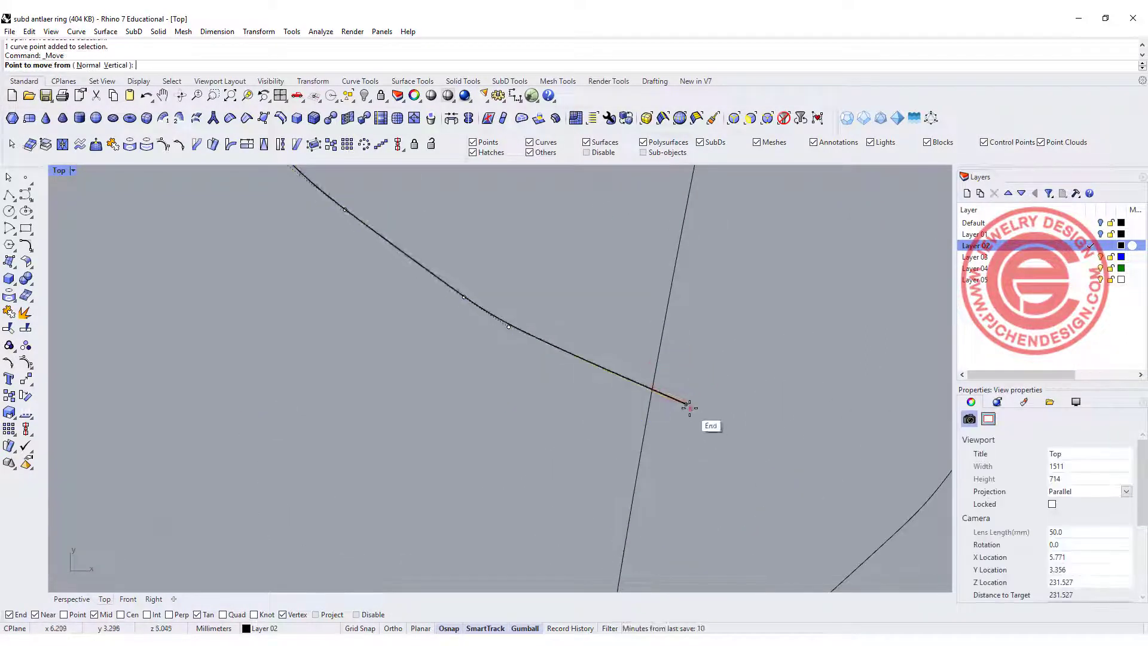
pyautogui.click(690, 406)
pyautogui.click(655, 379)
pyautogui.scroll(-7, 583, 417)
# Move the end control point of the small twig crossing the inner branch onto that branch curve.
pyautogui.scroll(6, 481, 320)
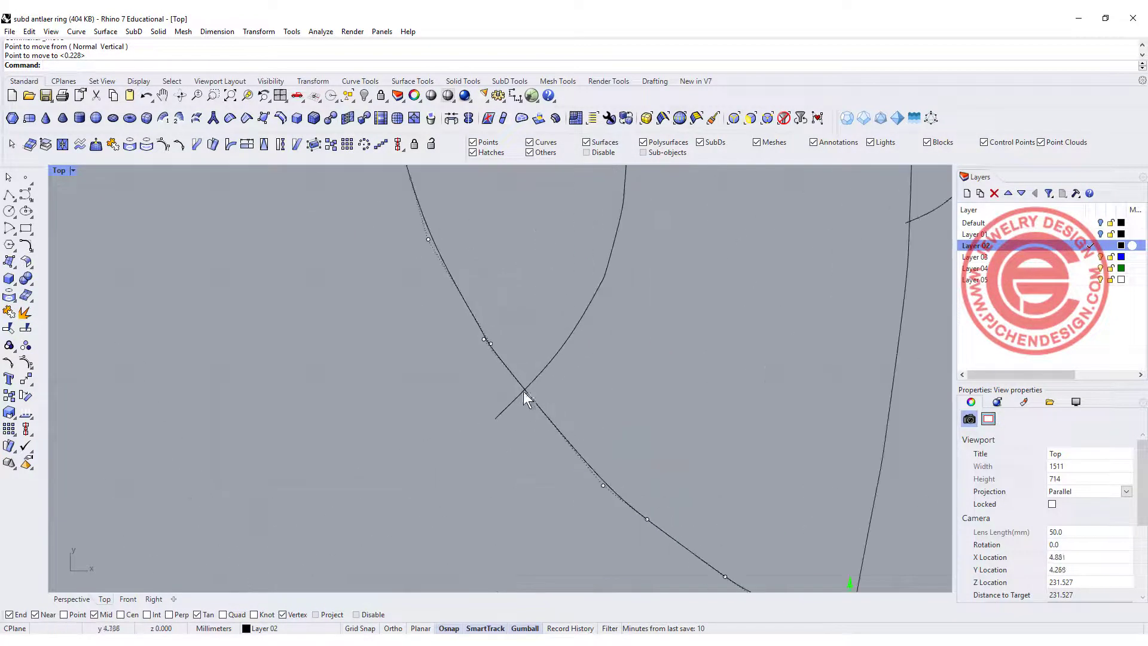
pyautogui.click(497, 411)
pyautogui.click(497, 416)
pyautogui.write('m')
pyautogui.press('Return')
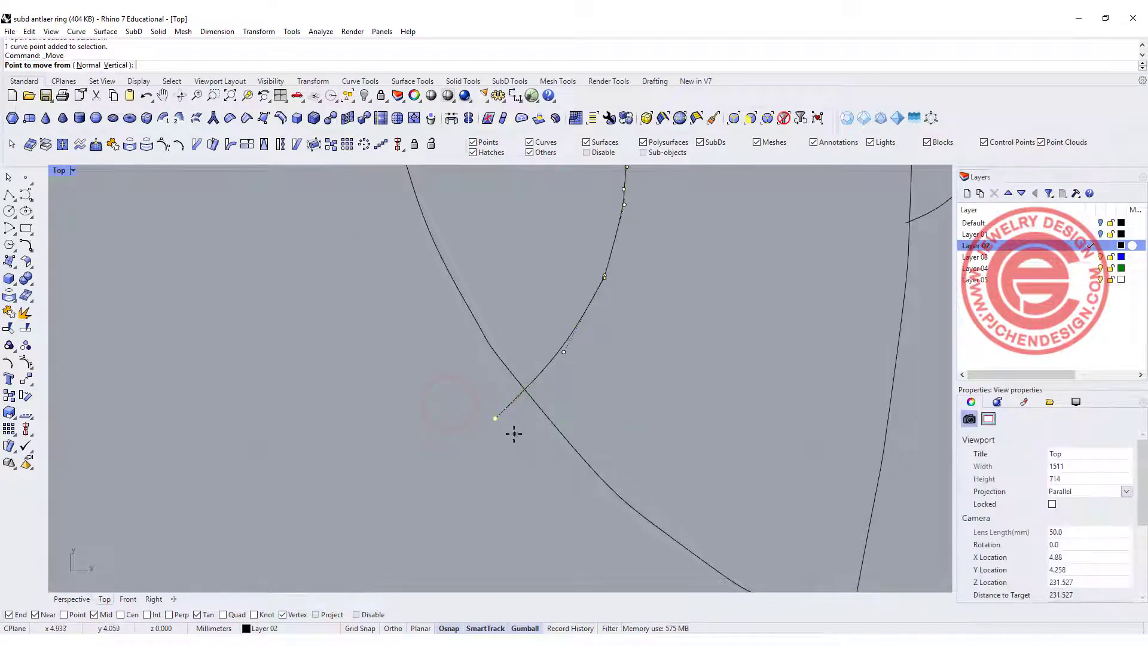
pyautogui.click(496, 418)
pyautogui.click(523, 384)
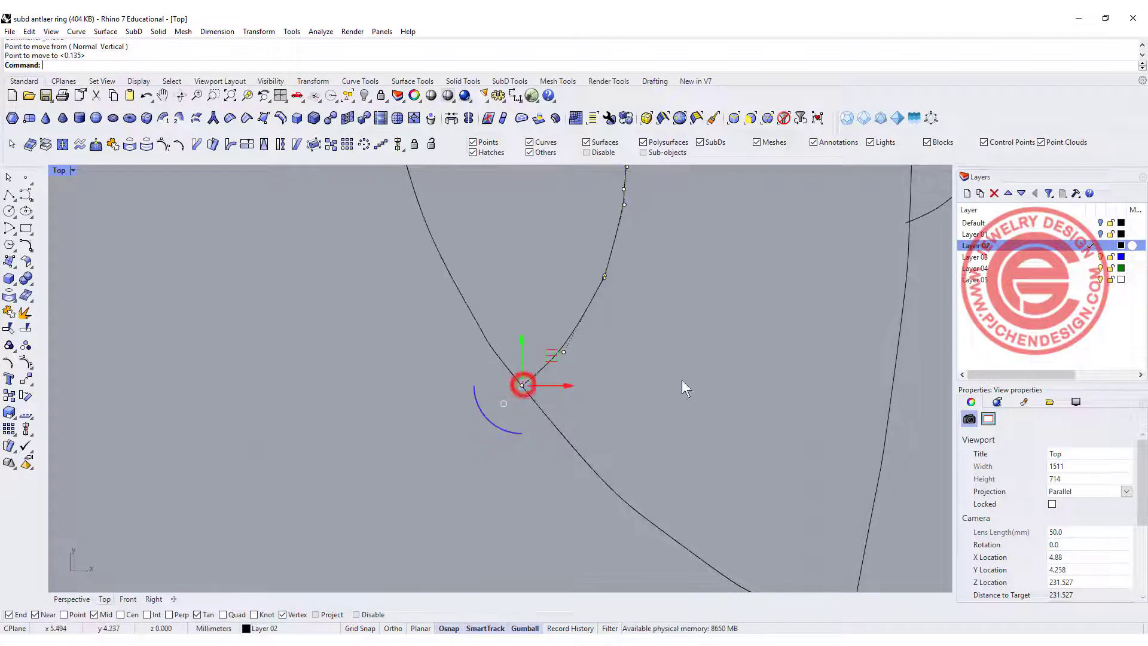
# Move the lower end control point of the short outer twig onto the tall upper branch curve.
pyautogui.scroll(-2, 682, 384)
pyautogui.scroll(8, 656, 376)
pyautogui.click(636, 340)
pyautogui.moveTo(572, 319); pyautogui.dragTo(641, 372)
pyautogui.scroll(2, 636, 342)
pyautogui.press('Return')
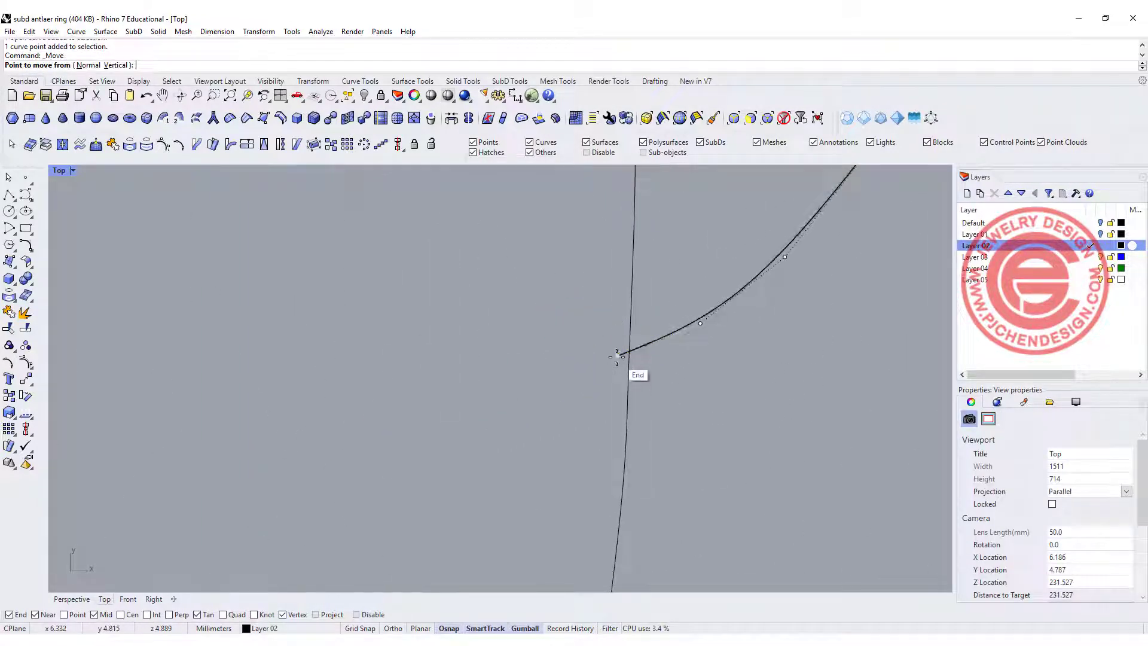
pyautogui.click(617, 356)
pyautogui.click(634, 337)
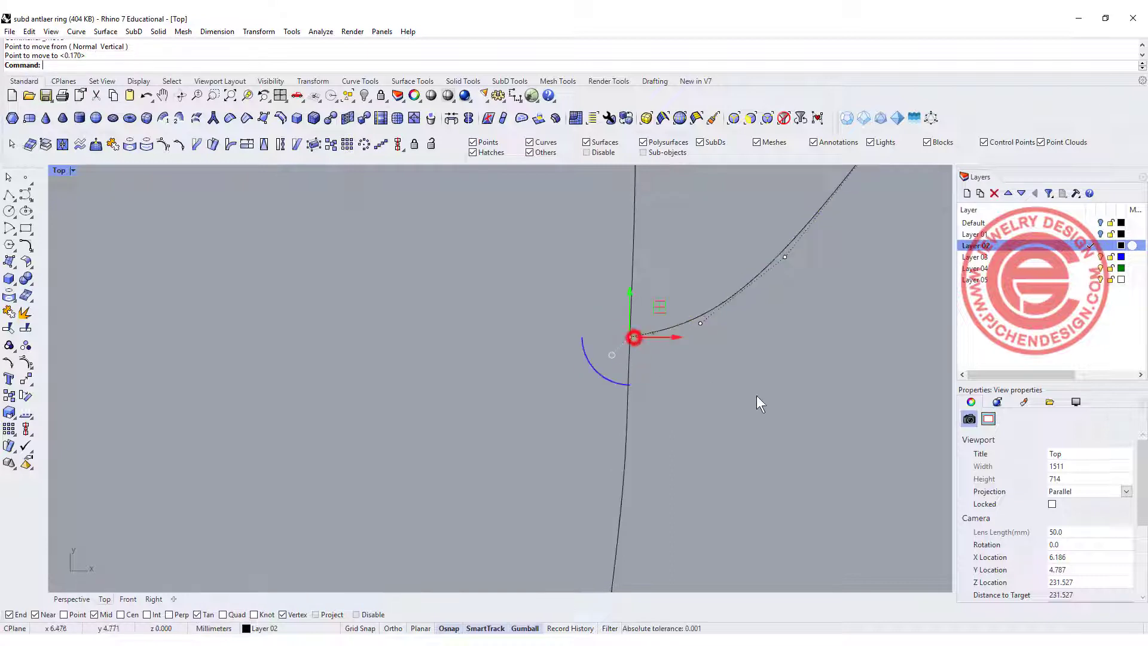
# Examine the branch junctions along the antler curves in the Top view for gaps or overshoots.
pyautogui.scroll(-12, 758, 399)
pyautogui.moveTo(791, 417); pyautogui.dragTo(729, 289, button='right')
pyautogui.scroll(-10, 713, 475)
pyautogui.moveTo(691, 562); pyautogui.dragTo(646, 475, button='right')
pyautogui.scroll(11, 646, 475)
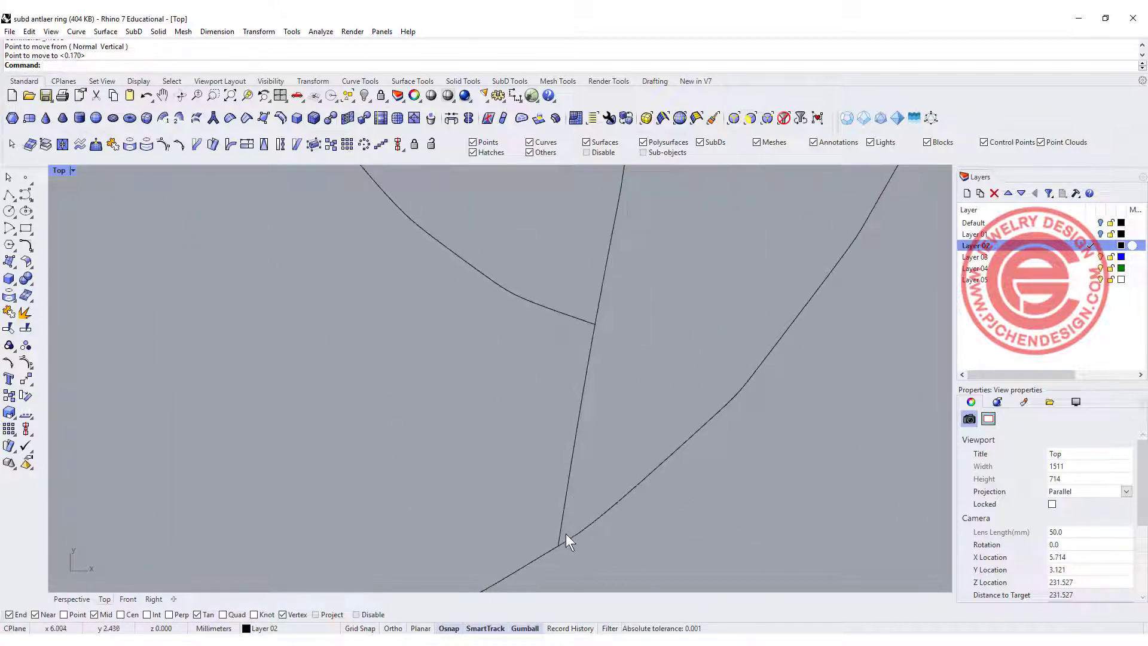
pyautogui.scroll(9, 561, 540)
pyautogui.scroll(-5, 583, 357)
pyautogui.click(616, 336)
pyautogui.click(710, 358)
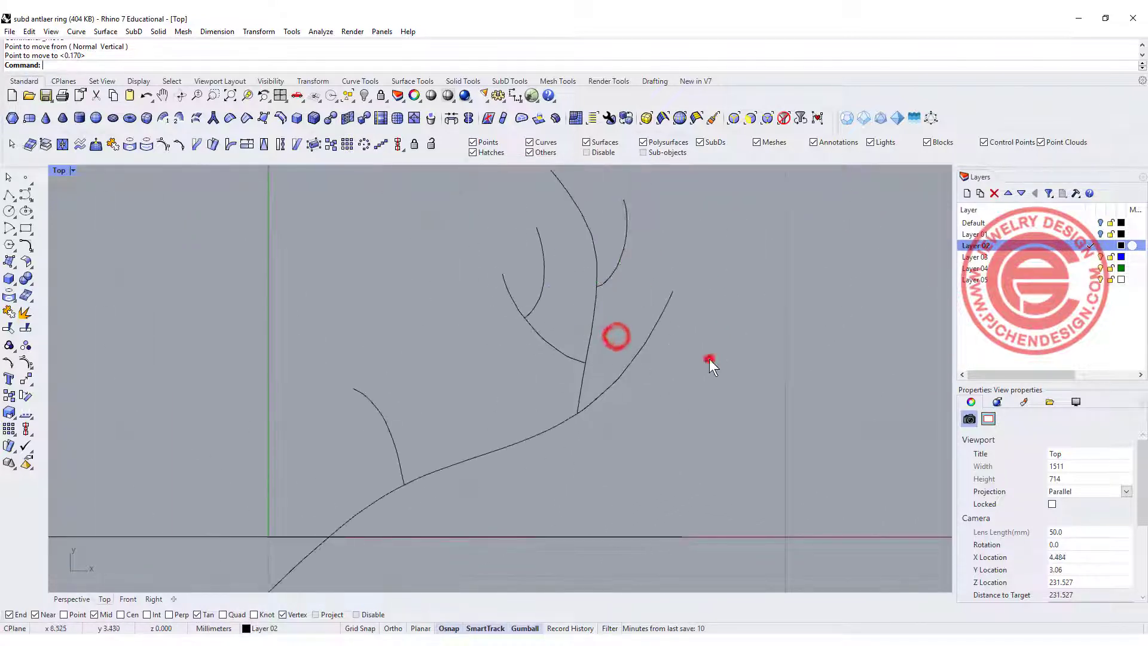
pyautogui.scroll(-3, 687, 370)
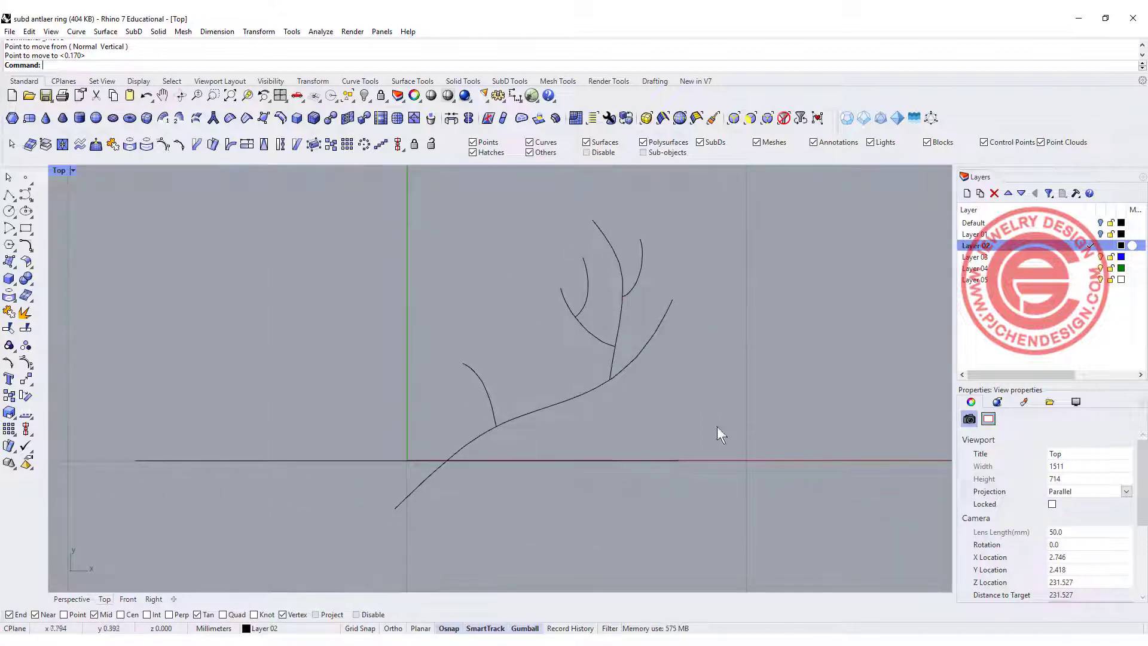
# Create a SubD MultiPipe along all six antler curves with radius 0.4, capped ends on and strut divisions 0.
pyautogui.moveTo(566, 346); pyautogui.dragTo(566, 346)
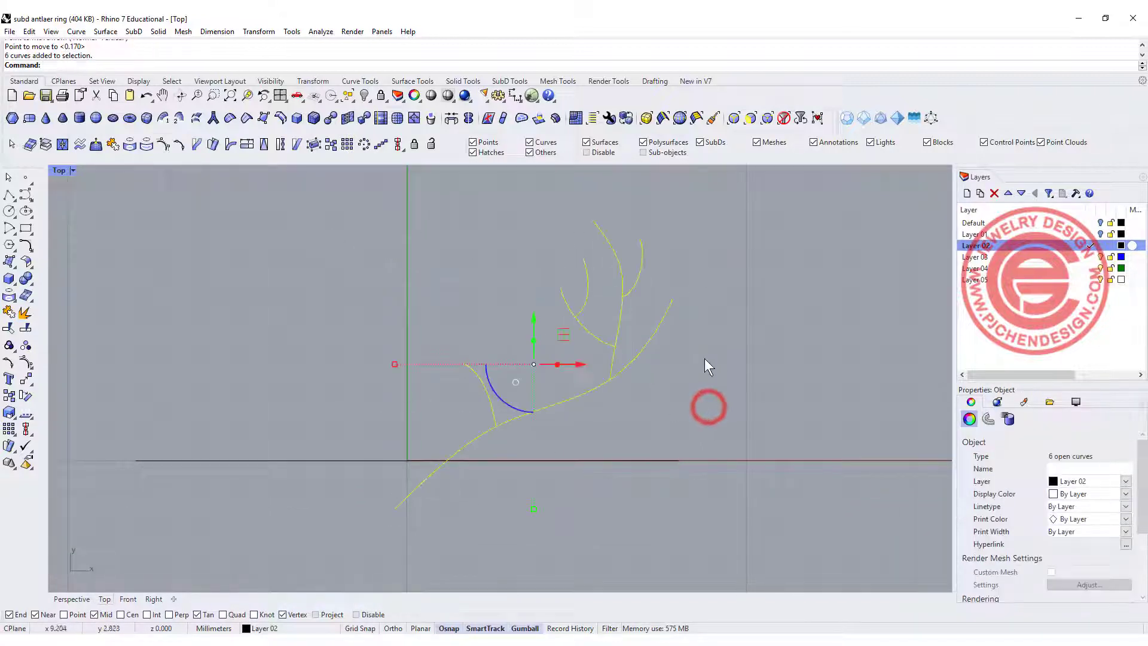
pyautogui.click(214, 119)
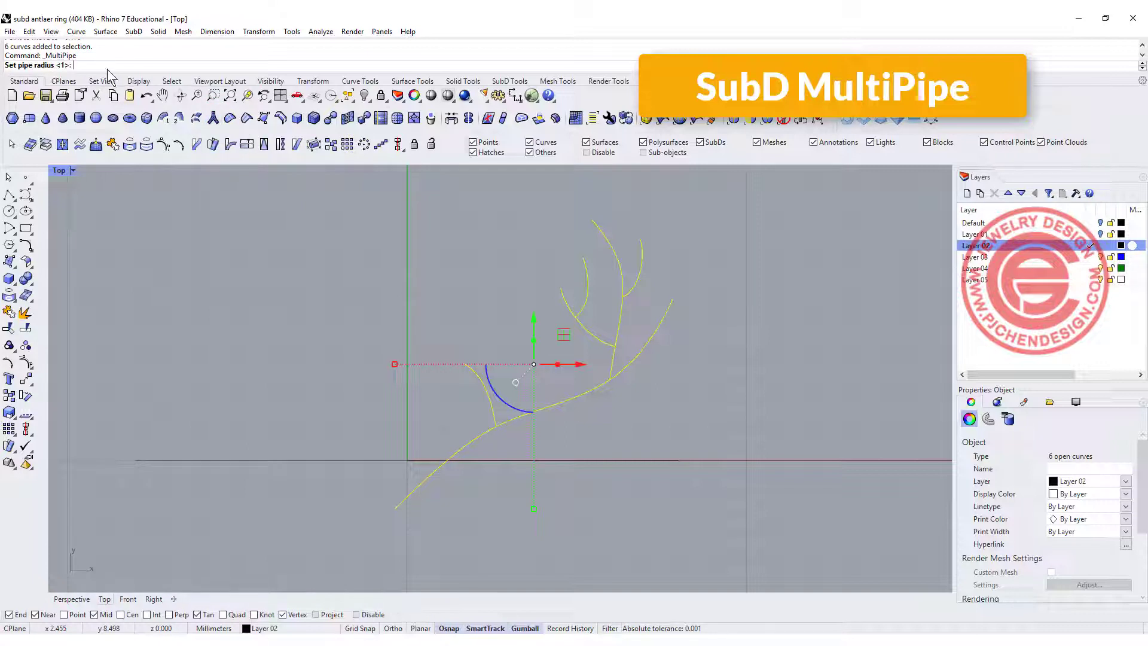
pyautogui.write('0.')
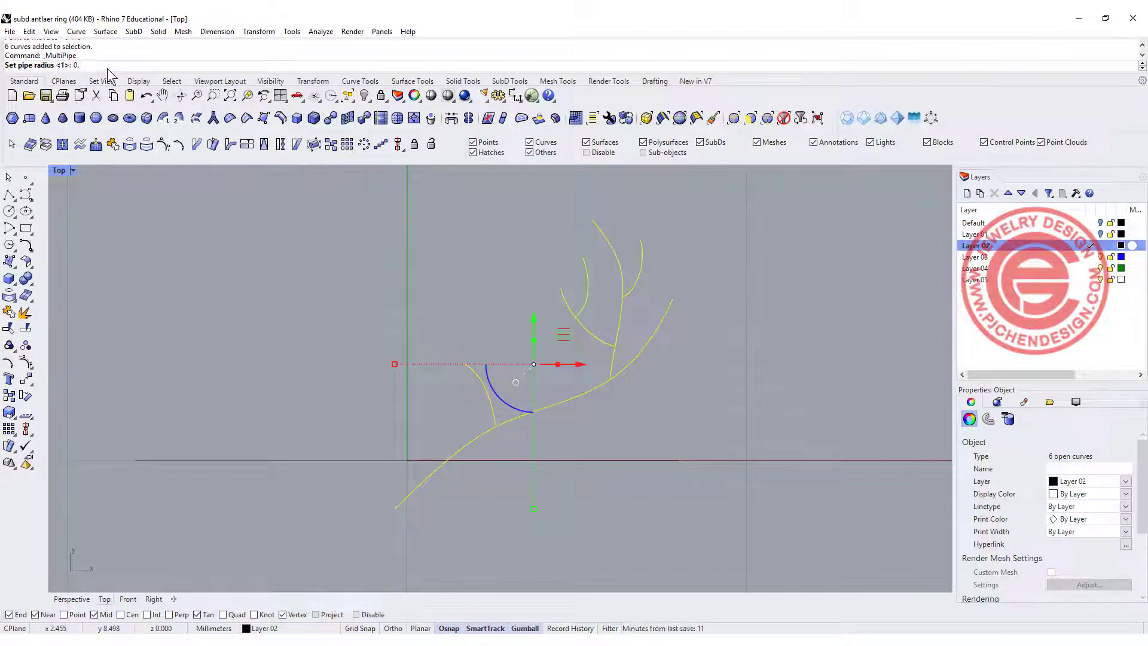
pyautogui.write('4')
pyautogui.press('Return')
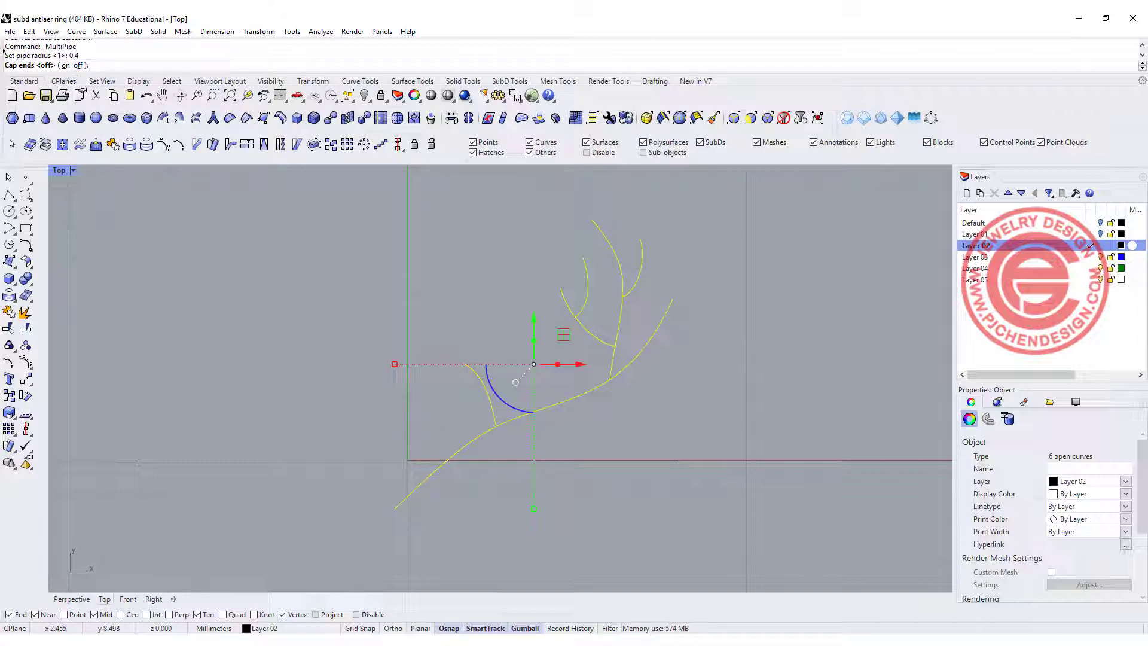
pyautogui.click(66, 66)
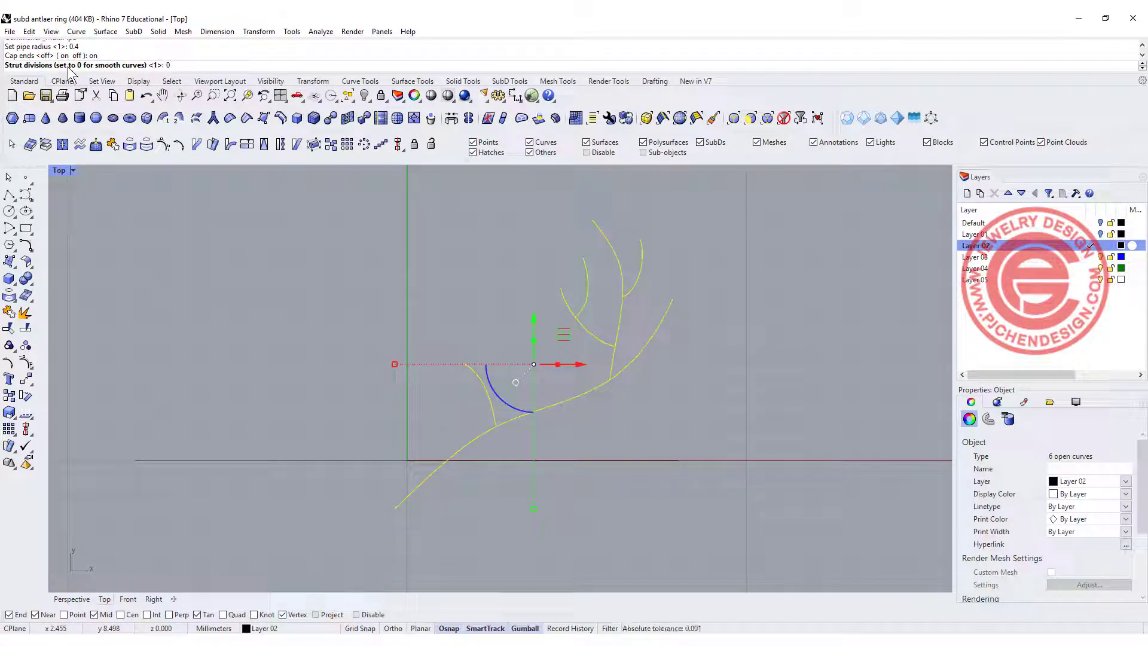
pyautogui.write('0')
pyautogui.press('Return')
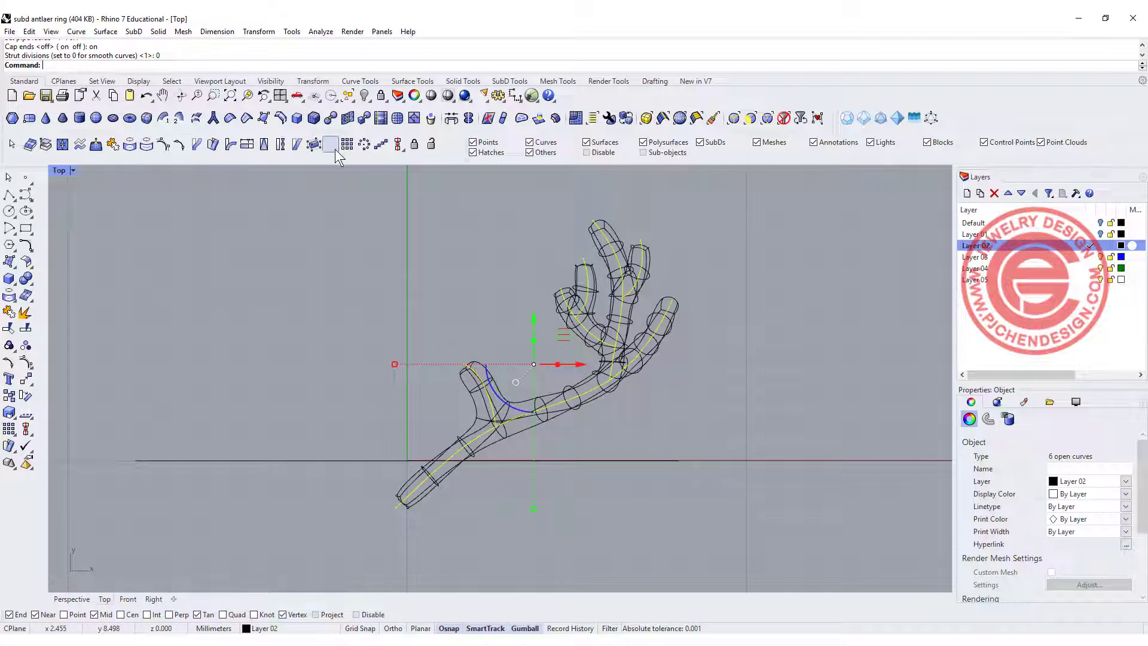
# Examine the piped antler SubD and its branch junctions from several angles in the Perspective view.
pyautogui.click(356, 293)
pyautogui.click(55, 170)
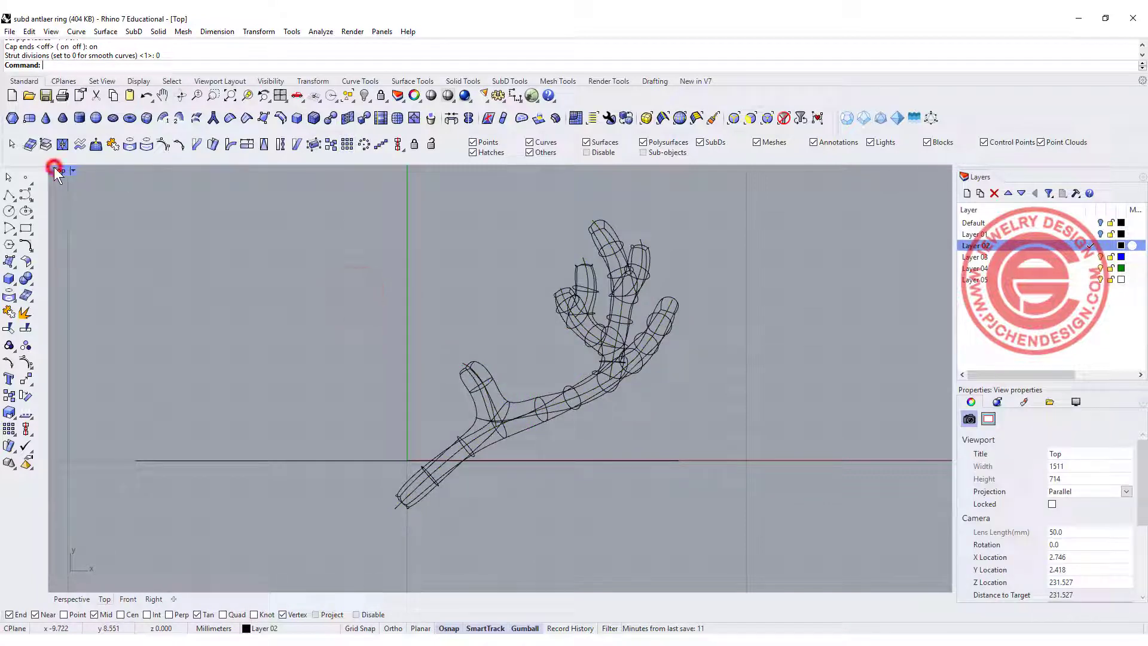
pyautogui.doubleClick(525, 171)
pyautogui.moveTo(742, 335); pyautogui.dragTo(609, 344, button='right')
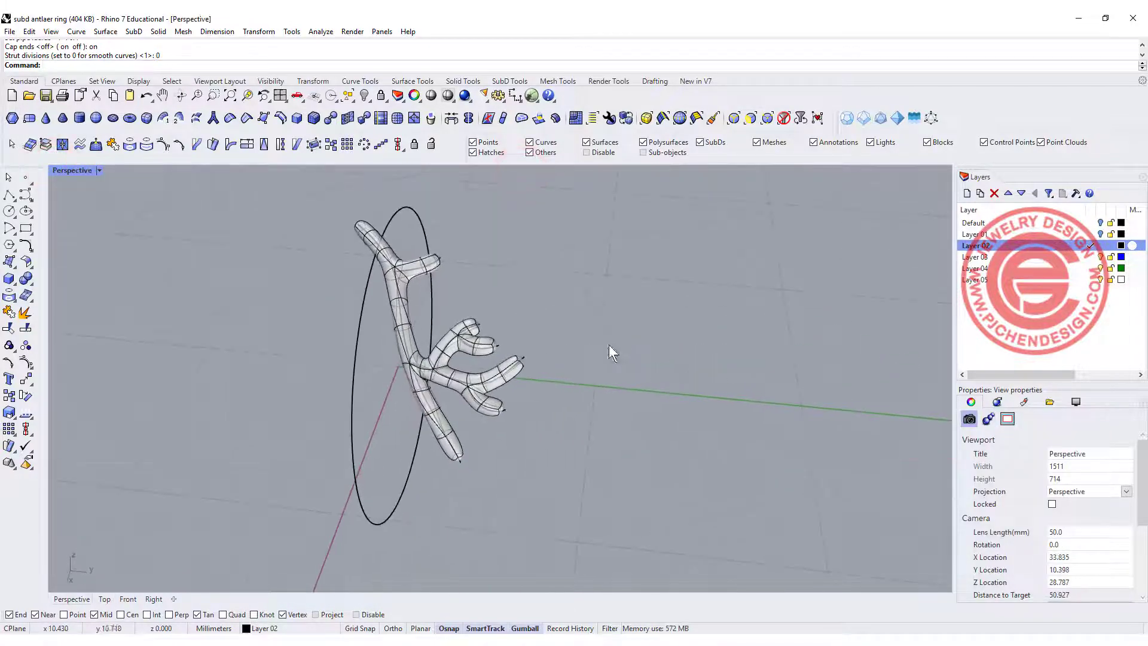
pyautogui.scroll(6, 484, 353)
pyautogui.moveTo(483, 353); pyautogui.dragTo(554, 340, button='right')
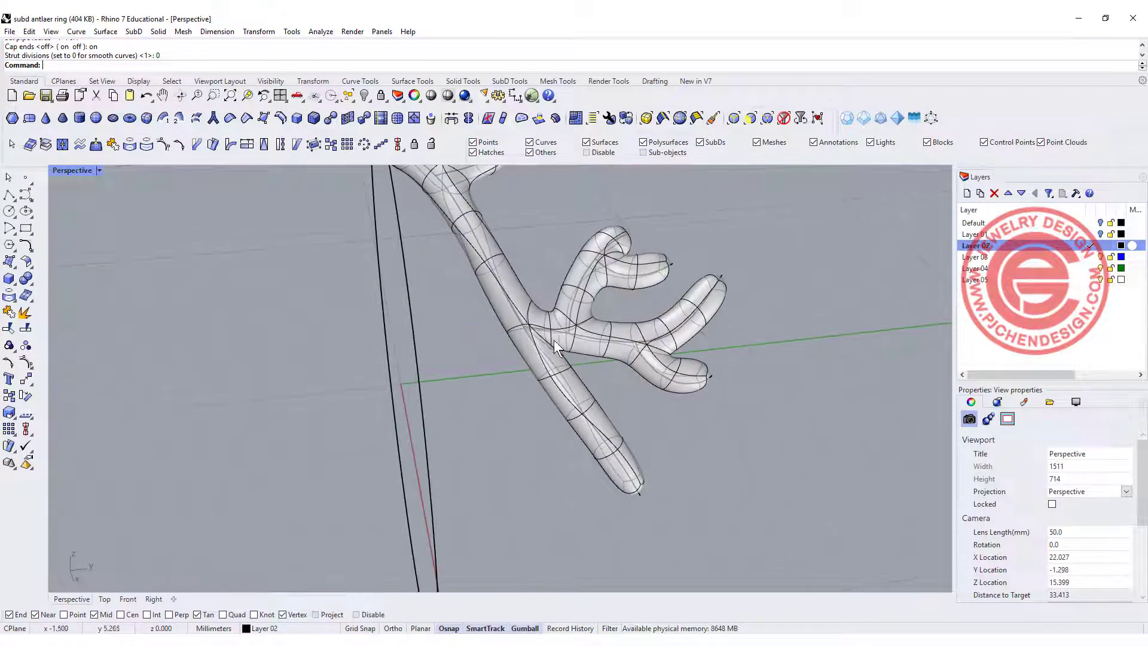
pyautogui.scroll(4, 549, 339)
pyautogui.scroll(-4, 626, 355)
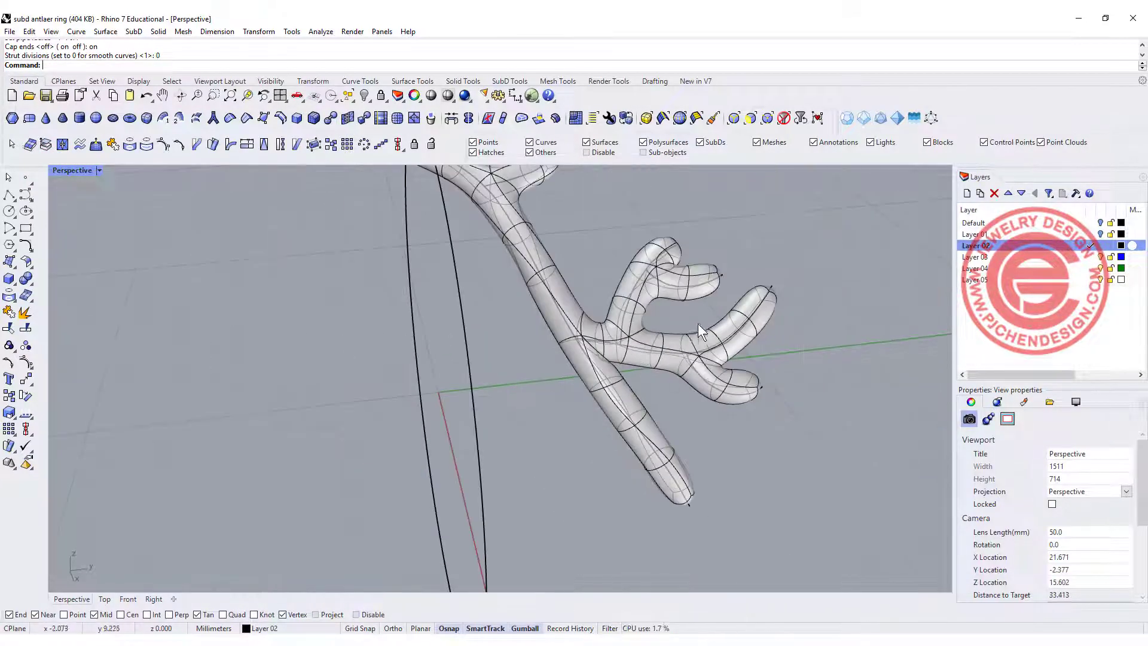
pyautogui.moveTo(696, 297); pyautogui.dragTo(655, 354, button='right')
pyautogui.moveTo(490, 300); pyautogui.dragTo(504, 328, button='right')
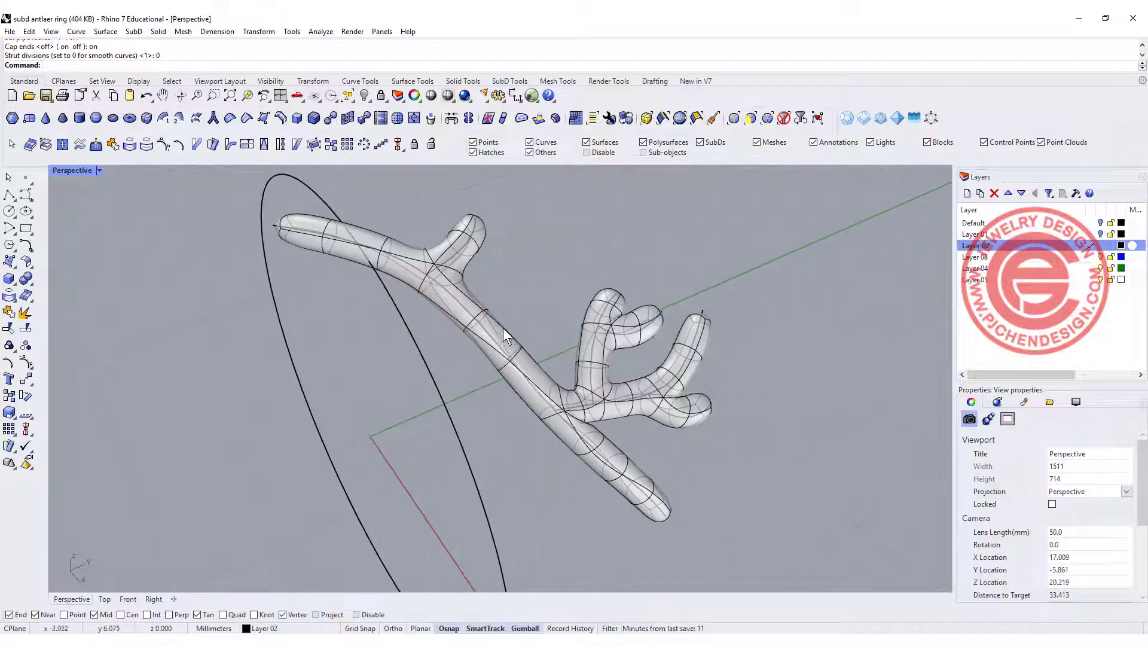
# Select all curves, remove the ring circle from the selection and hide the antler centre curves.
pyautogui.click(501, 329)
pyautogui.click(521, 270)
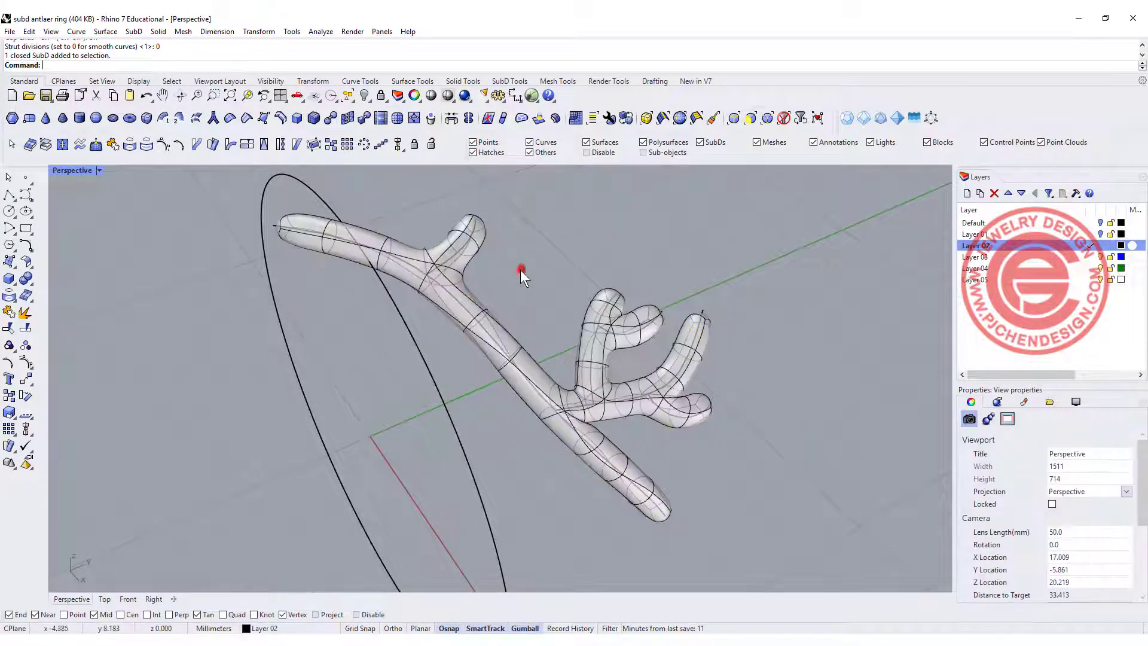
pyautogui.click(496, 335)
pyautogui.click(511, 338)
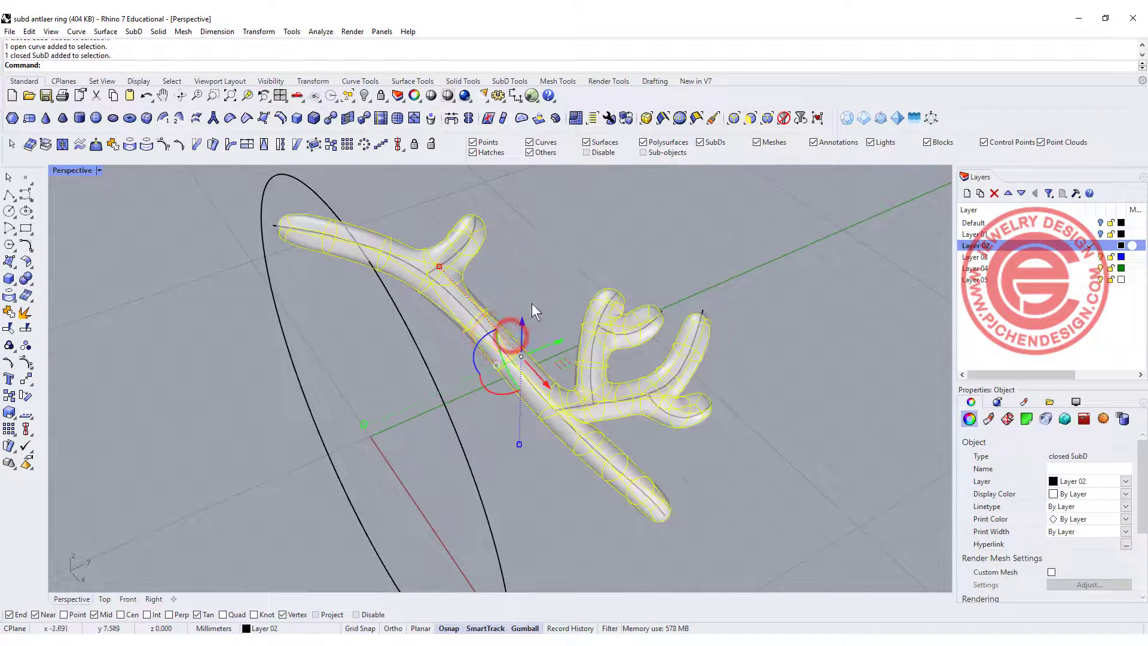
pyautogui.click(551, 304)
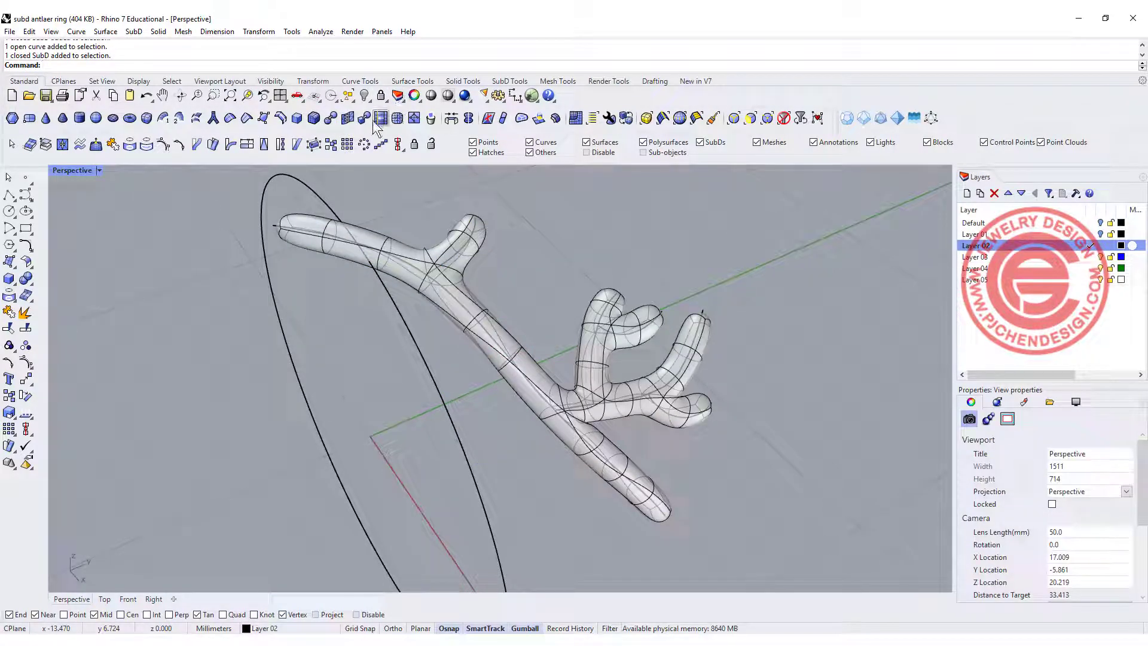
pyautogui.click(352, 101)
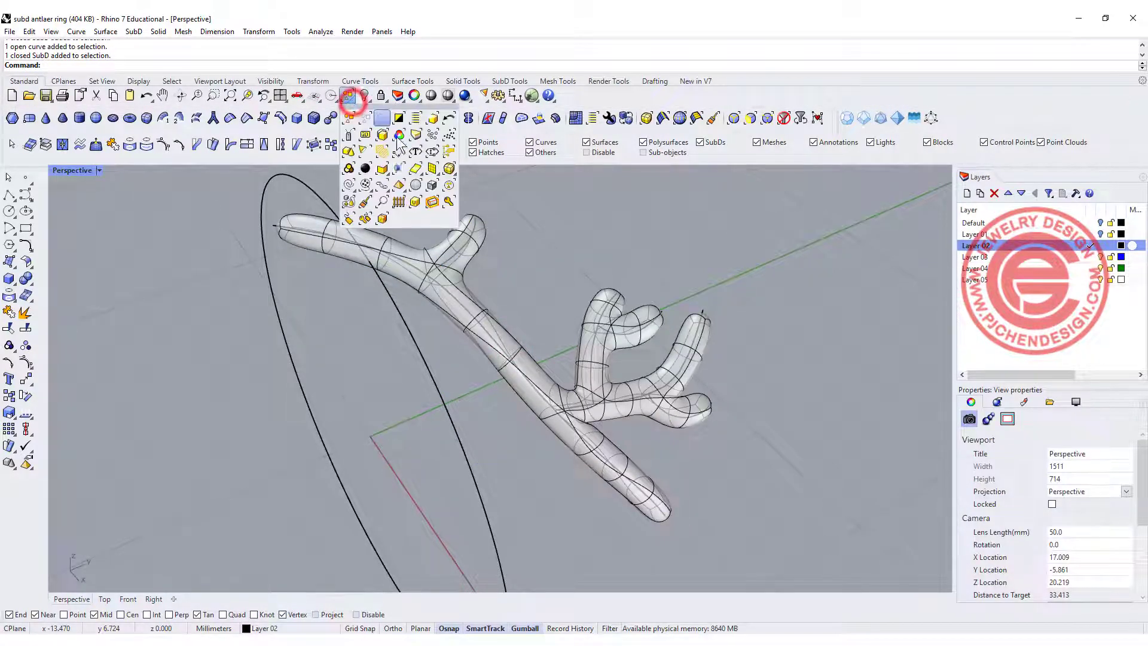
pyautogui.click(349, 184)
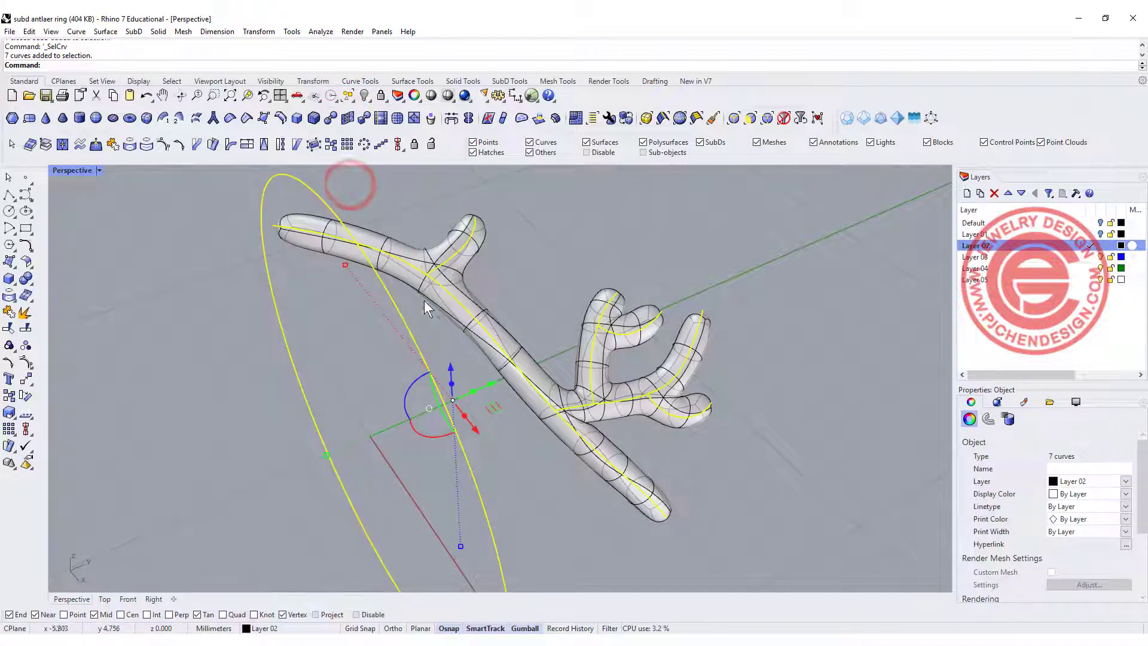
pyautogui.keyDown('ctrl'); pyautogui.click(414, 337); pyautogui.keyUp('ctrl')
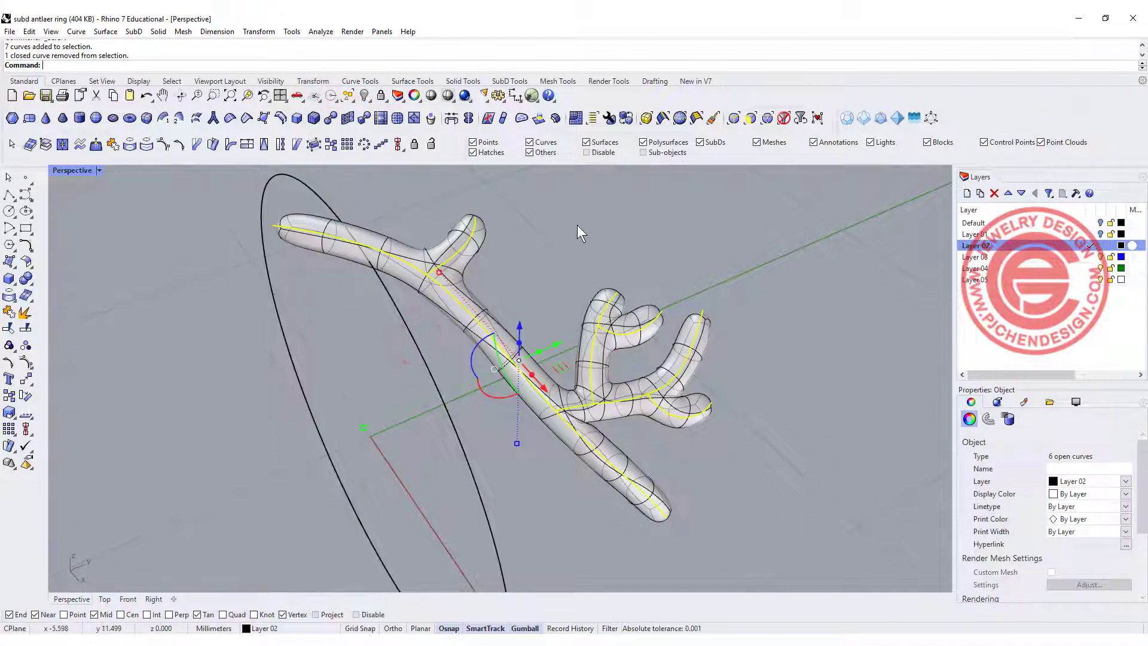
pyautogui.click(364, 96)
# Examine the antler SubD's branch tips up close in the Perspective and Top views.
pyautogui.moveTo(588, 339); pyautogui.dragTo(696, 381, button='right')
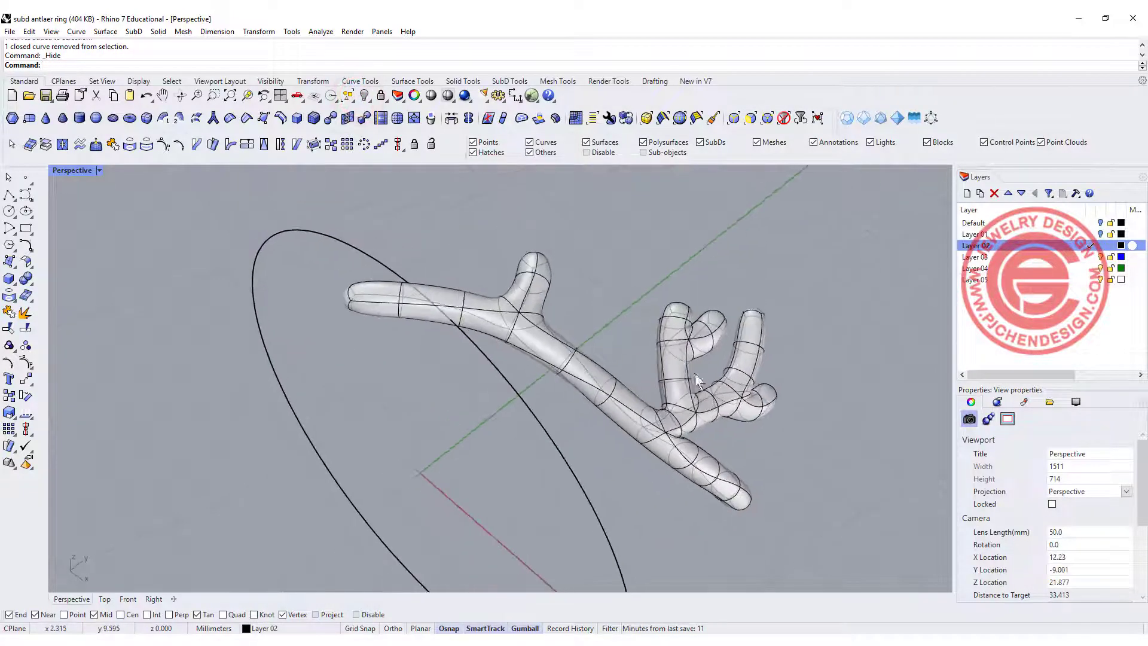
pyautogui.doubleClick(63, 170)
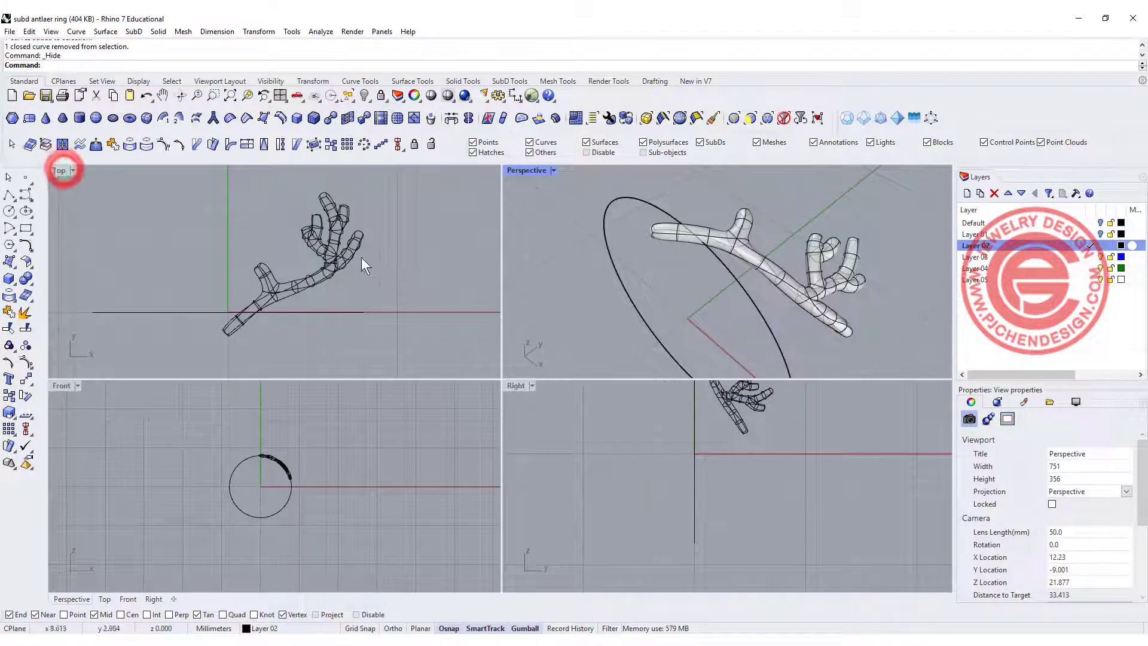
pyautogui.moveTo(784, 257); pyautogui.dragTo(867, 332, button='right')
pyautogui.scroll(4, 866, 332)
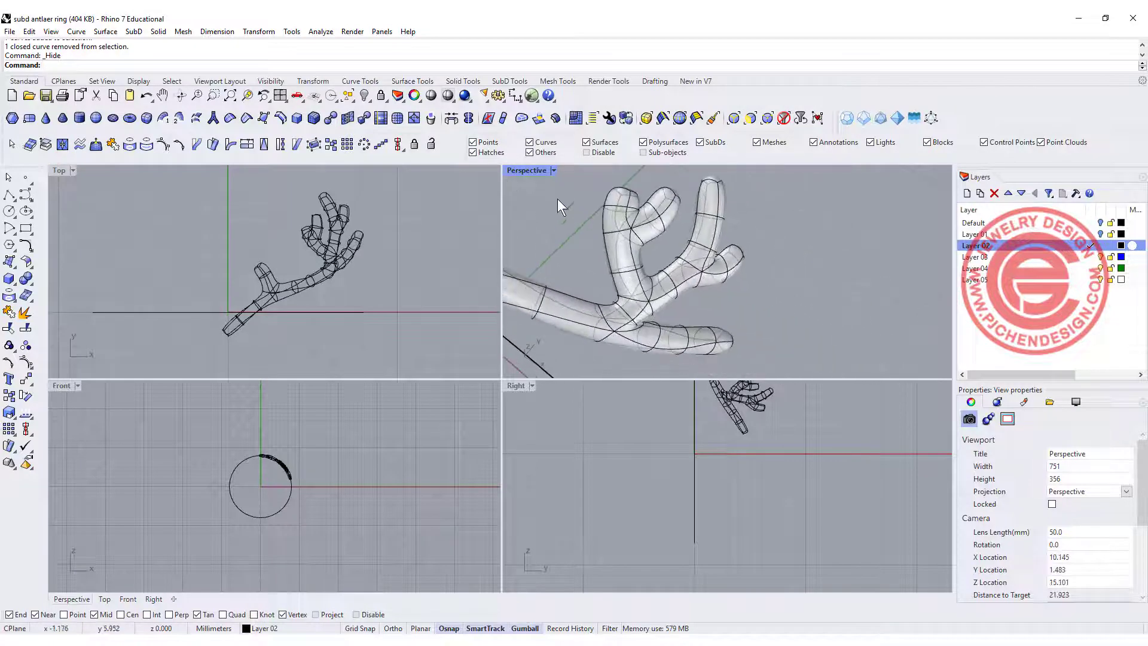
pyautogui.scroll(4, 317, 196)
pyautogui.scroll(2, 329, 202)
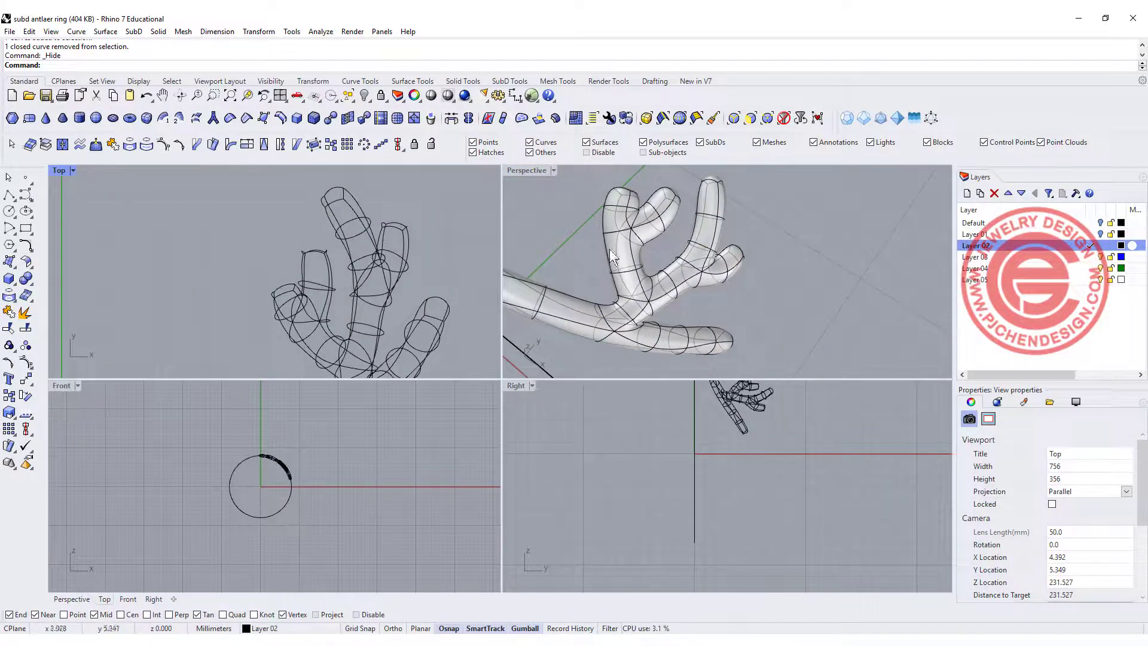
pyautogui.doubleClick(521, 170)
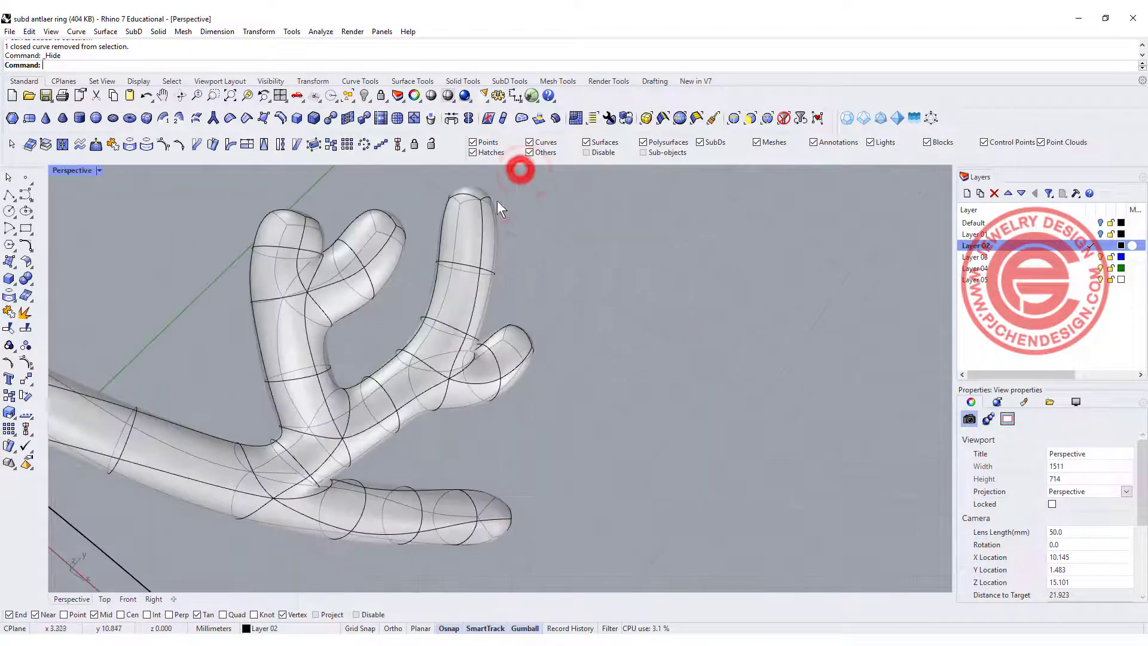
pyautogui.moveTo(466, 267); pyautogui.dragTo(485, 282, button='right')
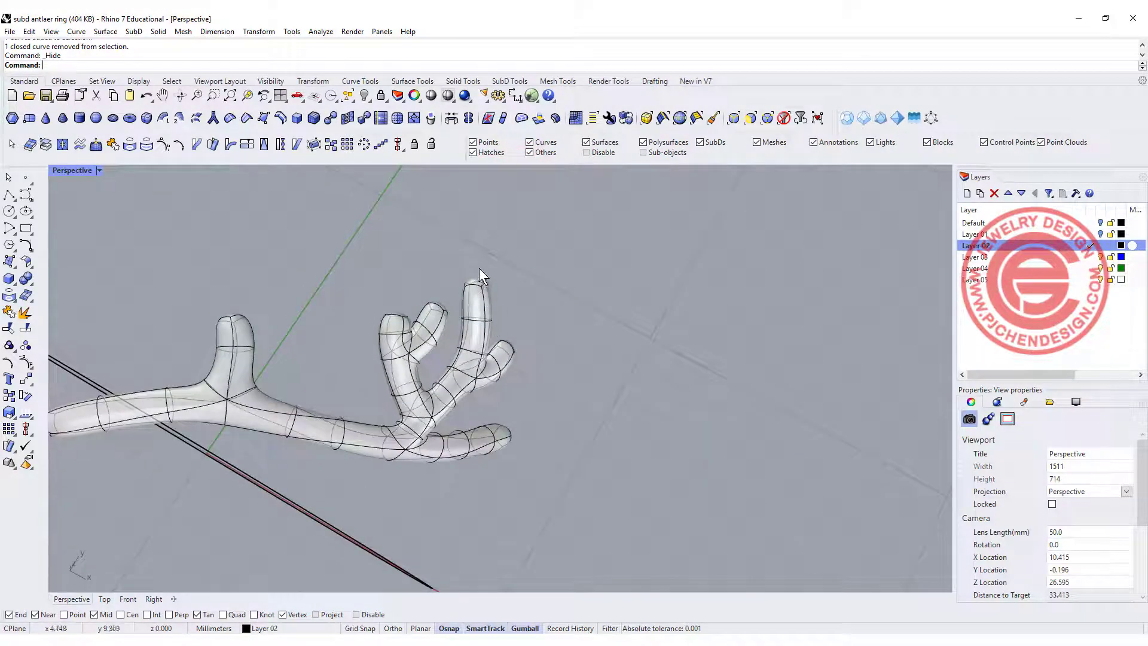
pyautogui.scroll(2, 473, 296)
pyautogui.moveTo(479, 412); pyautogui.dragTo(479, 371, button='right')
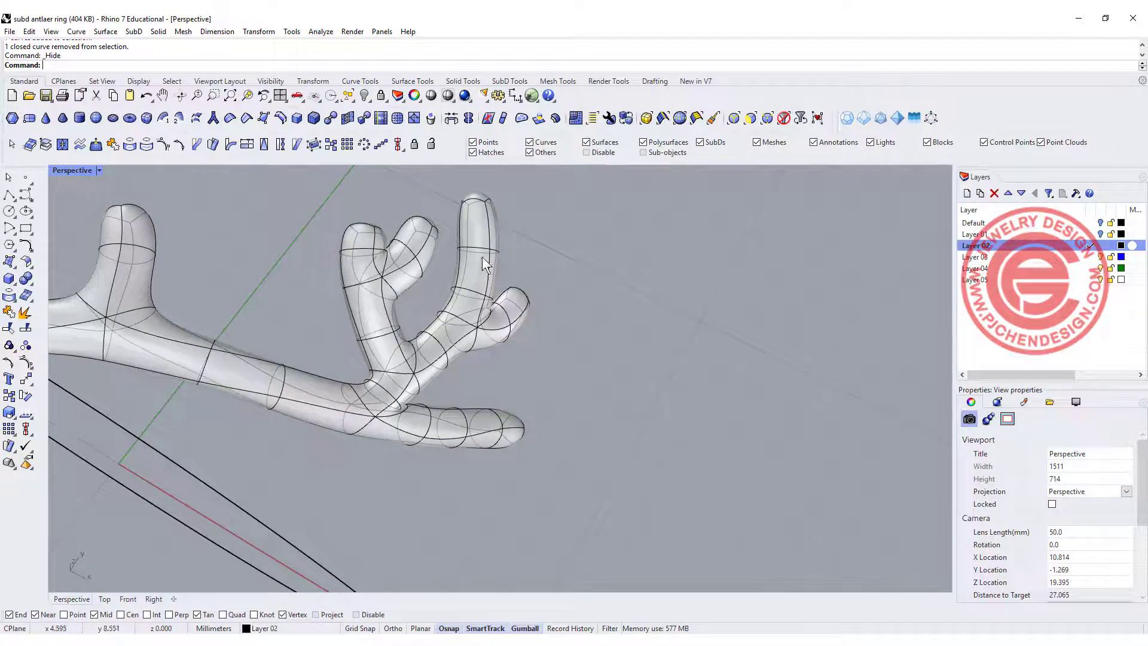
pyautogui.moveTo(482, 257); pyautogui.dragTo(493, 268, button='right')
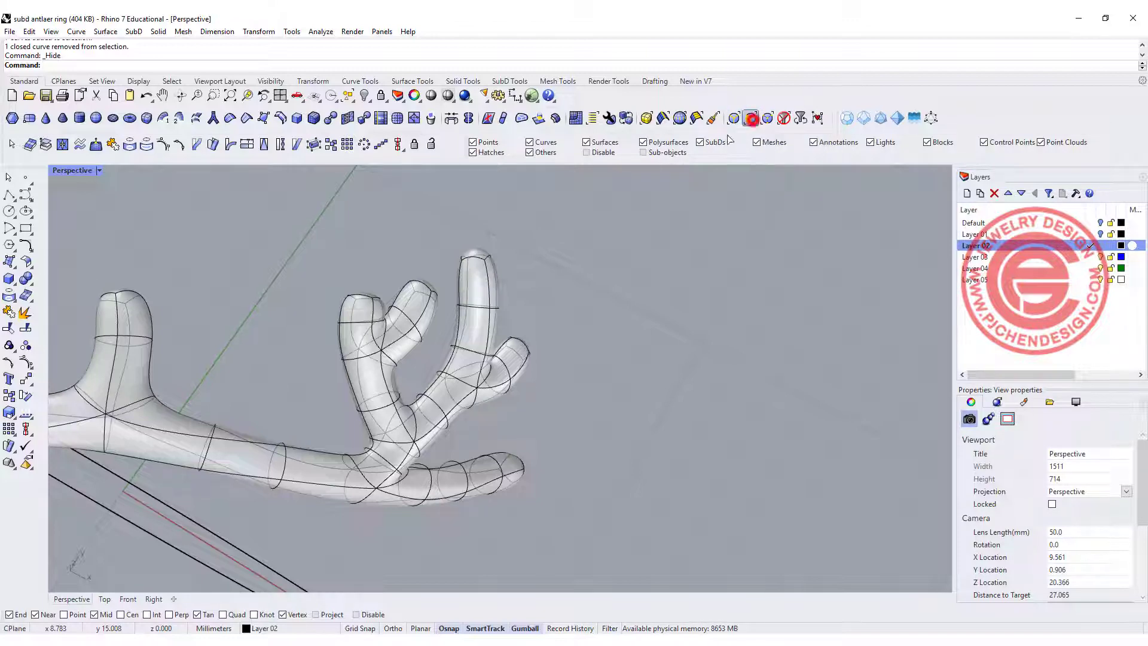
# Restrict selection to SubD faces and scale down the tip faces of the tall upper branch to taper it.
pyautogui.click(752, 119)
pyautogui.moveTo(447, 237); pyautogui.dragTo(512, 317)
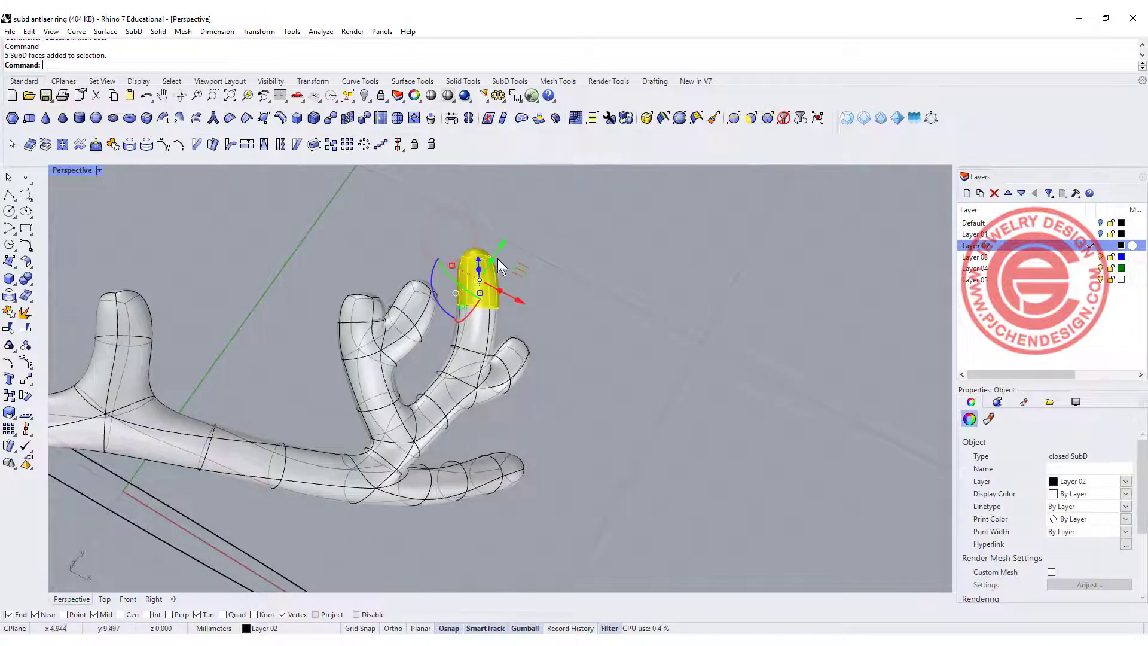
pyautogui.scroll(3, 467, 269)
pyautogui.moveTo(438, 260); pyautogui.dragTo(474, 282)
pyautogui.moveTo(589, 406); pyautogui.dragTo(562, 392, button='right')
# Scale down the tip faces of the short outer twig on the tall branch to taper it.
pyautogui.moveTo(528, 374); pyautogui.dragTo(419, 316)
pyautogui.click(587, 302)
pyautogui.scroll(-8, 449, 303)
pyautogui.moveTo(451, 304); pyautogui.dragTo(433, 236, button='right')
pyautogui.scroll(2, 366, 233)
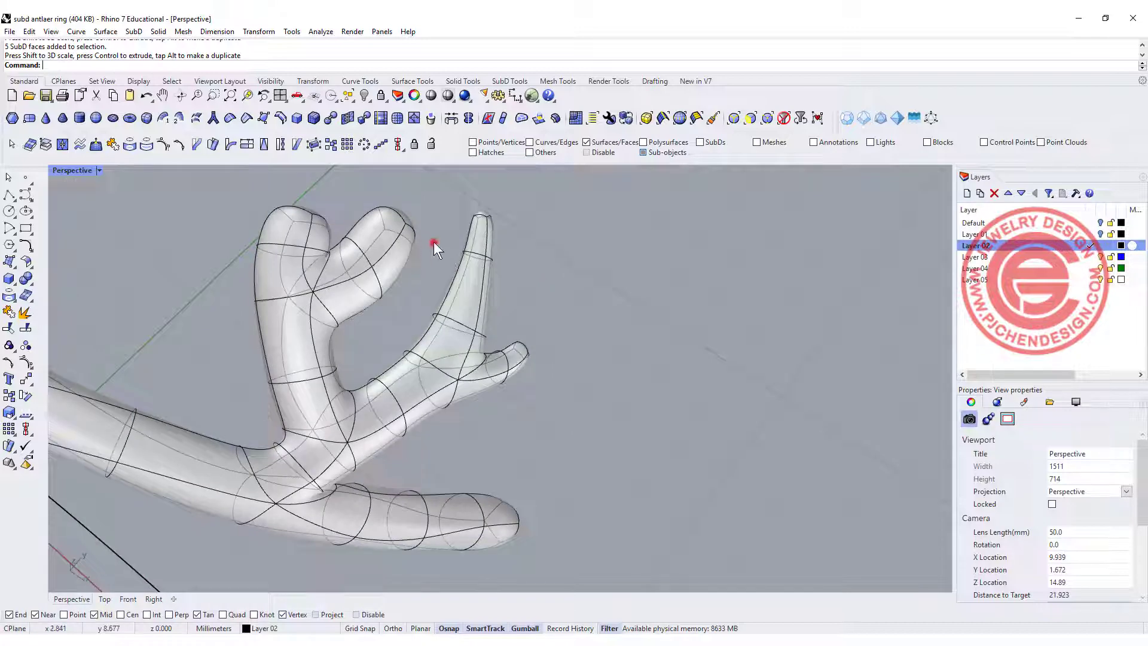
# Scale down the tip faces of the small twig growing from the inner branch.
pyautogui.moveTo(433, 242); pyautogui.dragTo(372, 238)
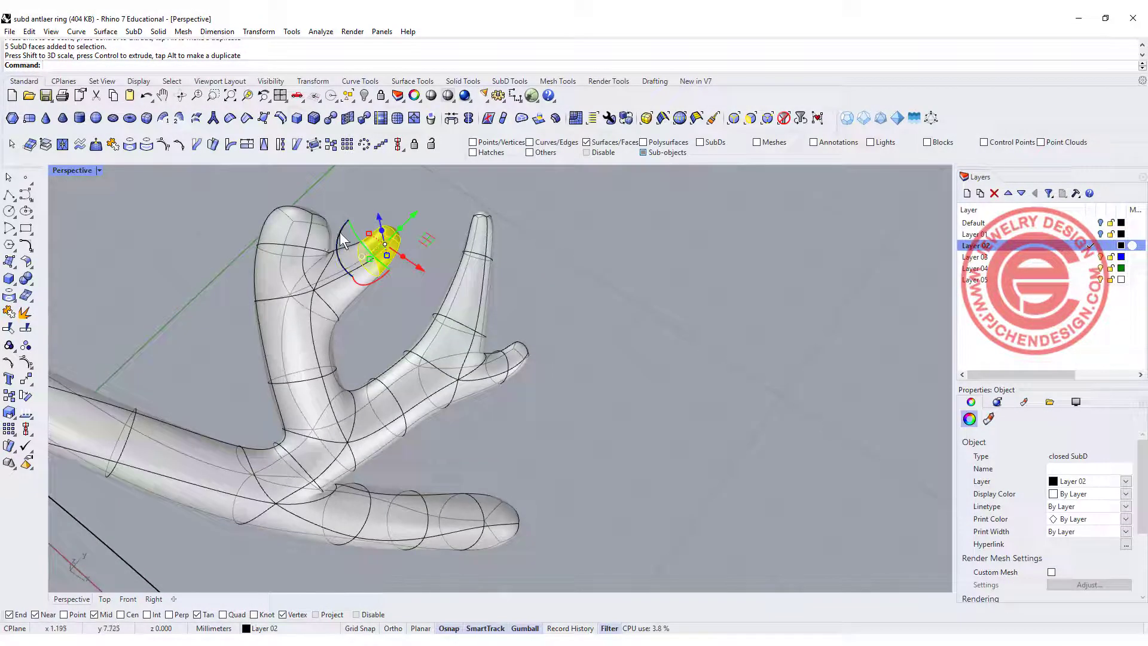
pyautogui.keyDown('shift'); pyautogui.moveTo(269, 178); pyautogui.dragTo(344, 262, button='right'); pyautogui.keyUp('shift')
pyautogui.click(411, 295)
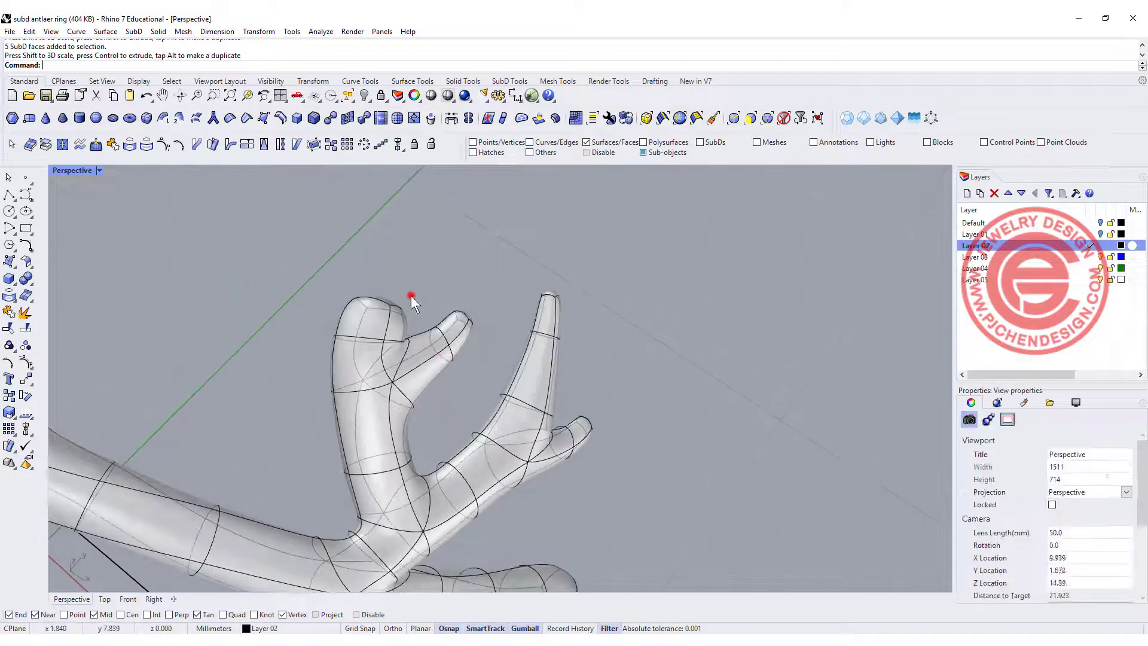
# Move the tip faces of the thick inner branch outward and scale them down to lengthen and taper it.
pyautogui.moveTo(413, 309); pyautogui.dragTo(345, 311)
pyautogui.moveTo(382, 276); pyautogui.dragTo(452, 375, button='right')
pyautogui.doubleClick(75, 170)
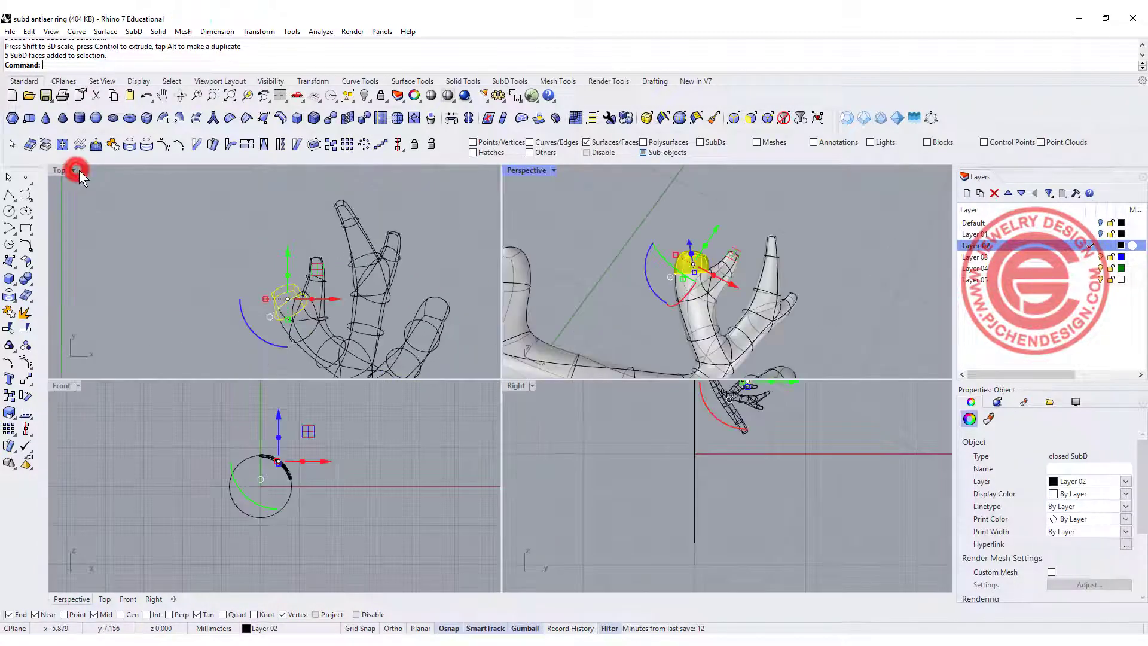
pyautogui.moveTo(259, 246); pyautogui.dragTo(231, 230)
pyautogui.scroll(3, 175, 267)
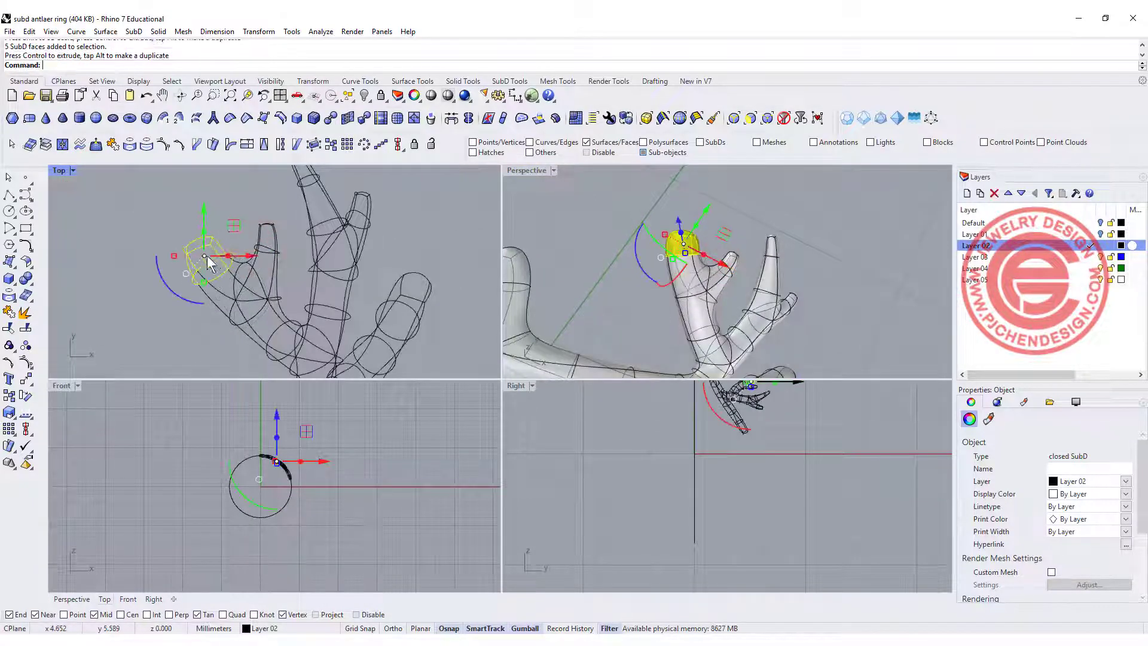
pyautogui.moveTo(157, 251); pyautogui.dragTo(188, 261)
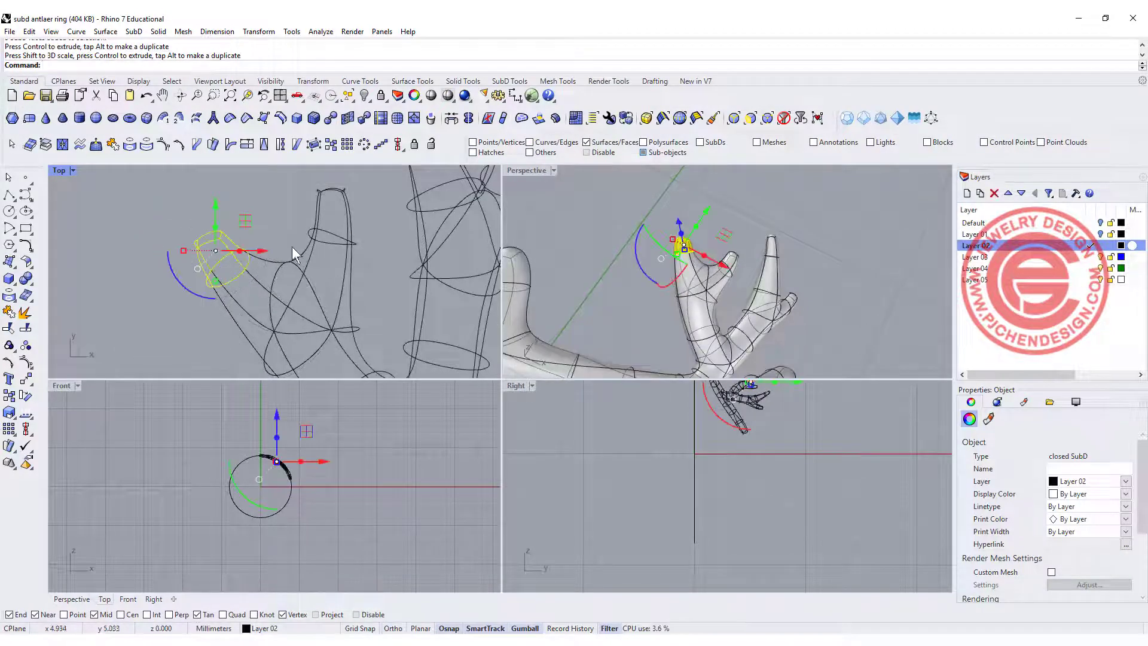
pyautogui.click(275, 217)
pyautogui.scroll(-6, 688, 284)
pyautogui.moveTo(688, 283)
pyautogui.keyDown('shift'); pyautogui.mouseDown(button='right')
pyautogui.moveTo(719, 288)
pyautogui.moveTo(692, 302)
pyautogui.mouseUp(button='right'); pyautogui.keyUp('shift')
pyautogui.scroll(2, 576, 287)
pyautogui.scroll(-3, 356, 315)
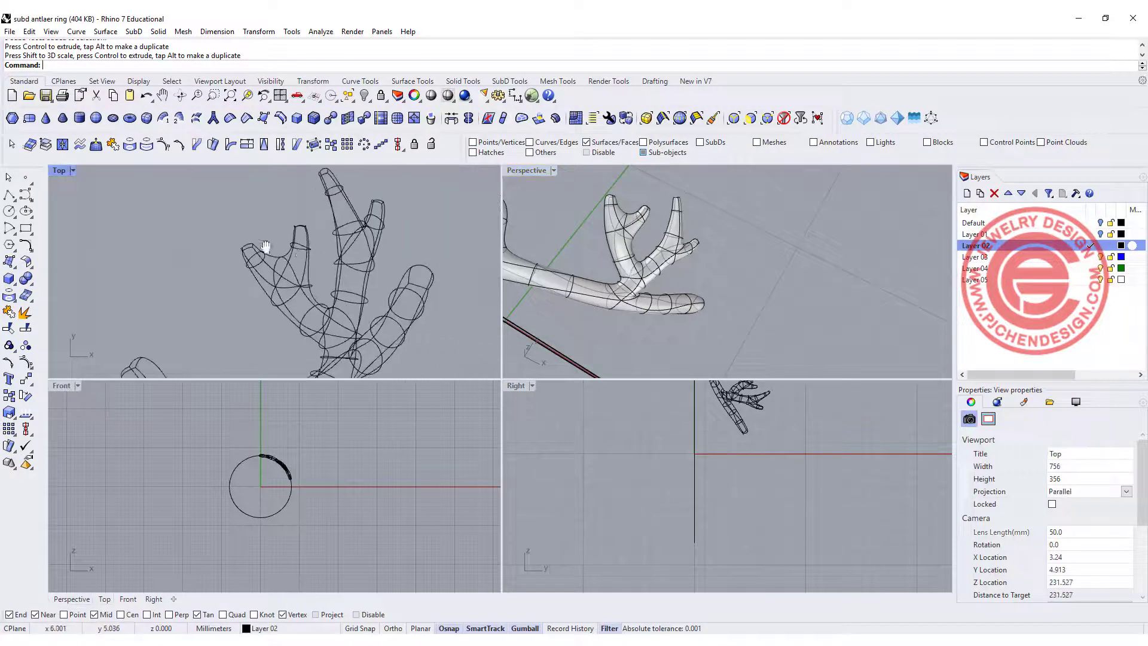
# Set the Top viewport to Ghosted display and maximize it.
pyautogui.click(73, 171)
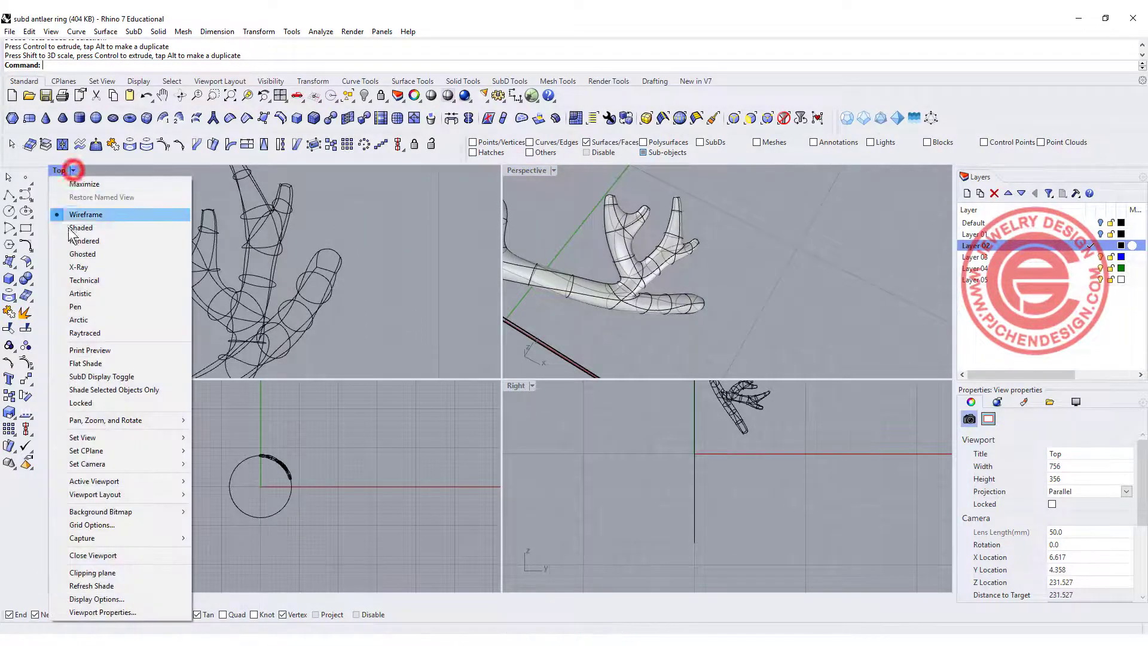
pyautogui.click(73, 253)
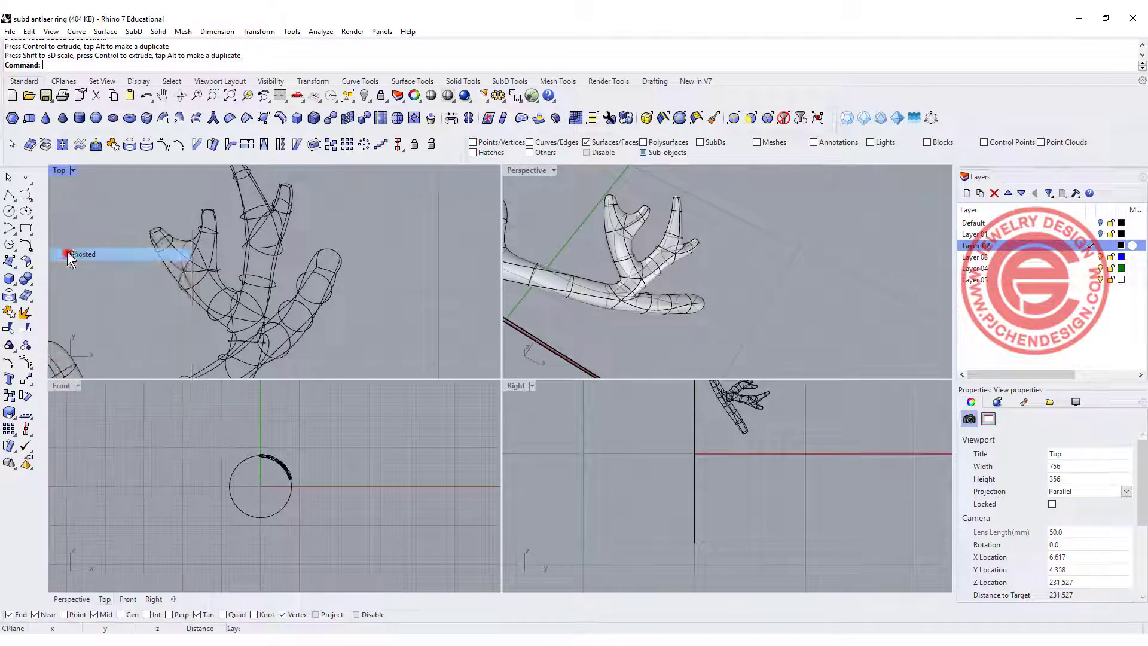
pyautogui.doubleClick(59, 171)
pyautogui.scroll(-2, 404, 238)
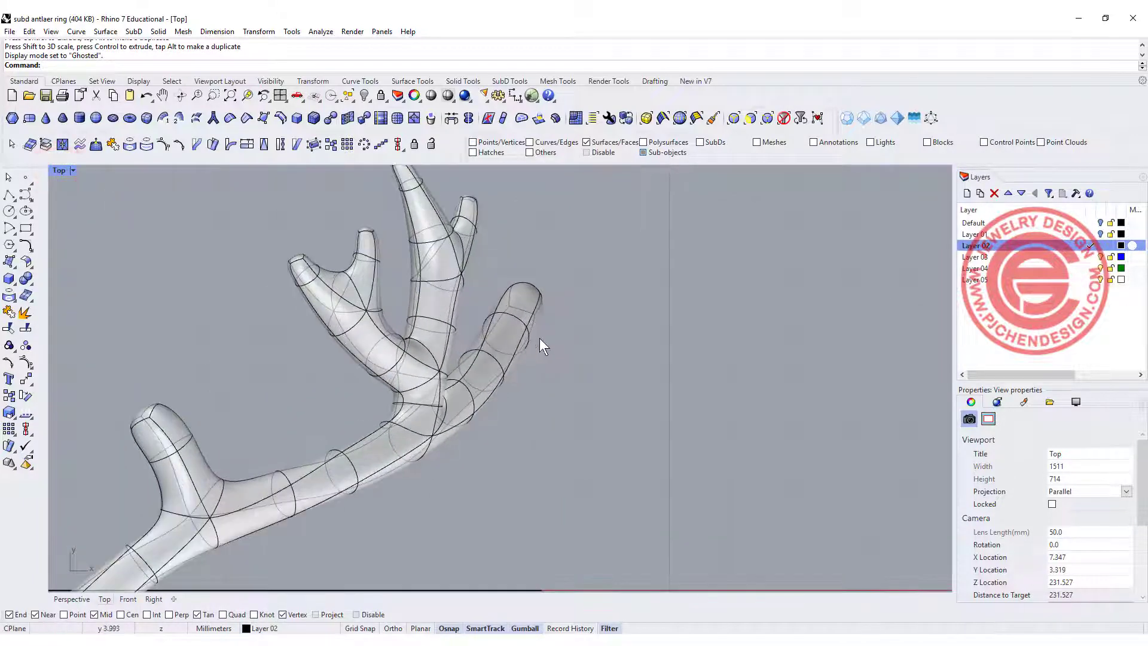
# Scale down the faces of the lowest outer branch in successive passes toward its tip to taper it.
pyautogui.moveTo(506, 266); pyautogui.dragTo(489, 263)
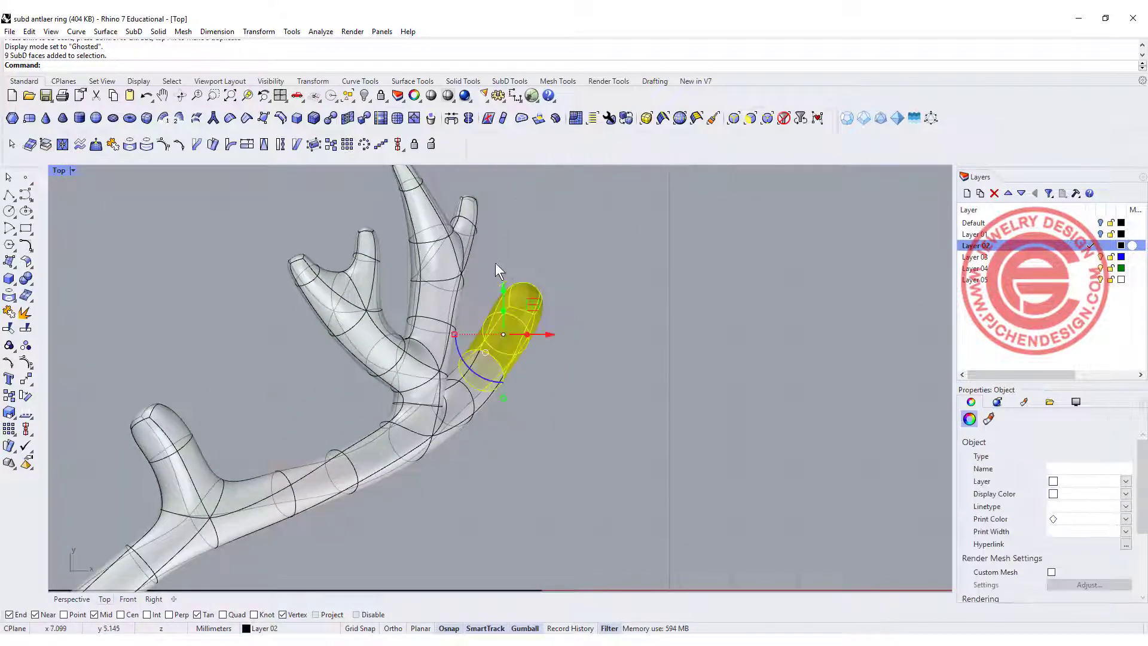
pyautogui.keyDown('shift'); pyautogui.moveTo(454, 334); pyautogui.dragTo(468, 335); pyautogui.keyUp('shift')
pyautogui.click(562, 314)
pyautogui.moveTo(548, 314); pyautogui.dragTo(504, 288)
pyautogui.click(572, 298)
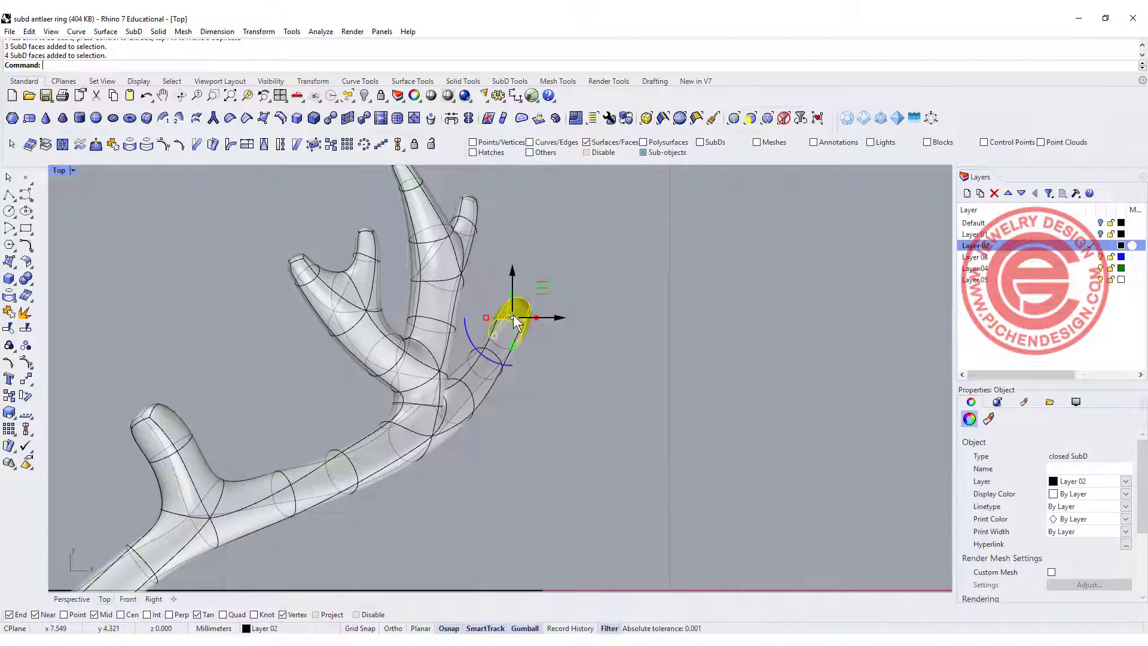
pyautogui.keyDown('ctrl'); pyautogui.click(520, 322); pyautogui.keyUp('ctrl')
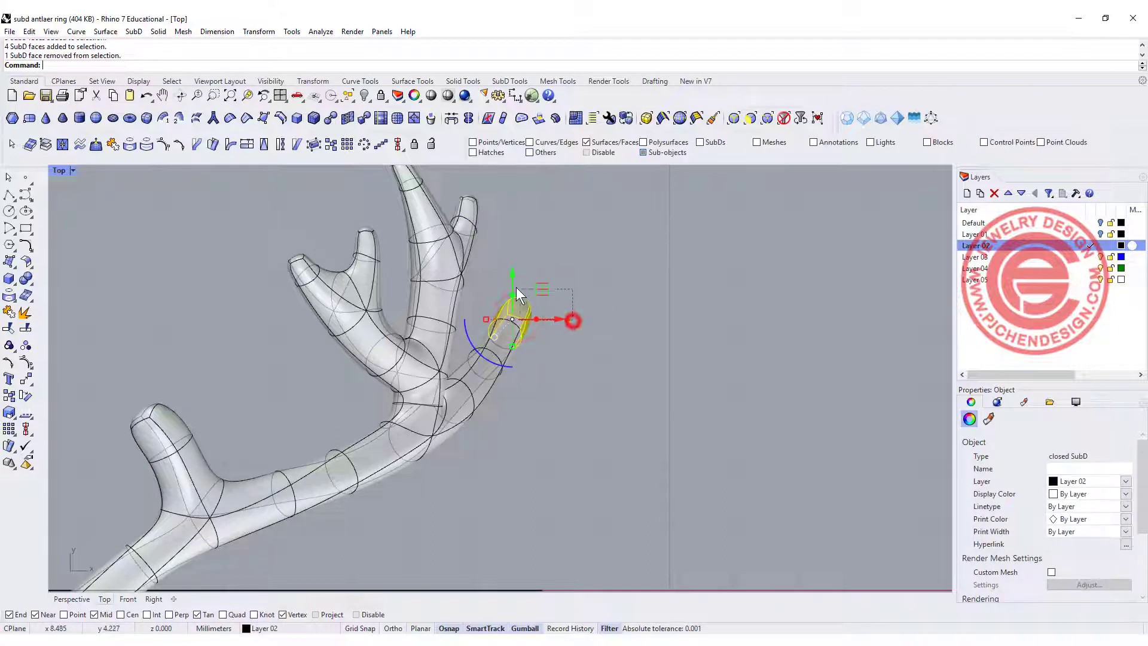
pyautogui.keyDown('shift'); pyautogui.moveTo(516, 287); pyautogui.dragTo(512, 282); pyautogui.keyUp('shift')
pyautogui.keyDown('shift'); pyautogui.moveTo(487, 318); pyautogui.dragTo(498, 319); pyautogui.keyUp('shift')
pyautogui.click(607, 343)
pyautogui.scroll(-6, 507, 326)
pyautogui.scroll(4, 323, 377)
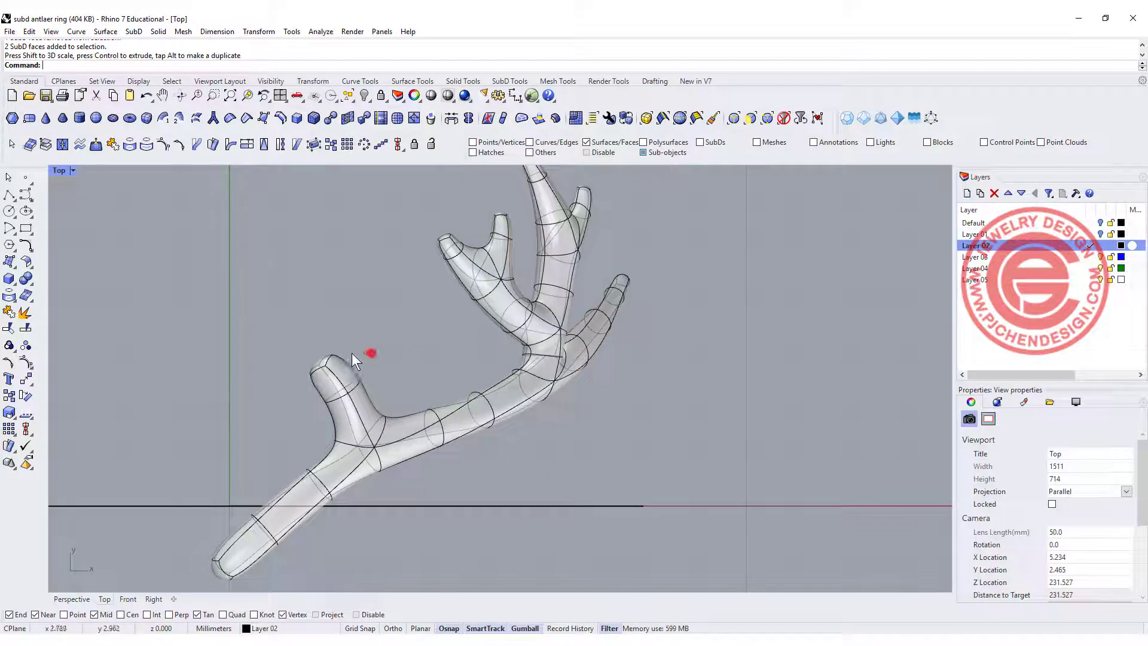
# Scale down the tip faces of the short branch near the antler's base to taper it.
pyautogui.moveTo(253, 346); pyautogui.dragTo(253, 347)
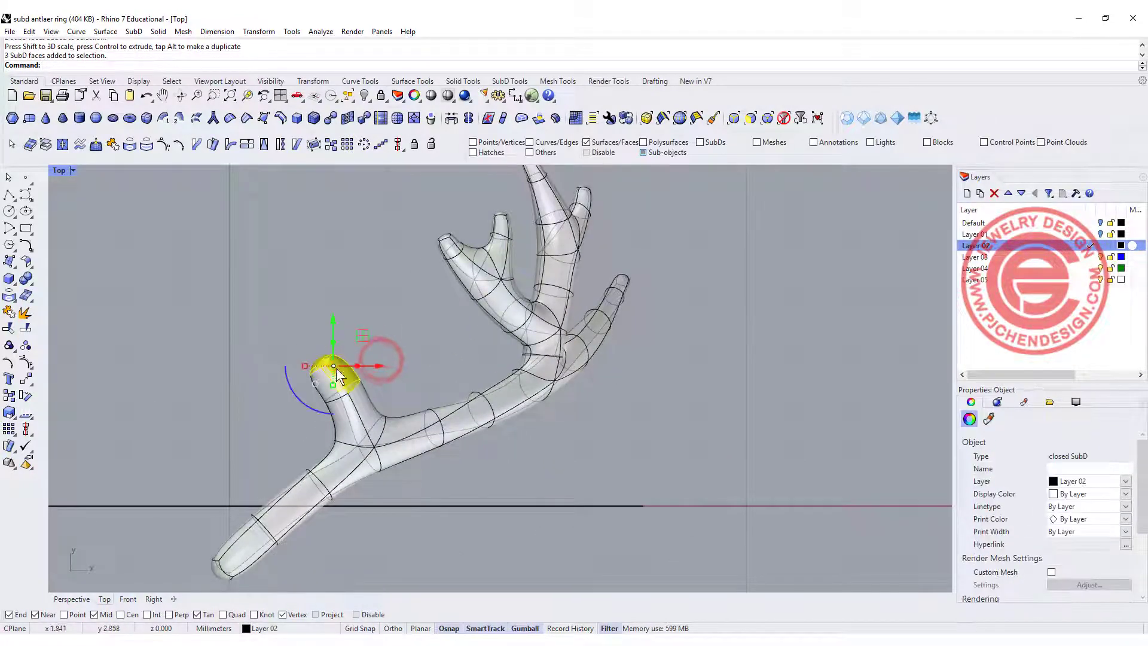
pyautogui.click(393, 374)
pyautogui.moveTo(371, 363); pyautogui.dragTo(239, 357)
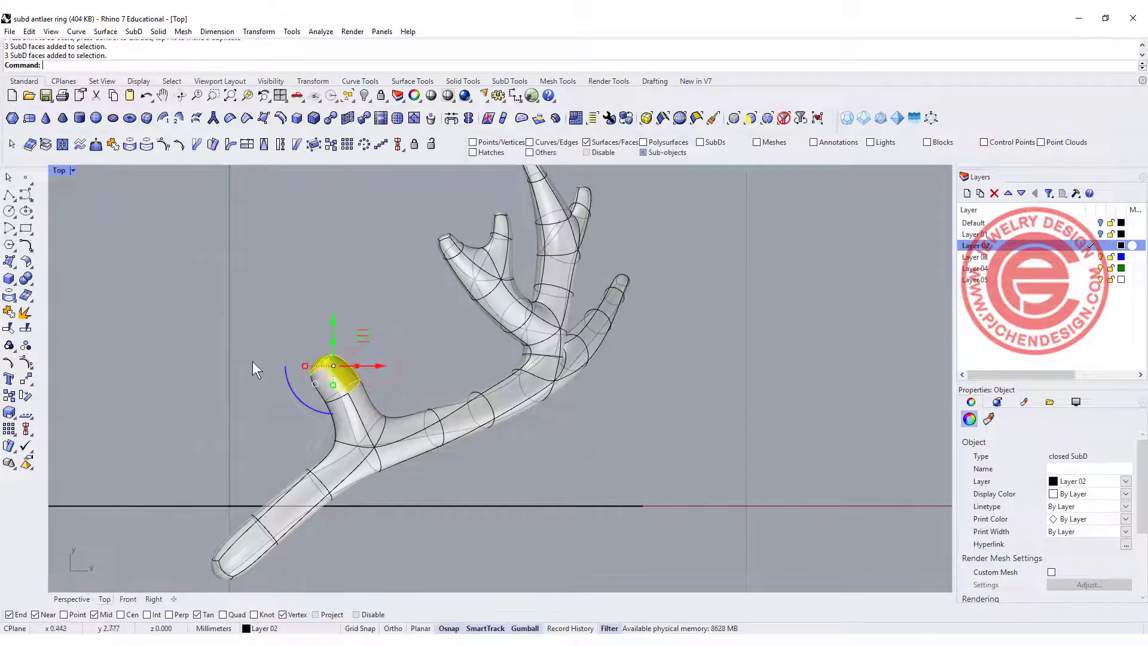
pyautogui.moveTo(260, 314); pyautogui.dragTo(381, 396)
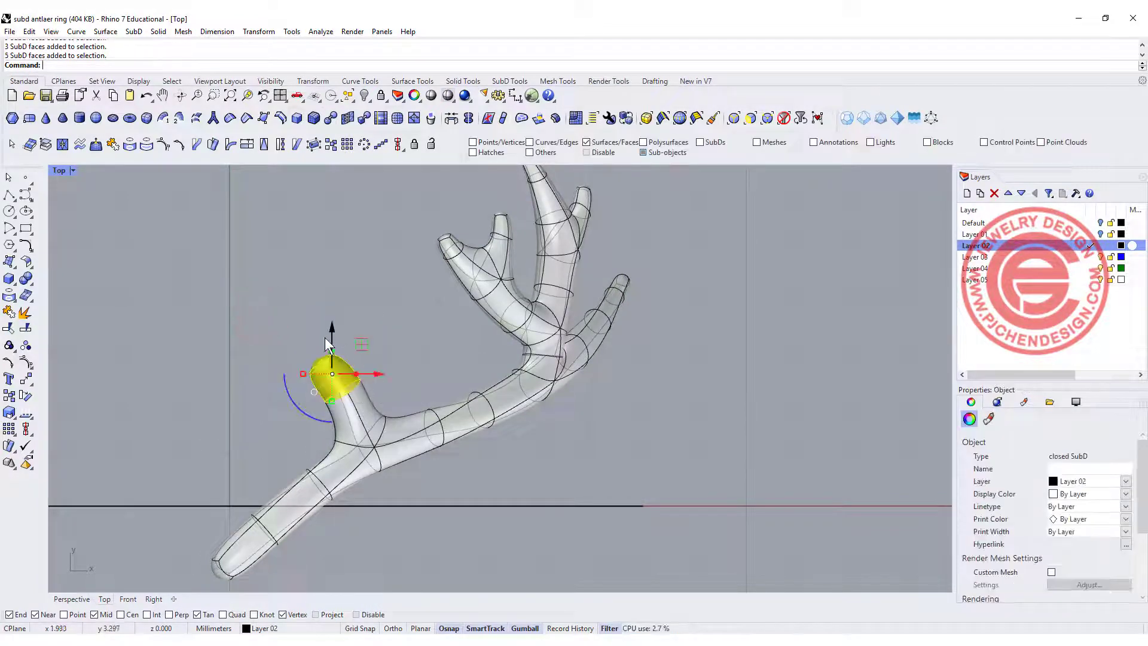
pyautogui.keyDown('shift'); pyautogui.moveTo(301, 372); pyautogui.dragTo(317, 374); pyautogui.keyUp('shift')
pyautogui.click(403, 353)
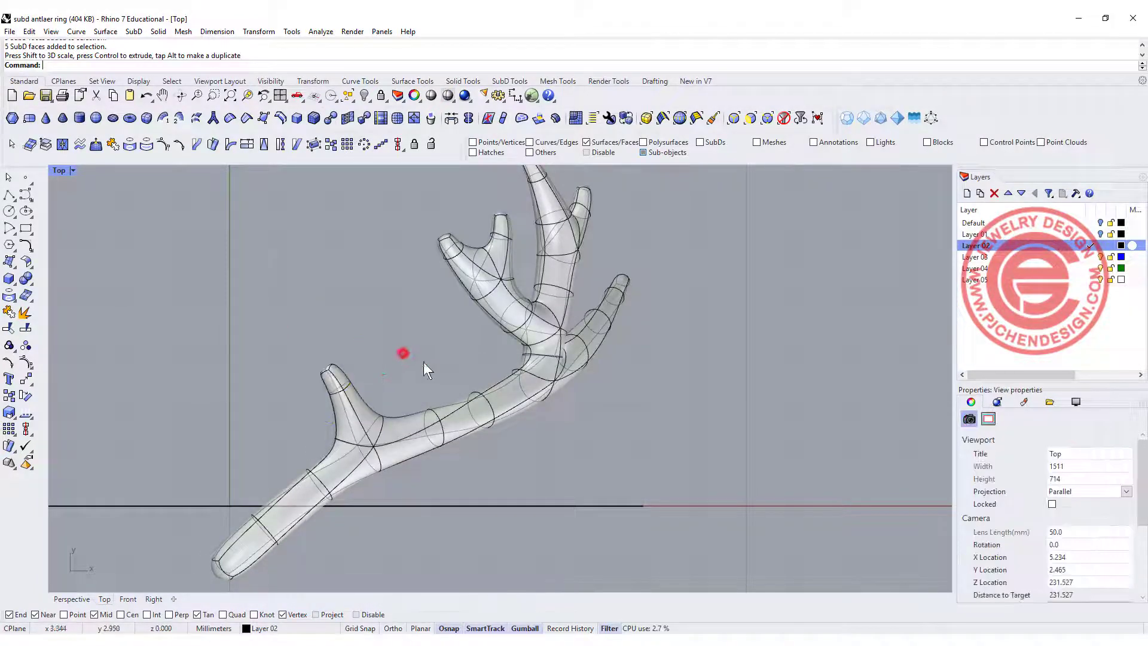
# Restrict selection to SubD edges and move the tip edges of the short branch near the base to bend it outward.
pyautogui.moveTo(460, 403); pyautogui.dragTo(442, 386, button='right')
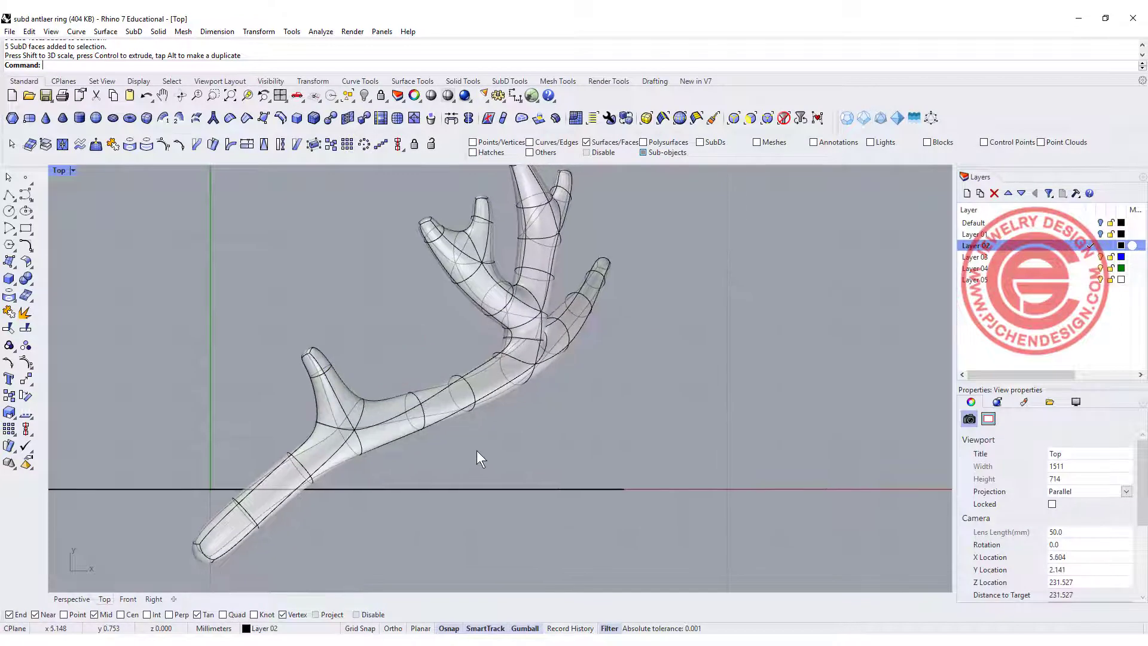
pyautogui.moveTo(312, 424); pyautogui.dragTo(323, 407, button='right')
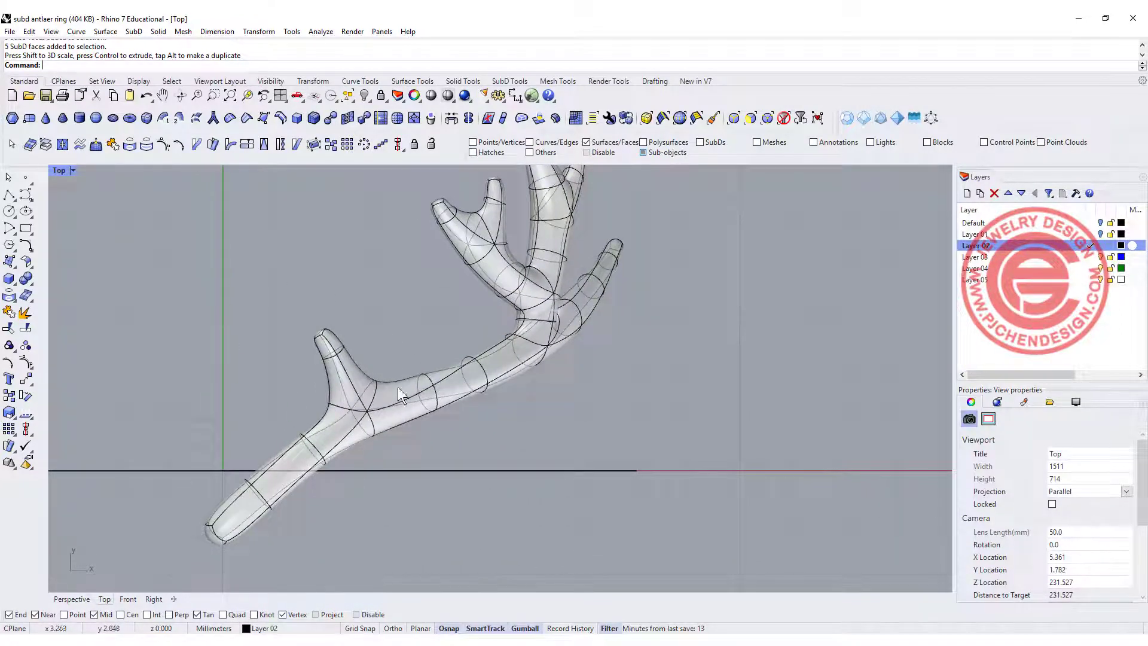
pyautogui.scroll(2, 390, 377)
pyautogui.moveTo(372, 345); pyautogui.dragTo(397, 316, button='right')
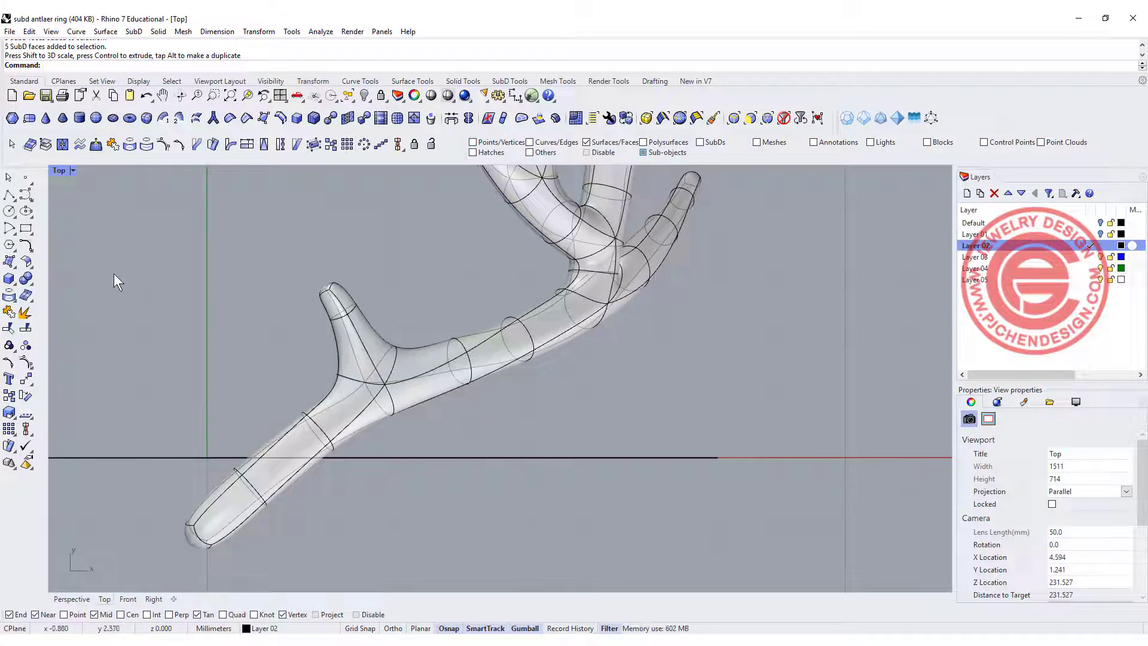
pyautogui.click(752, 119)
pyautogui.moveTo(146, 271); pyautogui.dragTo(418, 568)
pyautogui.moveTo(159, 418); pyautogui.dragTo(142, 419)
pyautogui.moveTo(275, 239); pyautogui.dragTo(307, 357)
pyautogui.moveTo(373, 269); pyautogui.dragTo(361, 275)
pyautogui.click(399, 290)
# Move a single edge just below the short branch's tip outward to refine its curved outline.
pyautogui.scroll(4, 343, 304)
pyautogui.click(339, 303)
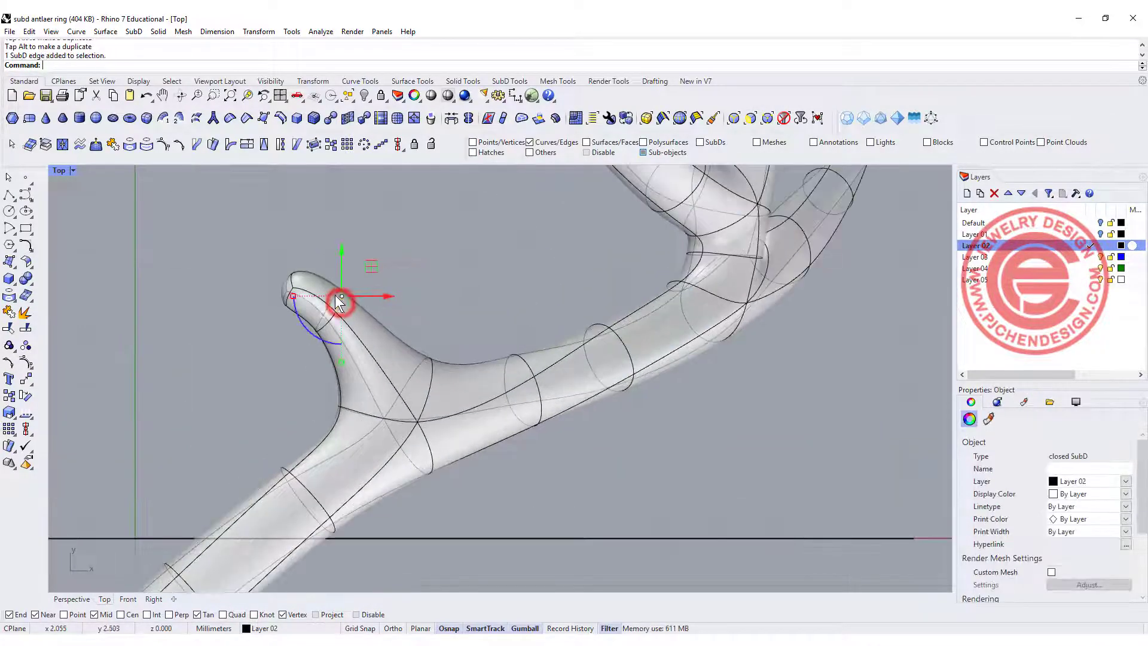
pyautogui.scroll(2, 337, 293)
pyautogui.click(335, 292)
pyautogui.moveTo(364, 273); pyautogui.dragTo(394, 242)
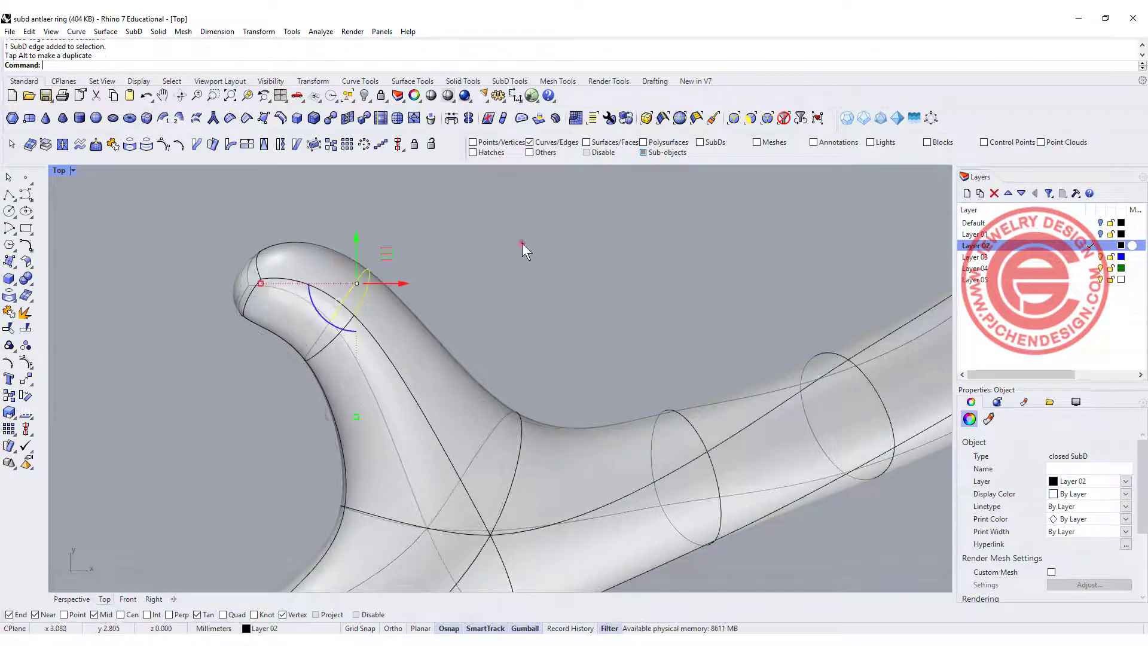
pyautogui.click(522, 243)
pyautogui.scroll(-5, 538, 269)
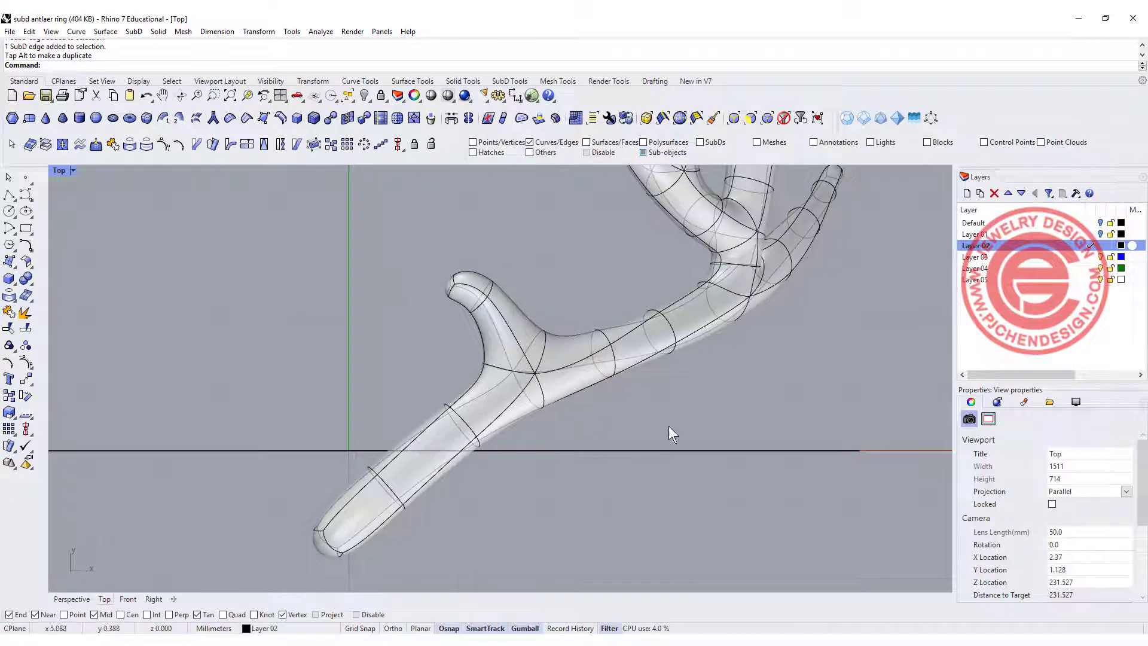
# Move the outer edge on the lower part of the inner branch down toward the fork to reshape it.
pyautogui.scroll(-4, 669, 426)
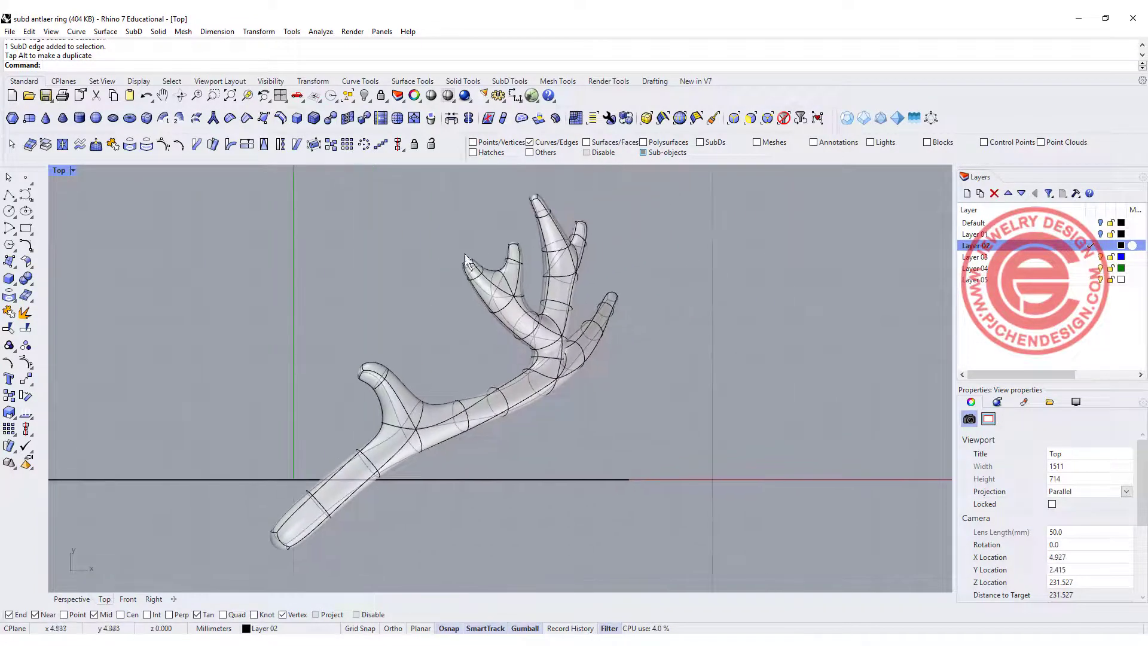
pyautogui.scroll(5, 575, 304)
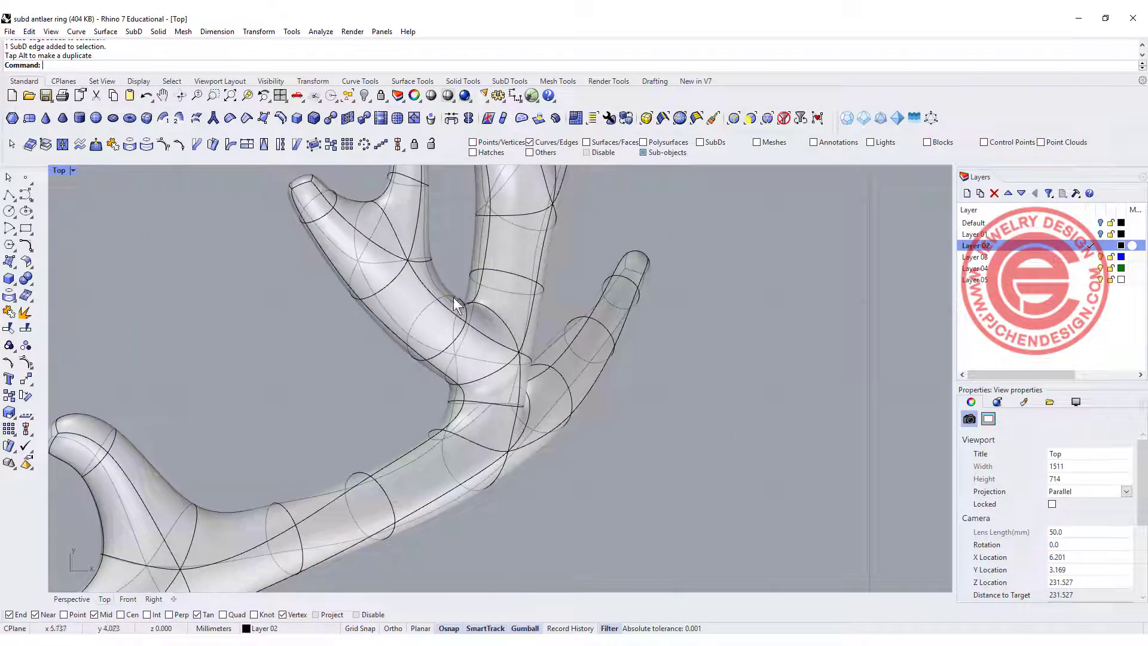
pyautogui.click(431, 354)
pyautogui.click(364, 369)
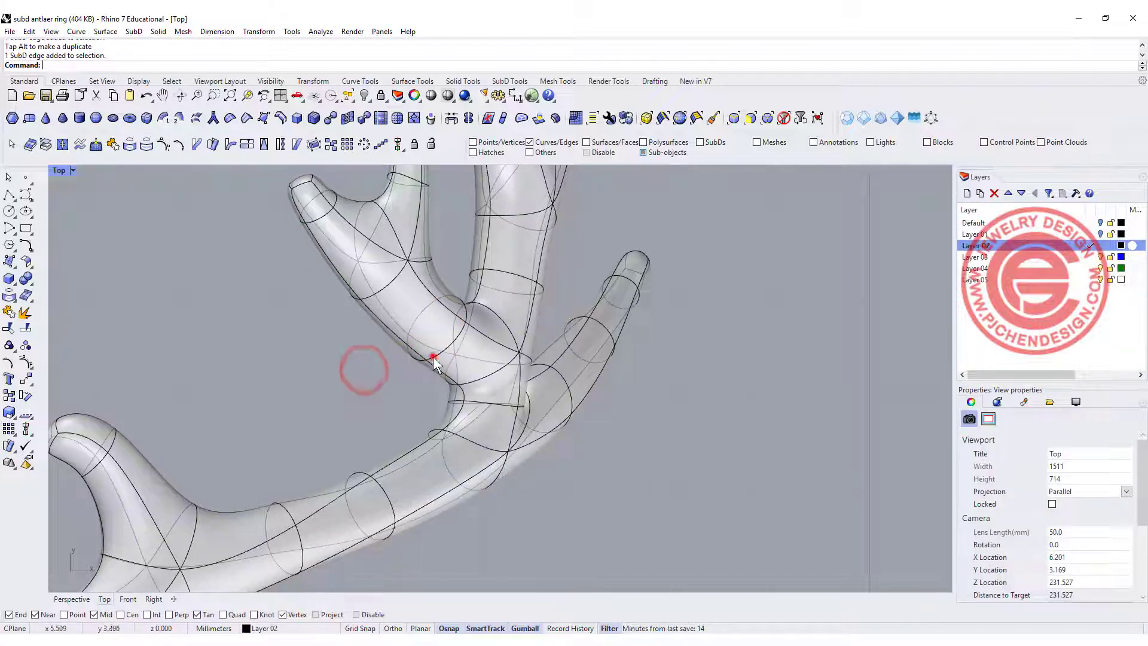
pyautogui.click(417, 362)
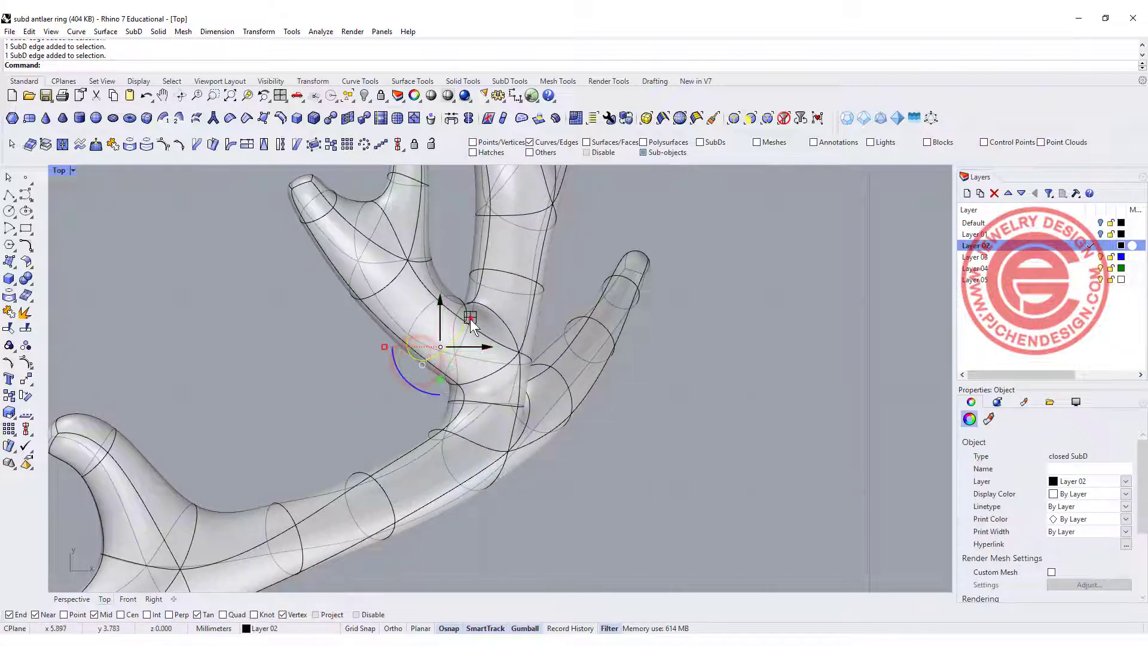
pyautogui.moveTo(471, 323); pyautogui.dragTo(458, 335)
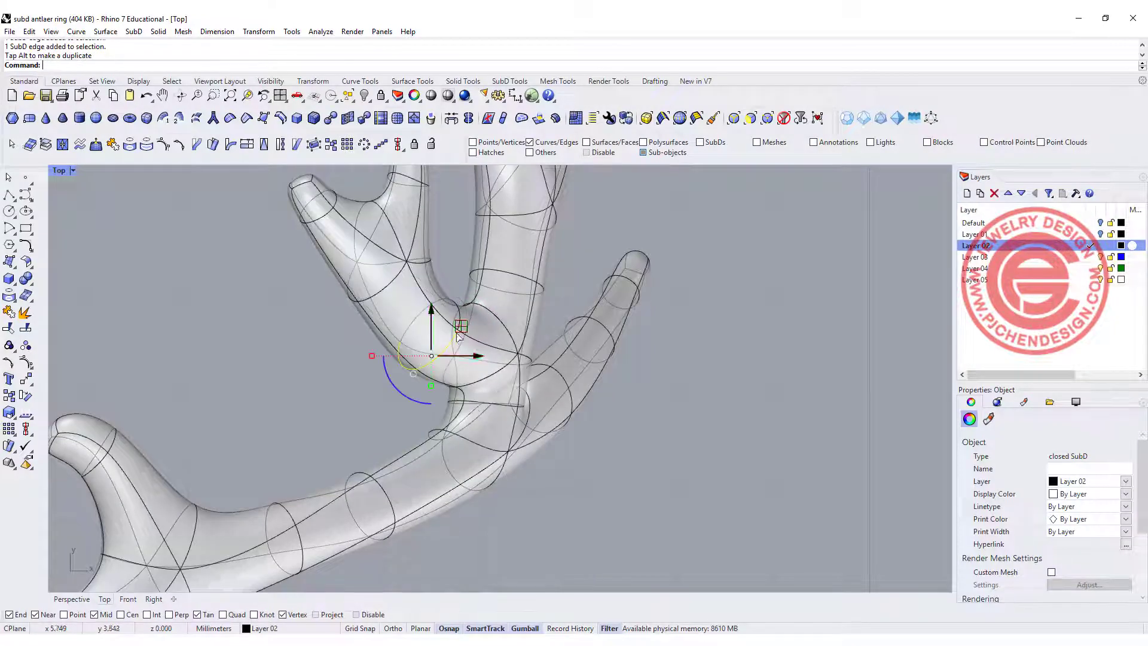
# Delete the edge loop at the base of the upper branches where they meet the lowest outer branch.
pyautogui.scroll(4, 469, 414)
pyautogui.moveTo(458, 401); pyautogui.dragTo(432, 384, button='right')
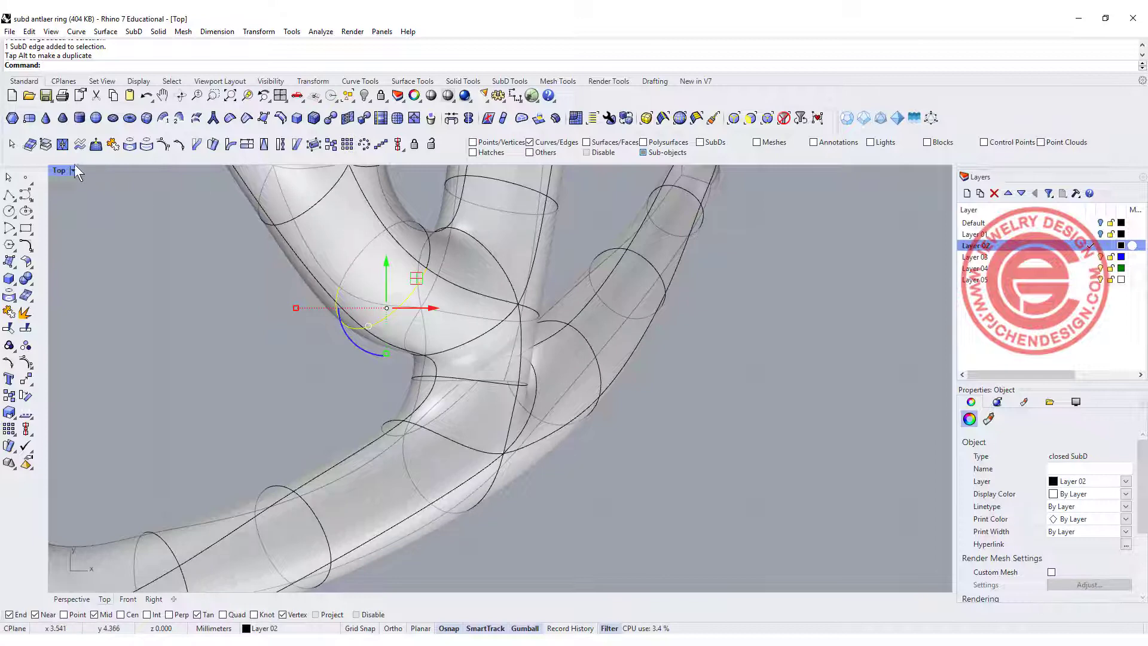
pyautogui.doubleClick(58, 171)
pyautogui.scroll(3, 665, 313)
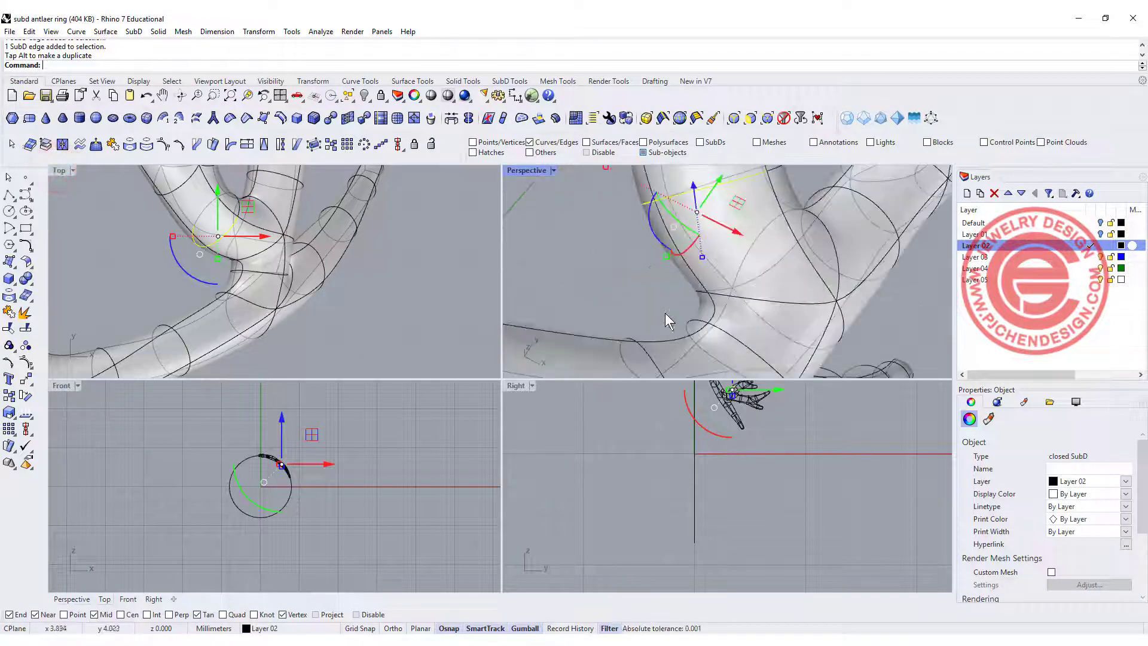
pyautogui.moveTo(665, 314); pyautogui.dragTo(651, 292, button='right')
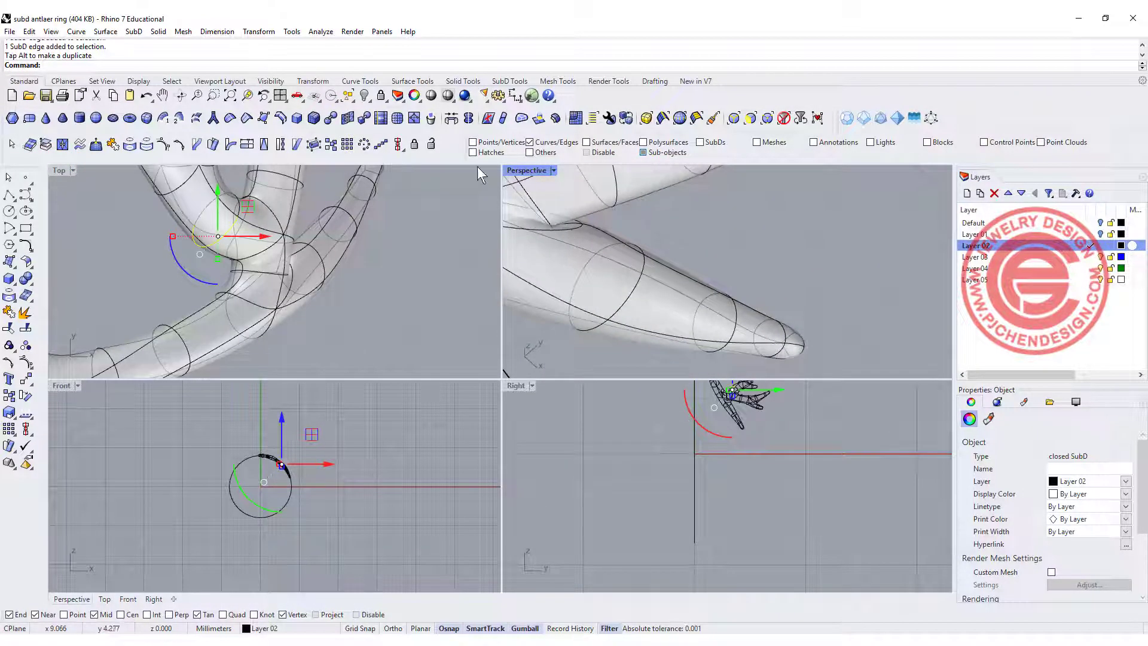
pyautogui.click(510, 169)
pyautogui.doubleClick(509, 170)
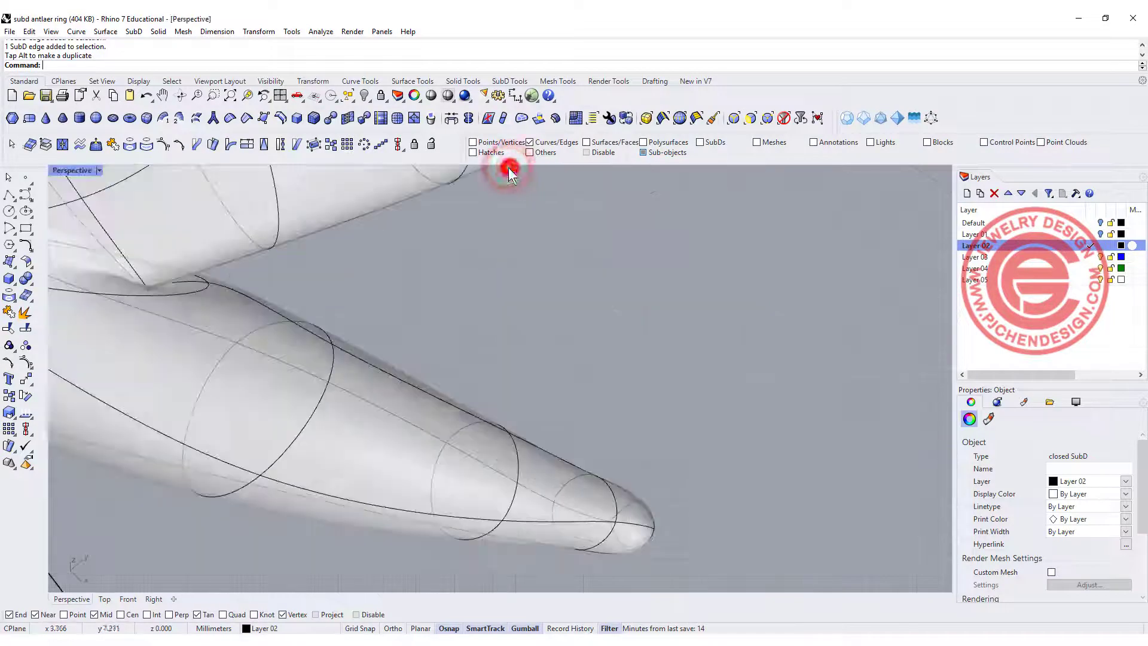
pyautogui.scroll(-5, 349, 281)
pyautogui.keyDown('shift'); pyautogui.moveTo(349, 281); pyautogui.dragTo(433, 302, button='right'); pyautogui.keyUp('shift')
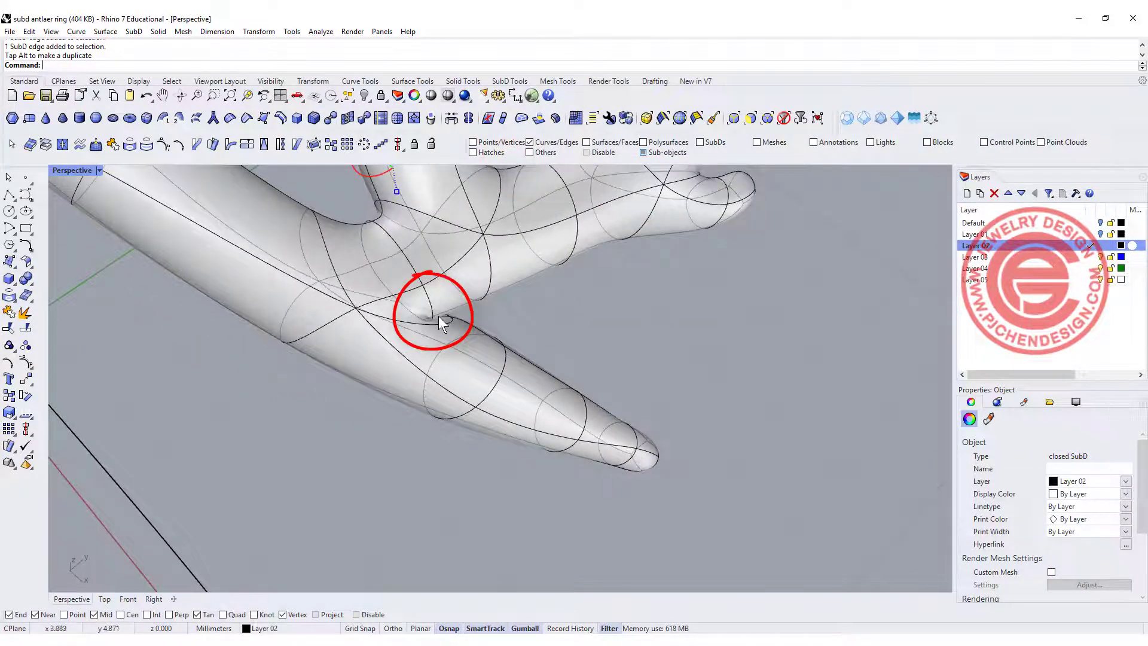
pyautogui.keyDown('ctrl'); pyautogui.keyDown('shift'); pyautogui.click(417, 277); pyautogui.keyUp('shift'); pyautogui.keyUp('ctrl')
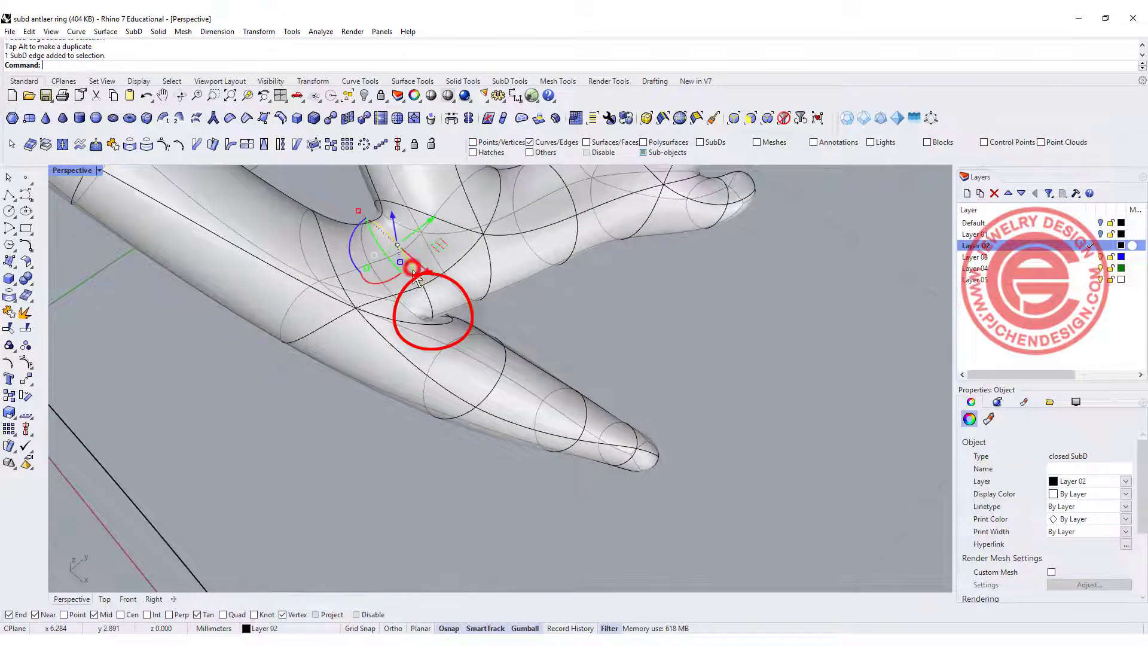
pyautogui.keyDown('ctrl'); pyautogui.keyDown('shift'); pyautogui.doubleClick(426, 294); pyautogui.keyUp('shift'); pyautogui.keyUp('ctrl')
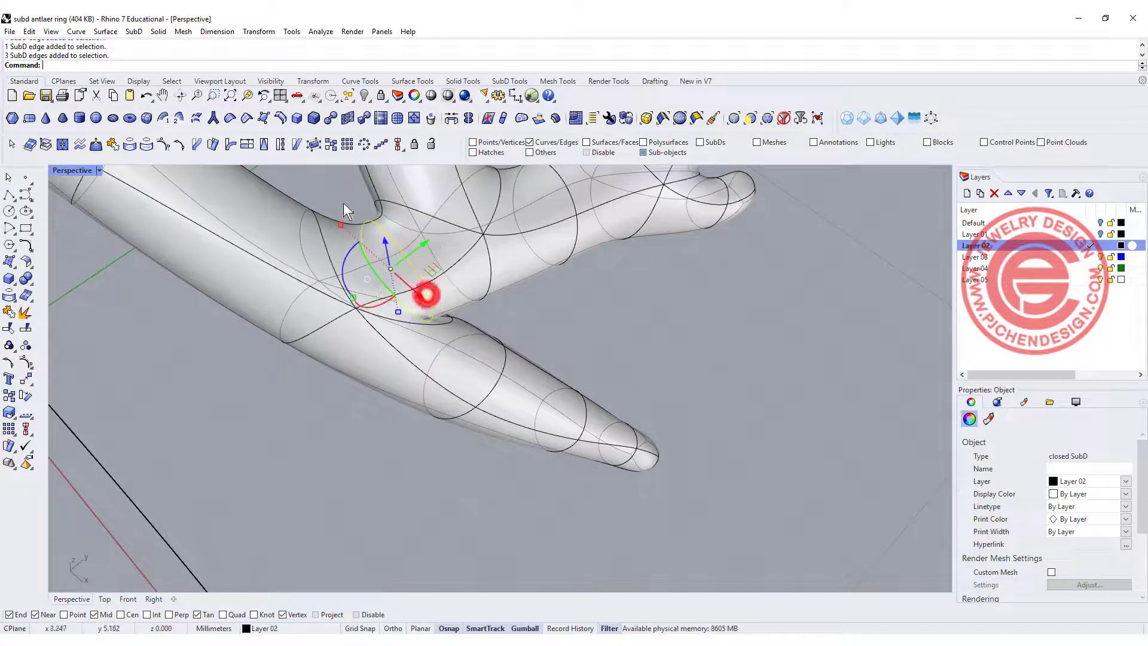
pyautogui.press('Delete')
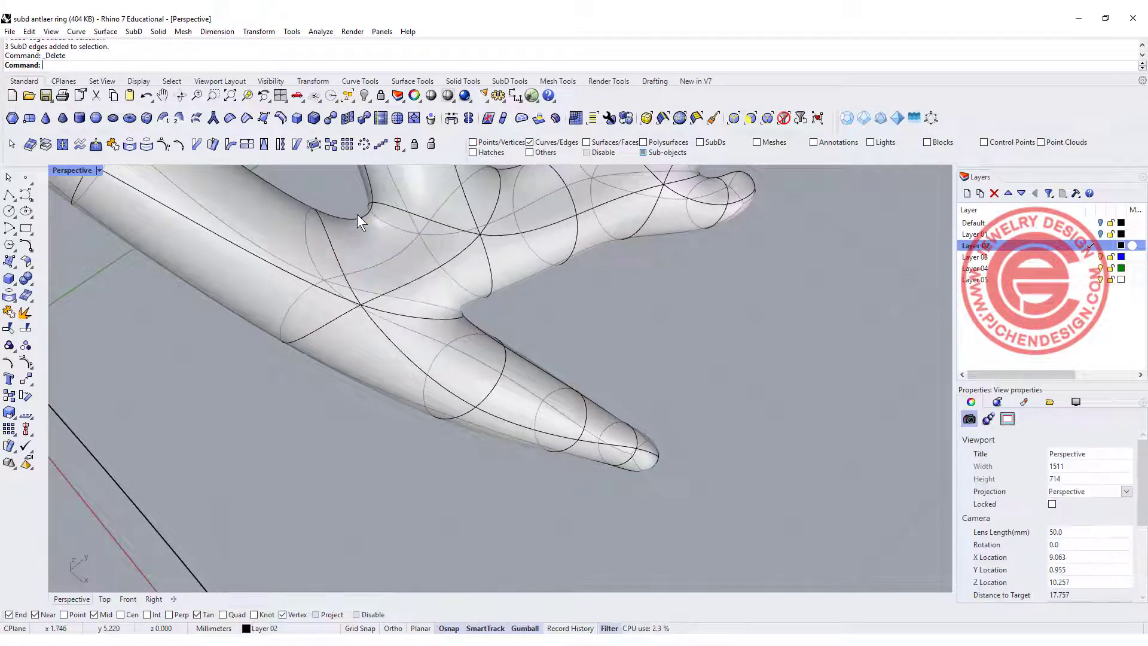
pyautogui.scroll(-5, 519, 303)
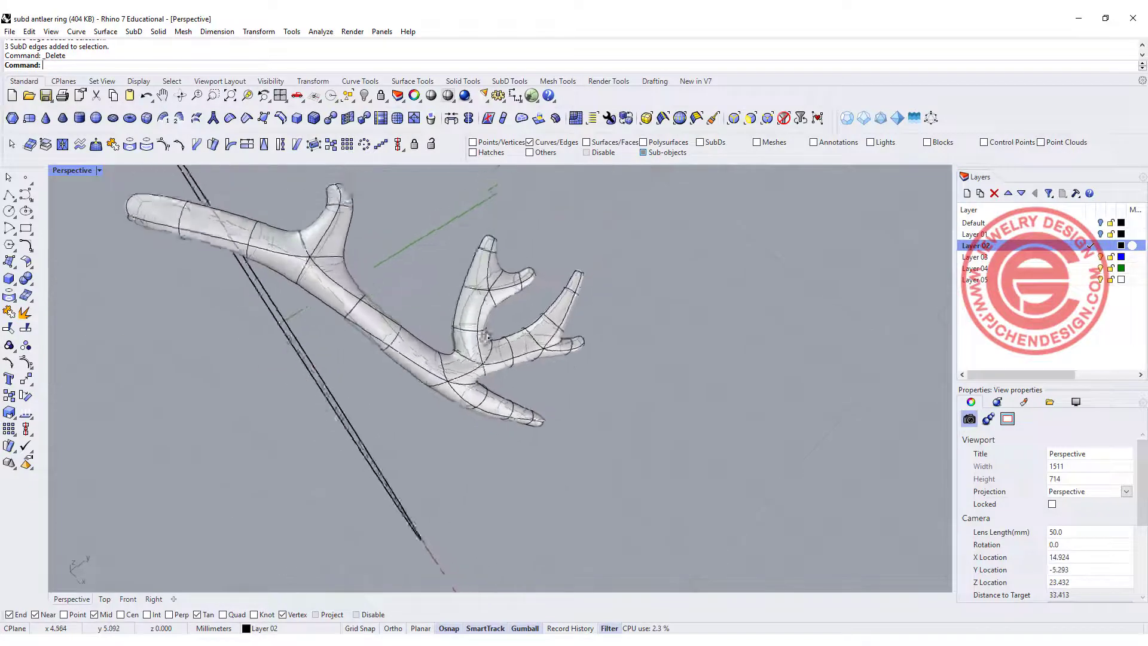
# Scale the two edge loops on the main stem between the short branch and the upper fork to vary its thickness.
pyautogui.moveTo(413, 269); pyautogui.dragTo(447, 316, button='right')
pyautogui.scroll(1, 447, 316)
pyautogui.scroll(3, 382, 268)
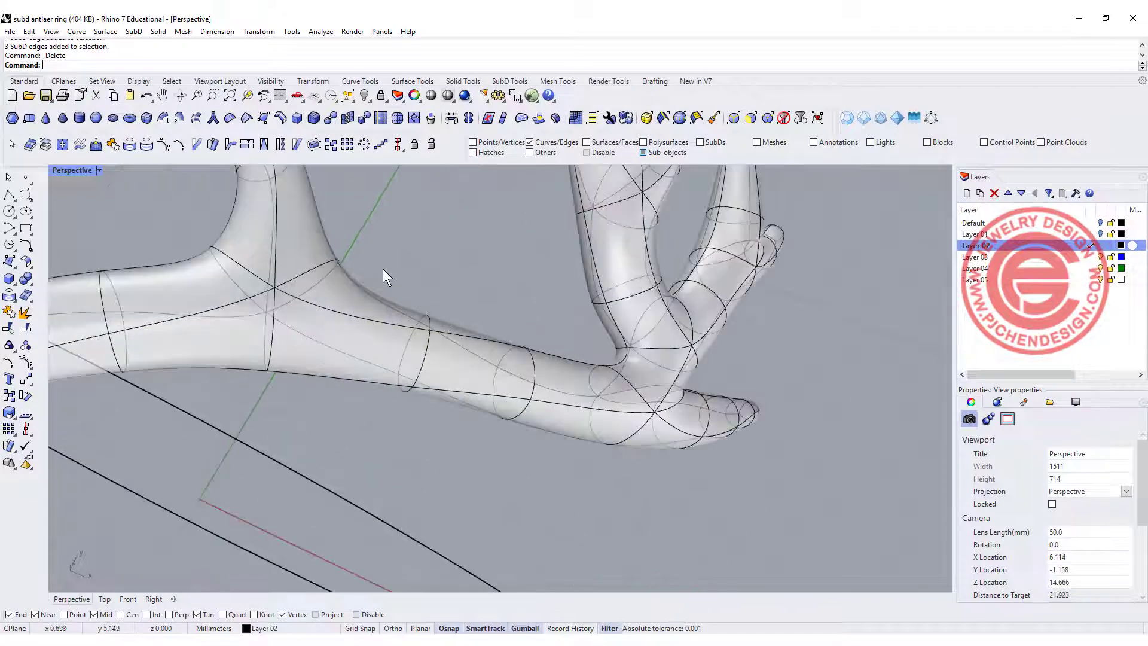
pyautogui.moveTo(395, 270); pyautogui.dragTo(458, 424)
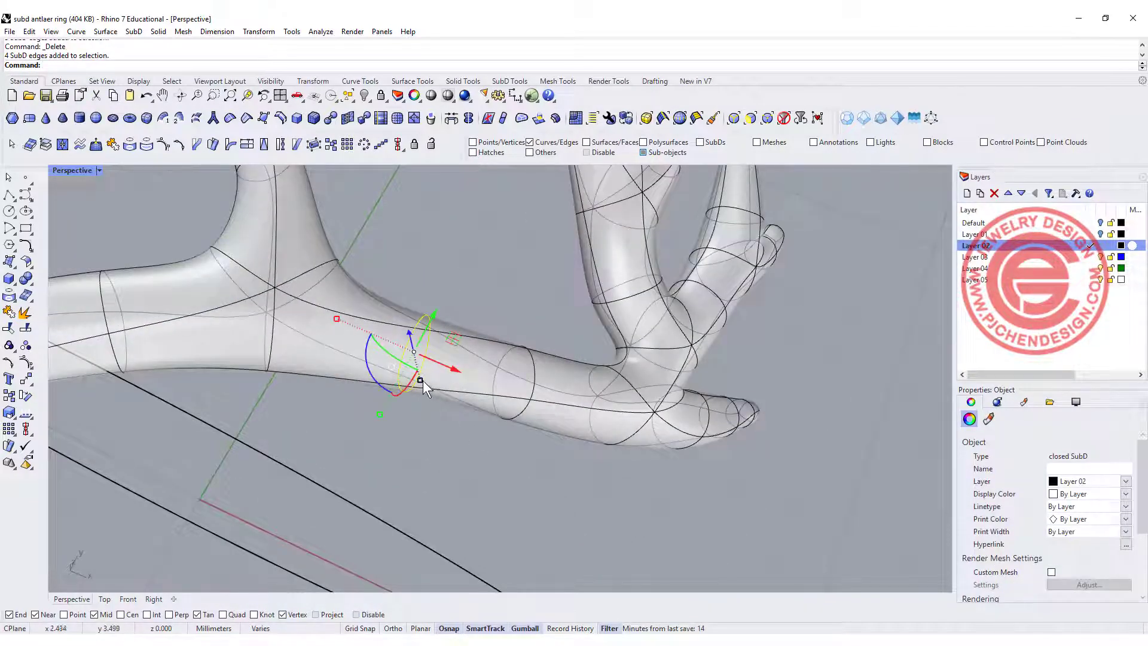
pyautogui.moveTo(422, 381); pyautogui.dragTo(428, 384)
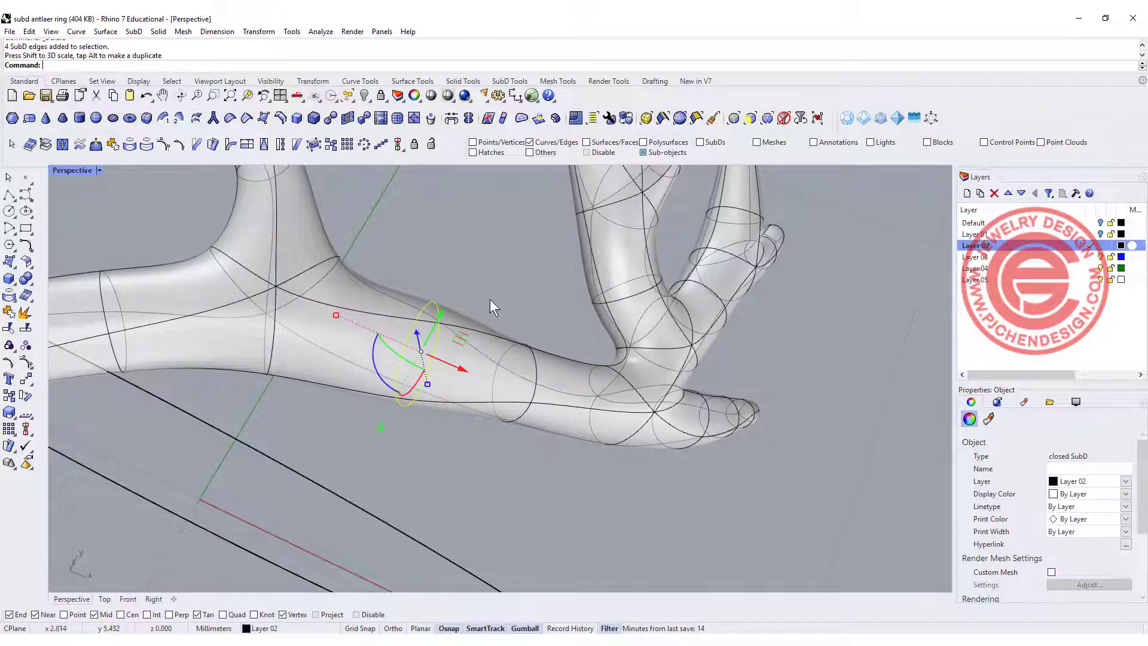
pyautogui.moveTo(490, 299); pyautogui.dragTo(563, 468)
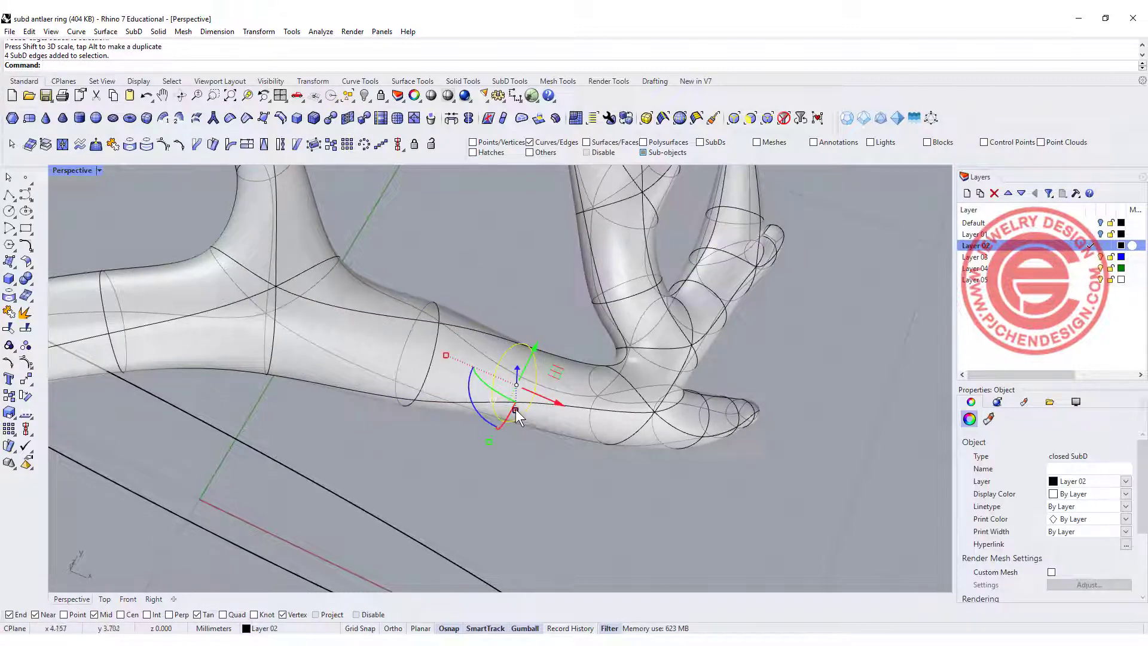
pyautogui.moveTo(515, 410); pyautogui.dragTo(515, 404)
pyautogui.click(720, 479)
pyautogui.scroll(-6, 720, 478)
pyautogui.moveTo(720, 479); pyautogui.dragTo(554, 302, button='right')
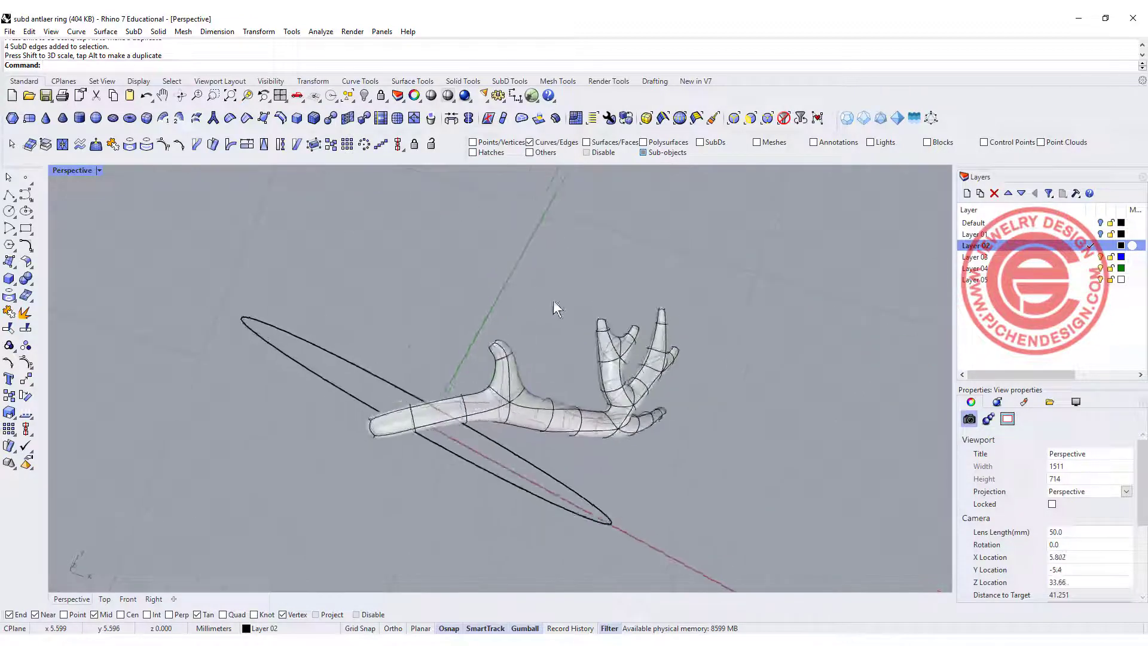
# Move the edge in the crotch between the inner branch's two tips down to deepen the fork.
pyautogui.scroll(8, 601, 376)
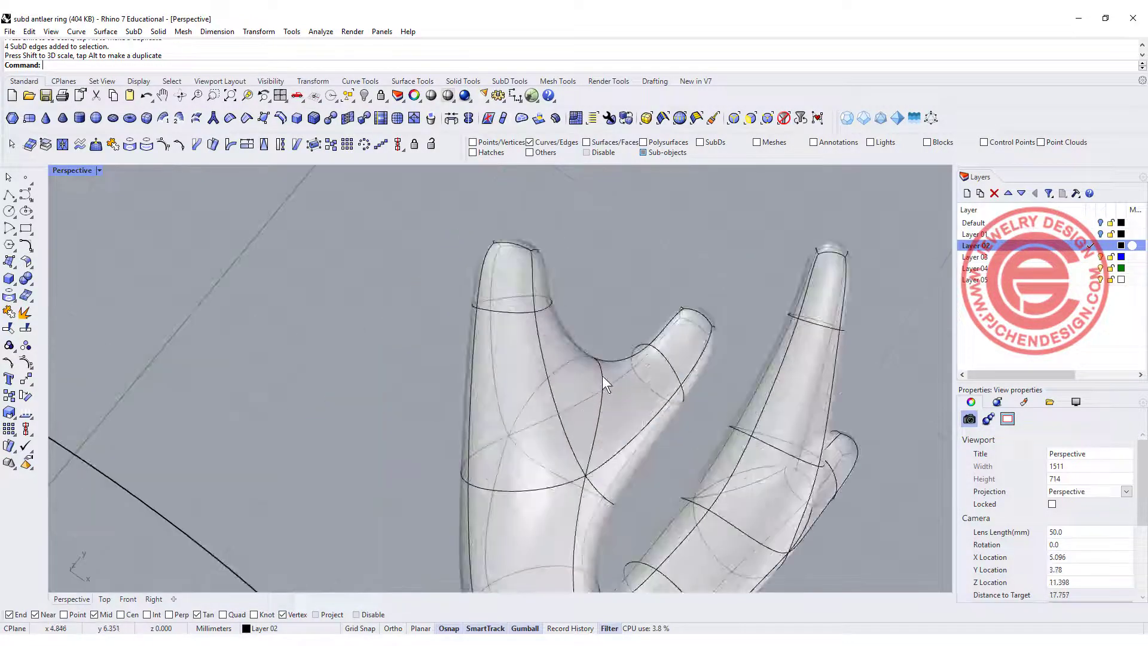
pyautogui.click(603, 376)
pyautogui.keyDown('shift'); pyautogui.click(580, 360); pyautogui.keyUp('shift')
pyautogui.moveTo(606, 346); pyautogui.dragTo(583, 424)
pyautogui.click(622, 297)
pyautogui.moveTo(623, 297); pyautogui.dragTo(651, 295, button='right')
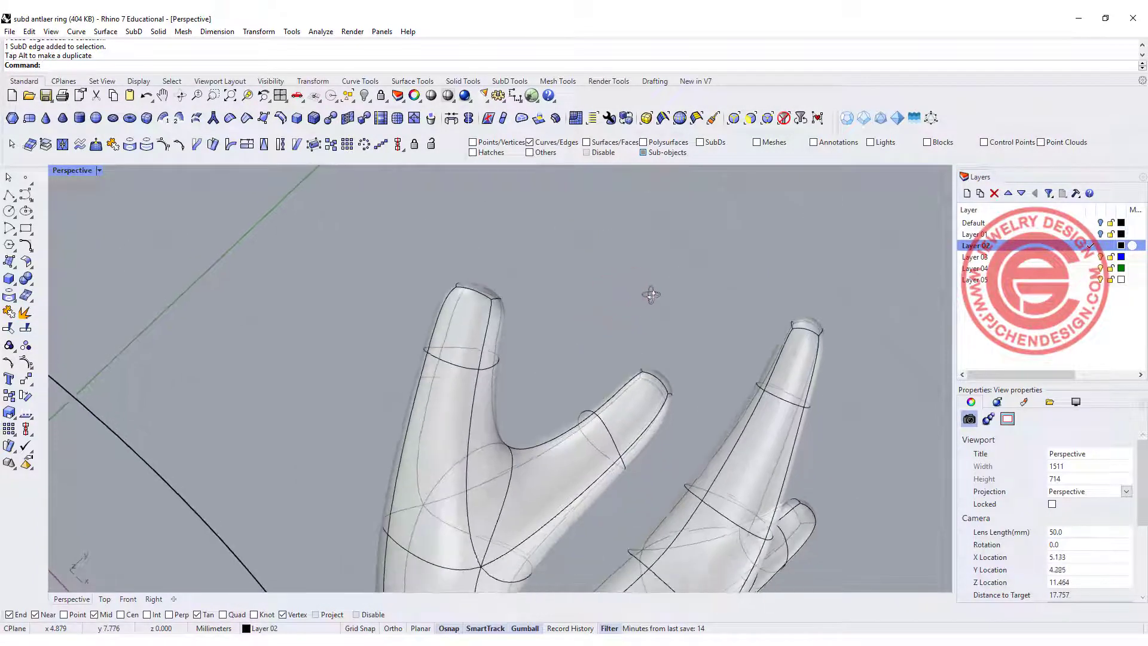
# In the Top view, select the tip edges of the innermost branch and move them down to shorten the tip.
pyautogui.doubleClick(66, 170)
pyautogui.moveTo(181, 227); pyautogui.dragTo(280, 290, button='right')
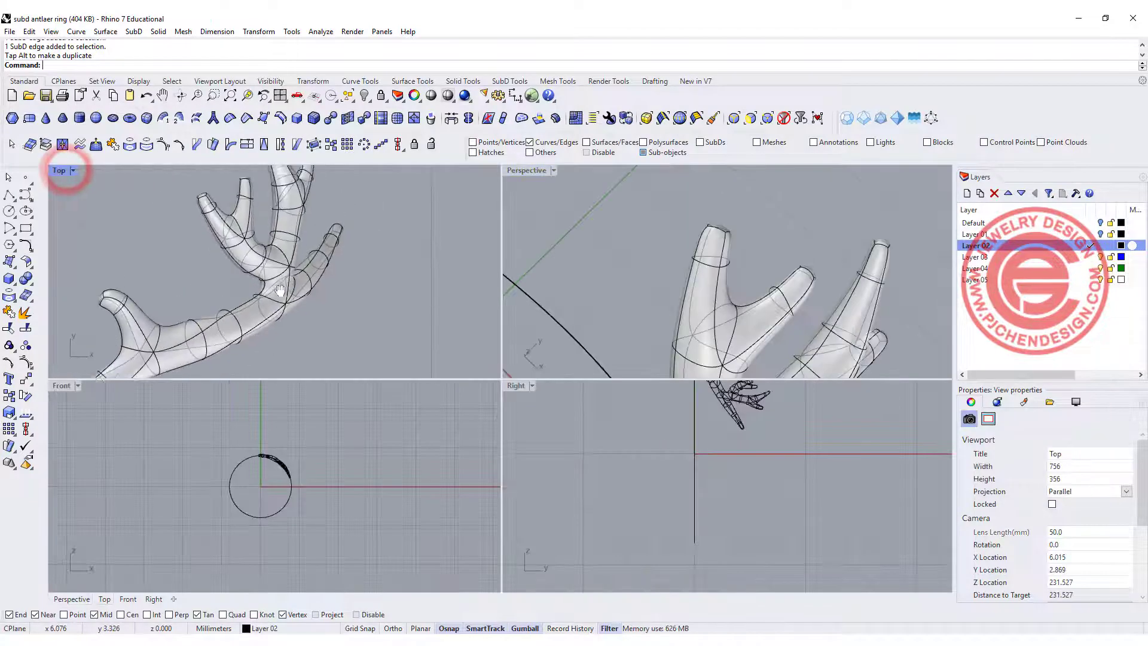
pyautogui.scroll(5, 232, 235)
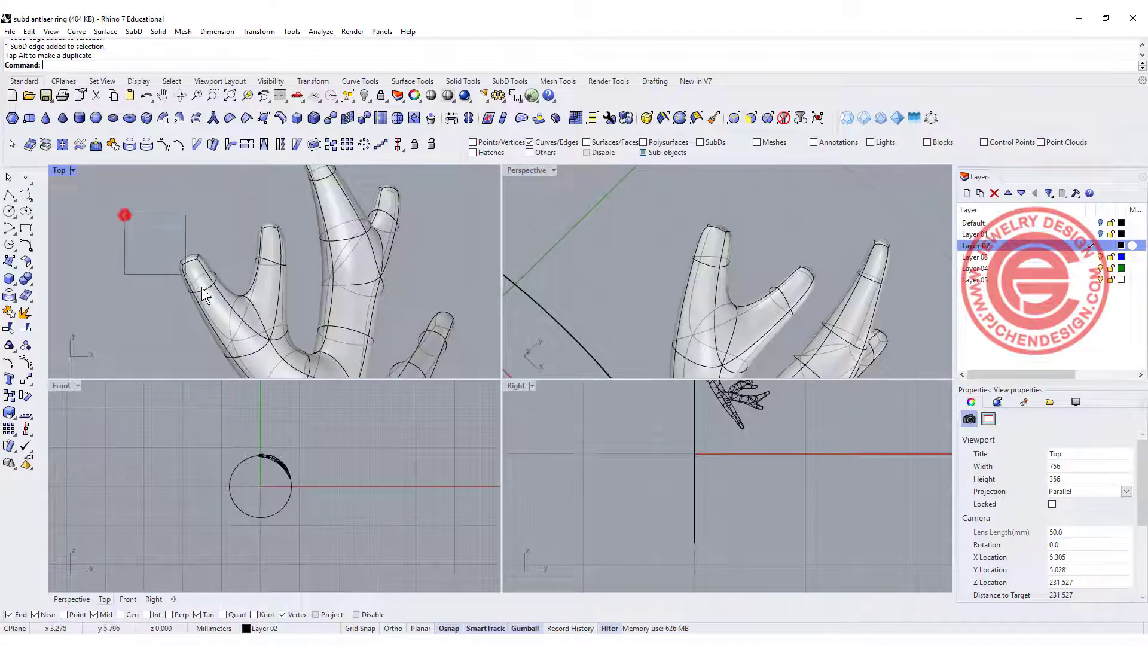
pyautogui.moveTo(202, 287); pyautogui.dragTo(219, 313)
pyautogui.moveTo(236, 256); pyautogui.dragTo(237, 286)
pyautogui.click(191, 209)
# Scale down the edge loop on the tallest branch beside its side tip to narrow the branch there.
pyautogui.scroll(-5, 580, 281)
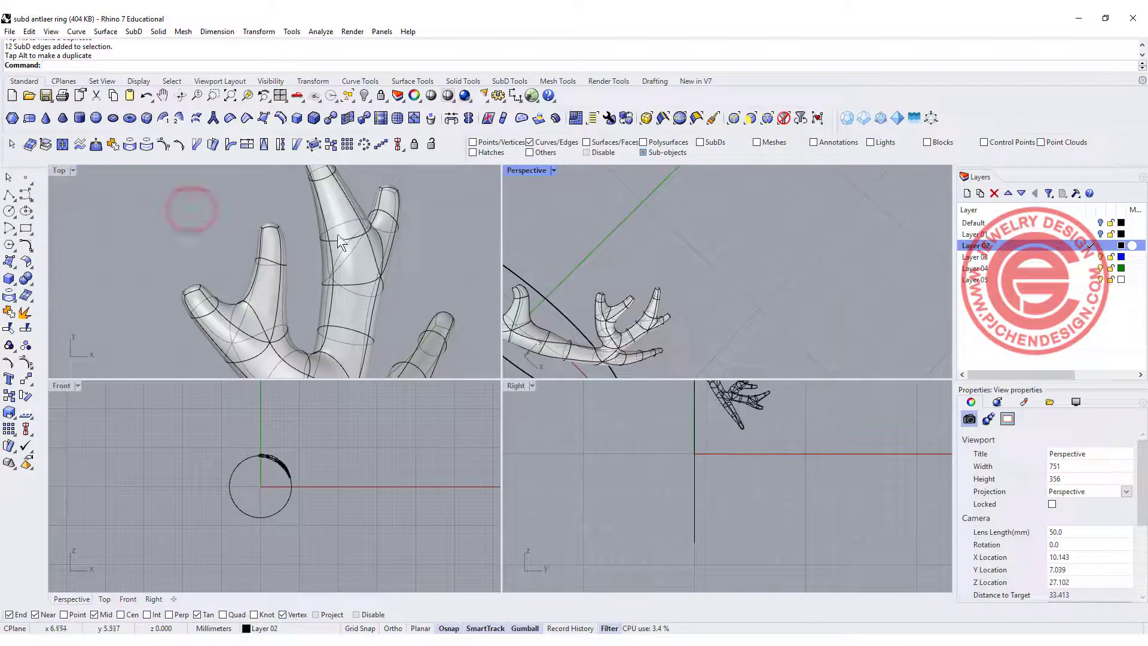
pyautogui.scroll(-5, 338, 238)
pyautogui.scroll(7, 317, 233)
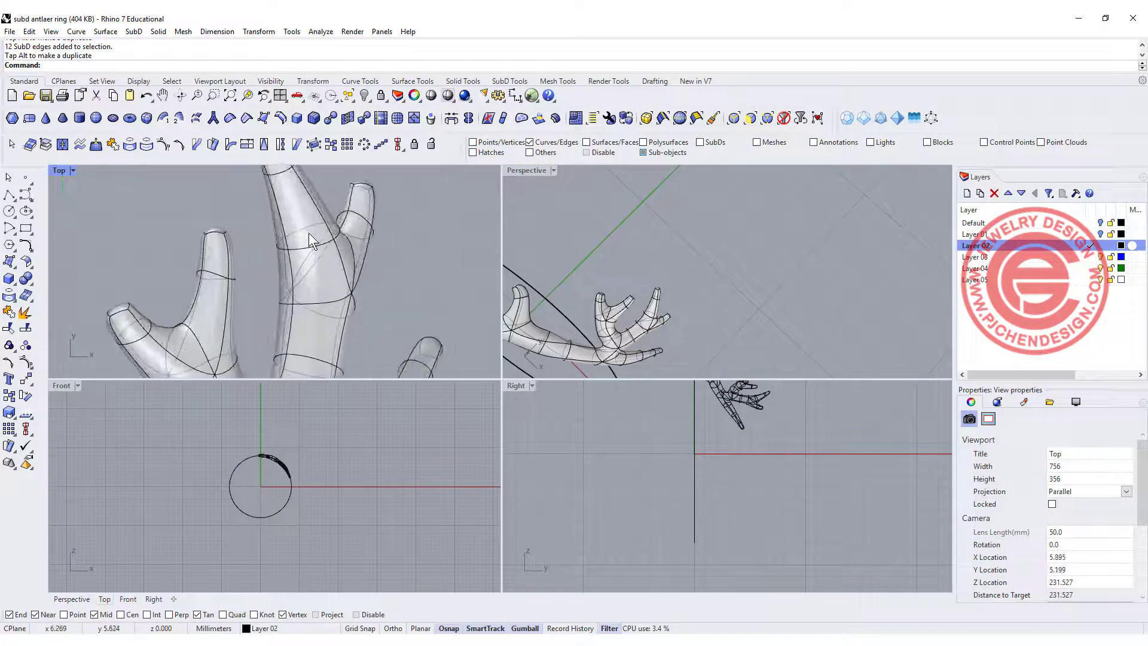
pyautogui.scroll(1, 293, 239)
pyautogui.keyDown('ctrl'); pyautogui.keyDown('shift'); pyautogui.click(277, 253); pyautogui.keyUp('shift'); pyautogui.keyUp('ctrl')
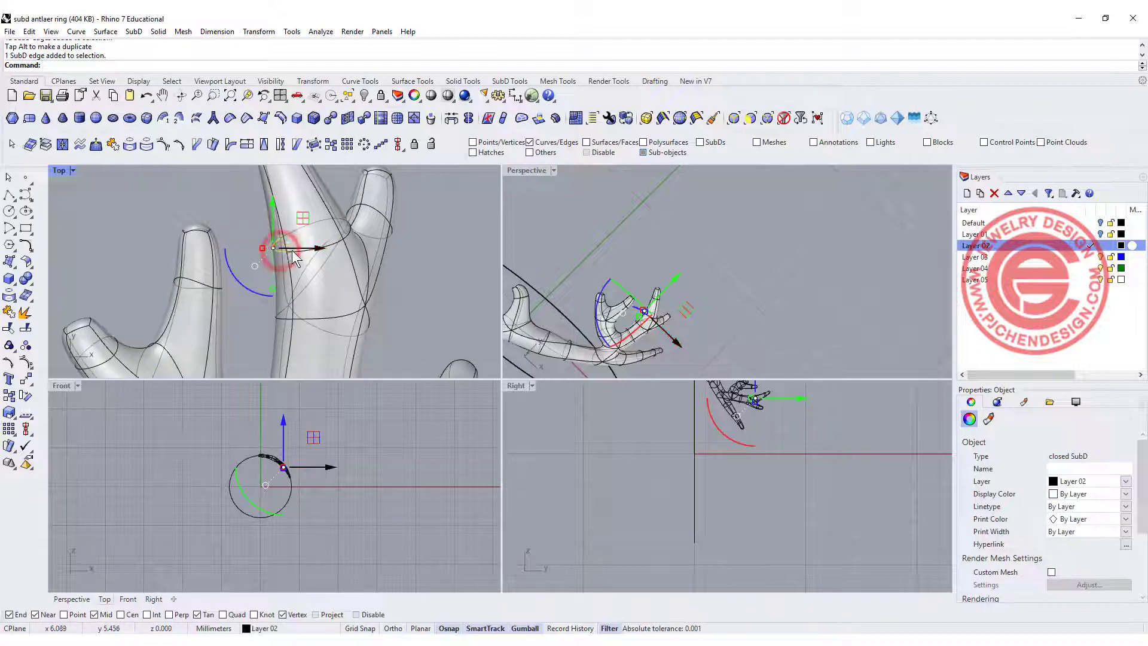
pyautogui.keyDown('ctrl'); pyautogui.keyDown('shift'); pyautogui.doubleClick(292, 251); pyautogui.keyUp('shift'); pyautogui.keyUp('ctrl')
pyautogui.keyDown('shift'); pyautogui.moveTo(265, 235); pyautogui.dragTo(281, 238); pyautogui.keyUp('shift')
pyautogui.click(236, 189)
pyautogui.scroll(-8, 400, 258)
pyautogui.moveTo(440, 262); pyautogui.dragTo(446, 252, button='right')
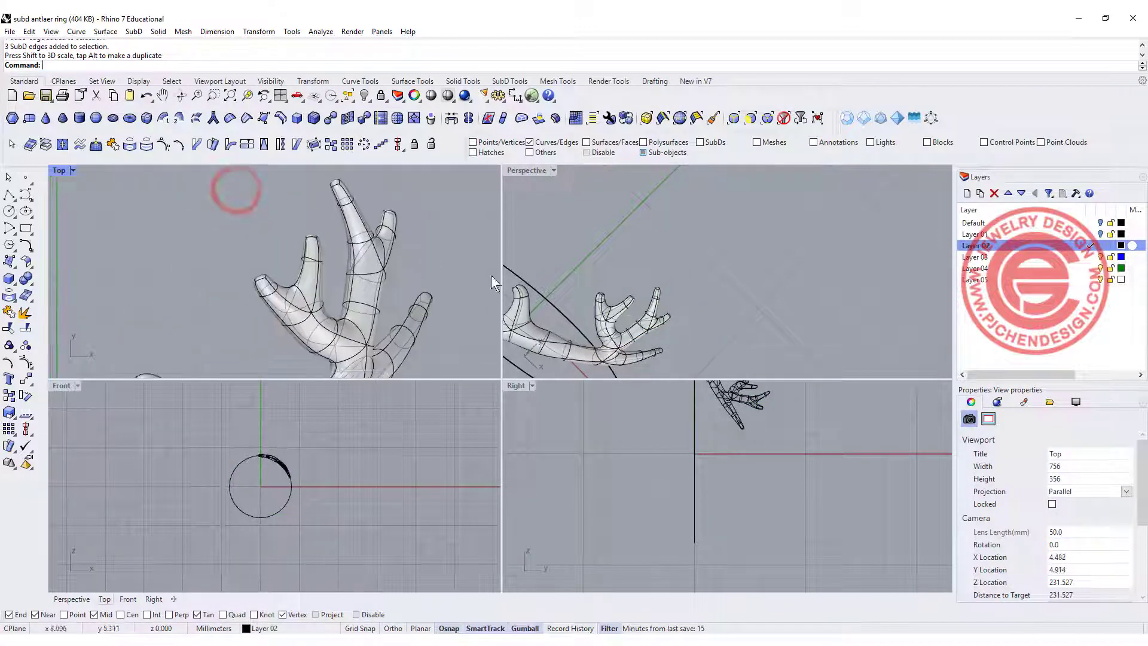
# Examine how the antler follows the ring circle in the Front and Perspective views.
pyautogui.click(700, 256)
pyautogui.scroll(10, 265, 467)
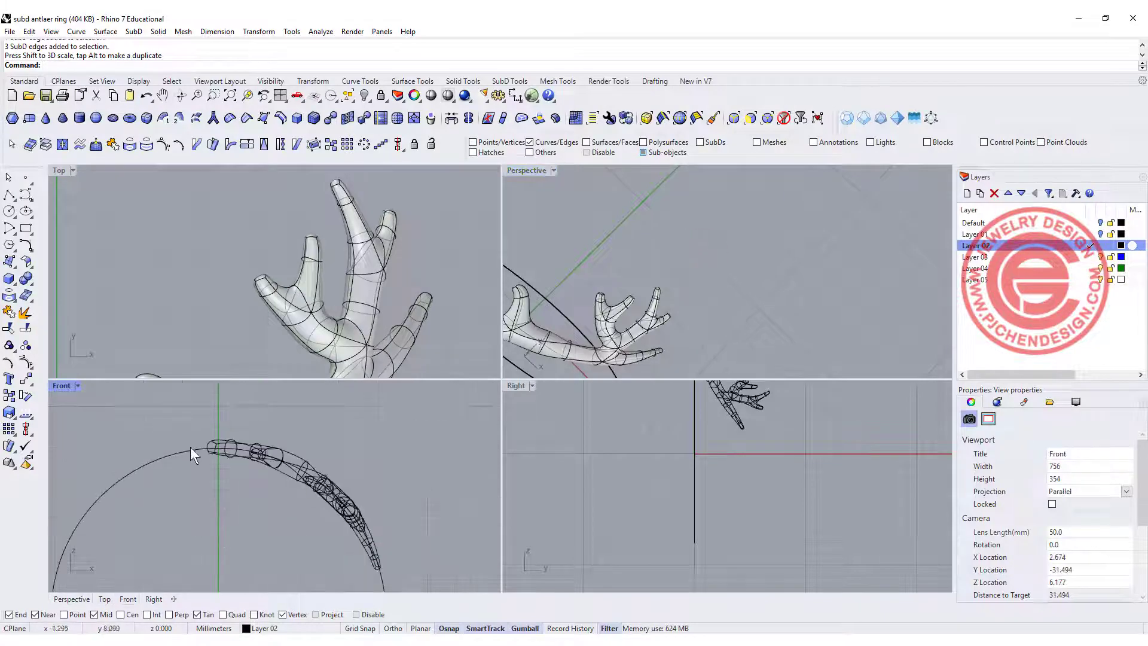
pyautogui.moveTo(197, 466); pyautogui.dragTo(128, 440, button='right')
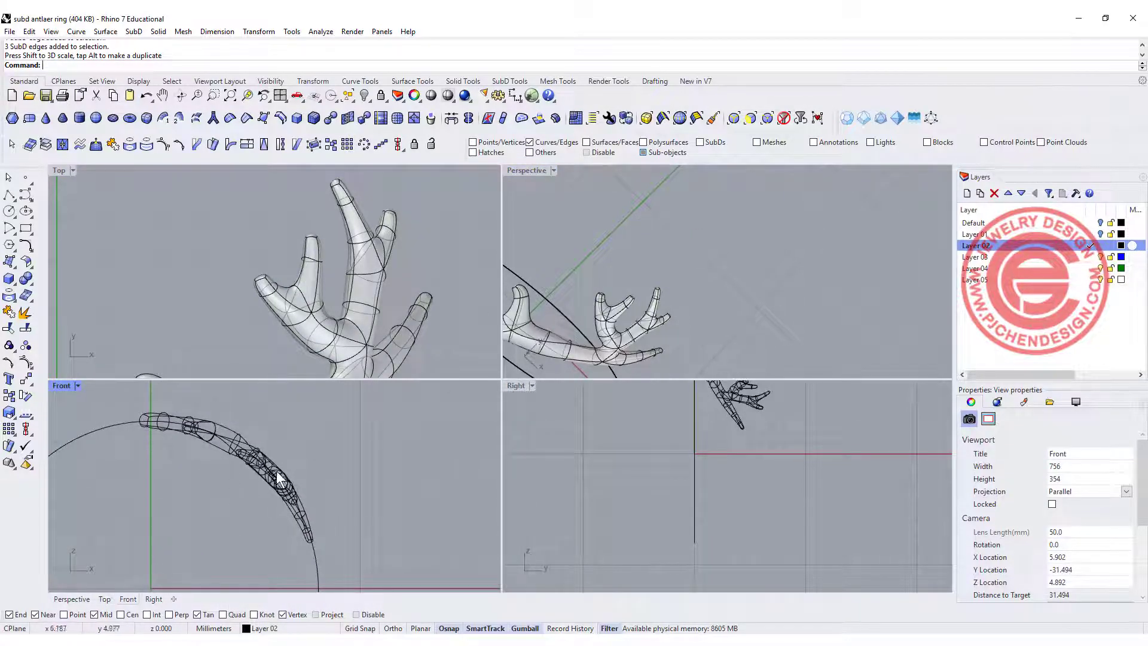
pyautogui.click(713, 265)
pyautogui.doubleClick(515, 170)
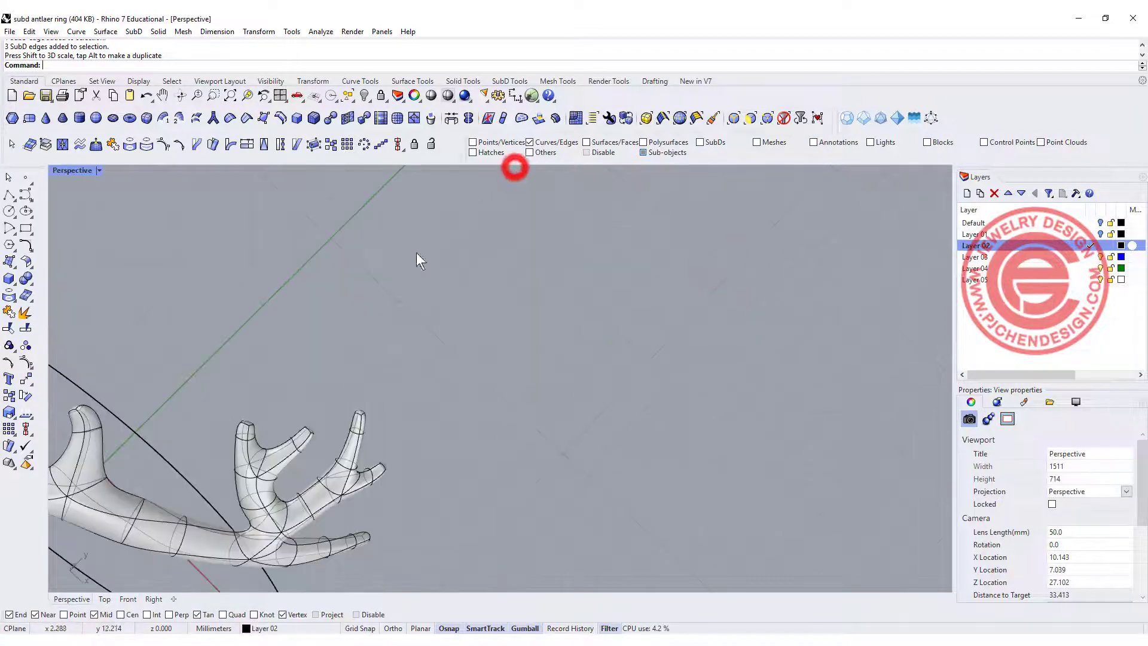
pyautogui.scroll(-3, 421, 281)
pyautogui.moveTo(427, 310); pyautogui.dragTo(426, 342, button='right')
pyautogui.scroll(2, 422, 350)
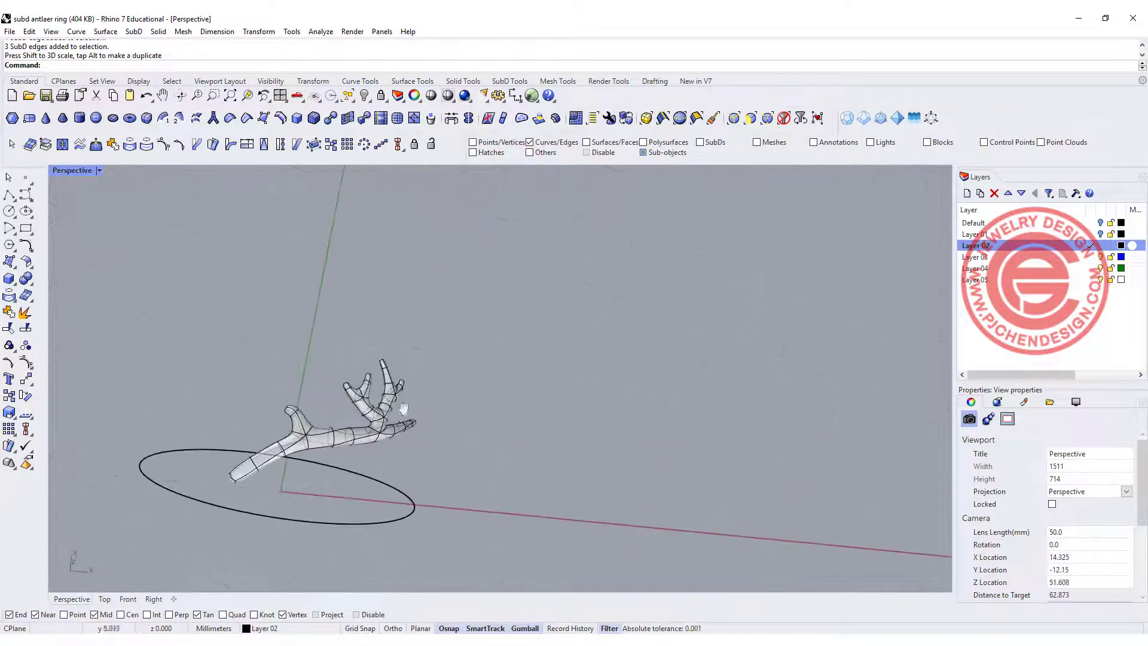
pyautogui.moveTo(402, 409)
pyautogui.keyDown('shift'); pyautogui.mouseDown(button='right')
pyautogui.moveTo(488, 323)
pyautogui.moveTo(568, 295)
pyautogui.moveTo(495, 307)
pyautogui.mouseUp(button='right'); pyautogui.keyUp('shift')
pyautogui.scroll(2, 489, 323)
# Set the Right view to Ghosted display mode.
pyautogui.click(510, 383)
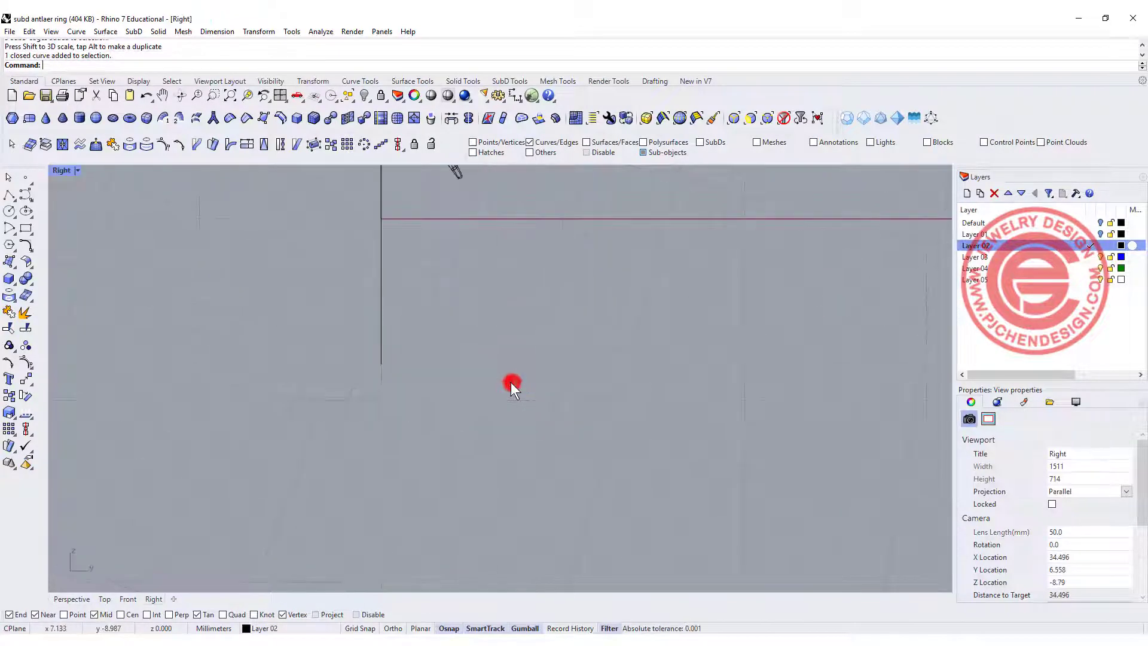
pyautogui.moveTo(353, 326); pyautogui.dragTo(403, 402, button='right')
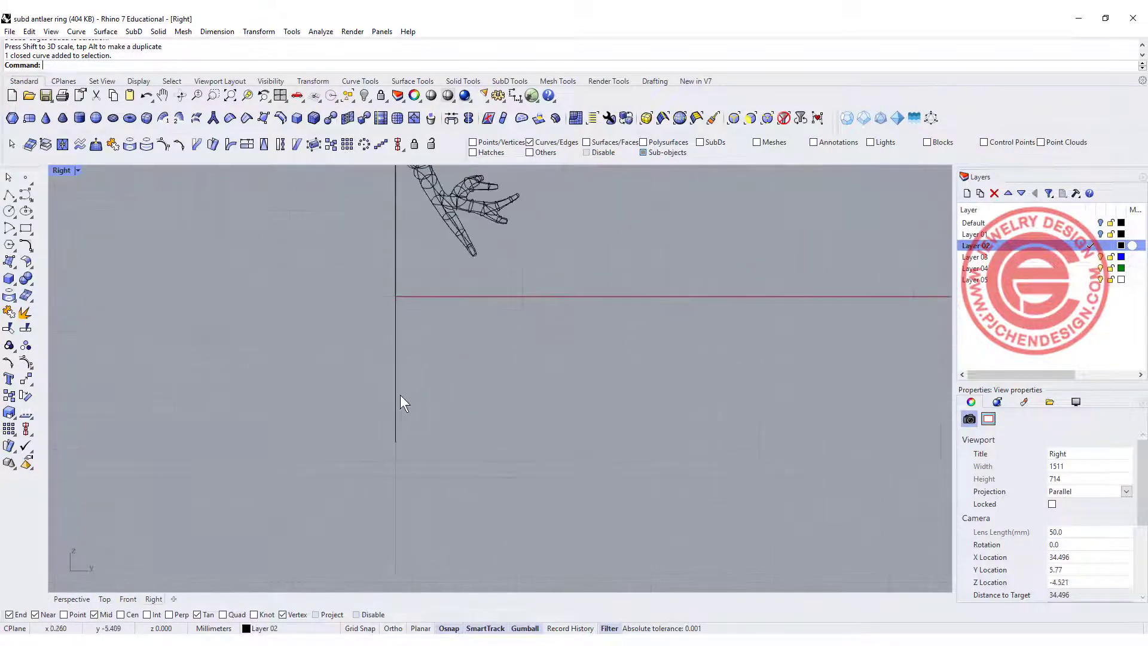
pyautogui.click(78, 170)
pyautogui.click(75, 255)
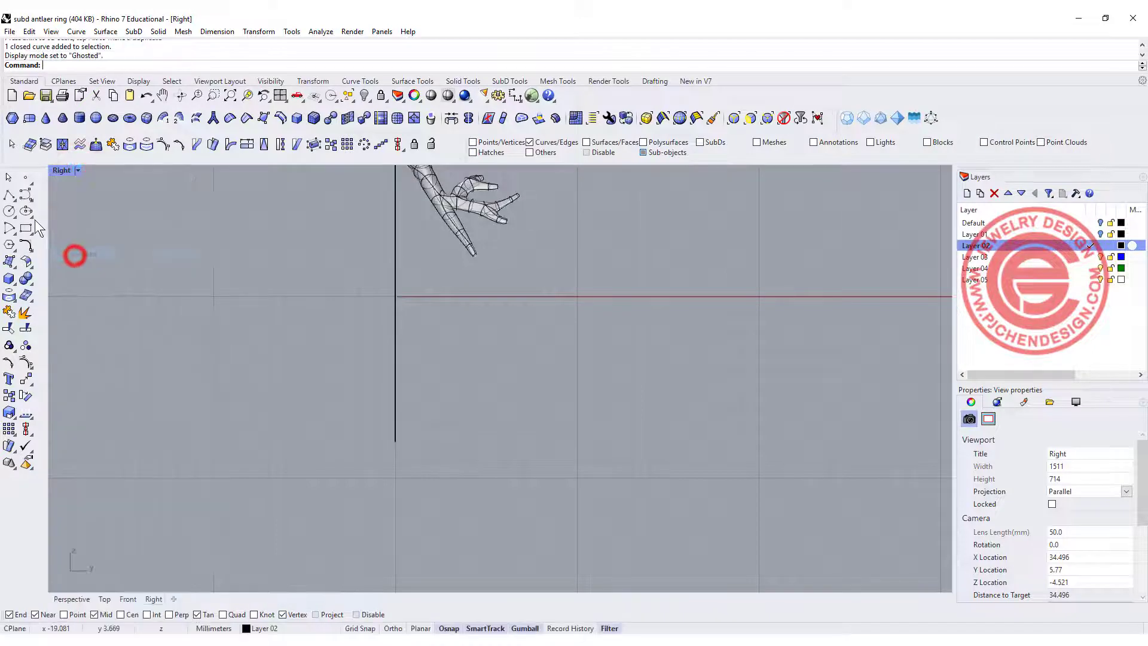
# Draw a conic-cornered rounded rectangle about 1.9 mm square in the Right view, starting at the ring circle's lowest point.
pyautogui.click(30, 233)
pyautogui.click(109, 236)
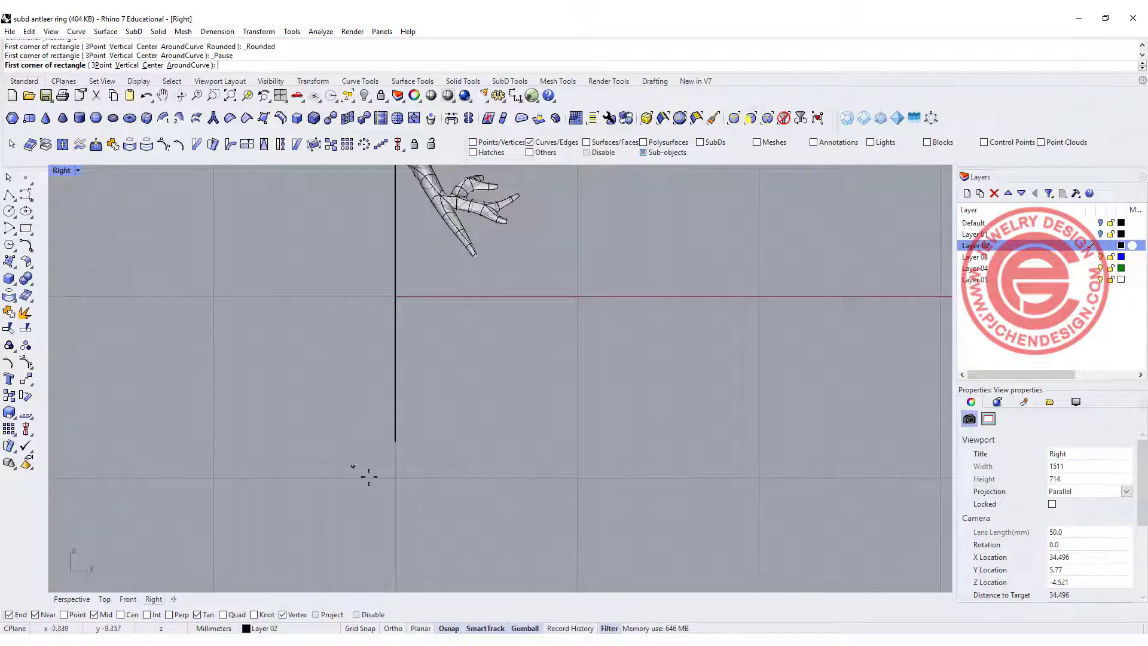
pyautogui.click(395, 442)
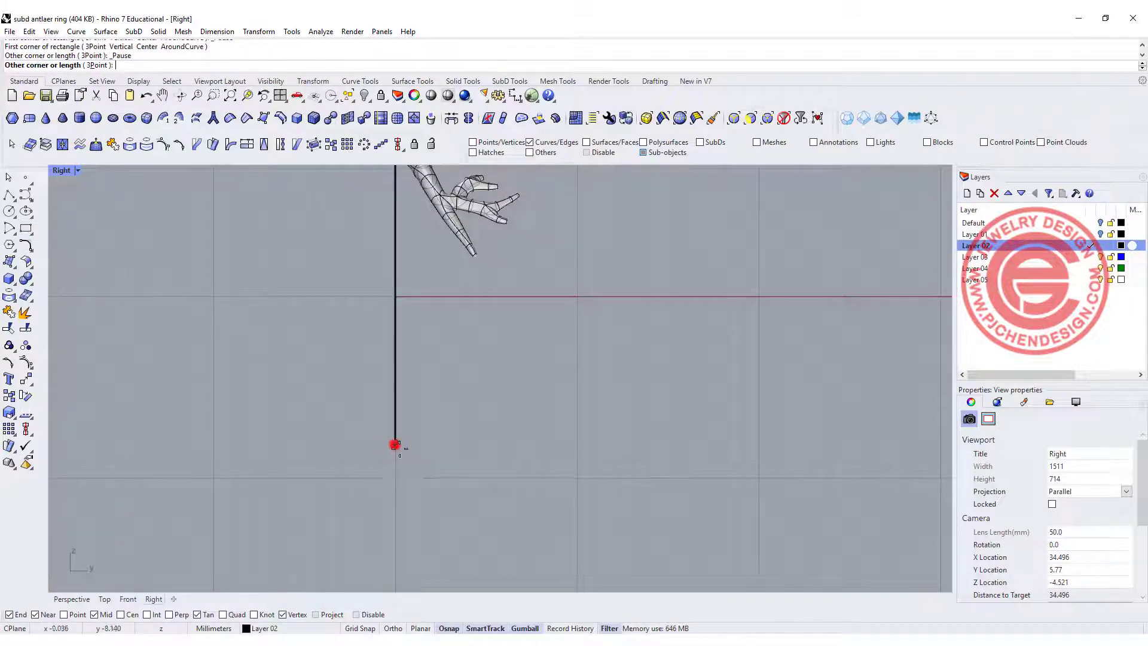
pyautogui.click(429, 474)
pyautogui.scroll(3, 428, 472)
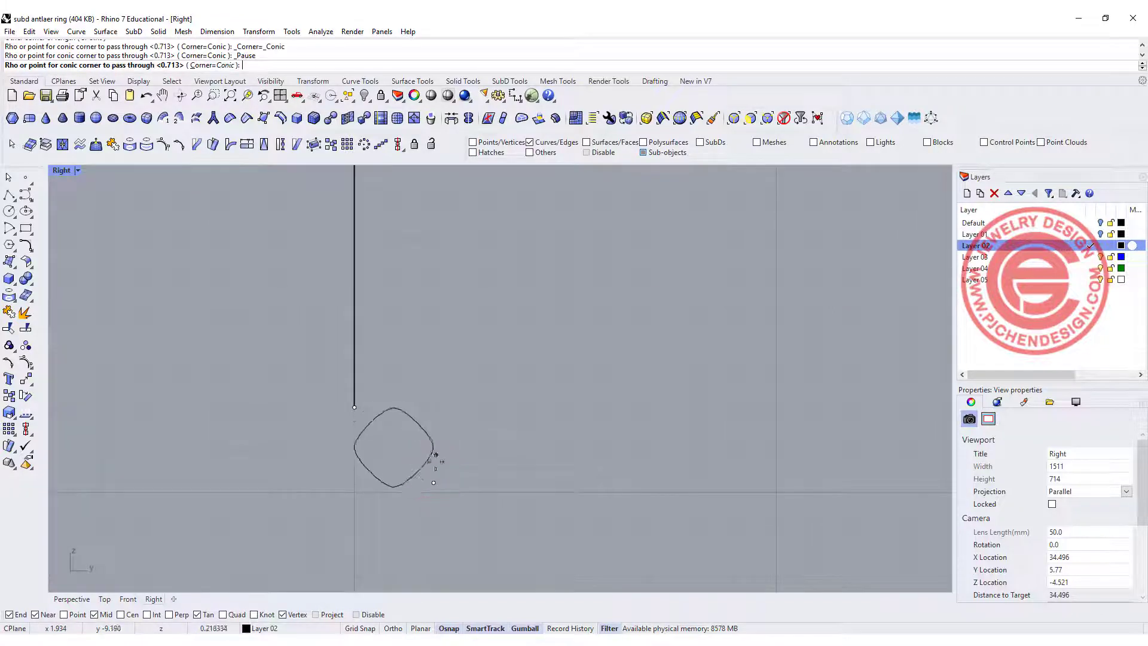
pyautogui.click(436, 472)
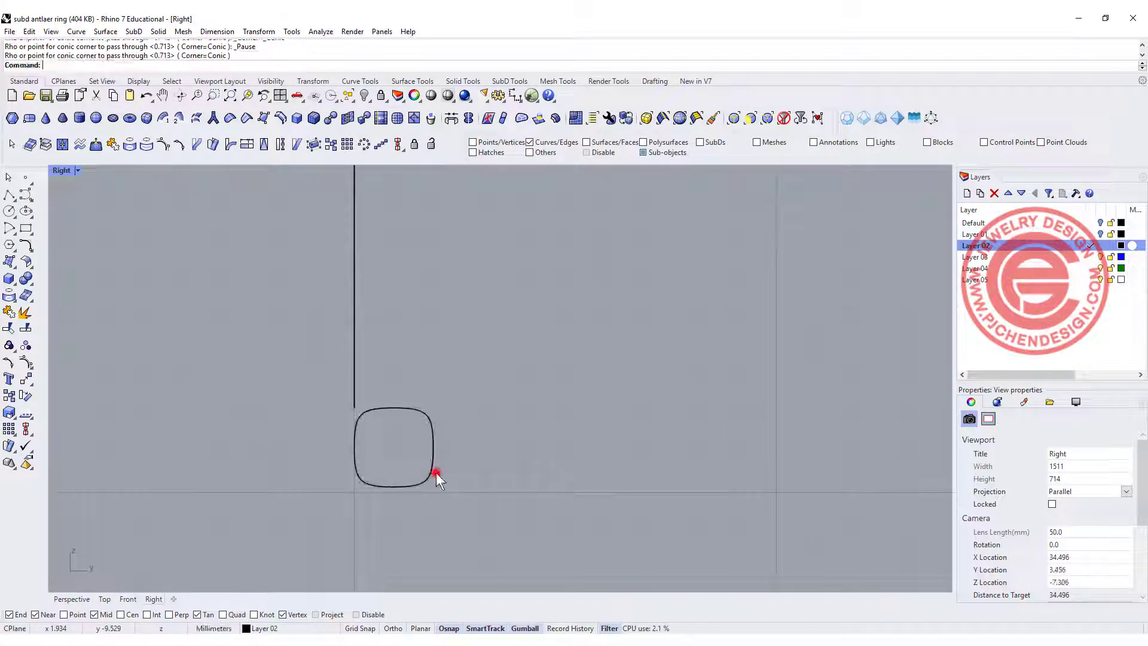
# Move the rounded rectangle from its top midpoint to the ring circle's lowest point so it is centred on the circle.
pyautogui.keyDown('ctrl'); pyautogui.keyDown('shift'); pyautogui.click(431, 421); pyautogui.keyUp('shift'); pyautogui.keyUp('ctrl')
pyautogui.click(566, 446)
pyautogui.moveTo(218, 362); pyautogui.dragTo(454, 503)
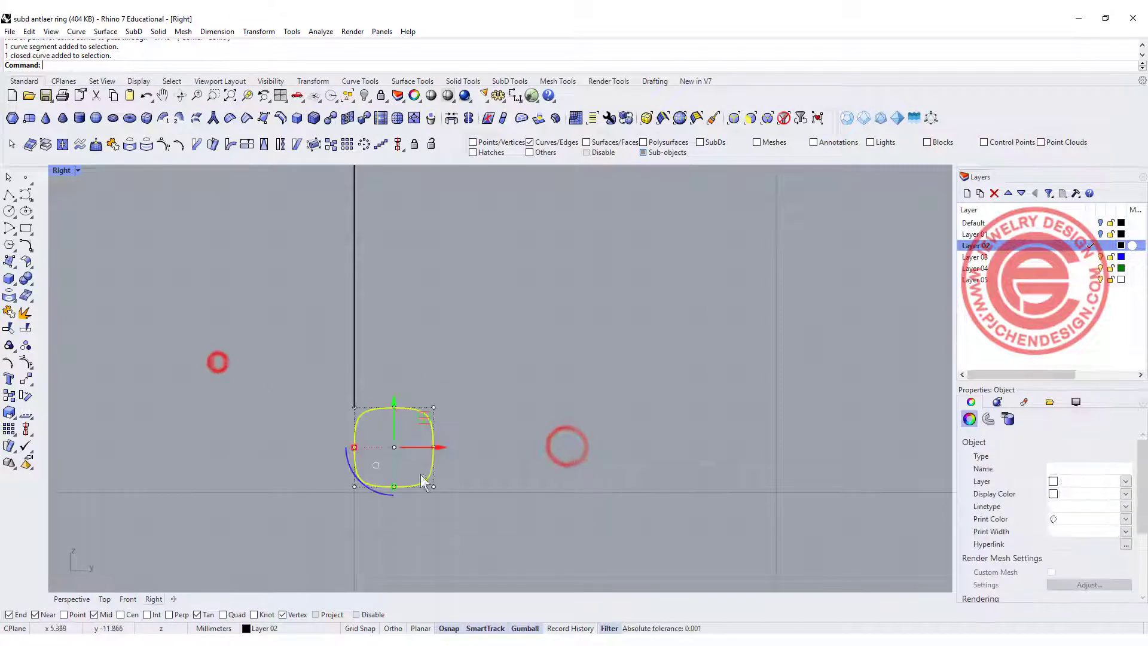
pyautogui.click(26, 380)
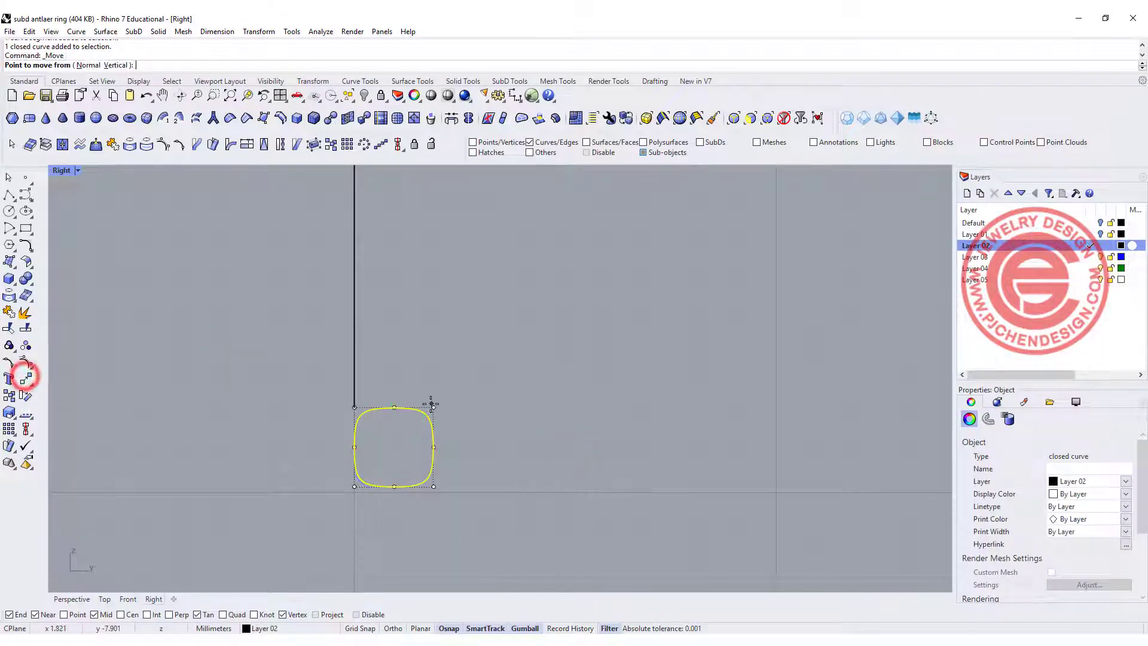
pyautogui.click(394, 408)
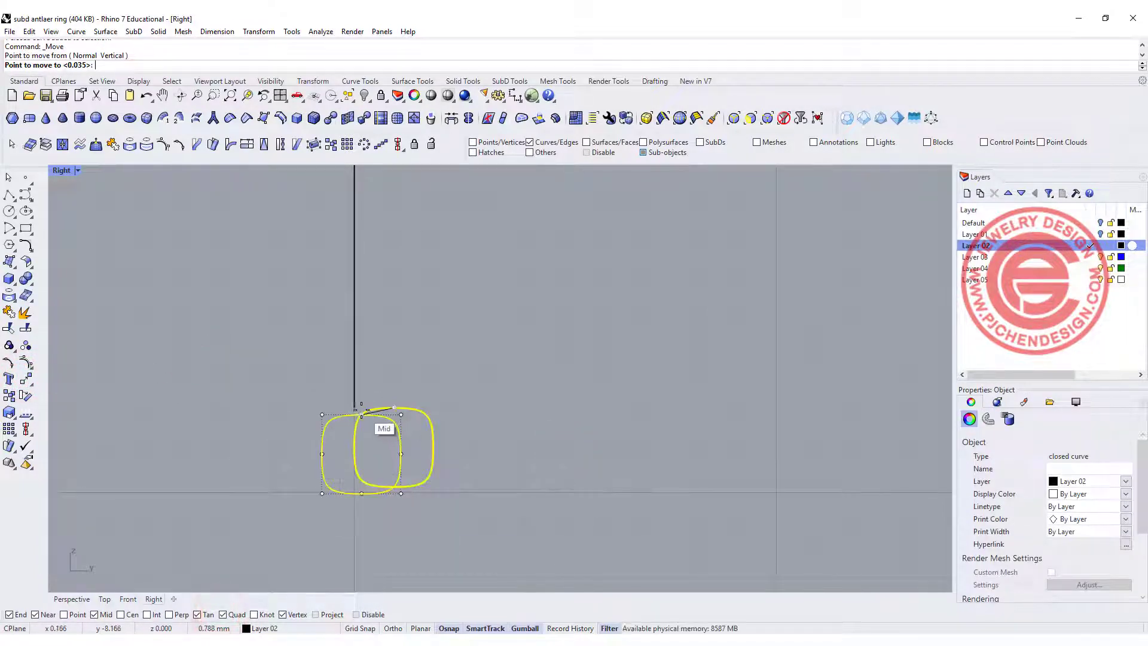
pyautogui.click(354, 407)
pyautogui.click(587, 377)
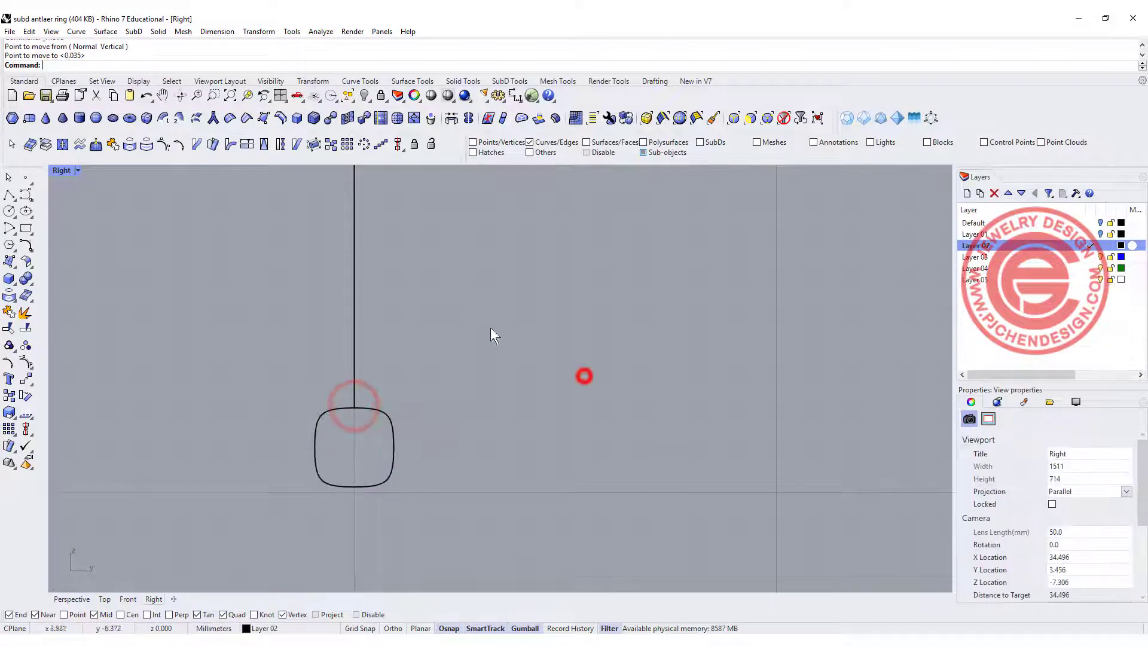
# Reset the selection filter to allow all object types and select the rounded rectangle as a whole curve.
pyautogui.scroll(-3, 496, 335)
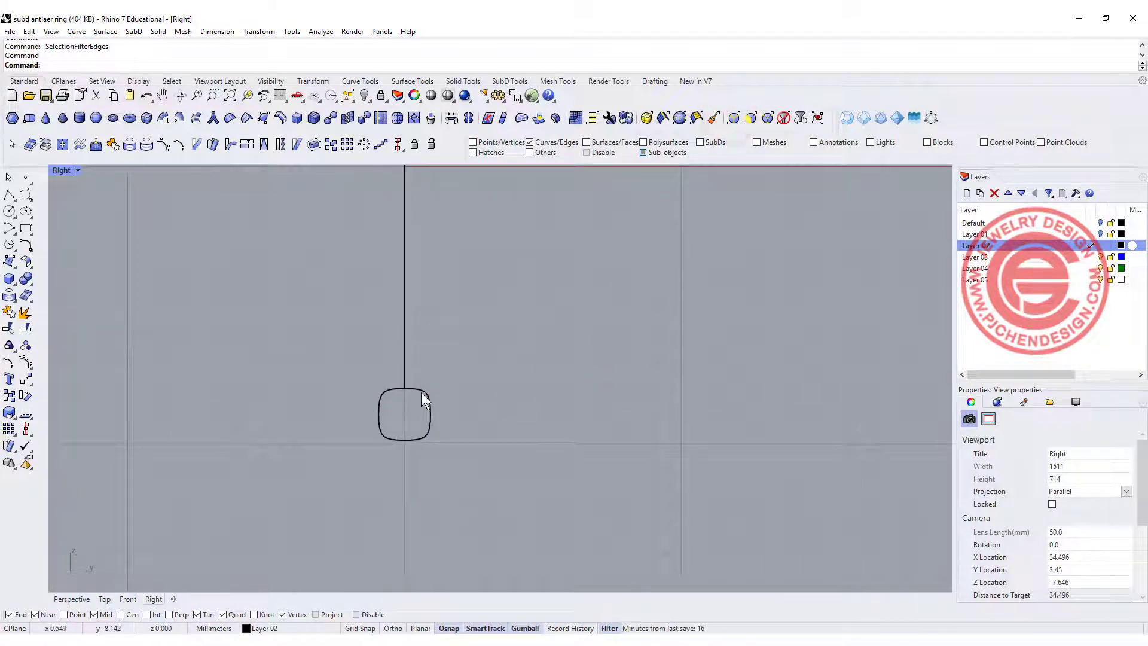
pyautogui.keyDown('ctrl'); pyautogui.keyDown('shift'); pyautogui.click(429, 394); pyautogui.keyUp('shift'); pyautogui.keyUp('ctrl')
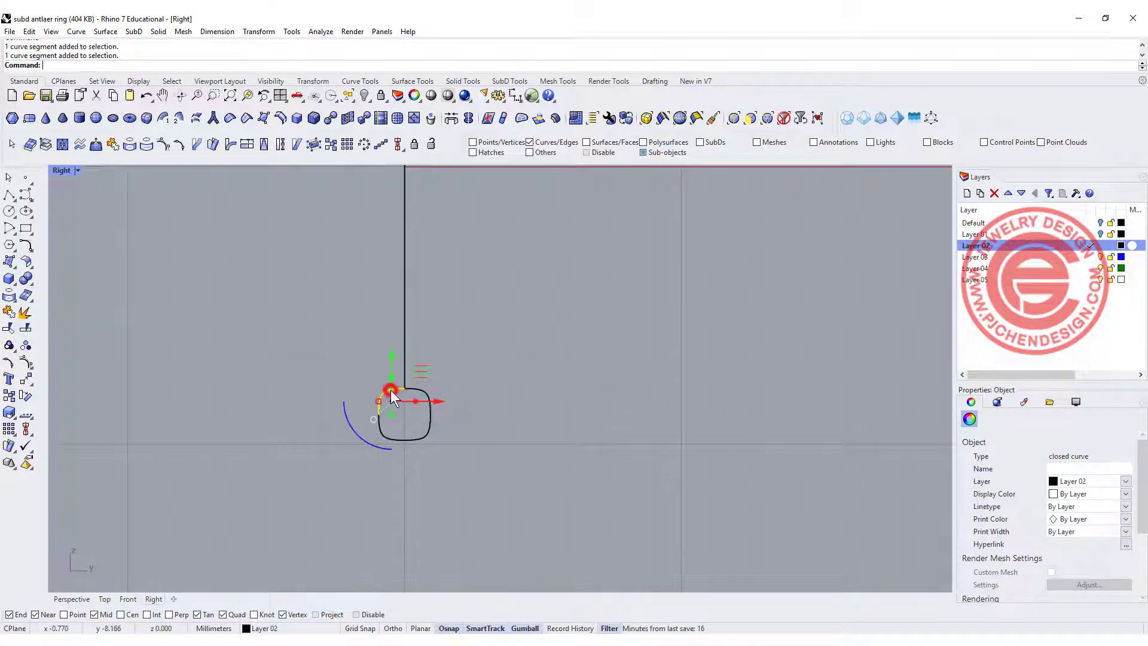
pyautogui.keyDown('ctrl'); pyautogui.keyDown('shift'); pyautogui.click(379, 431); pyautogui.keyUp('shift'); pyautogui.keyUp('ctrl')
pyautogui.keyDown('ctrl'); pyautogui.keyDown('shift'); pyautogui.click(419, 438); pyautogui.keyUp('shift'); pyautogui.keyUp('ctrl')
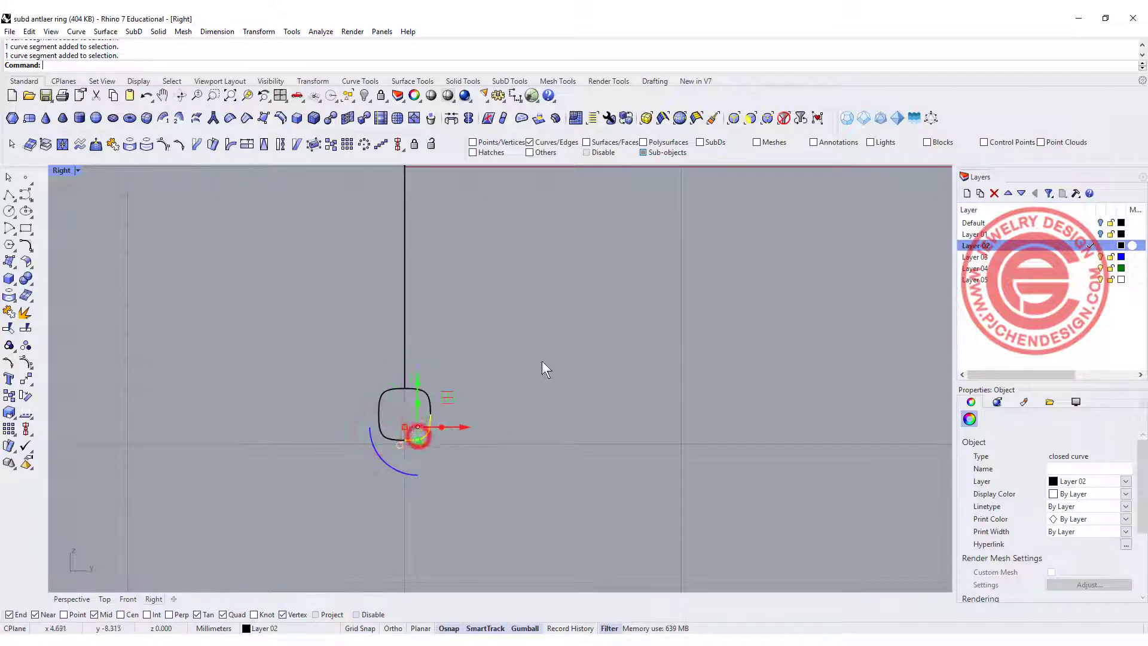
pyautogui.click(783, 118)
pyautogui.click(321, 308)
pyautogui.click(486, 431)
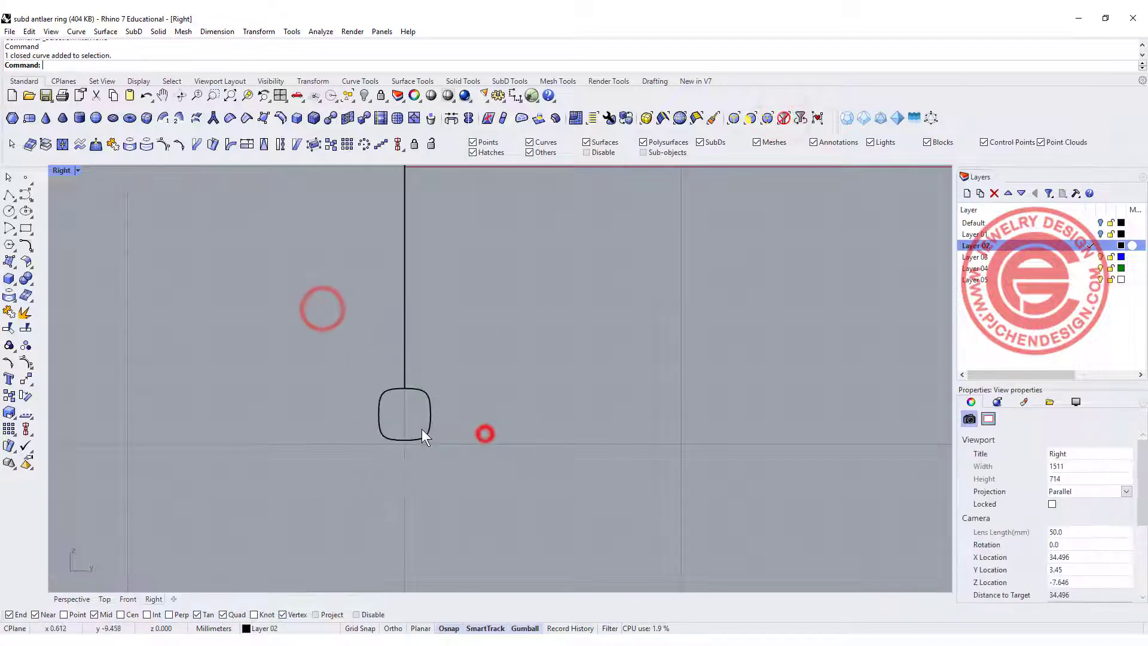
pyautogui.click(424, 427)
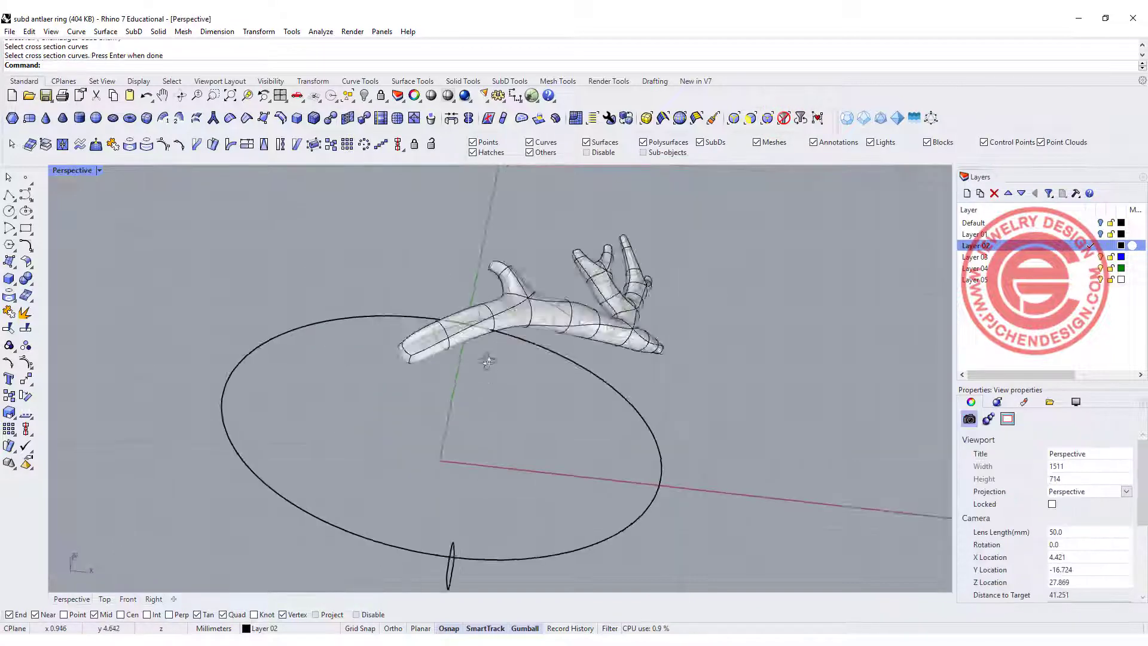
pyautogui.moveTo(488, 361); pyautogui.dragTo(474, 347, button='right')
pyautogui.scroll(2, 454, 263)
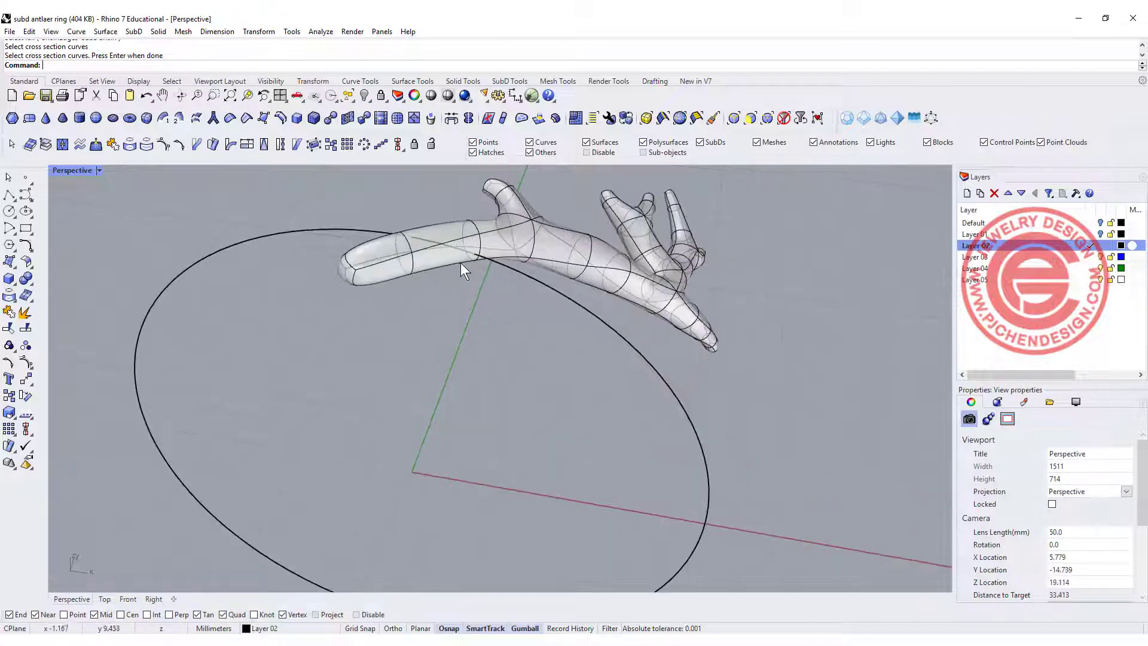
pyautogui.moveTo(478, 252); pyautogui.dragTo(473, 229, button='right')
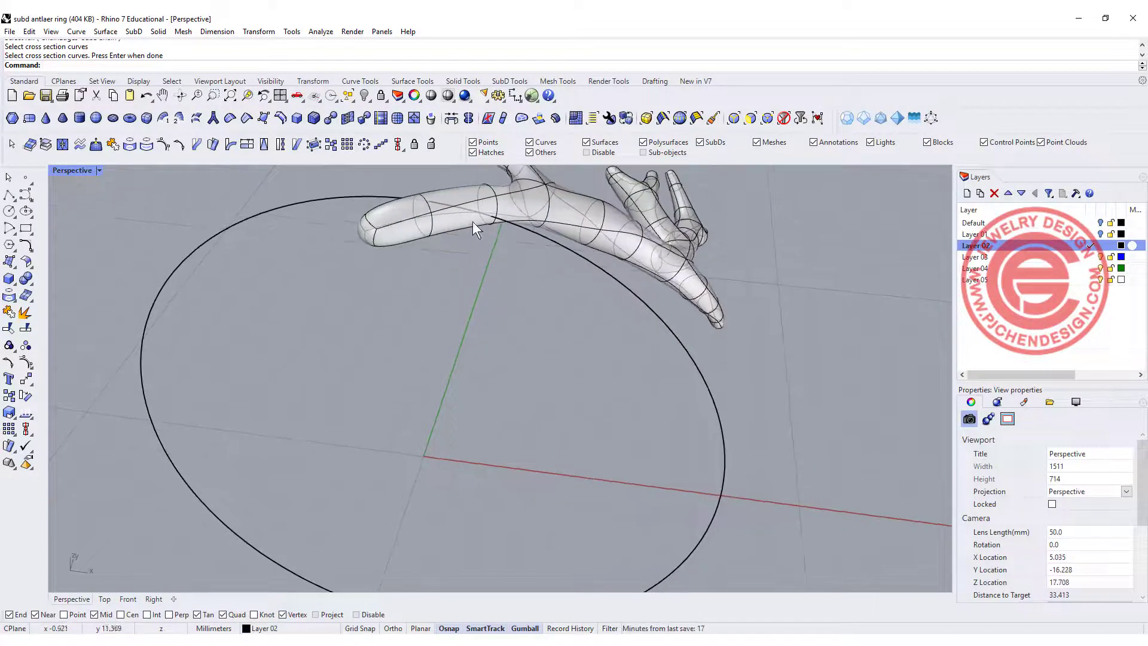
pyautogui.moveTo(502, 273)
pyautogui.mouseDown(button='right')
pyautogui.moveTo(517, 293)
pyautogui.moveTo(536, 283)
pyautogui.mouseUp(button='right')
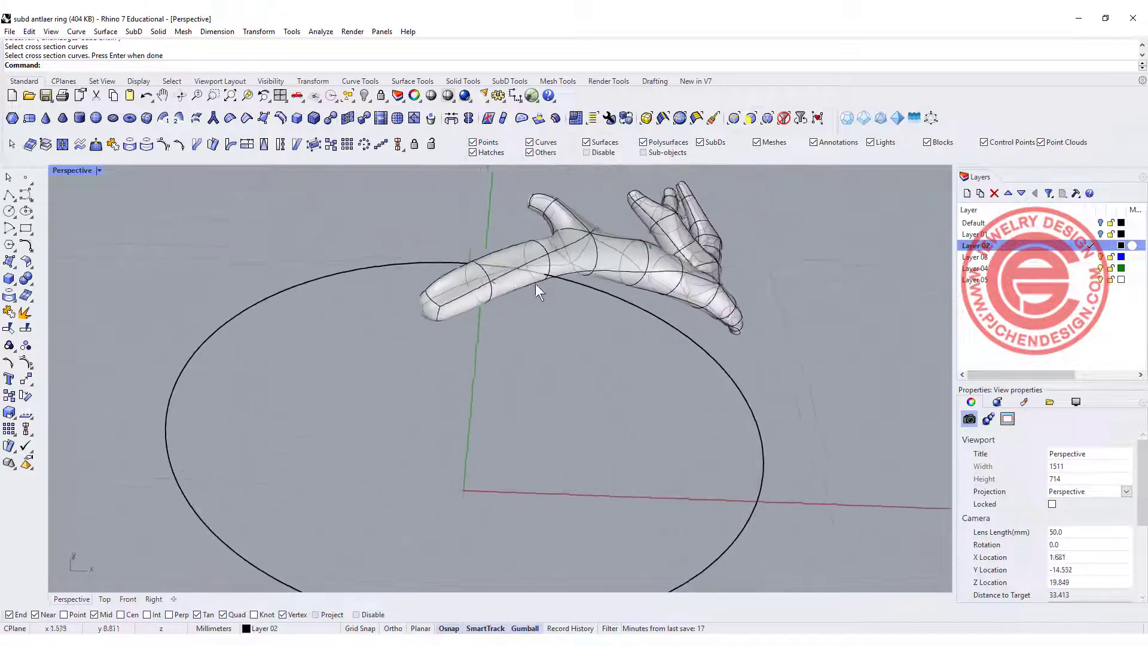
pyautogui.scroll(2, 536, 283)
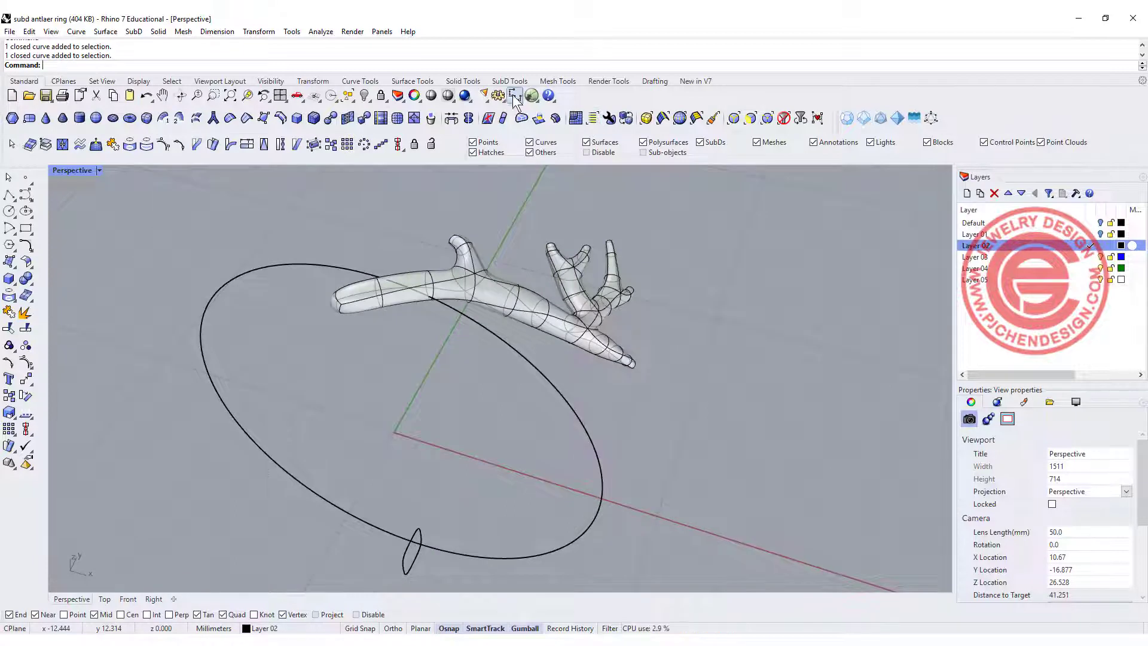
pyautogui.click(134, 31)
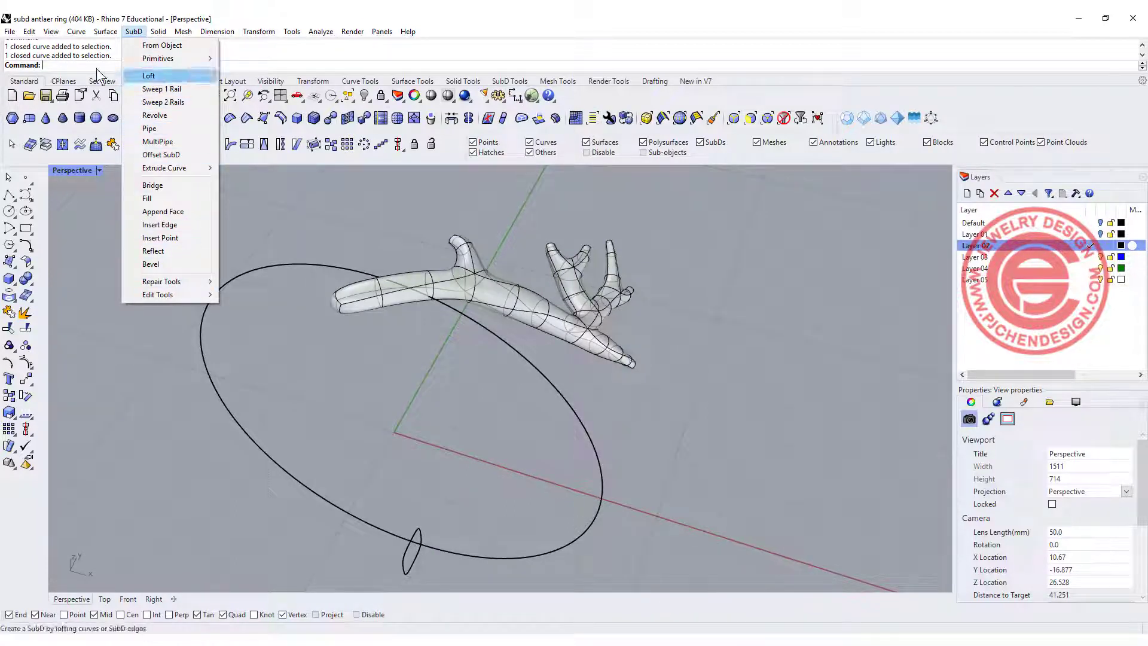
pyautogui.click(75, 199)
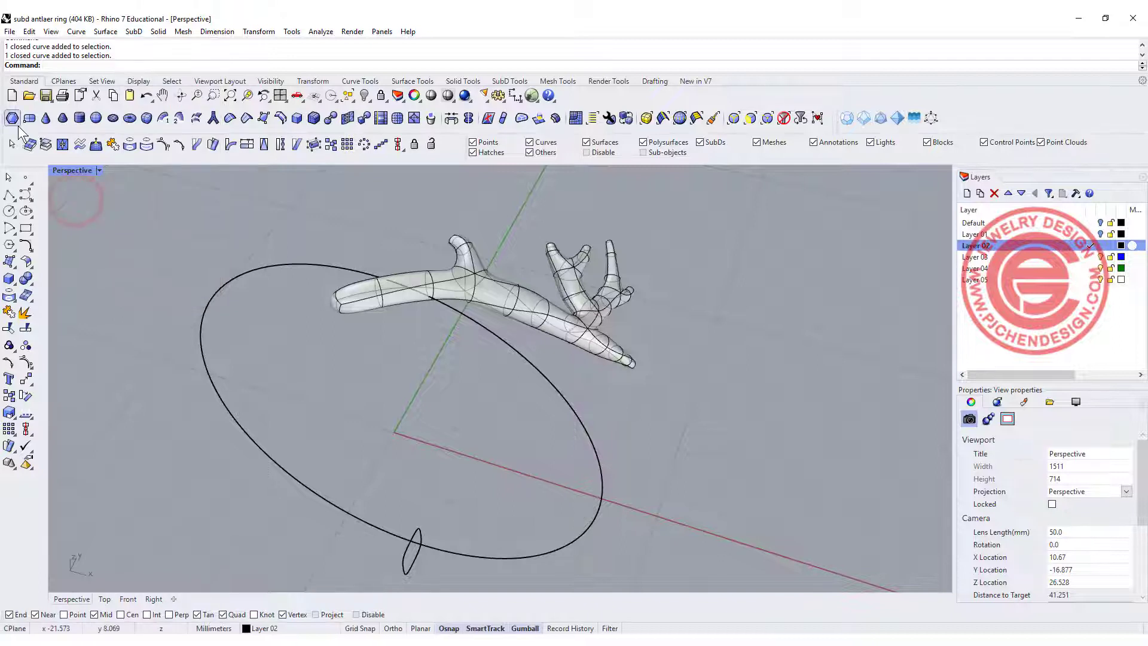
pyautogui.click(162, 118)
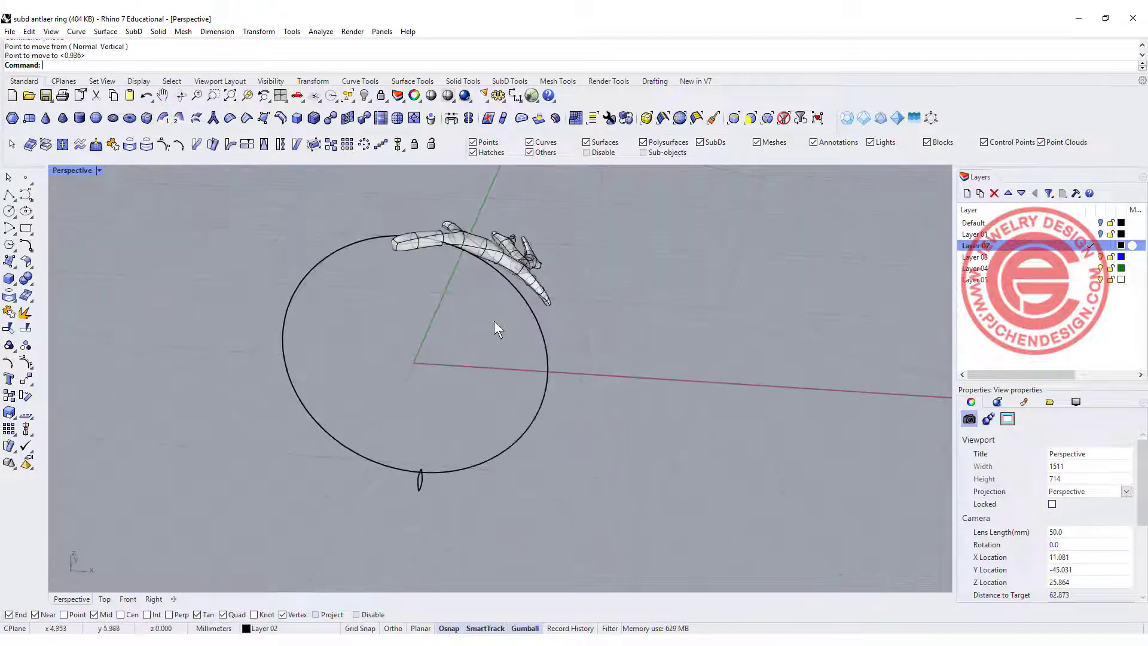
# Sweep the rounded rectangle along the ring circle with SubD Sweep 1 Rail, using 6 shape segments and 16 rail segments.
pyautogui.moveTo(496, 328); pyautogui.dragTo(440, 269, button='right')
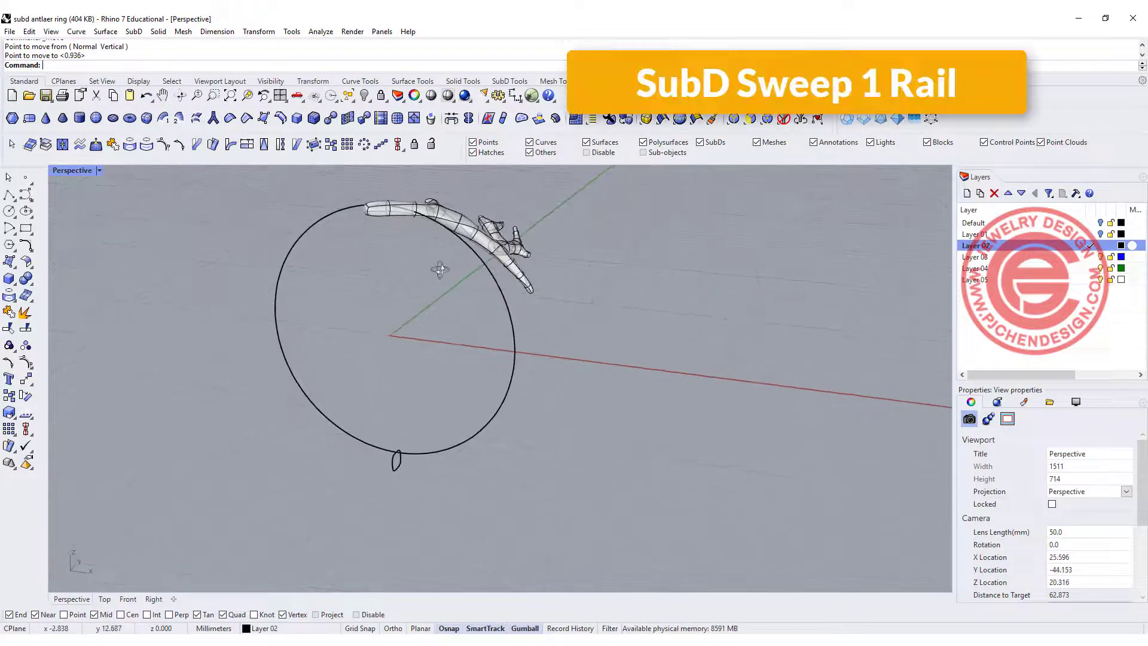
pyautogui.click(163, 120)
pyautogui.click(414, 456)
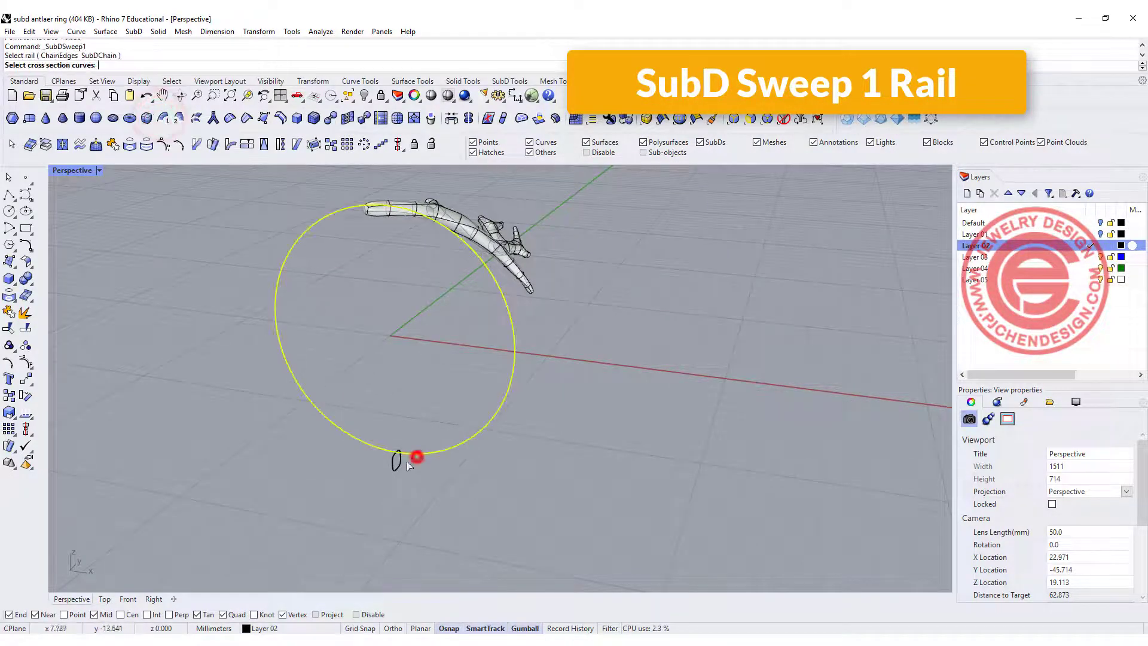
pyautogui.click(399, 469)
pyautogui.press('Return')
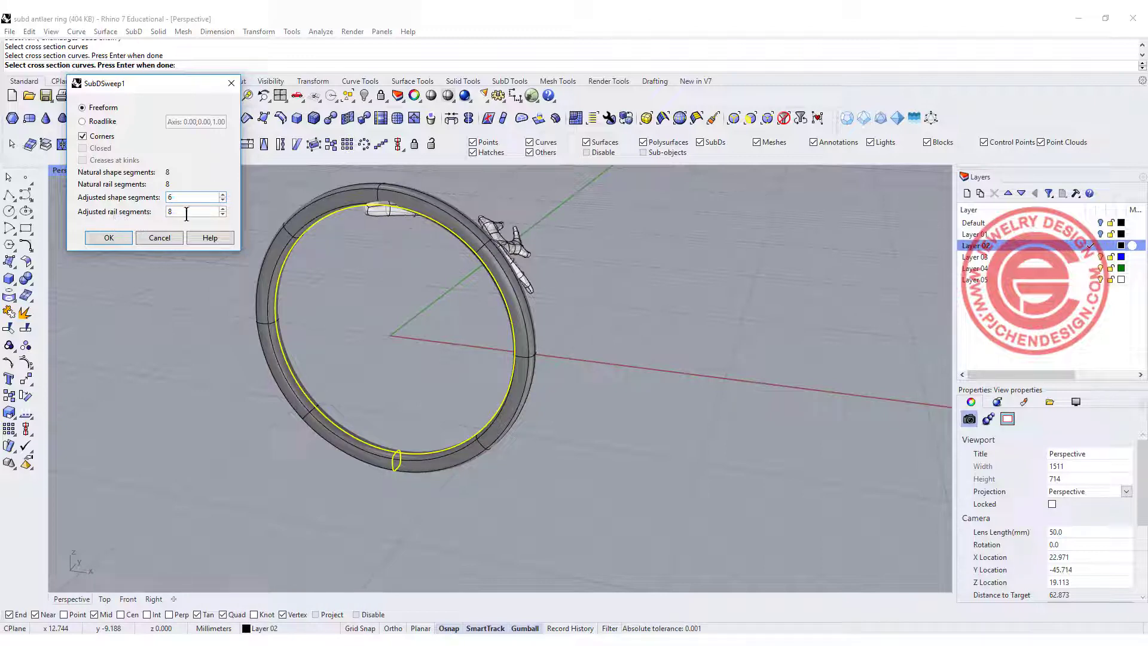
pyautogui.write('16')
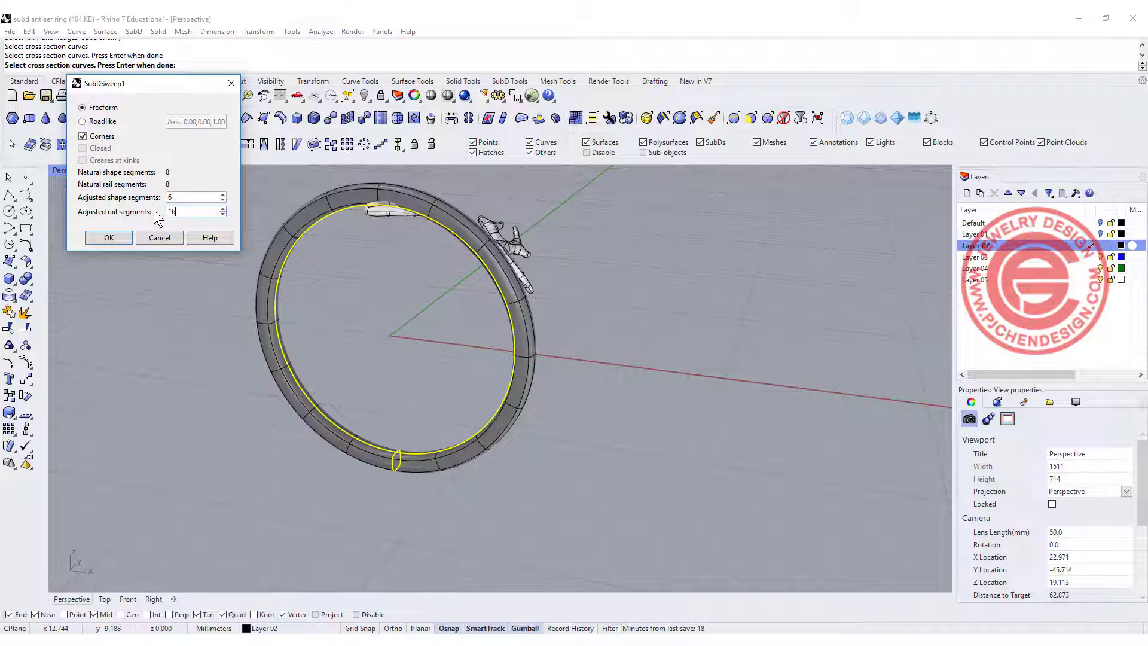
pyautogui.moveTo(376, 239); pyautogui.dragTo(440, 291, button='right')
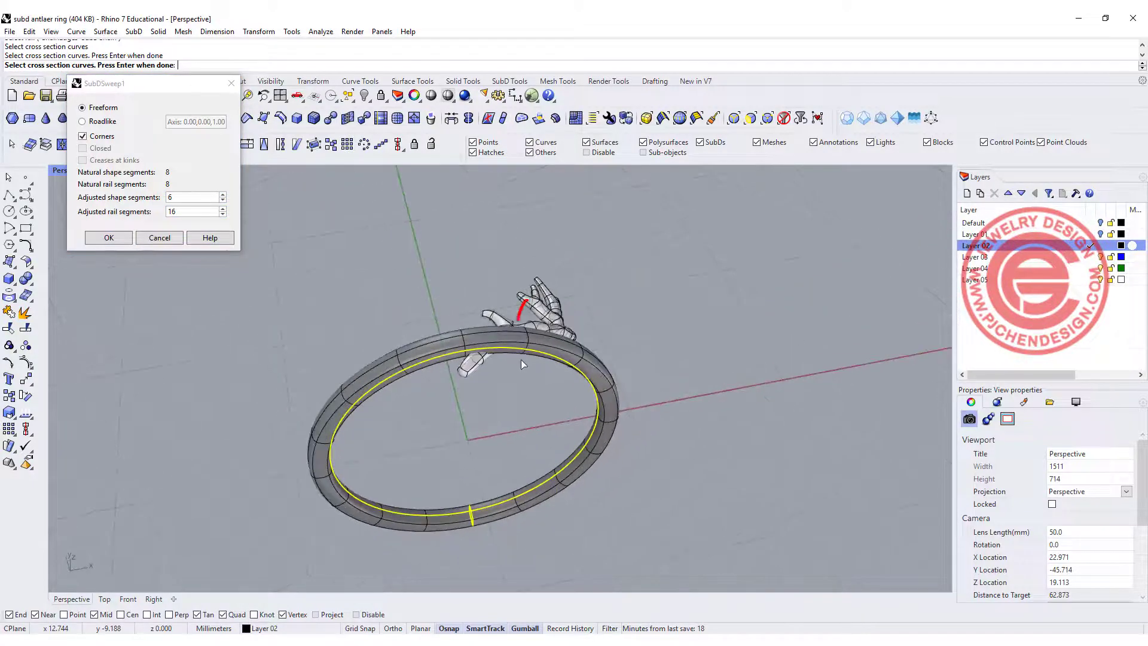
pyautogui.scroll(5, 498, 264)
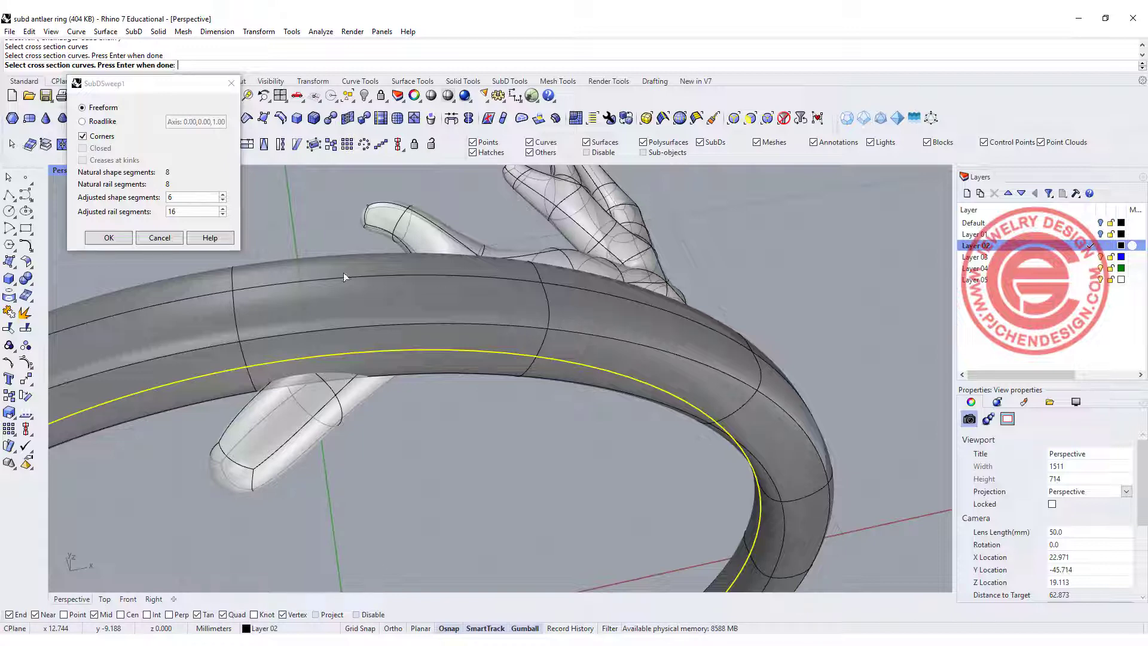
pyautogui.click(109, 234)
pyautogui.click(774, 310)
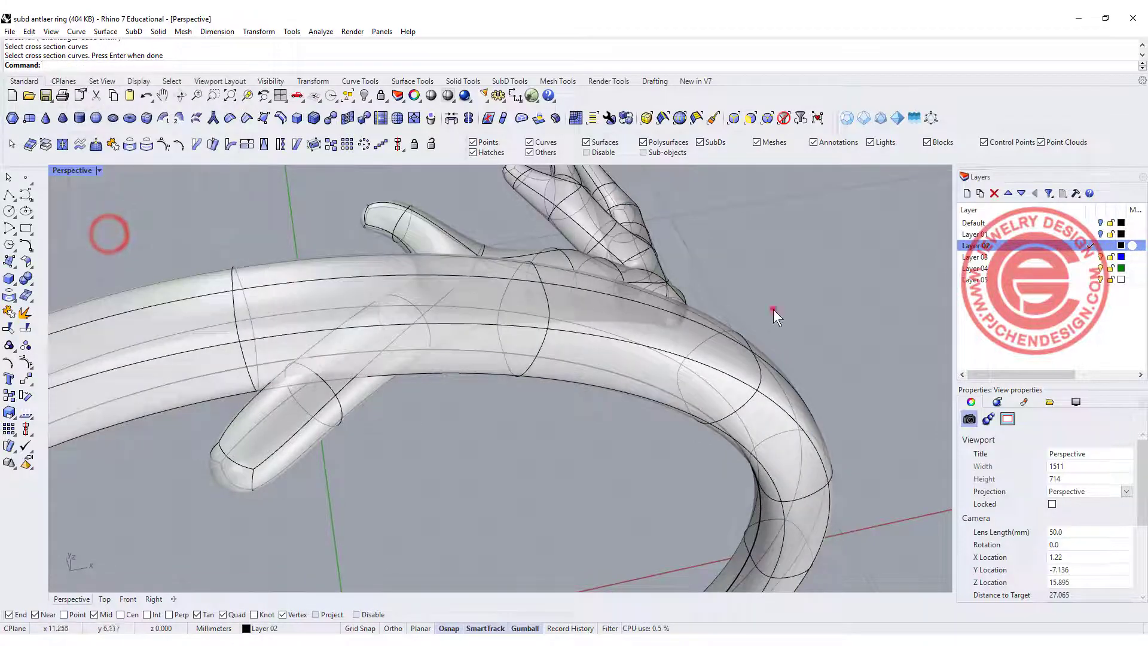
# Limit the selection to faces and delete the half of the ring band on the negative X side.
pyautogui.scroll(-6, 774, 310)
pyautogui.moveTo(776, 333); pyautogui.dragTo(687, 337, button='right')
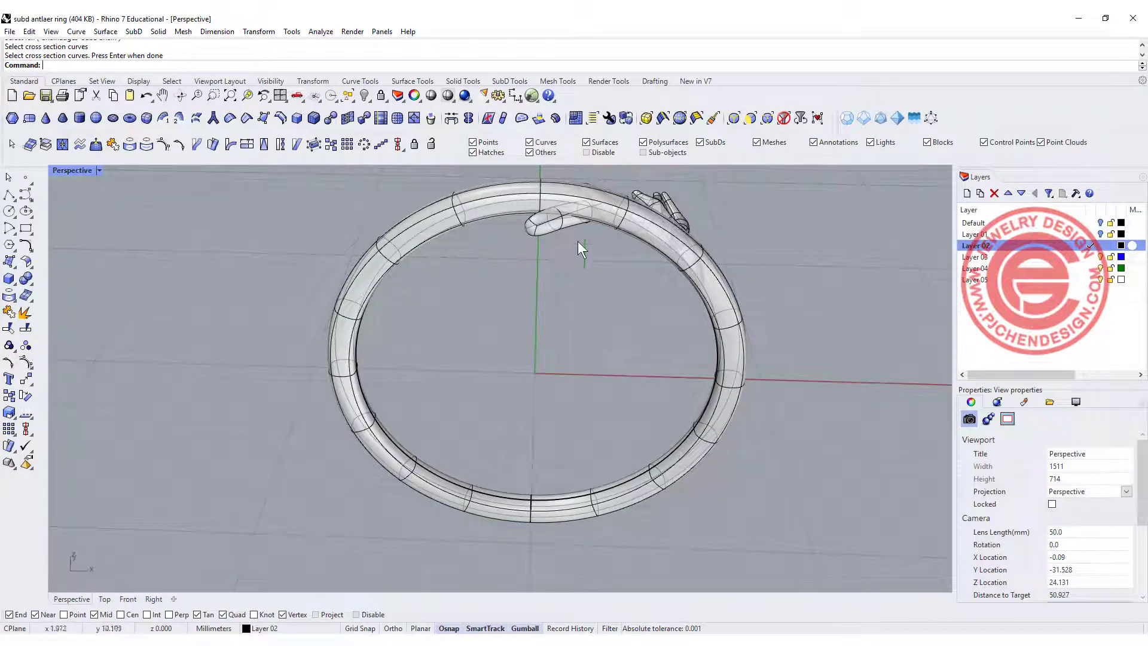
pyautogui.click(750, 118)
pyautogui.moveTo(512, 533); pyautogui.dragTo(271, 233)
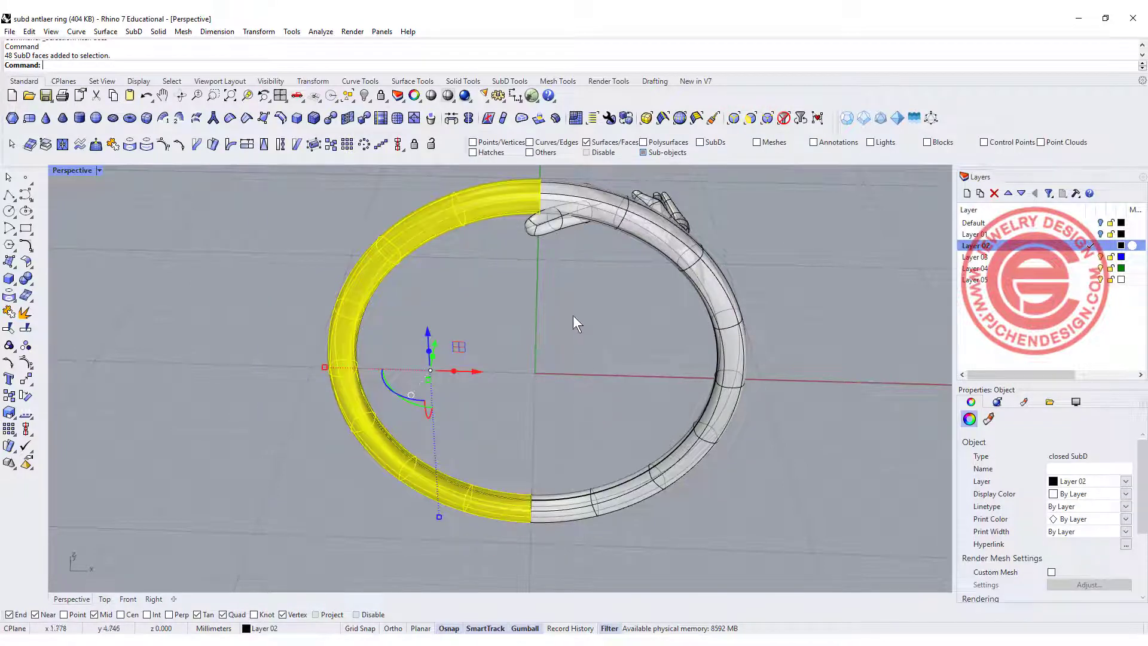
pyautogui.press('Delete')
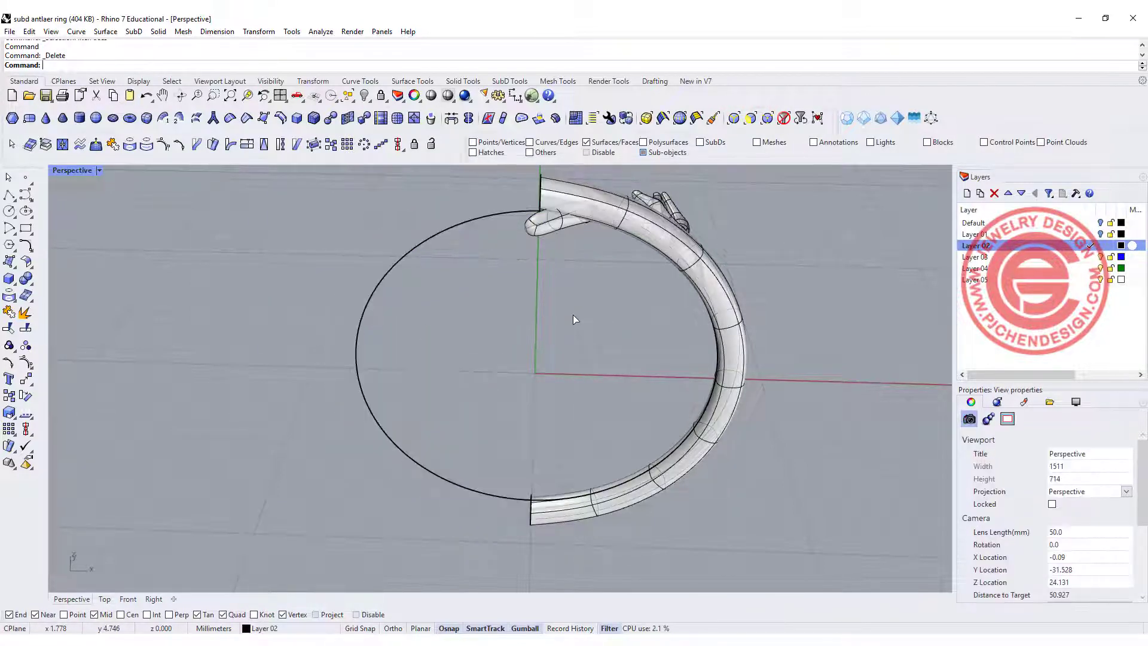
# Delete the ring of faces at the upper open end of the remaining half band.
pyautogui.scroll(2, 575, 208)
pyautogui.scroll(3, 612, 263)
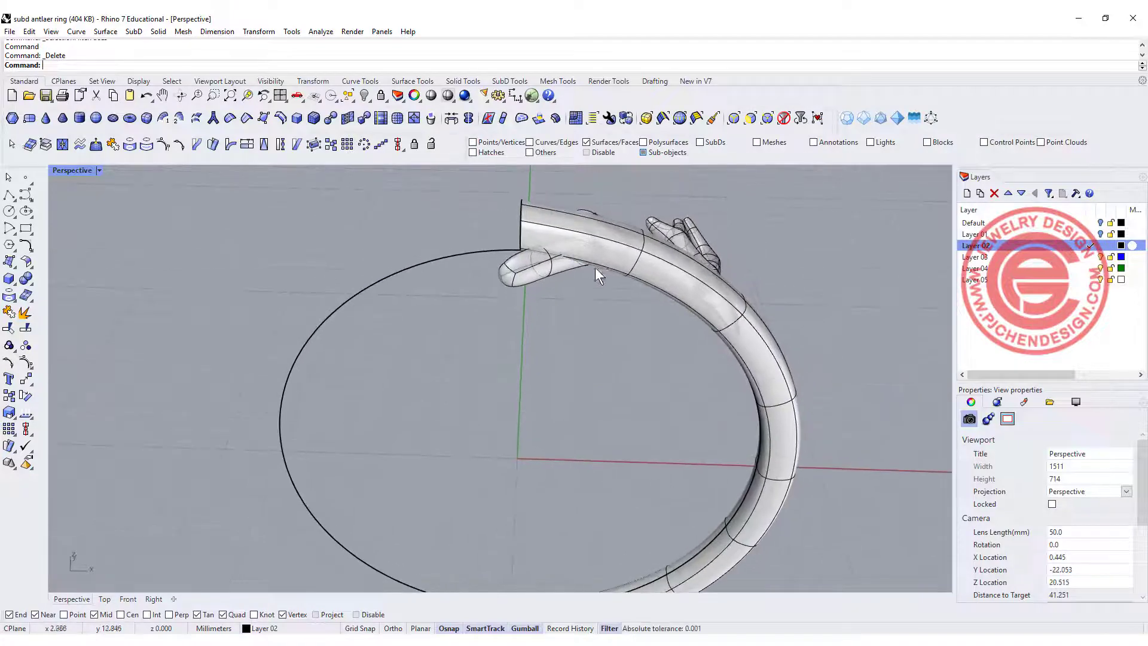
pyautogui.click(612, 262)
pyautogui.scroll(4, 622, 235)
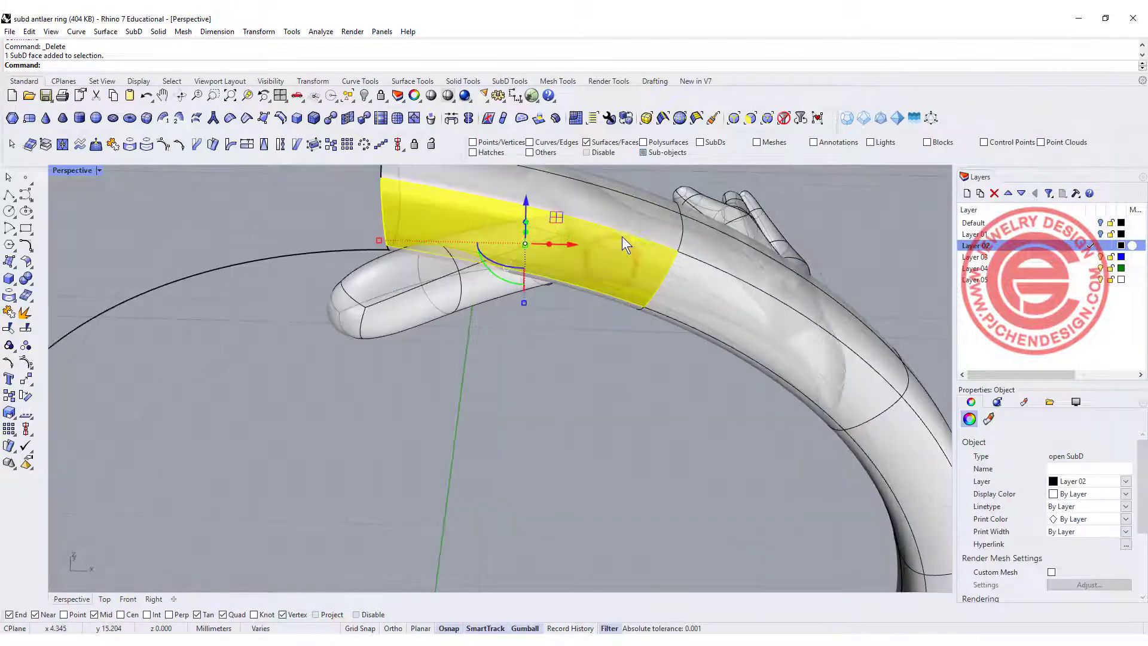
pyautogui.keyDown('shift'); pyautogui.doubleClick(640, 207); pyautogui.keyUp('shift')
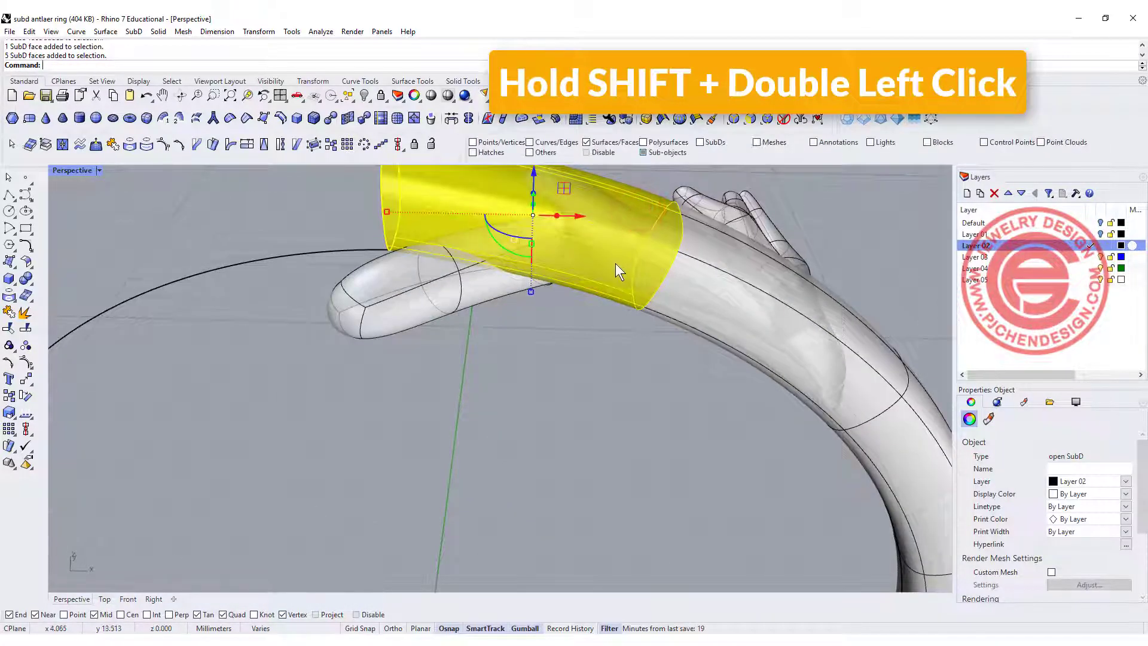
pyautogui.press('Delete')
# Clear the selection filter and raise the antler in the Front view so it sits outside the ring circle.
pyautogui.scroll(-5, 616, 267)
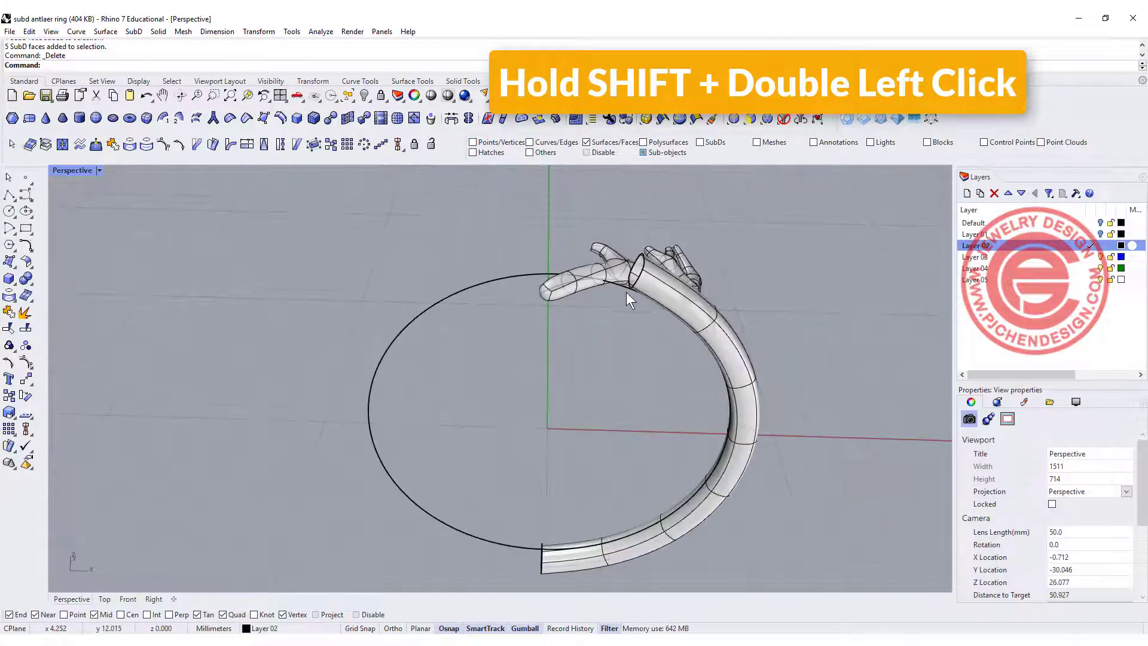
pyautogui.moveTo(626, 292); pyautogui.dragTo(707, 346, button='right')
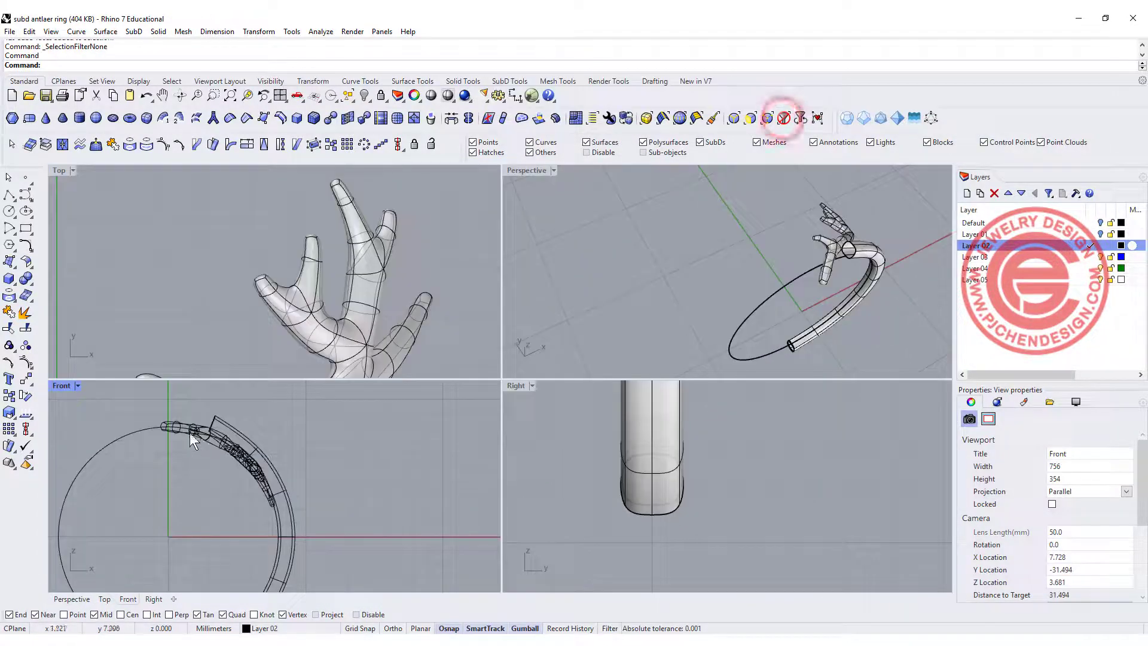
pyautogui.click(188, 425)
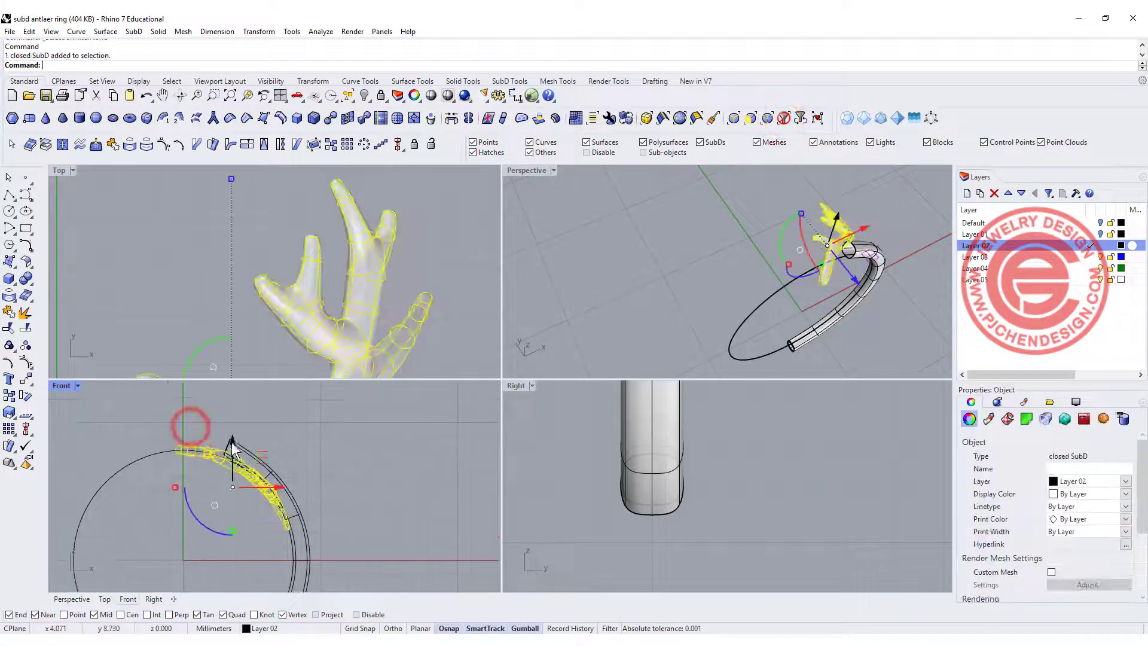
pyautogui.moveTo(232, 441); pyautogui.dragTo(238, 430)
pyautogui.scroll(5, 228, 457)
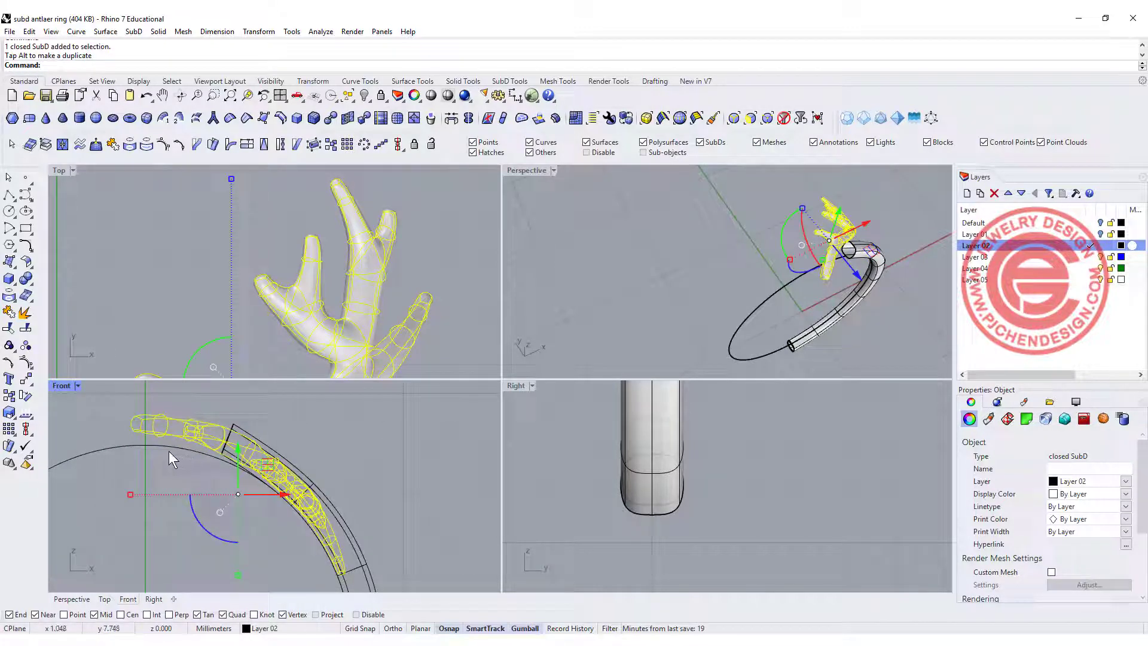
# Scale the antler up slightly, then rotate and shift it in the Front view to follow the band's curve.
pyautogui.moveTo(238, 573); pyautogui.dragTo(227, 547)
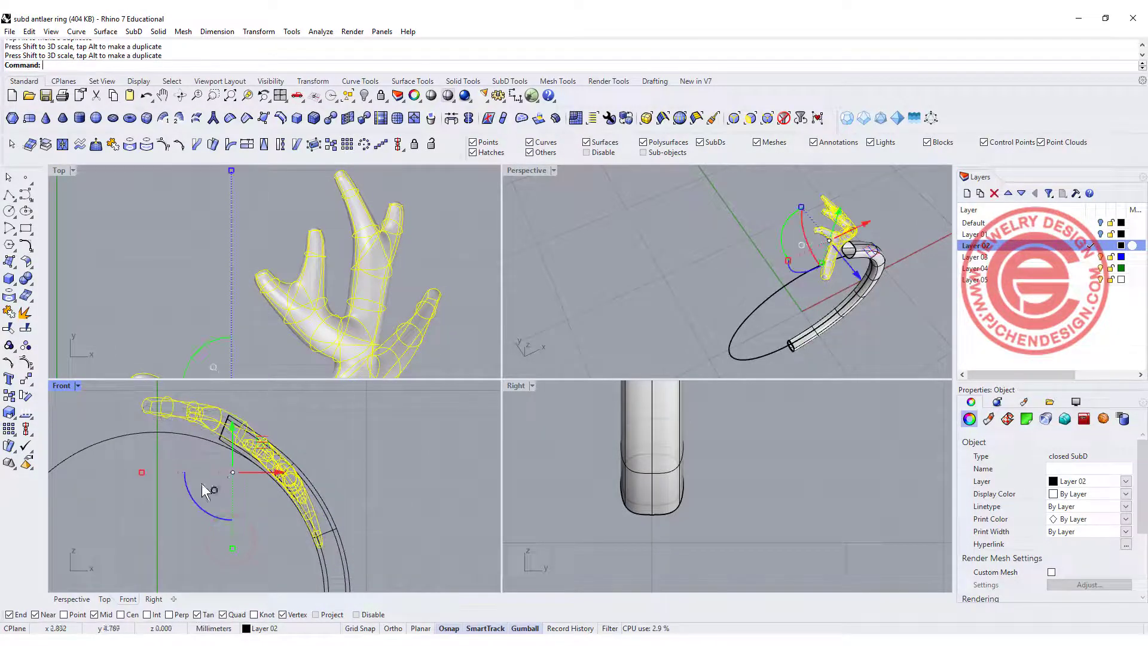
pyautogui.moveTo(188, 492); pyautogui.dragTo(198, 506)
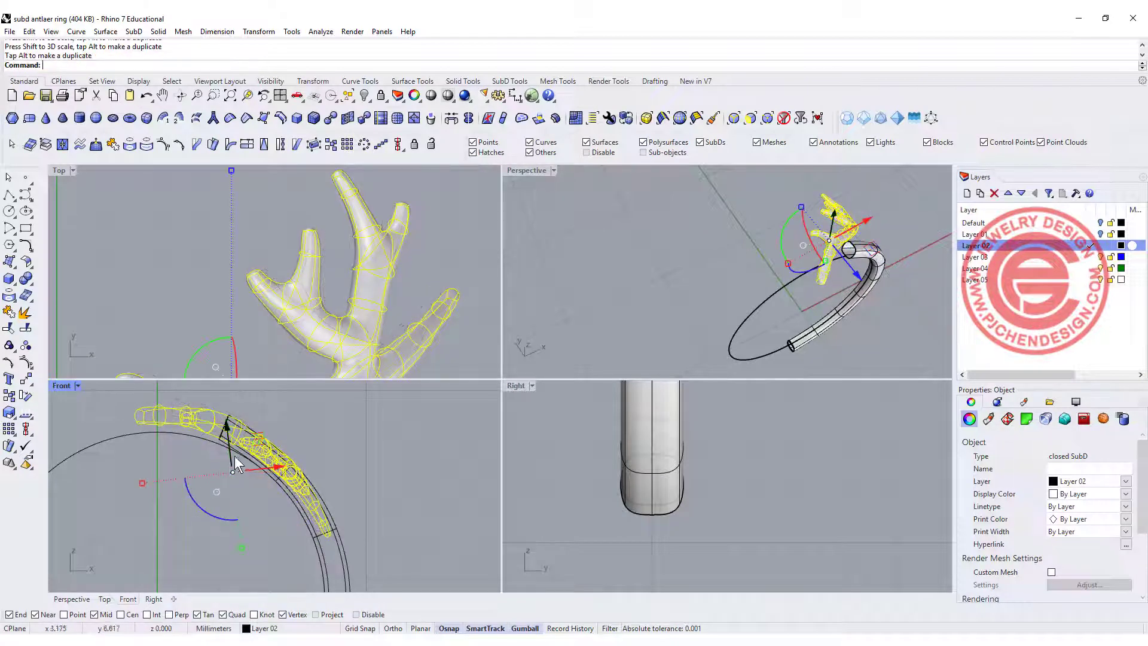
pyautogui.moveTo(258, 443); pyautogui.dragTo(261, 446)
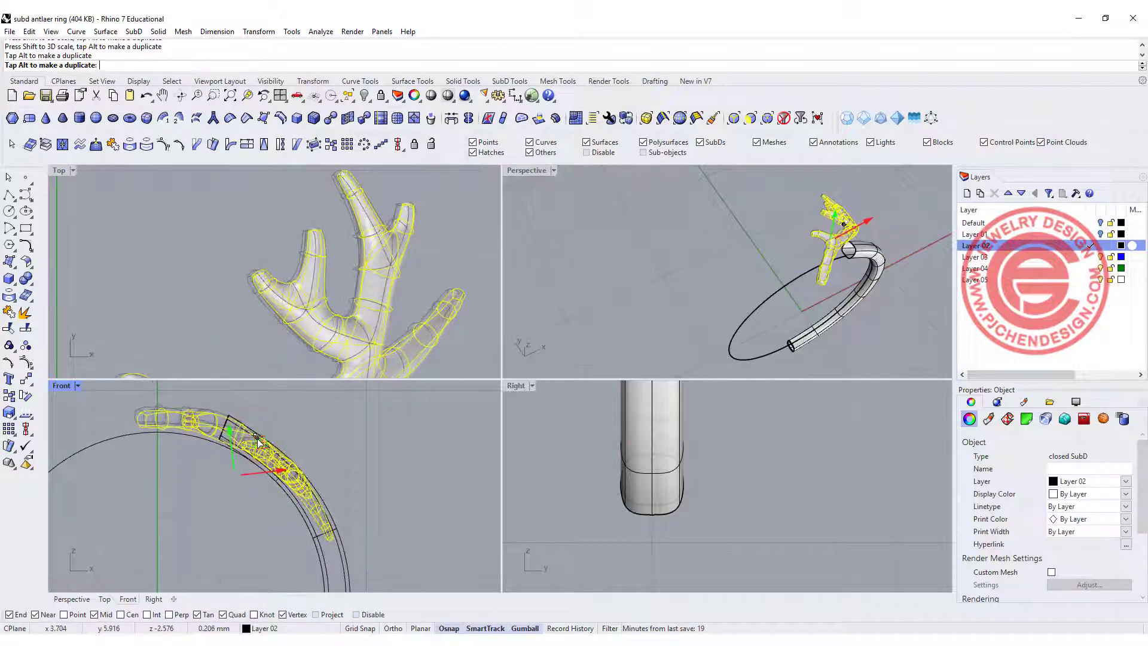
pyautogui.click(234, 234)
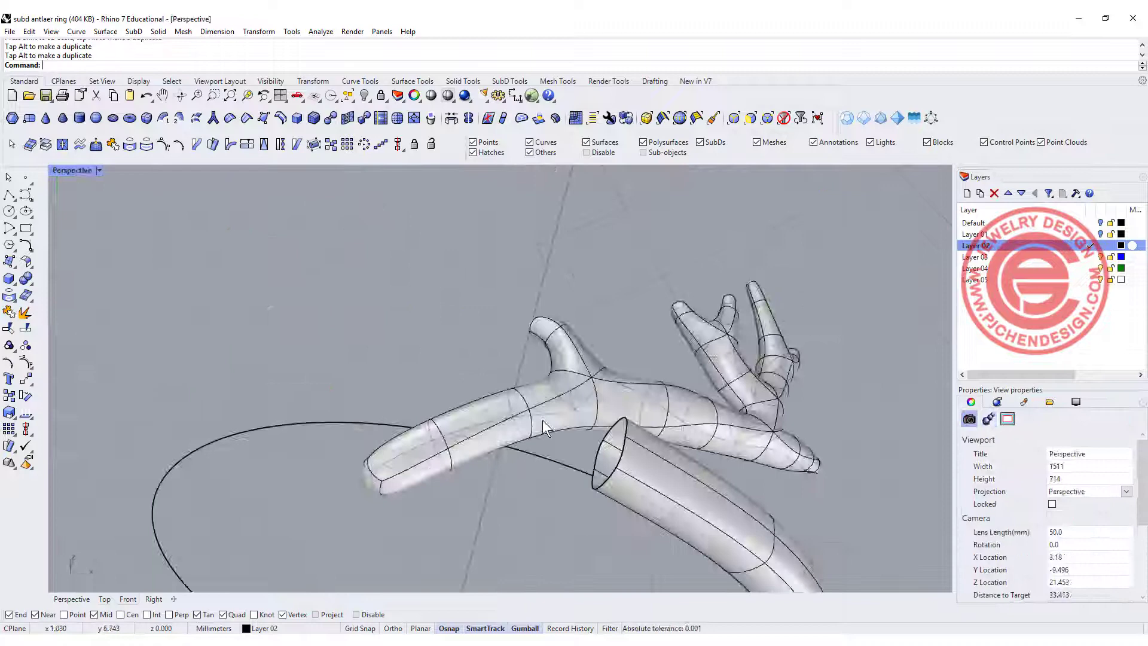
pyautogui.moveTo(543, 420); pyautogui.dragTo(619, 350, button='right')
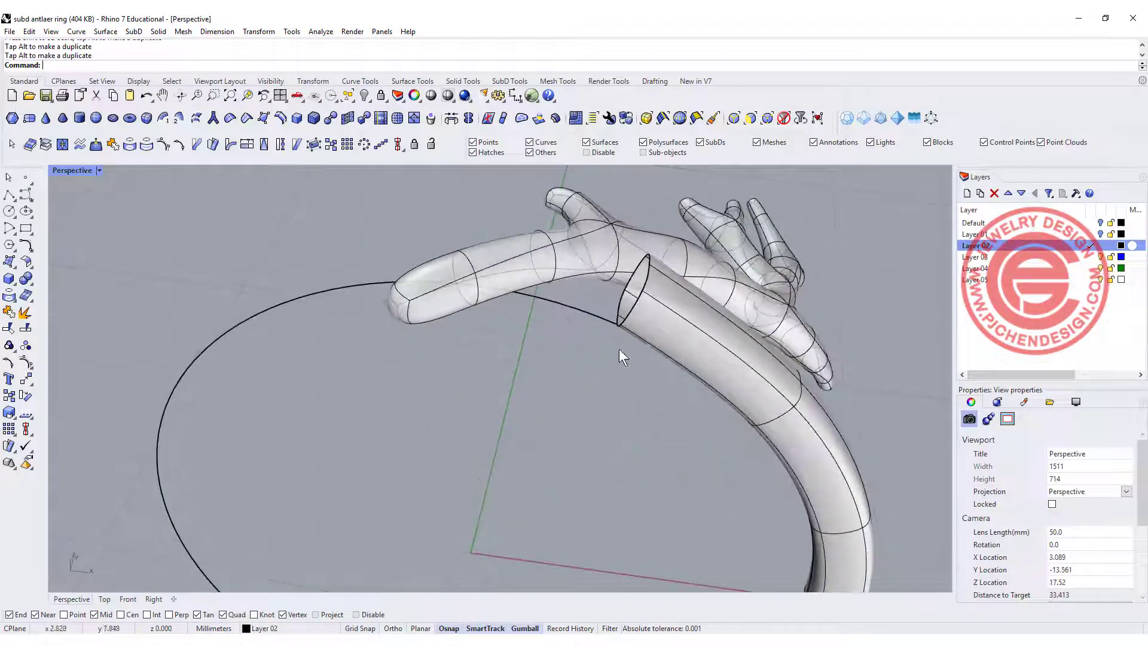
# Limit the selection to edges and move the edge loop at the band's upper open end back along the ring circle in the Front view.
pyautogui.doubleClick(61, 170)
pyautogui.scroll(5, 240, 269)
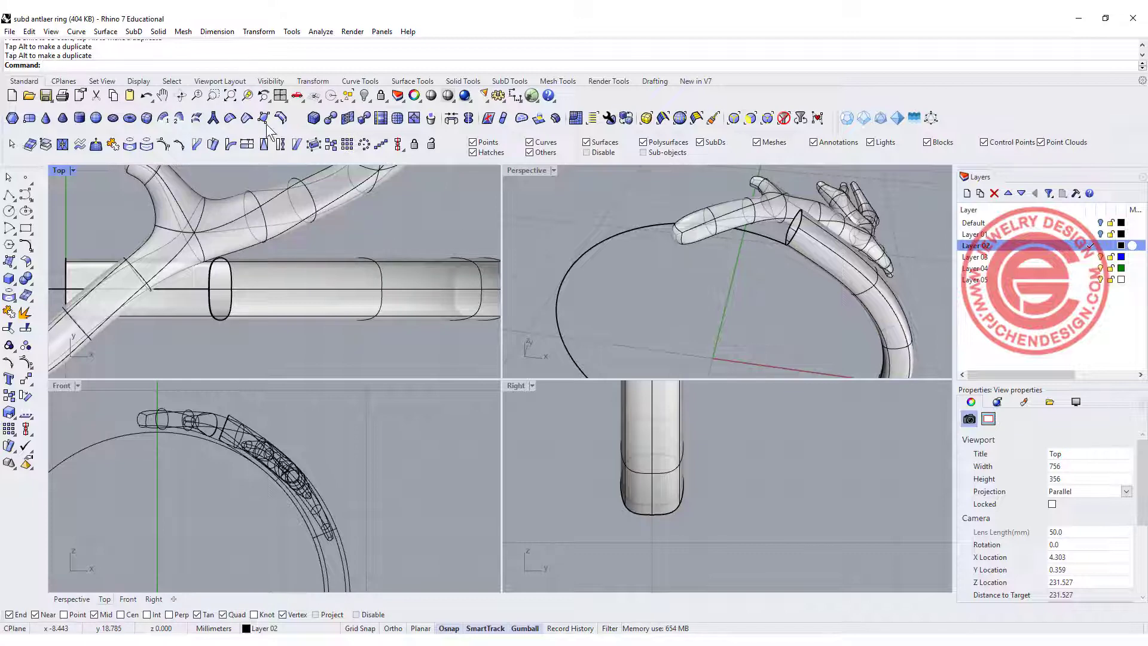
pyautogui.click(734, 119)
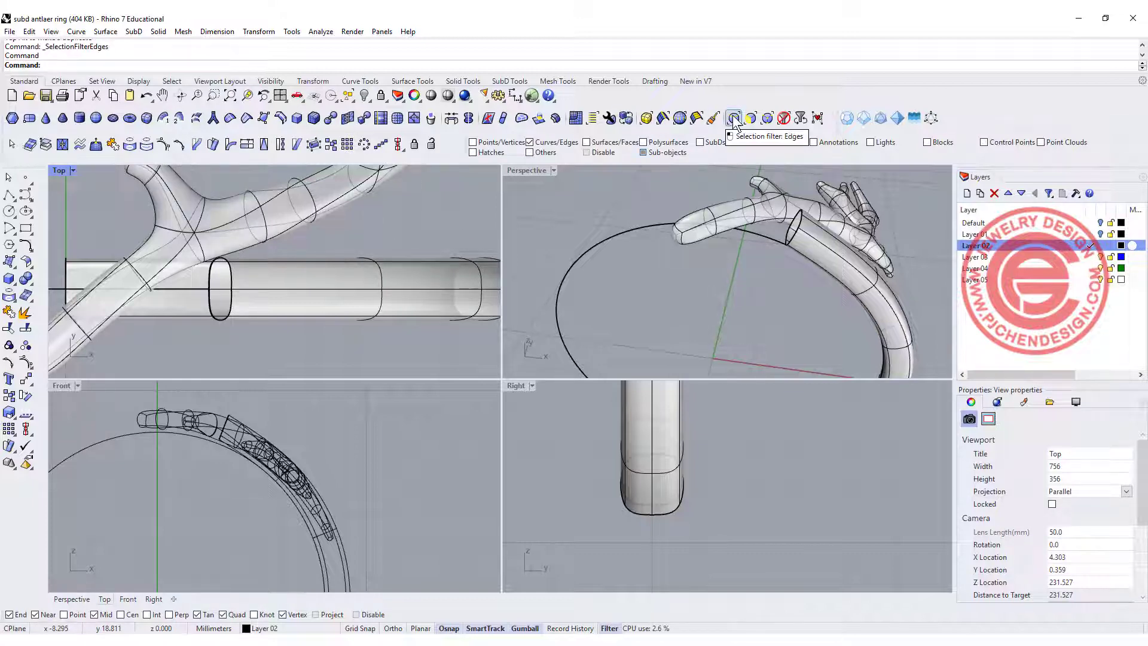
pyautogui.click(228, 306)
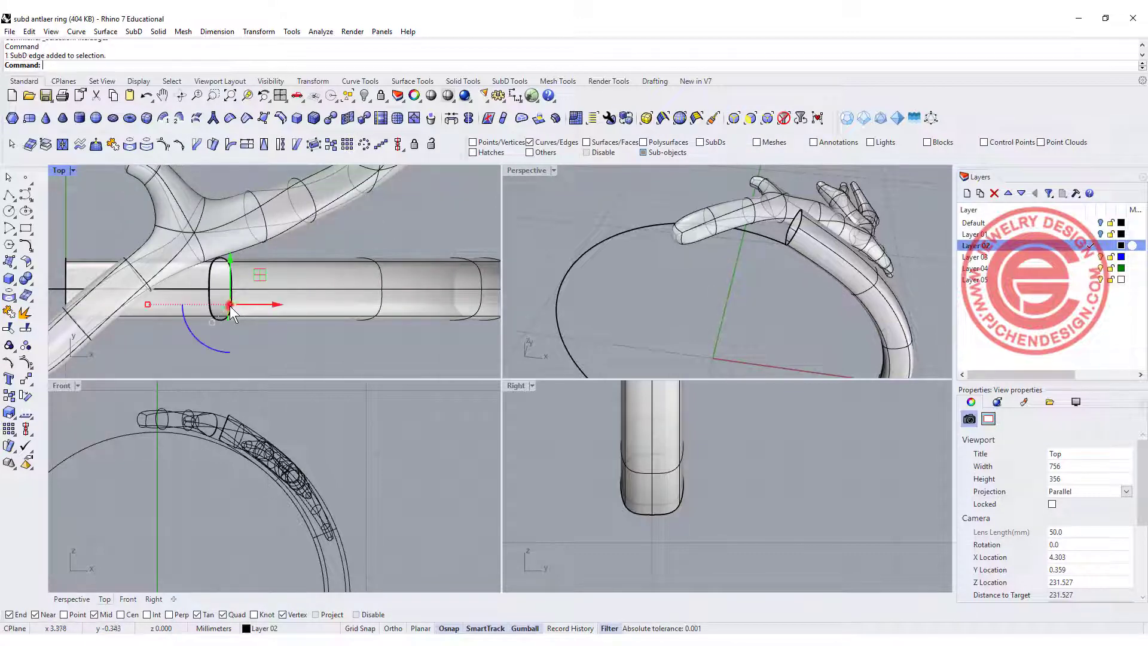
pyautogui.doubleClick(227, 274)
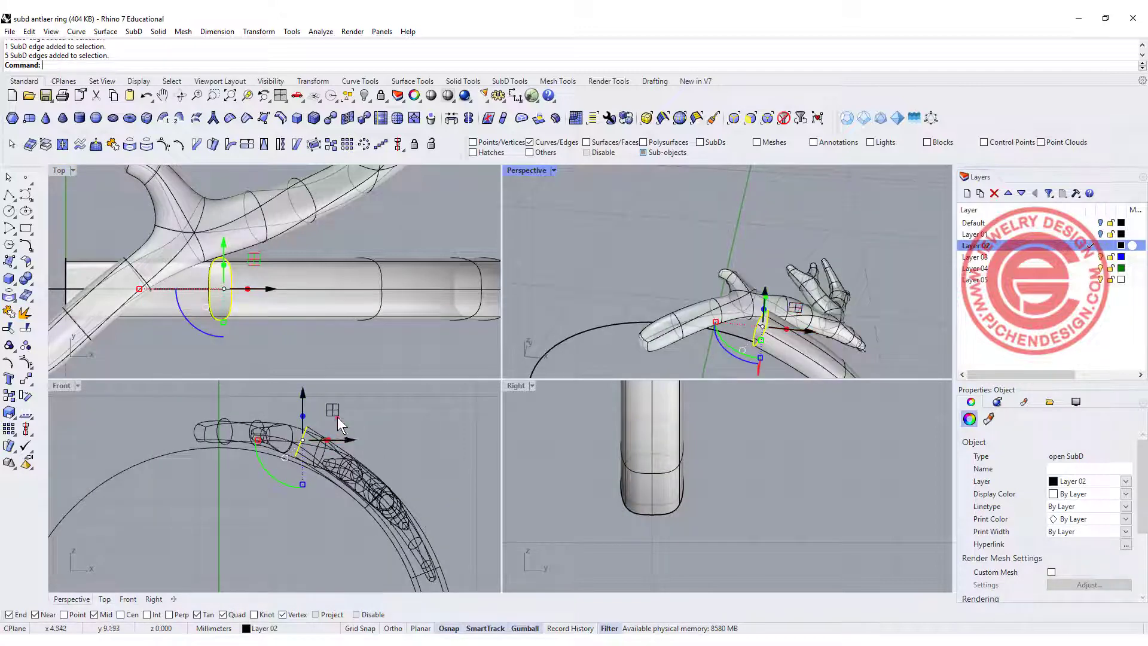
pyautogui.moveTo(337, 417); pyautogui.dragTo(351, 432)
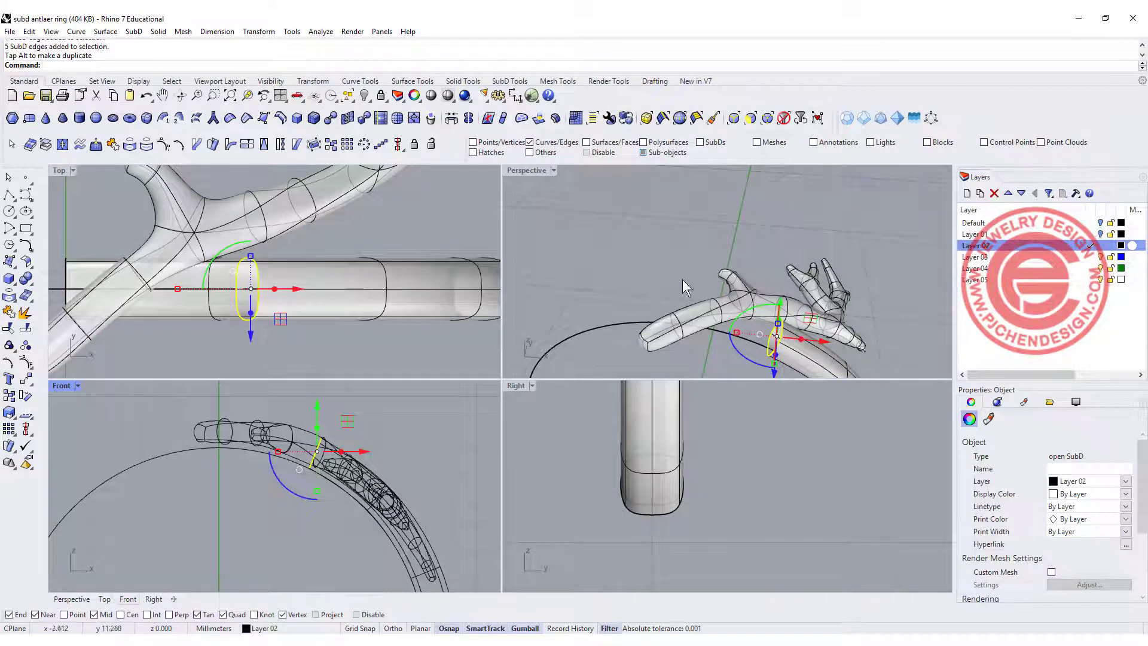
pyautogui.click(690, 244)
# Limit the selection to faces in an enlarged Perspective view and delete the two faces on the antler's underside near the band's open end.
pyautogui.doubleClick(519, 170)
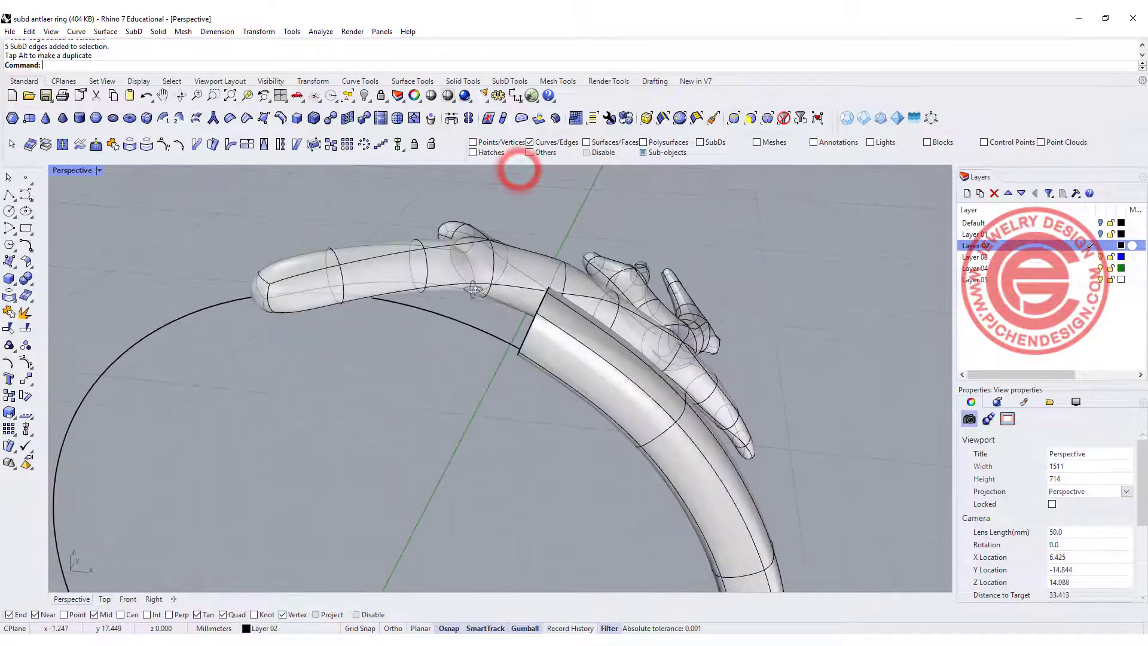
pyautogui.scroll(2, 474, 290)
pyautogui.click(752, 118)
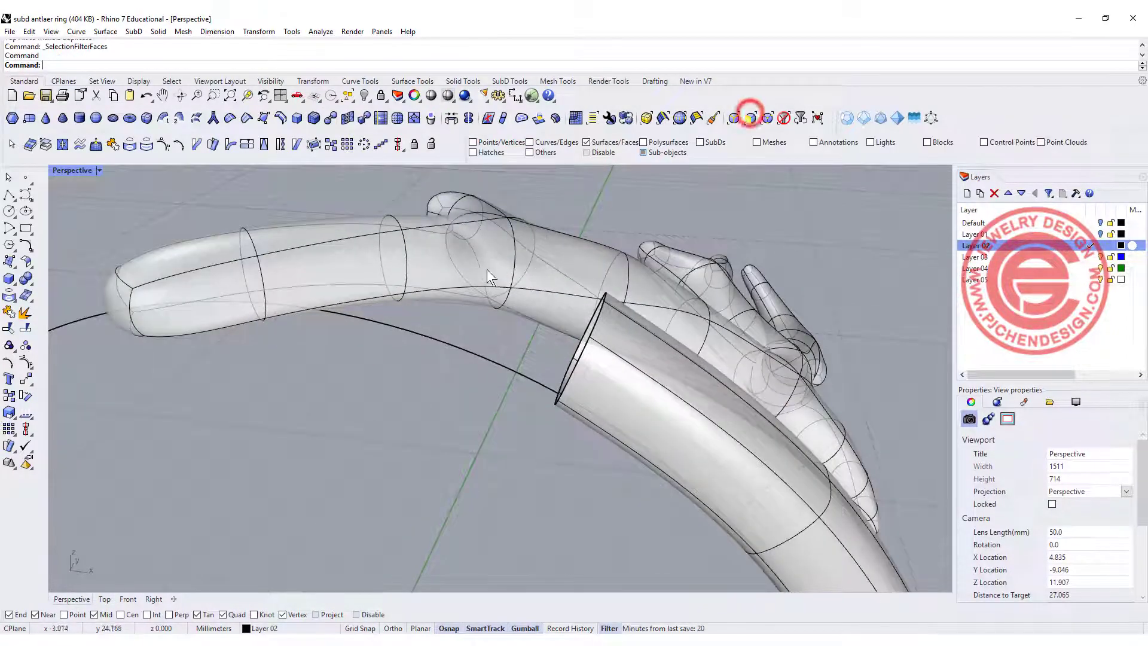
pyautogui.click(431, 266)
pyautogui.keyDown('ctrl'); pyautogui.keyDown('shift'); pyautogui.click(432, 298); pyautogui.keyUp('shift'); pyautogui.keyUp('ctrl')
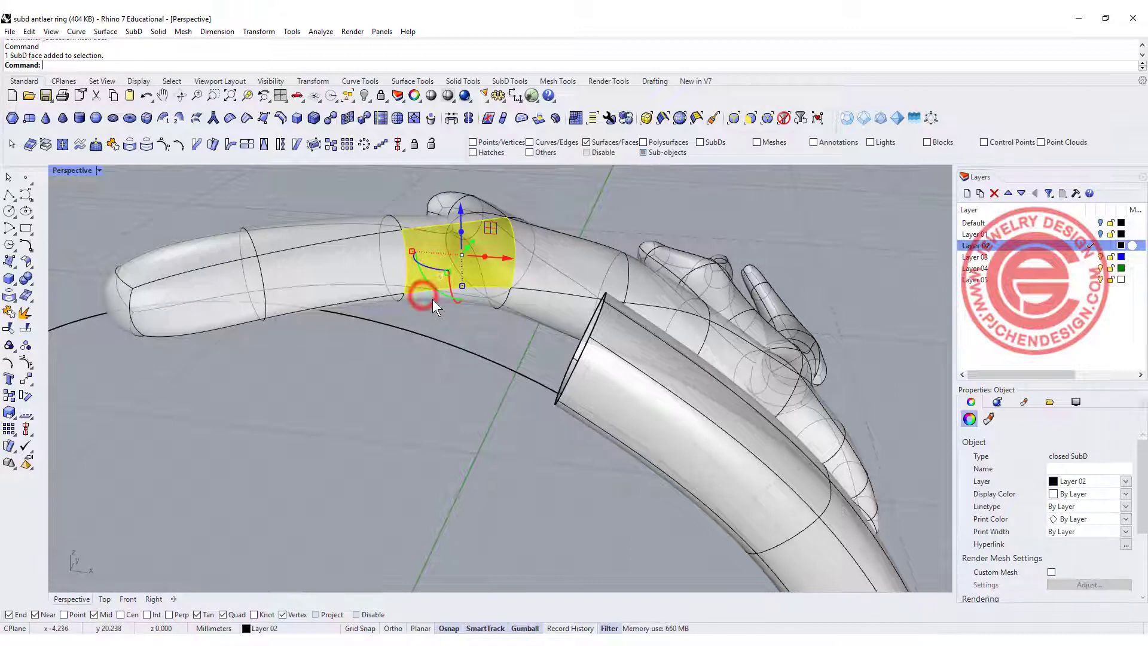
pyautogui.keyDown('ctrl'); pyautogui.keyDown('shift'); pyautogui.click(428, 277); pyautogui.keyUp('shift'); pyautogui.keyUp('ctrl')
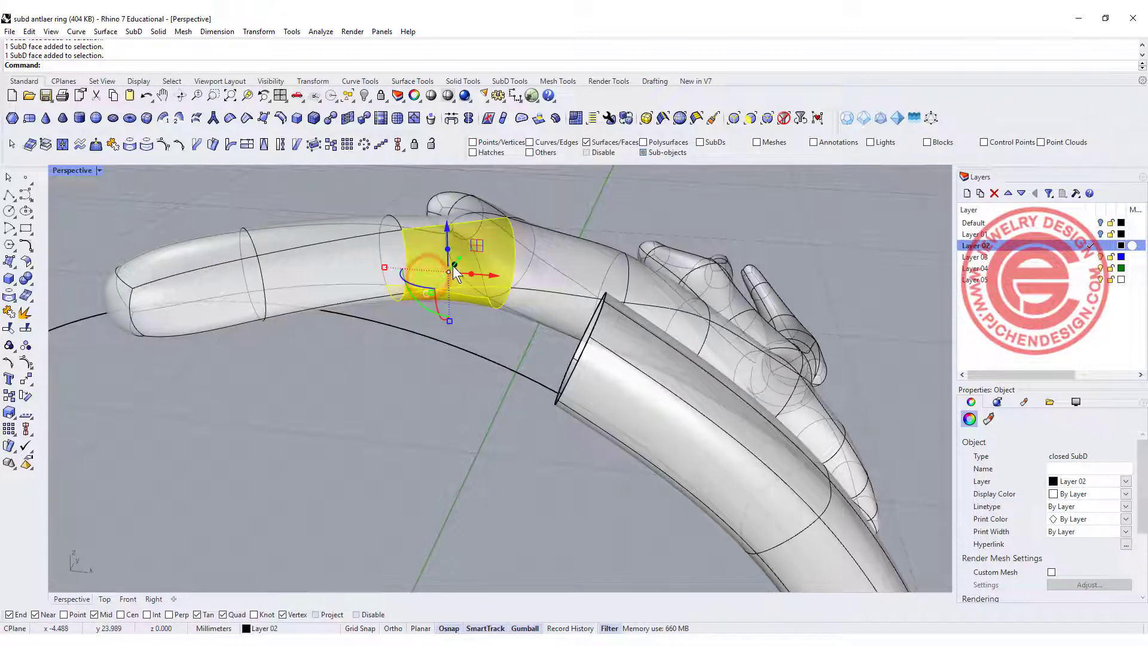
pyautogui.press('Delete')
pyautogui.moveTo(504, 272); pyautogui.dragTo(508, 271, button='right')
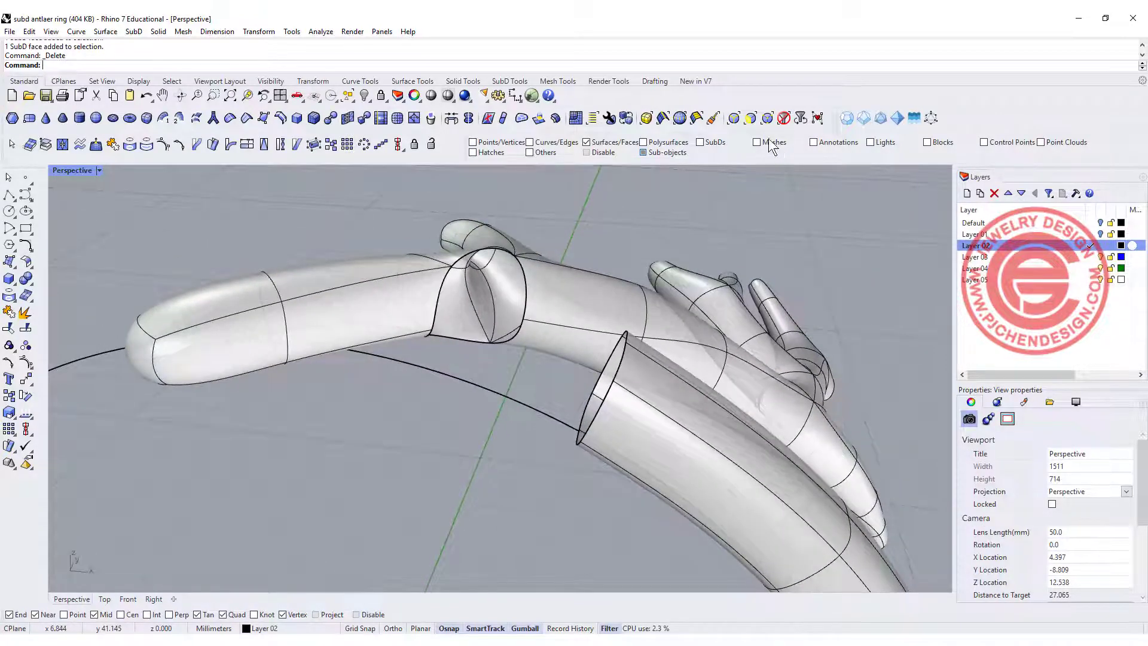
# Limit the selection to edges and check the individual edges around the antler's new opening.
pyautogui.click(735, 118)
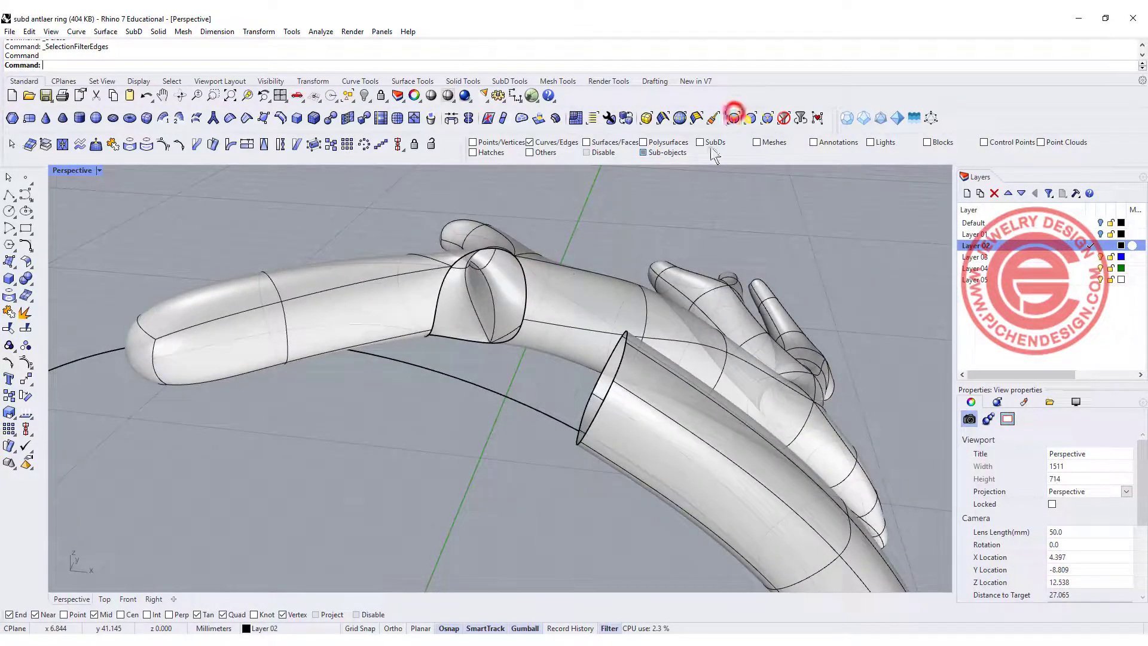
pyautogui.click(529, 290)
pyautogui.click(492, 248)
pyautogui.click(438, 290)
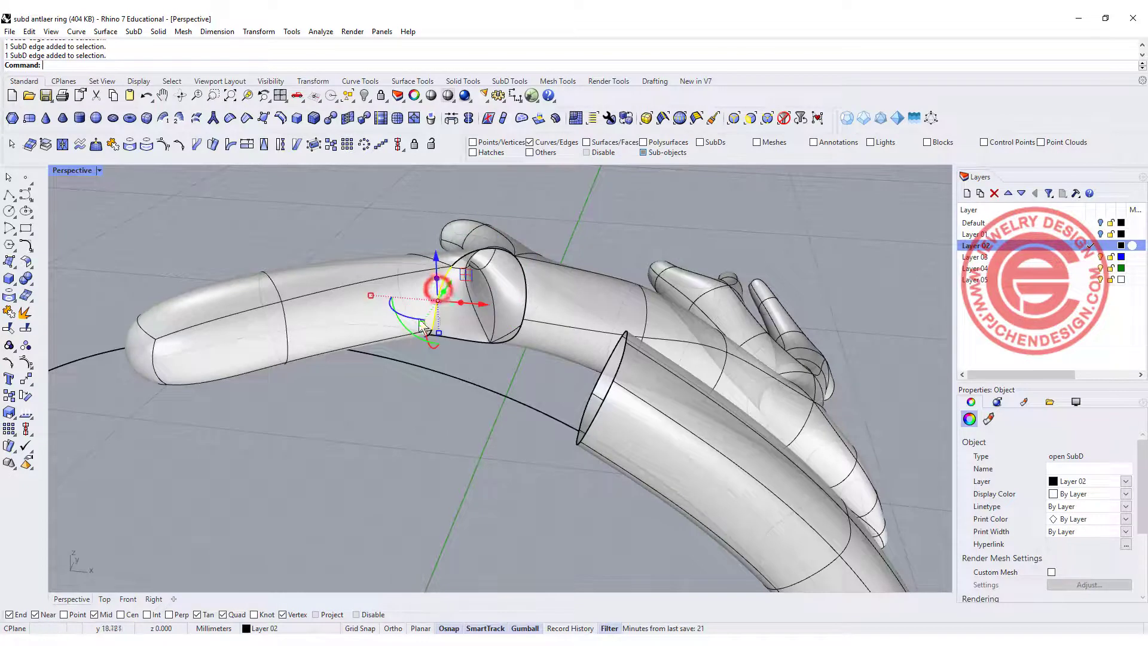
pyautogui.click(426, 203)
pyautogui.click(431, 311)
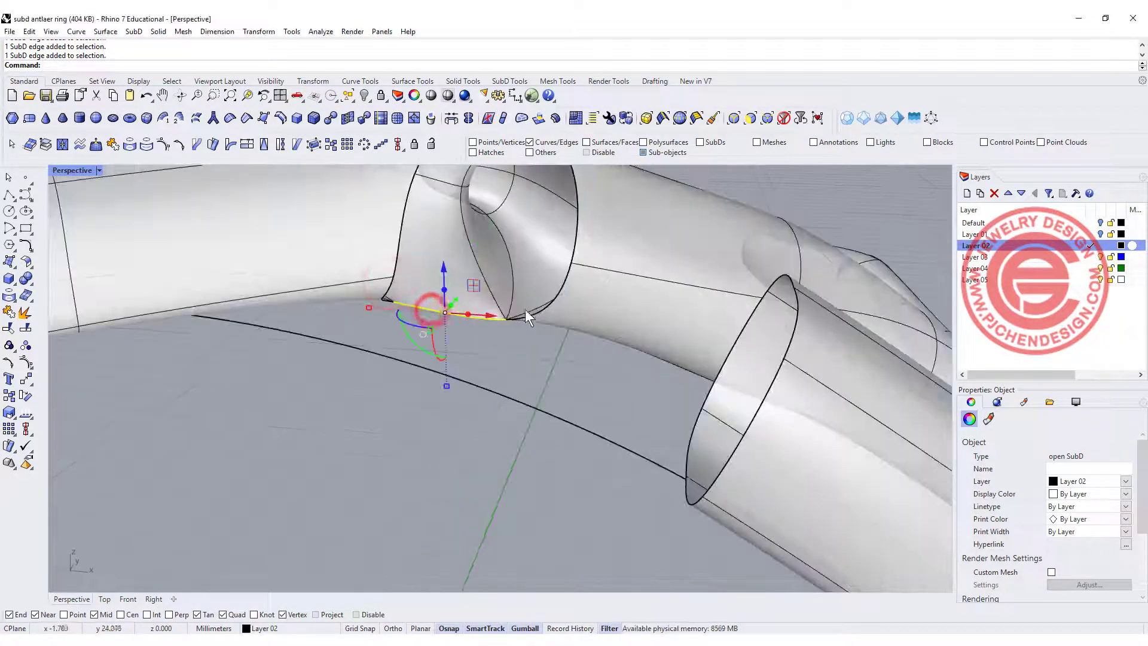
pyautogui.click(527, 314)
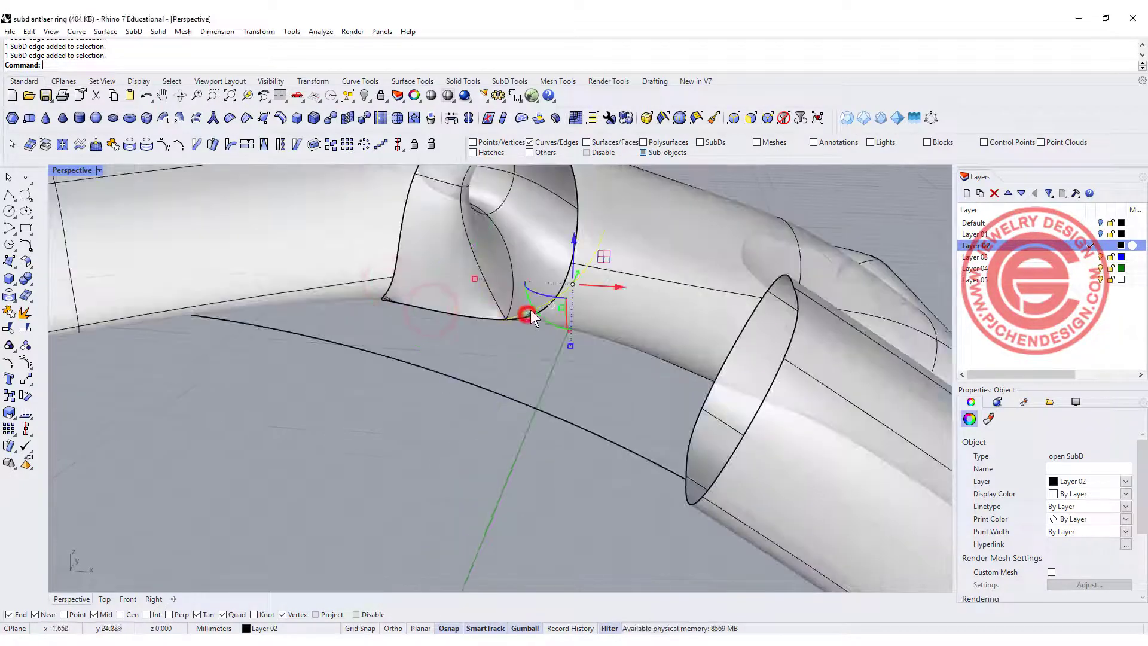
pyautogui.press('Escape')
pyautogui.moveTo(533, 315); pyautogui.dragTo(656, 333, button='right')
pyautogui.scroll(-2, 591, 285)
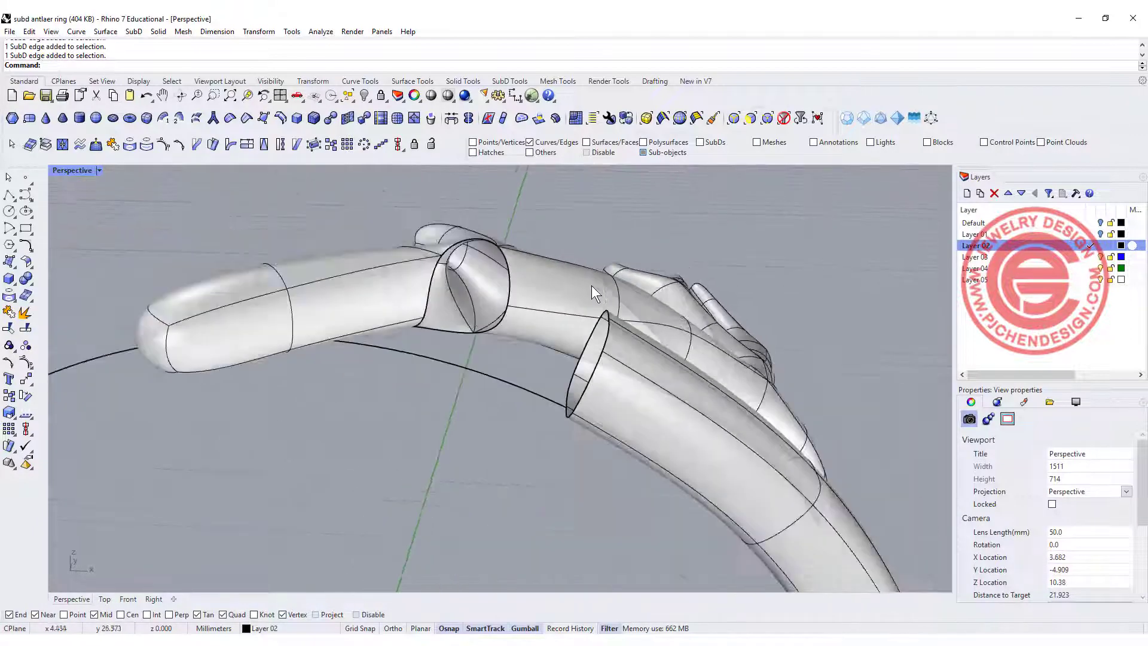
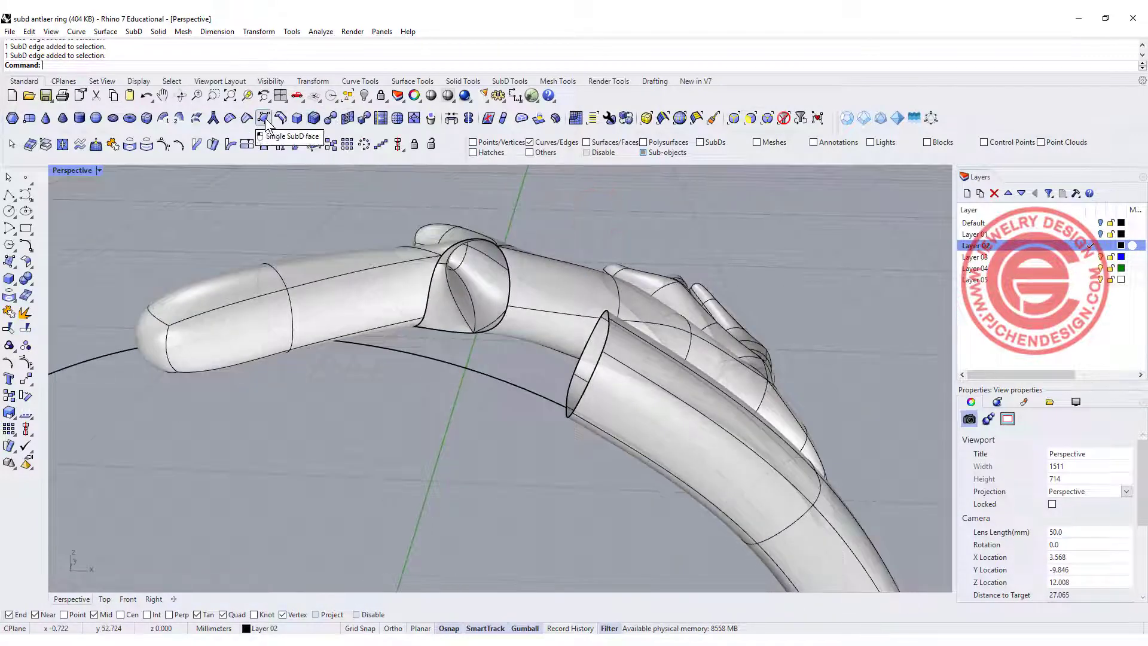
# Start a Bridge from the edge loop of the antler's opening to the edge loop at the band's open end.
pyautogui.click(451, 120)
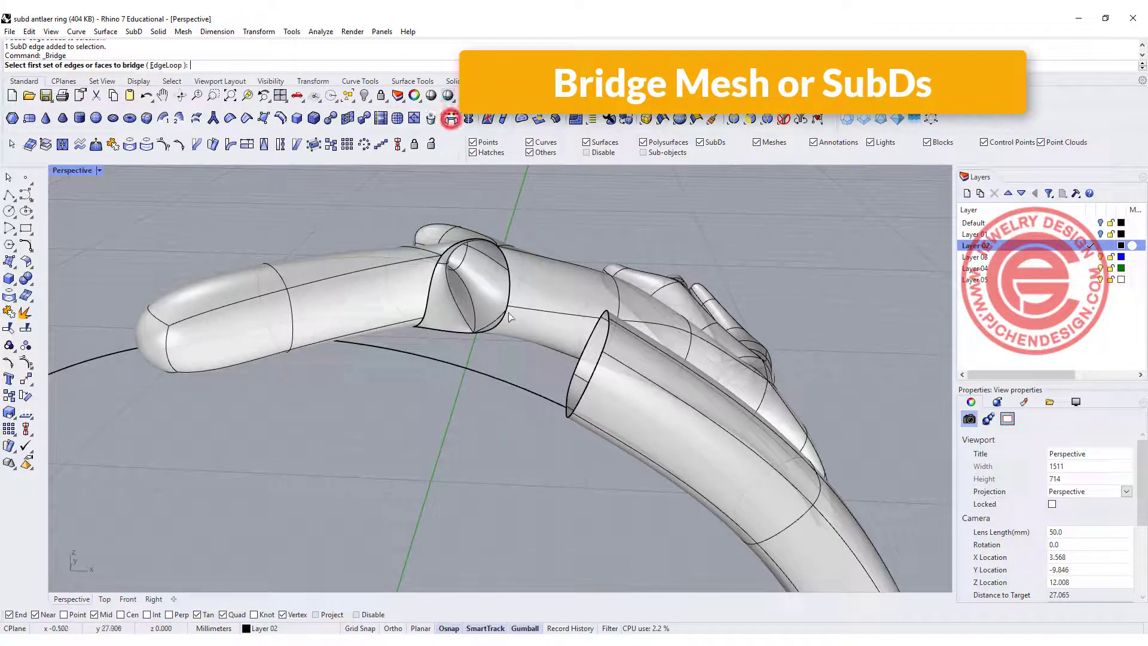
pyautogui.click(448, 250)
pyautogui.doubleClick(436, 273)
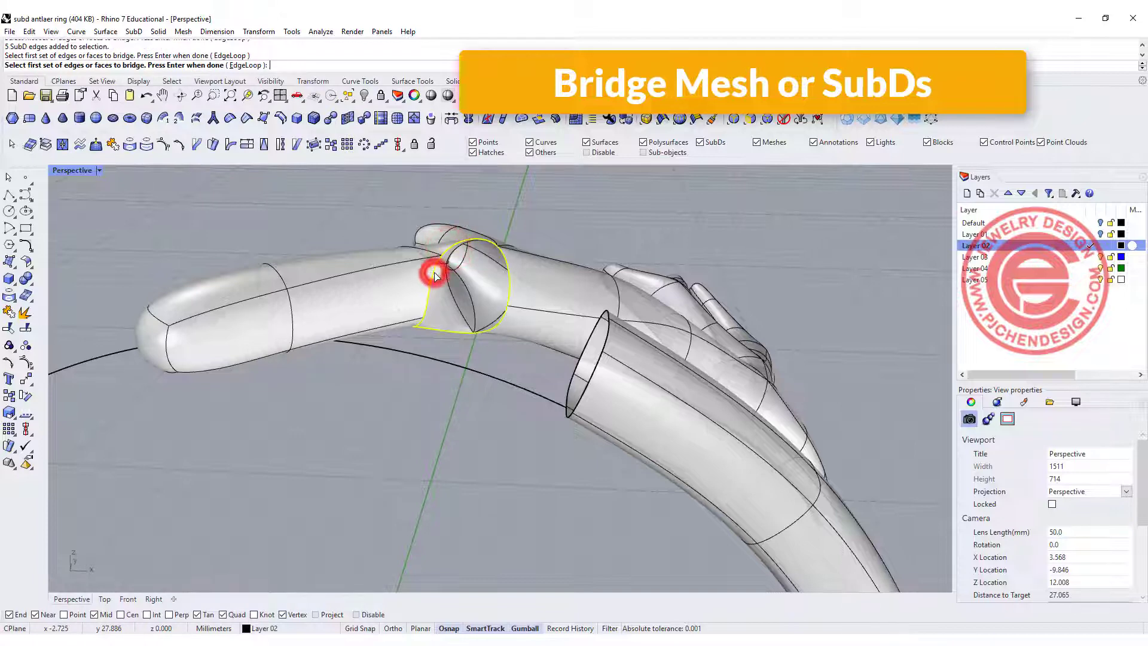
pyautogui.press('Return')
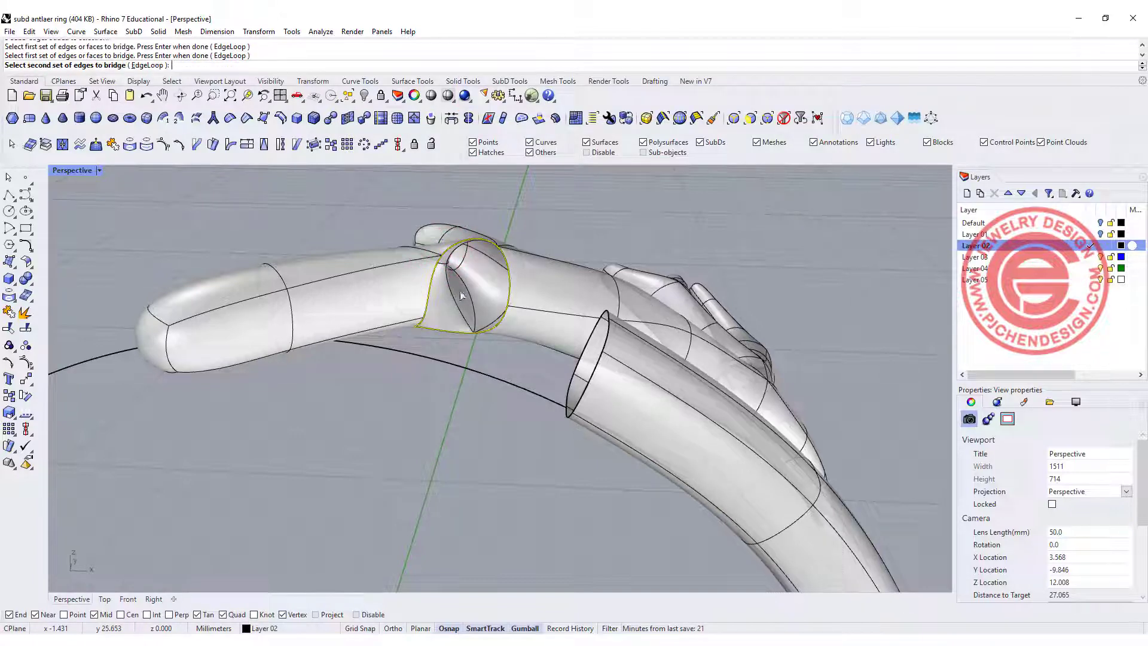
pyautogui.click(607, 336)
pyautogui.click(596, 363)
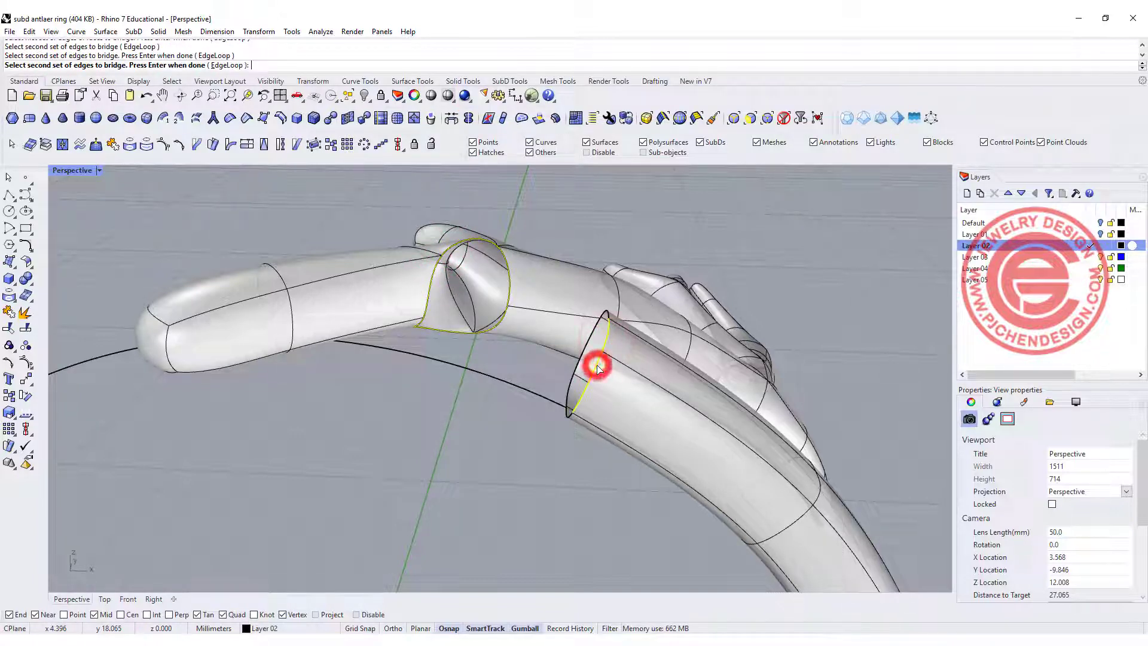
pyautogui.click(569, 413)
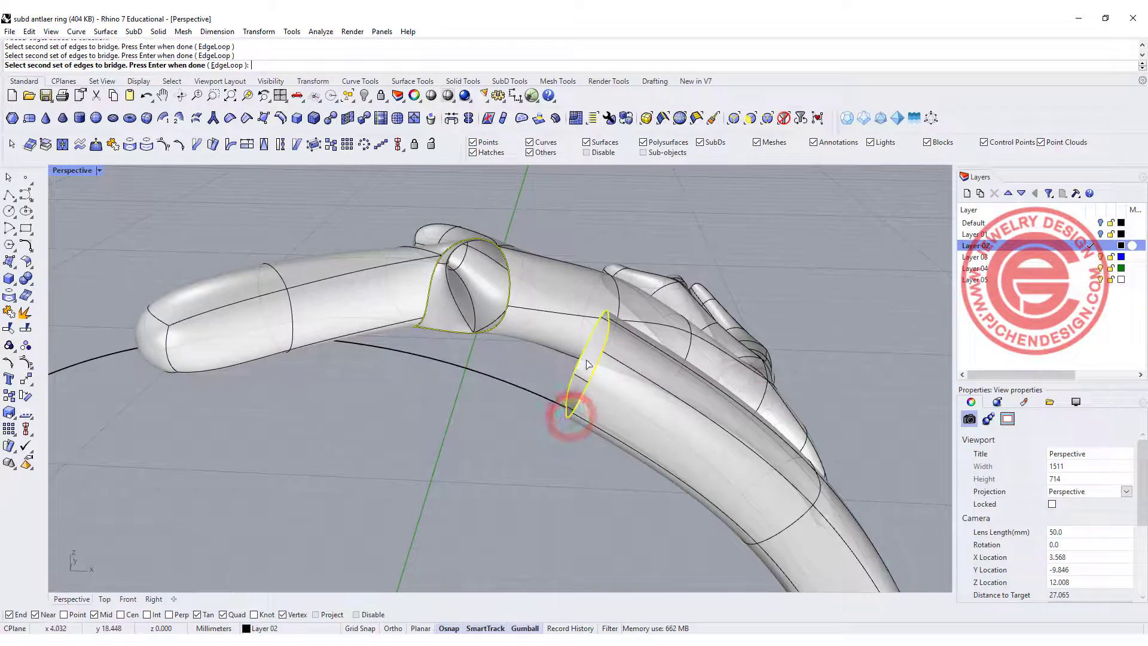
pyautogui.press('Return')
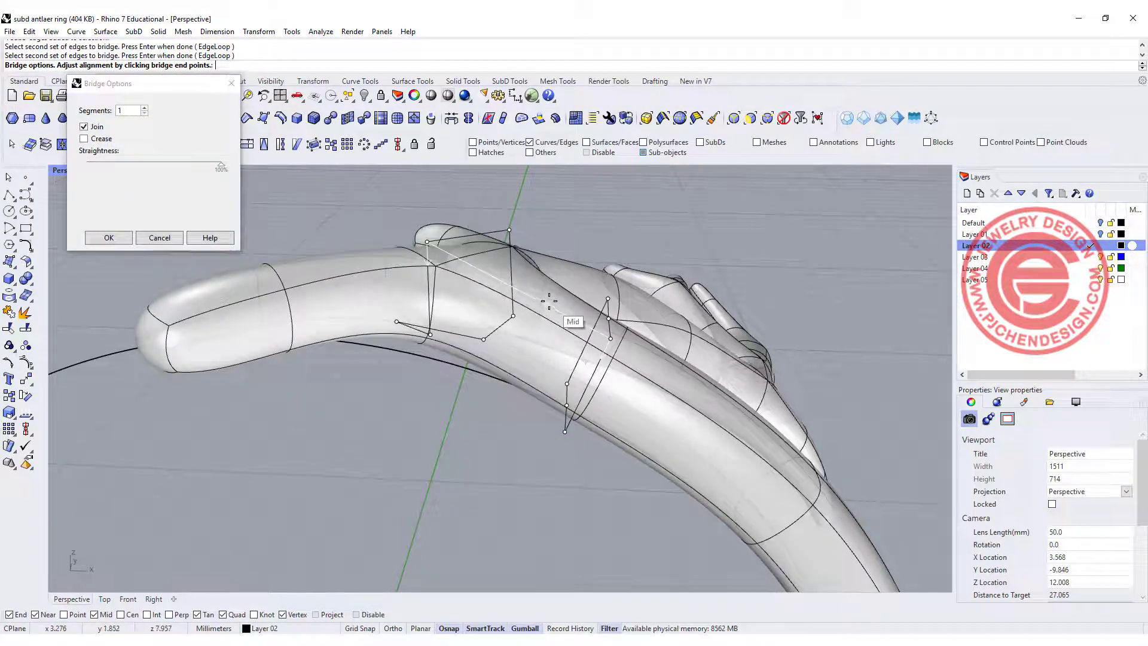
# Set the bridge to 2 segments with Join on and Crease off, and create it.
pyautogui.scroll(-5, 492, 240)
pyautogui.moveTo(544, 278)
pyautogui.mouseDown(button='right')
pyautogui.moveTo(531, 289)
pyautogui.moveTo(541, 281)
pyautogui.mouseUp(button='right')
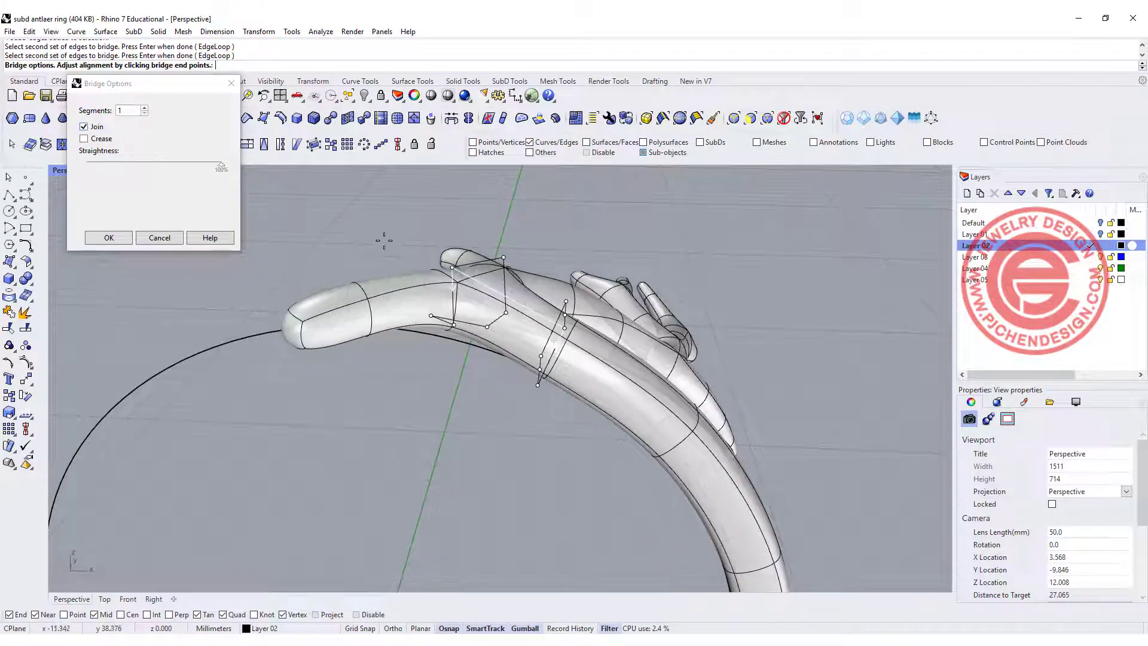
pyautogui.click(144, 107)
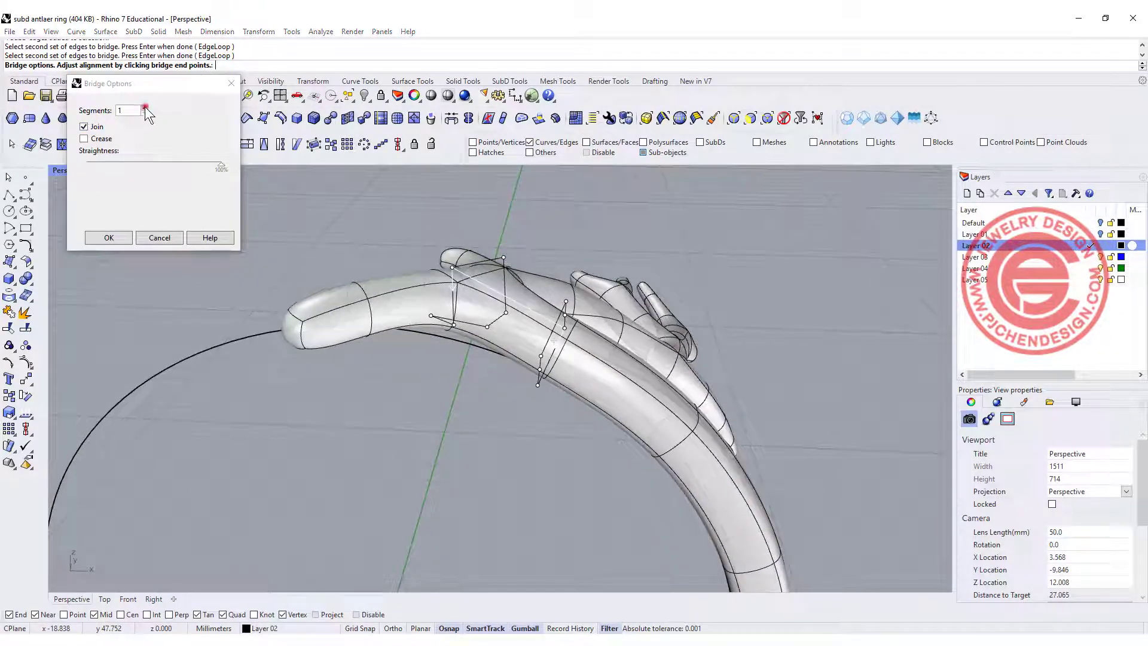
pyautogui.click(144, 107)
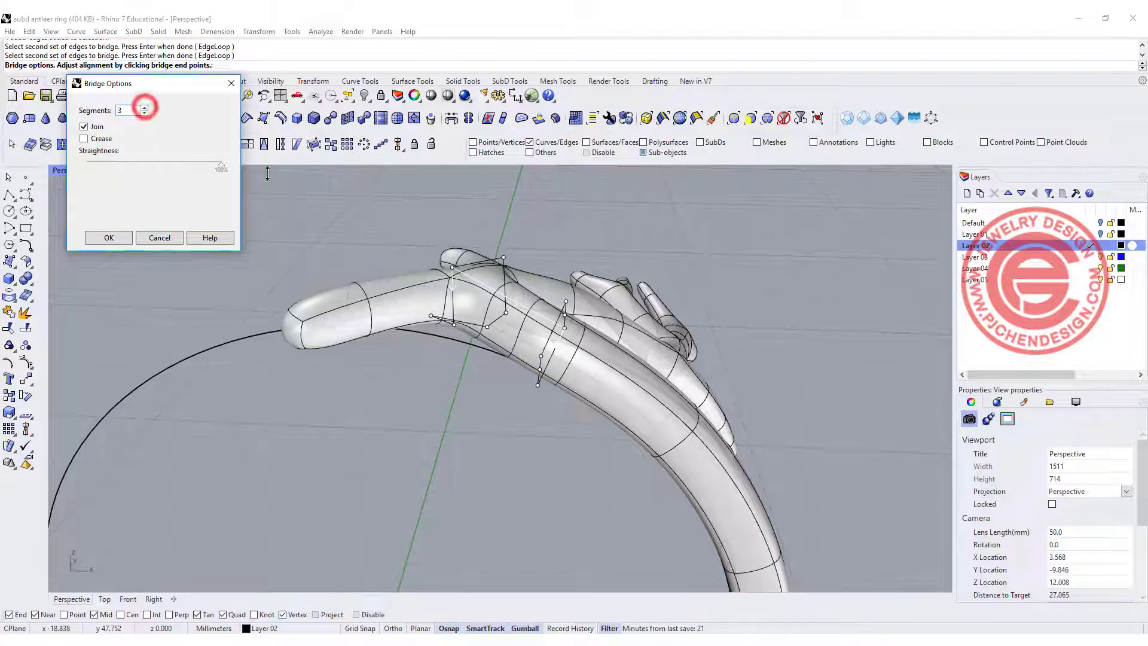
pyautogui.scroll(-4, 542, 271)
pyautogui.click(144, 113)
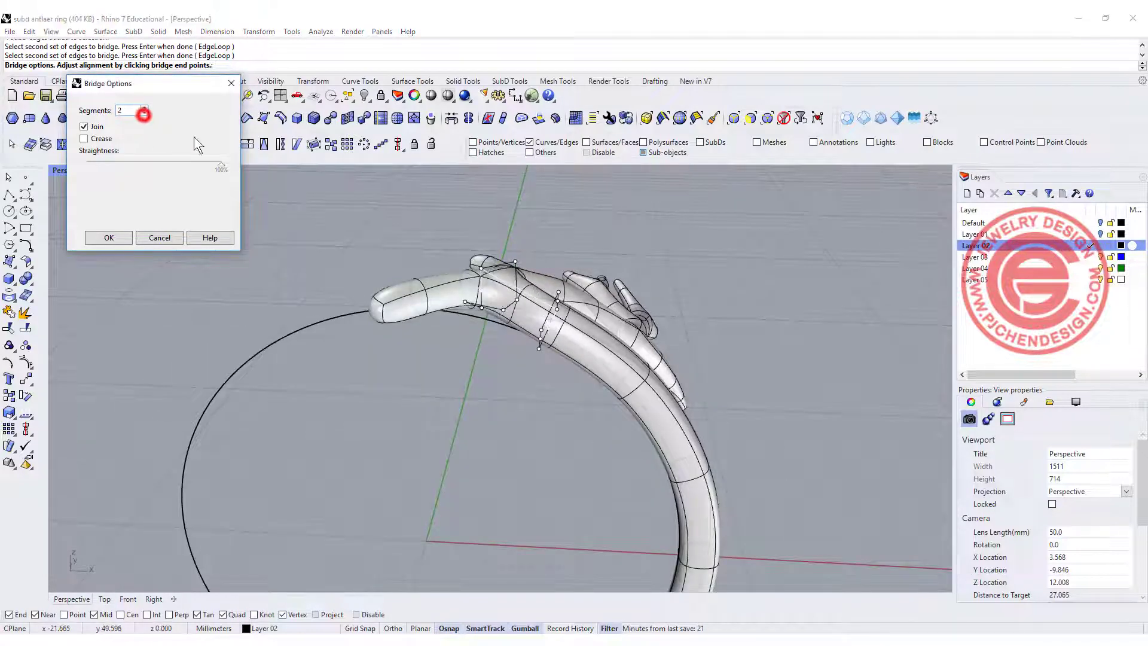
pyautogui.click(111, 234)
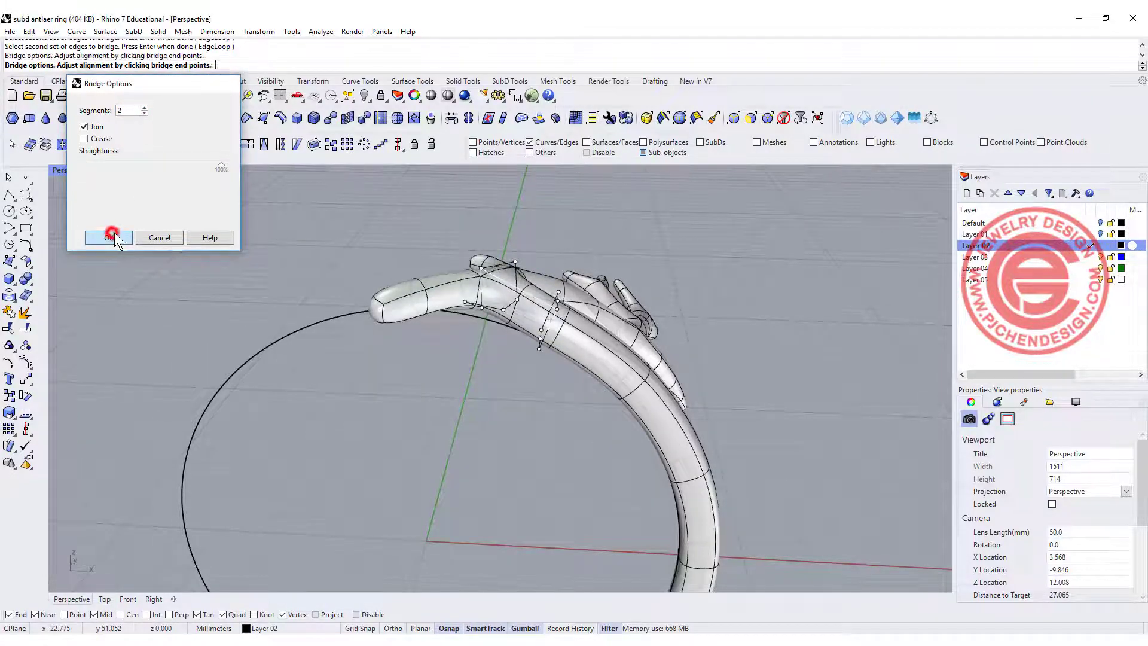
# Select the edge loop in the middle of the bridge and shift it away from the antler's long branch to widen the gap.
pyautogui.scroll(-7, 548, 298)
pyautogui.moveTo(548, 298); pyautogui.dragTo(375, 346, button='right')
pyautogui.scroll(8, 508, 465)
pyautogui.scroll(4, 428, 343)
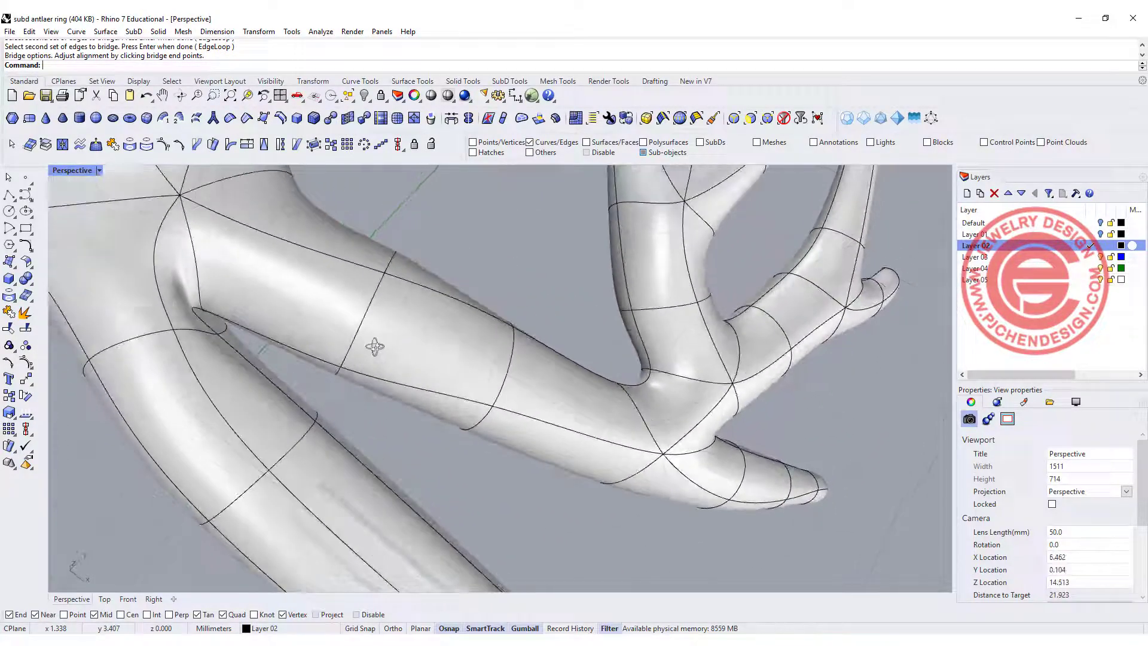
pyautogui.moveTo(210, 313); pyautogui.dragTo(267, 334, button='right')
pyautogui.click(363, 385)
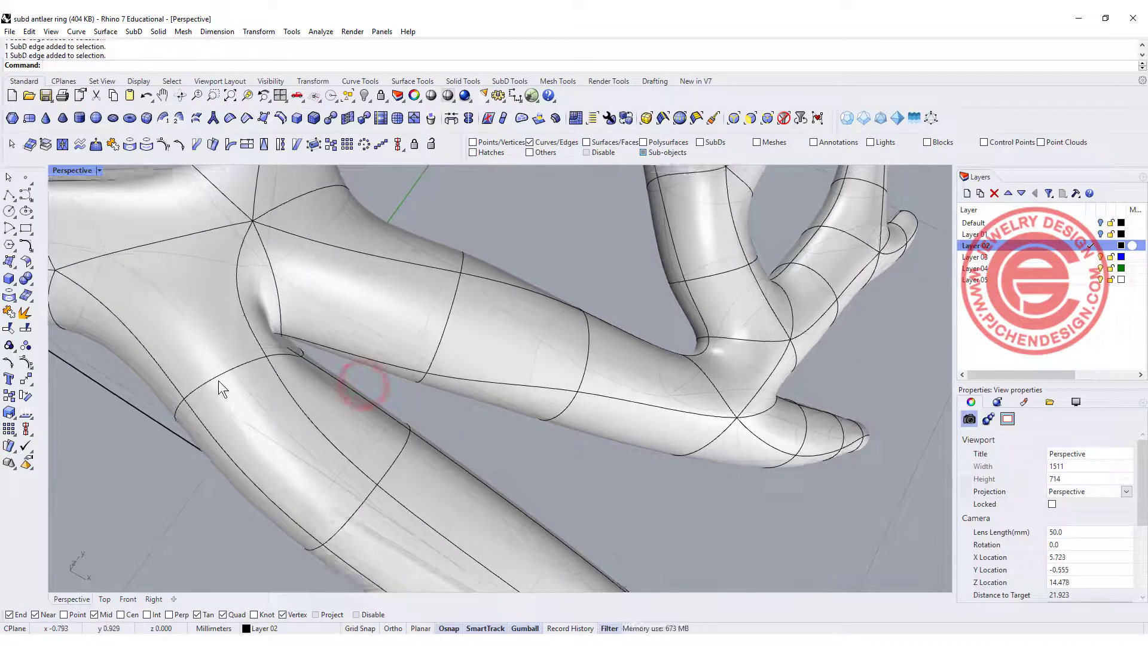
pyautogui.click(219, 379)
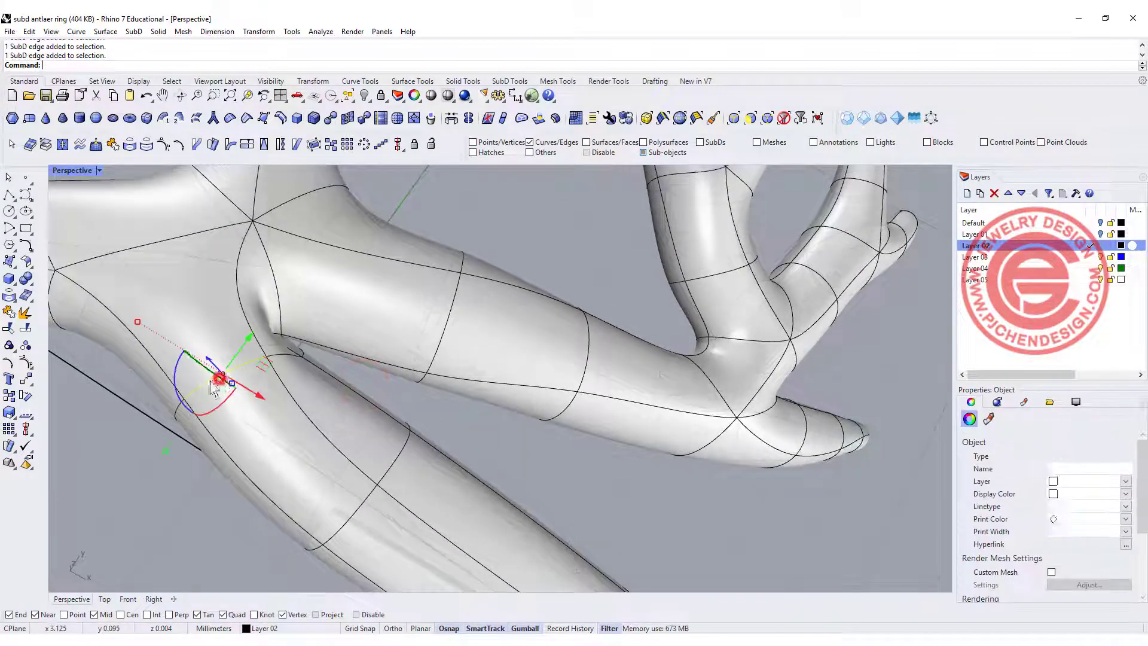
pyautogui.keyDown('shift'); pyautogui.doubleClick(174, 410); pyautogui.keyUp('shift')
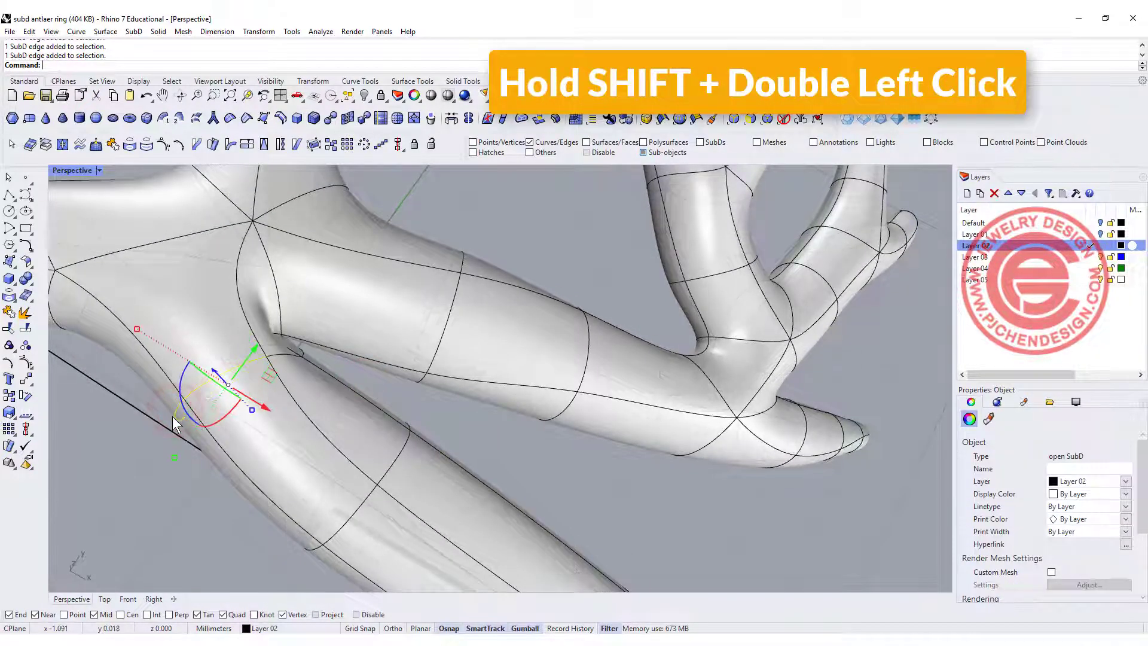
pyautogui.keyDown('shift'); pyautogui.doubleClick(174, 414); pyautogui.keyUp('shift')
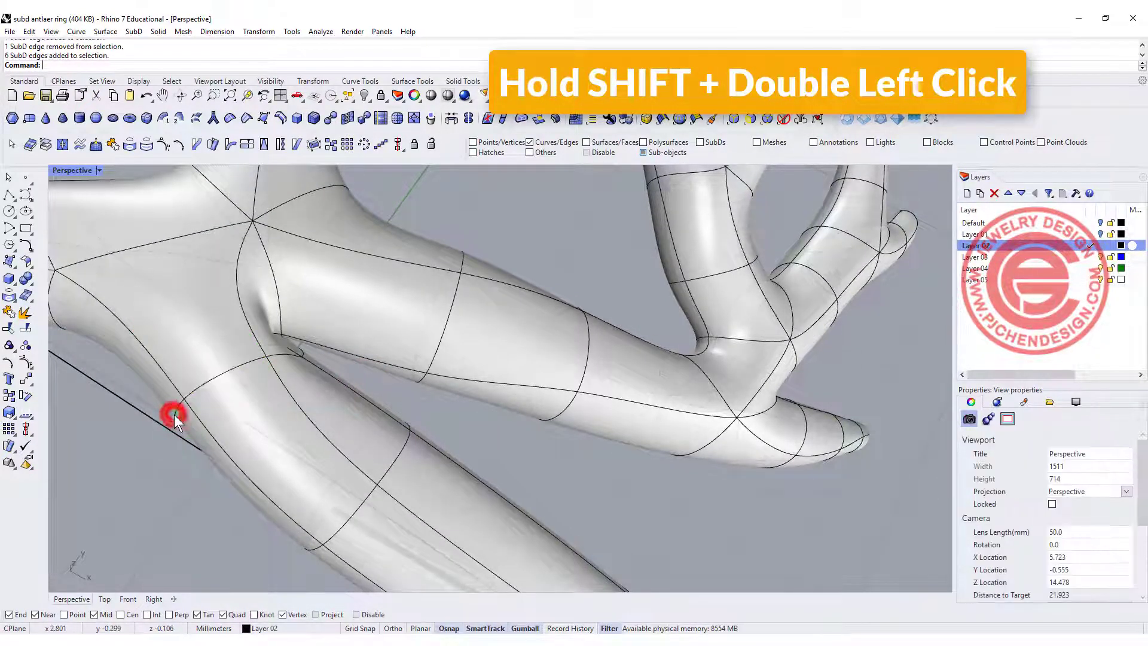
pyautogui.keyDown('shift'); pyautogui.doubleClick(226, 373); pyautogui.keyUp('shift')
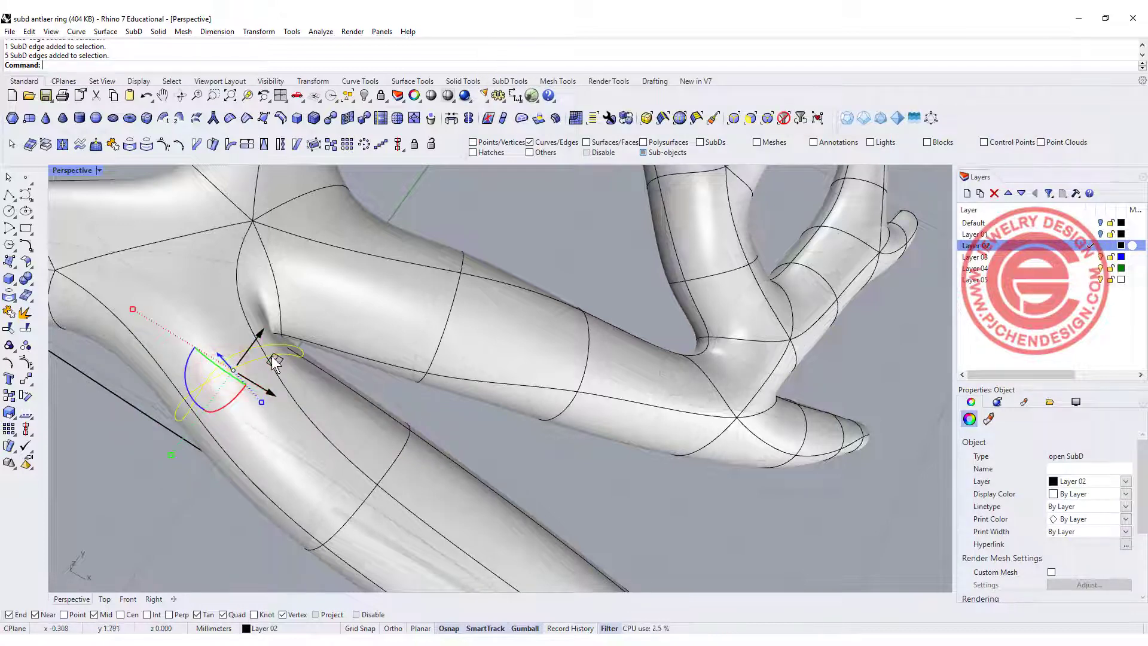
pyautogui.moveTo(272, 357); pyautogui.dragTo(228, 388)
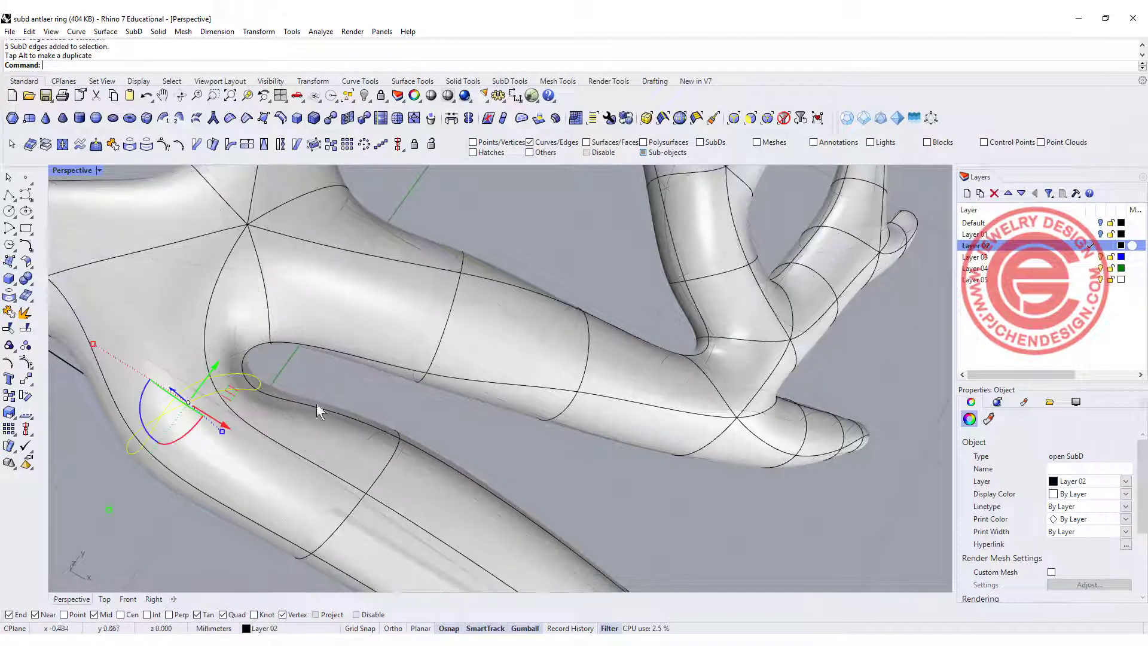
# Select the edge loop where the bridge meets the band and shift it slightly toward the antler's long branch and along the band.
pyautogui.scroll(-11, 465, 406)
pyautogui.moveTo(510, 455); pyautogui.dragTo(471, 443, button='right')
pyautogui.scroll(4, 525, 476)
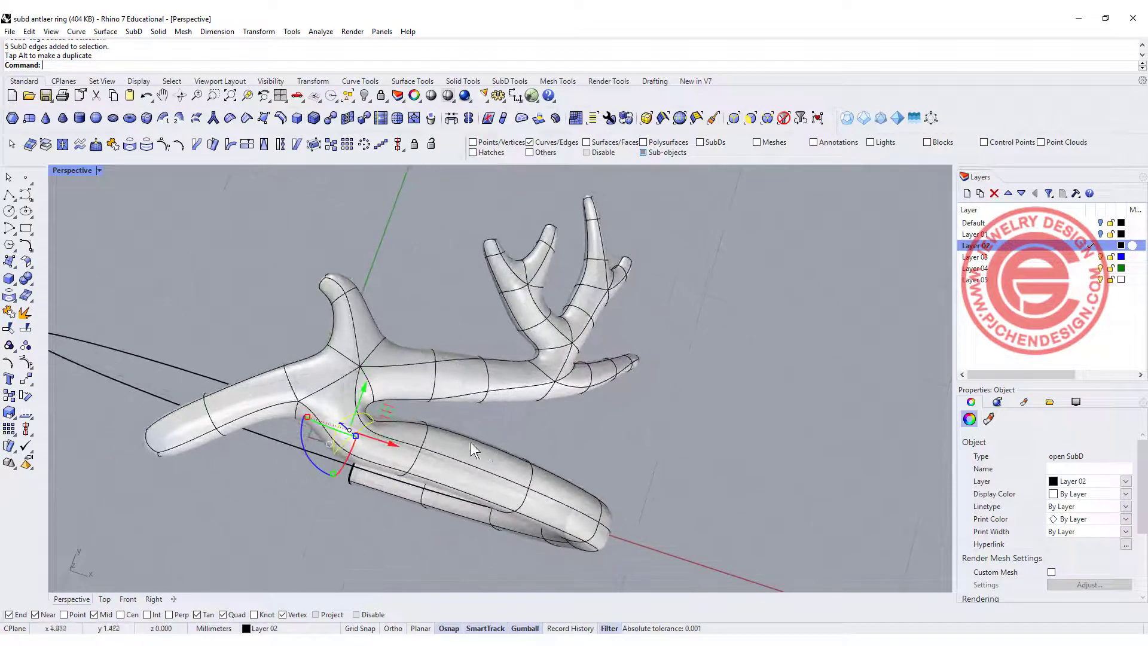
pyautogui.scroll(2, 418, 431)
pyautogui.moveTo(373, 396); pyautogui.dragTo(439, 514)
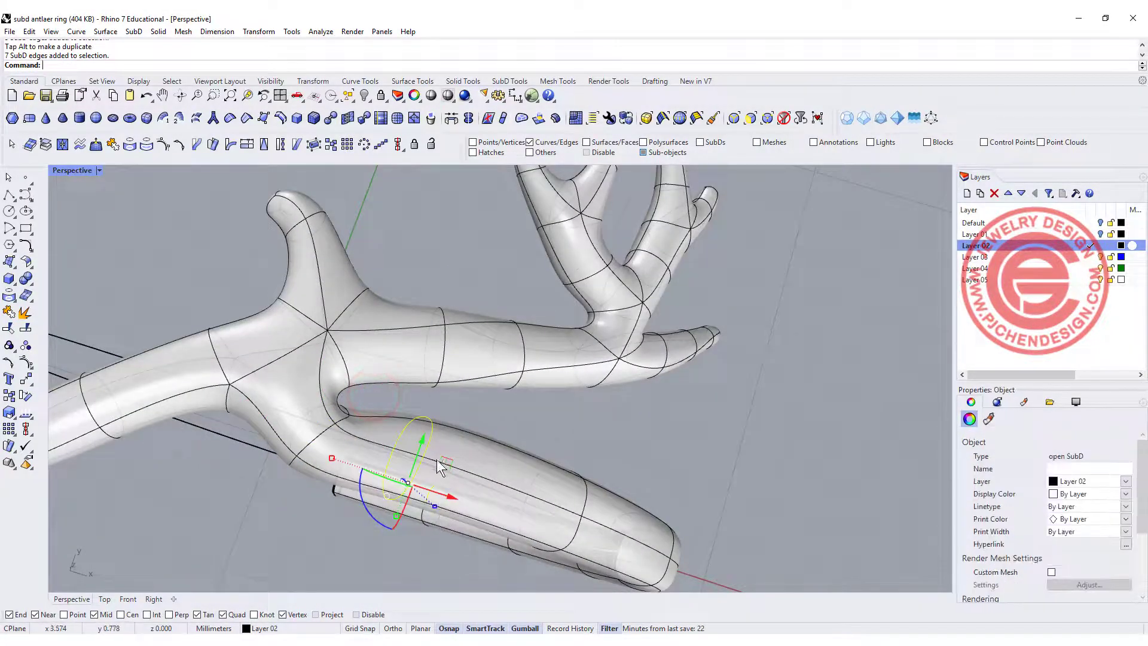
pyautogui.moveTo(444, 464)
pyautogui.mouseDown()
pyautogui.moveTo(472, 457)
pyautogui.moveTo(434, 476)
pyautogui.mouseUp()
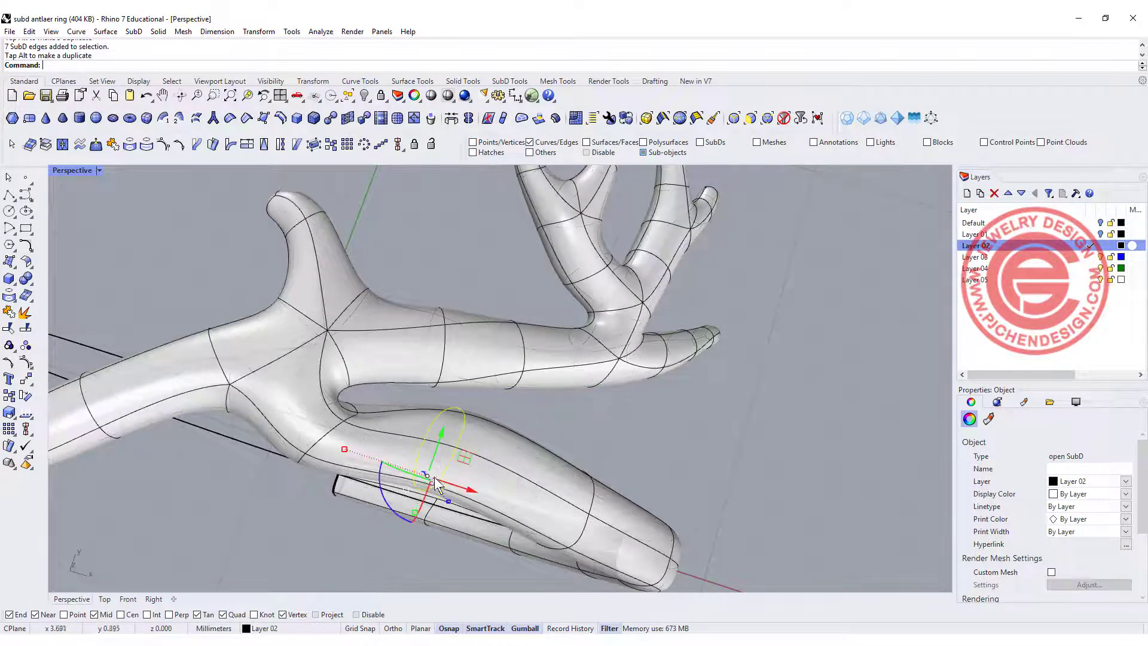
# Select the next edge loop along the band and undo the recent edge-loop moves.
pyautogui.keyDown('shift'); pyautogui.moveTo(577, 475); pyautogui.dragTo(504, 396, button='right'); pyautogui.keyUp('shift')
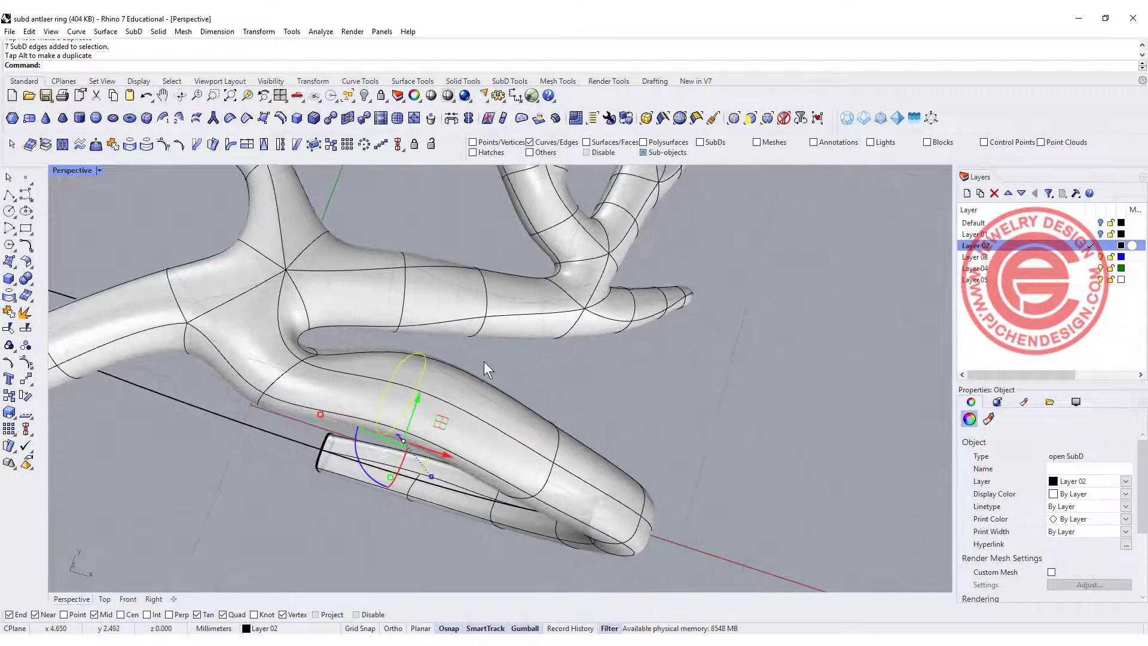
pyautogui.moveTo(482, 358); pyautogui.dragTo(549, 497)
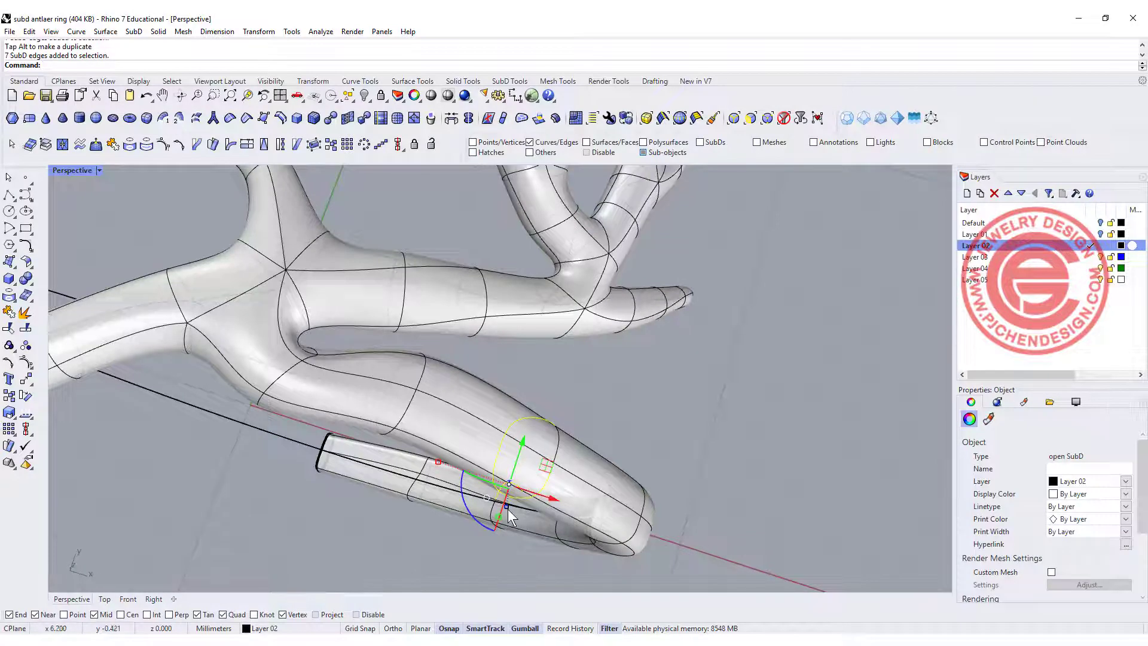
pyautogui.moveTo(509, 512); pyautogui.dragTo(586, 450, button='right')
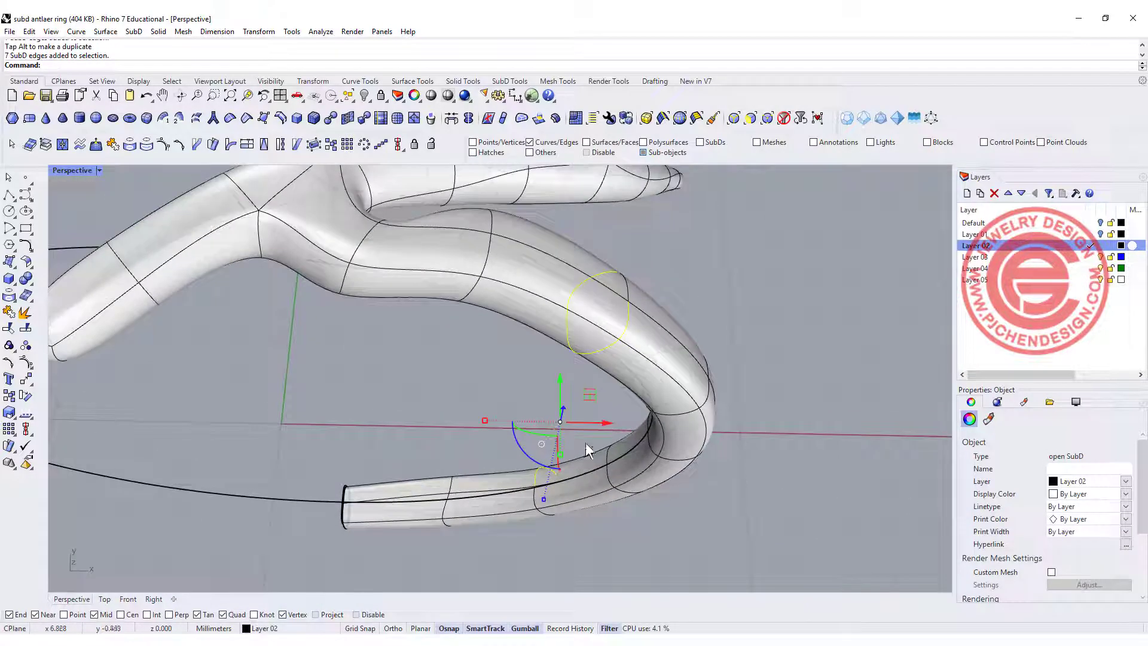
pyautogui.keyDown('shift'); pyautogui.click(625, 283); pyautogui.keyUp('shift')
pyautogui.moveTo(624, 351); pyautogui.dragTo(598, 390, button='right')
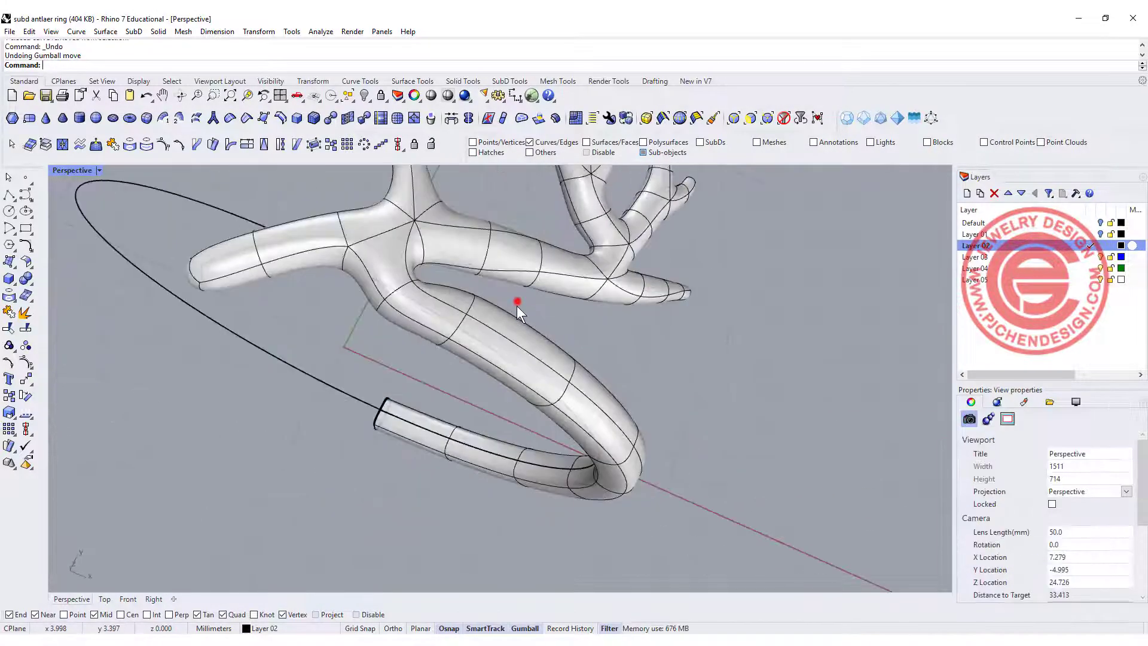
# Select the edge loop in the middle of the bridge and shift it away from the antler's long branch.
pyautogui.moveTo(517, 306); pyautogui.dragTo(583, 381)
pyautogui.moveTo(573, 339); pyautogui.dragTo(555, 372)
pyautogui.moveTo(555, 372); pyautogui.dragTo(654, 359, button='right')
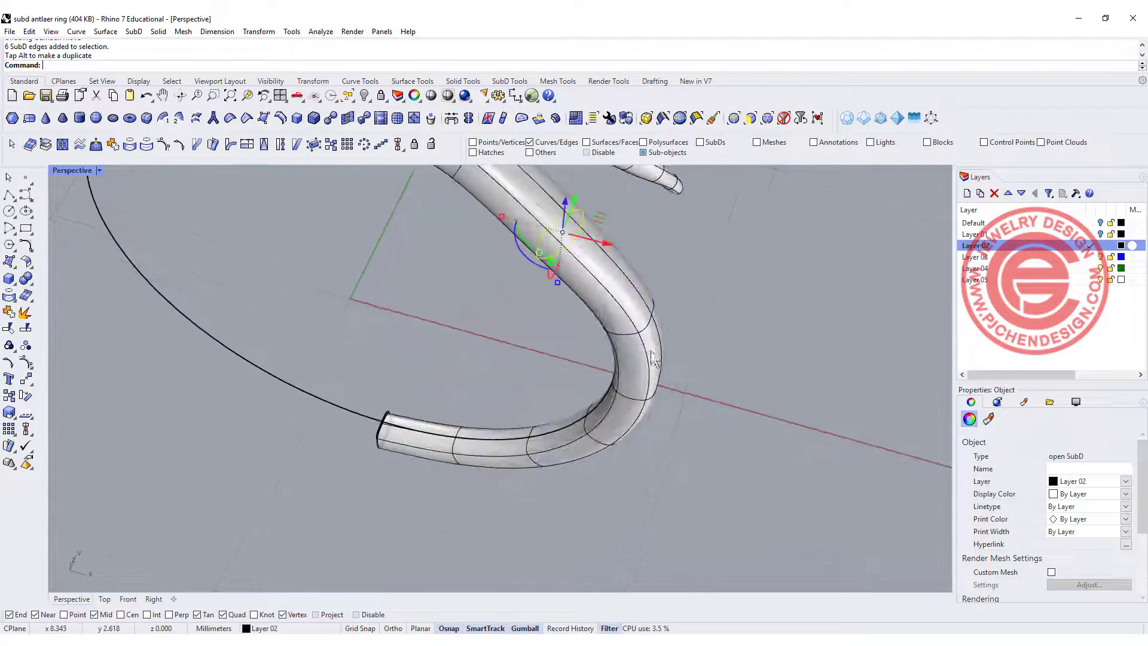
# Select the edge loop where the band starts to bend and shift it slightly outward along the band.
pyautogui.click(530, 300)
pyautogui.moveTo(532, 299); pyautogui.dragTo(718, 363)
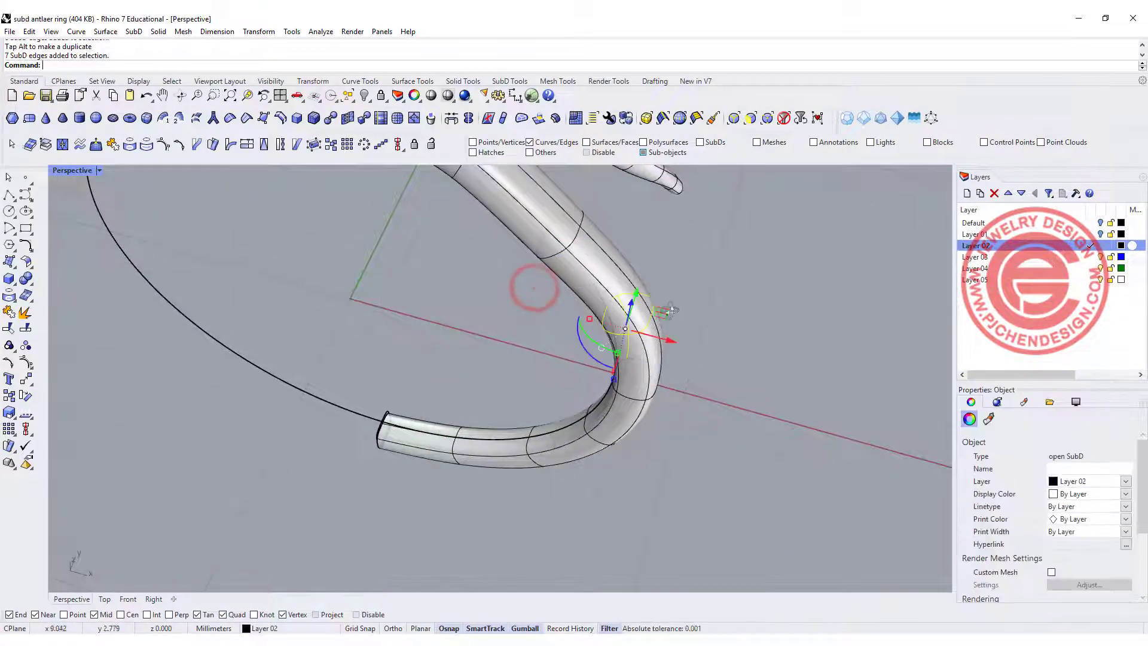
pyautogui.moveTo(528, 281); pyautogui.dragTo(567, 362, button='right')
pyautogui.moveTo(588, 366); pyautogui.dragTo(613, 361)
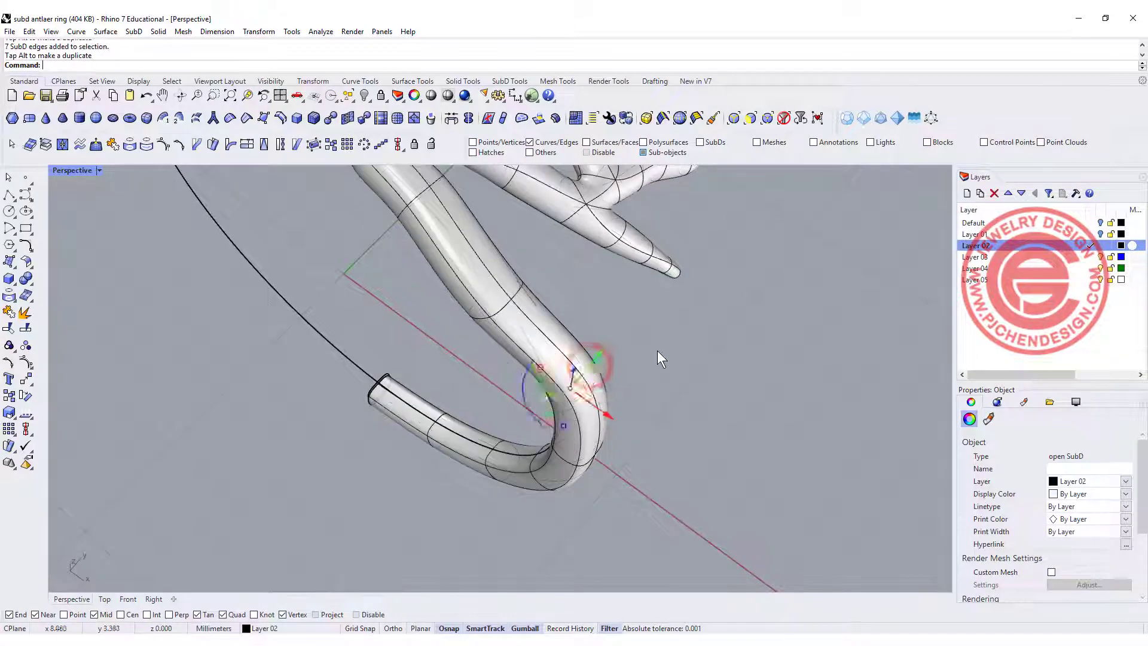
pyautogui.click(661, 351)
# Select the edges in the fork between the long branch and the band and shift them slightly along the band and toward the branch.
pyautogui.scroll(-4, 493, 304)
pyautogui.moveTo(493, 304); pyautogui.dragTo(588, 335, button='right')
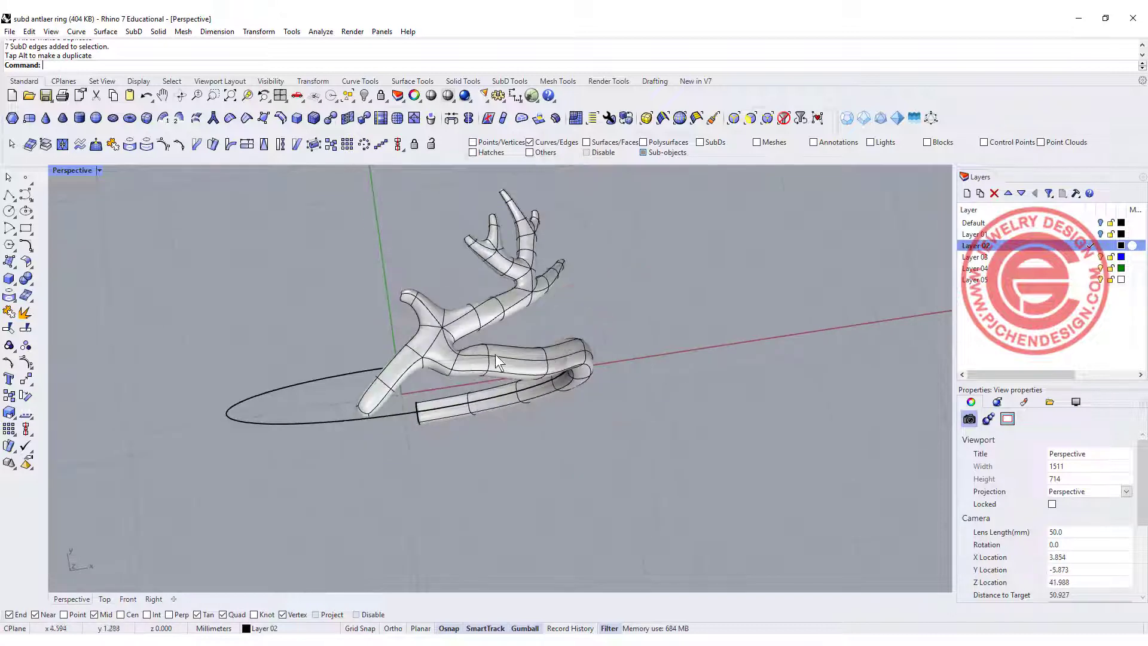
pyautogui.scroll(-5, 469, 356)
pyautogui.click(437, 367)
pyautogui.scroll(-6, 439, 362)
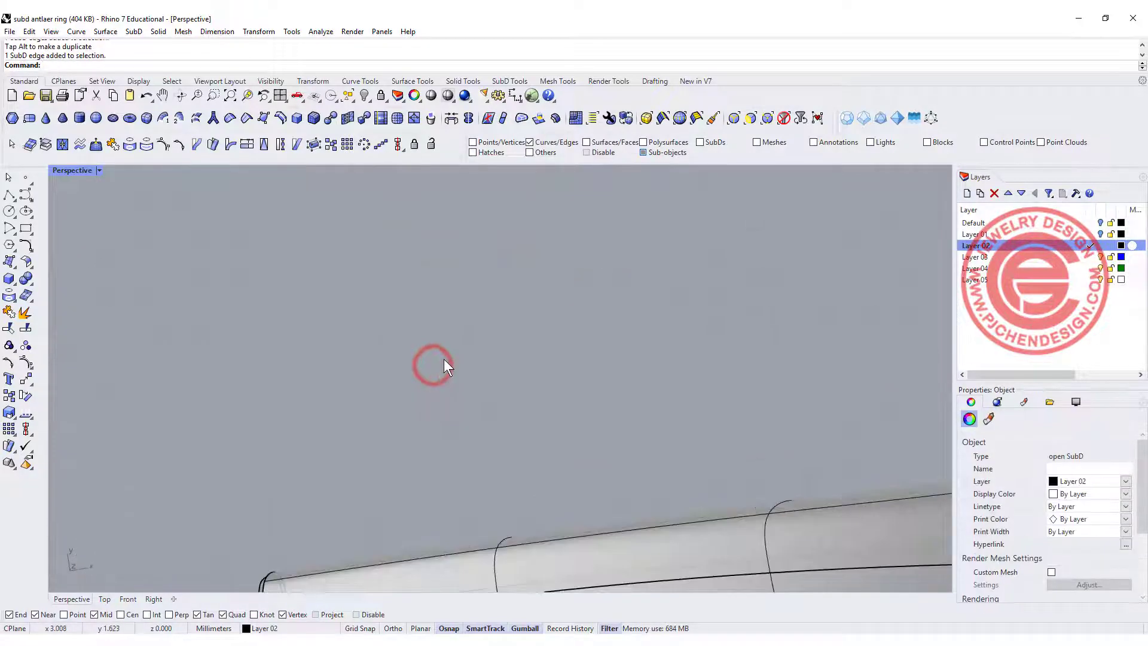
pyautogui.keyDown('shift'); pyautogui.click(291, 382); pyautogui.keyUp('shift')
pyautogui.scroll(-8, 336, 322)
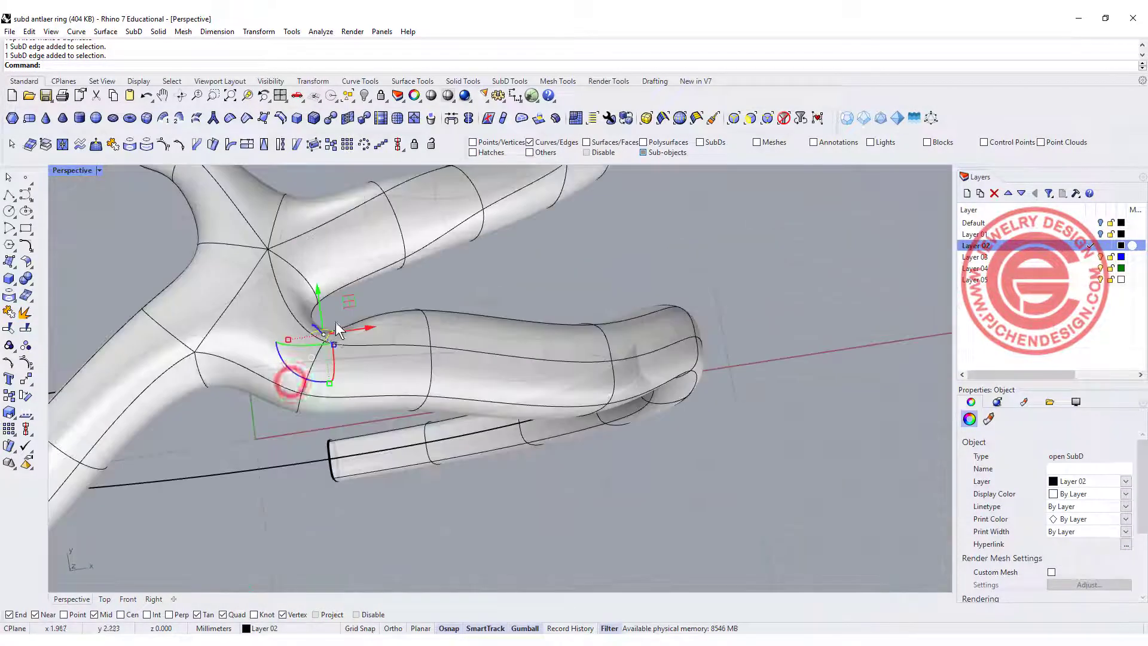
pyautogui.moveTo(348, 305); pyautogui.dragTo(385, 296)
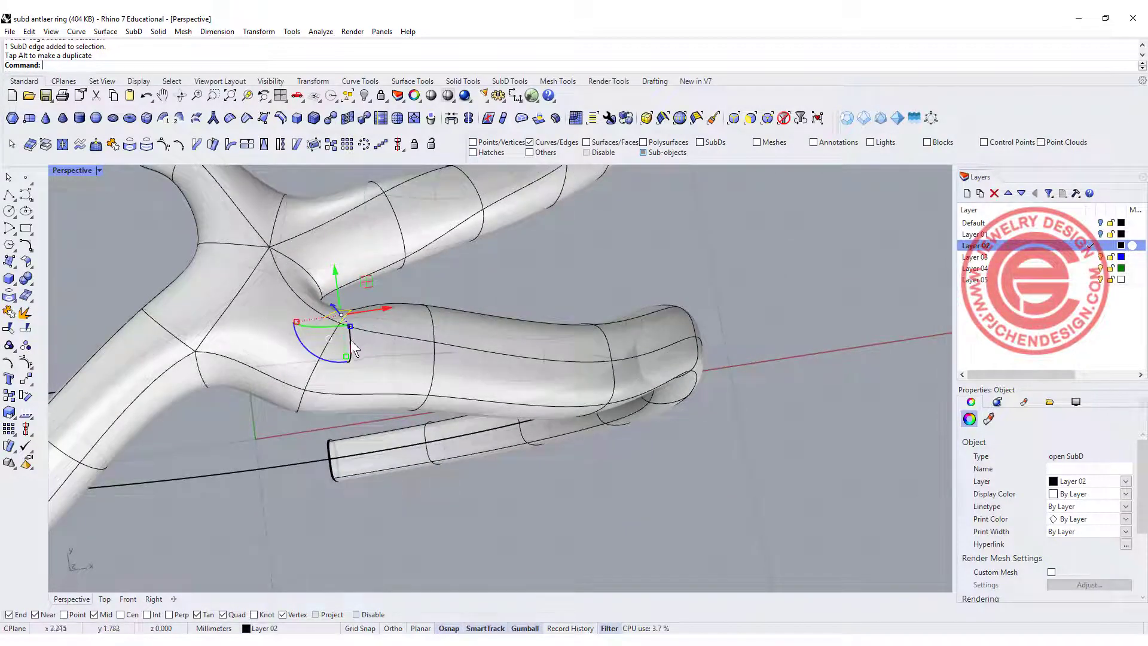
pyautogui.click(226, 423)
# Reflect the joined antler and band SubD about the Y axis in the Top view, keeping the modelled half and automatic snap style.
pyautogui.scroll(10, 226, 423)
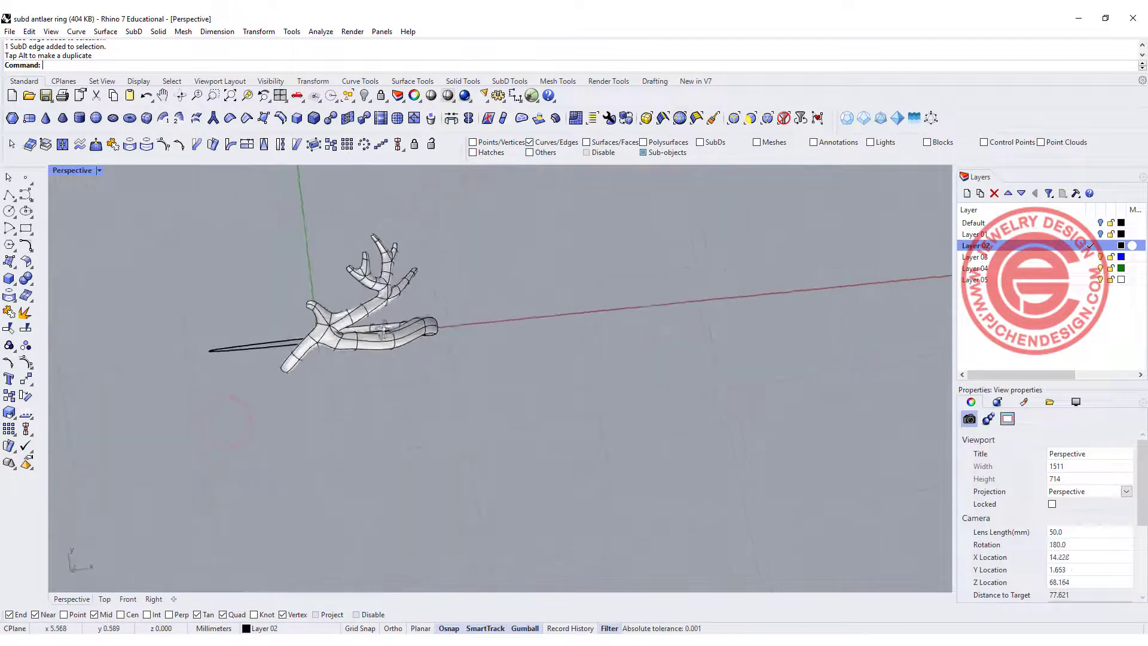
pyautogui.doubleClick(67, 170)
pyautogui.scroll(2, 257, 270)
pyautogui.moveTo(255, 264); pyautogui.dragTo(264, 255, button='right')
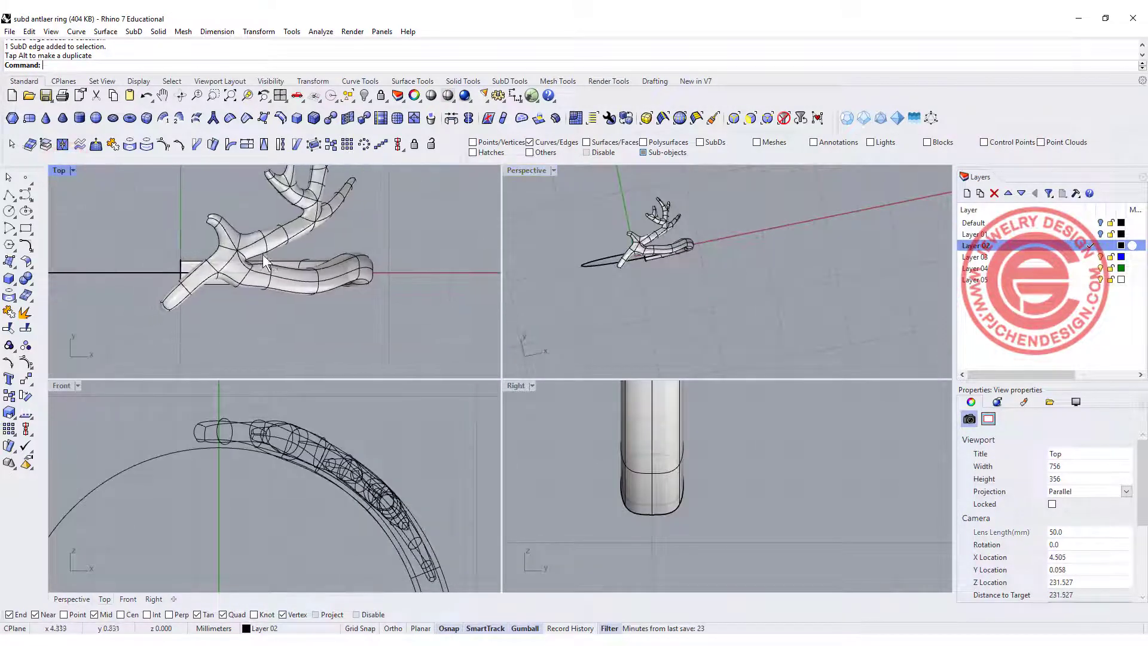
pyautogui.moveTo(386, 314); pyautogui.dragTo(396, 325, button='right')
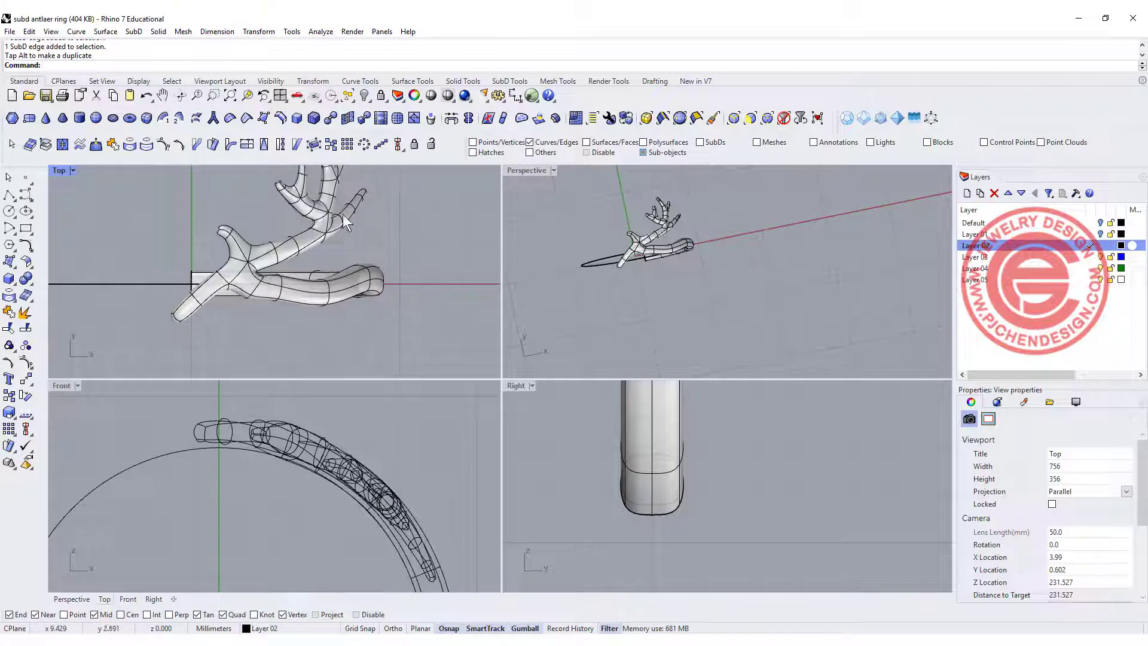
pyautogui.click(469, 118)
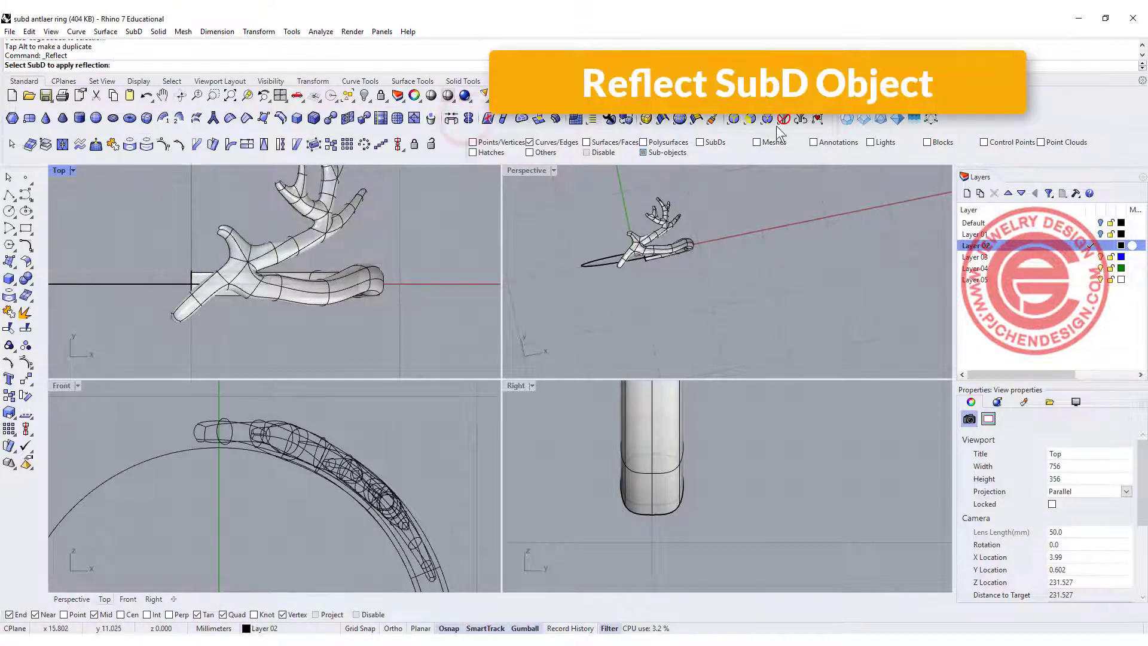
pyautogui.click(290, 247)
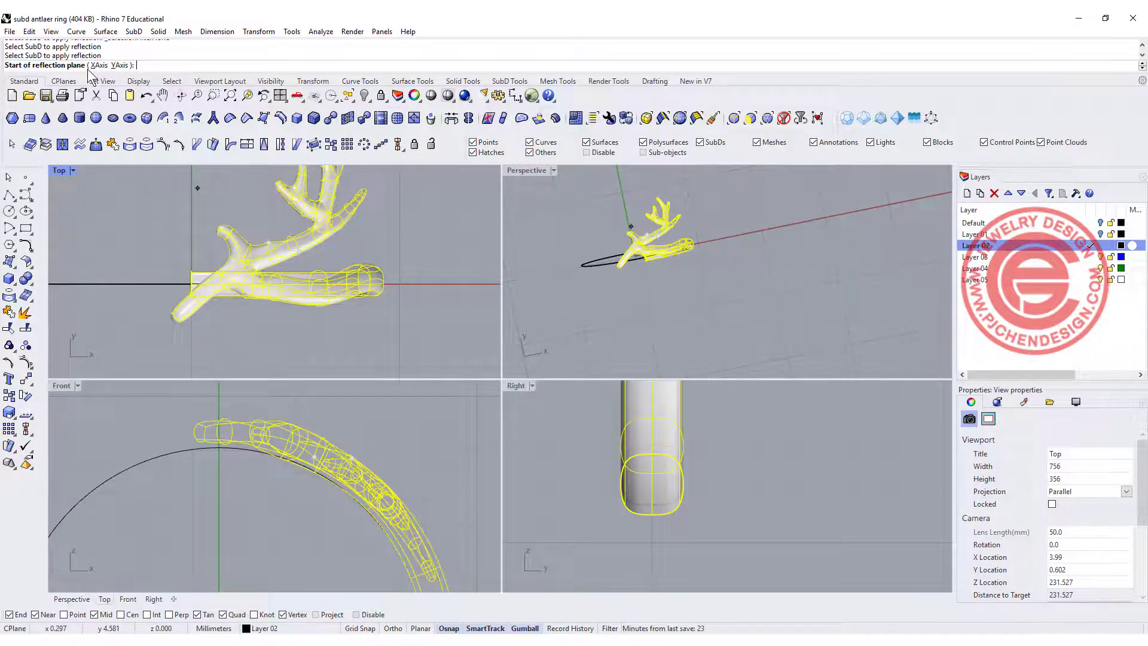
pyautogui.click(118, 65)
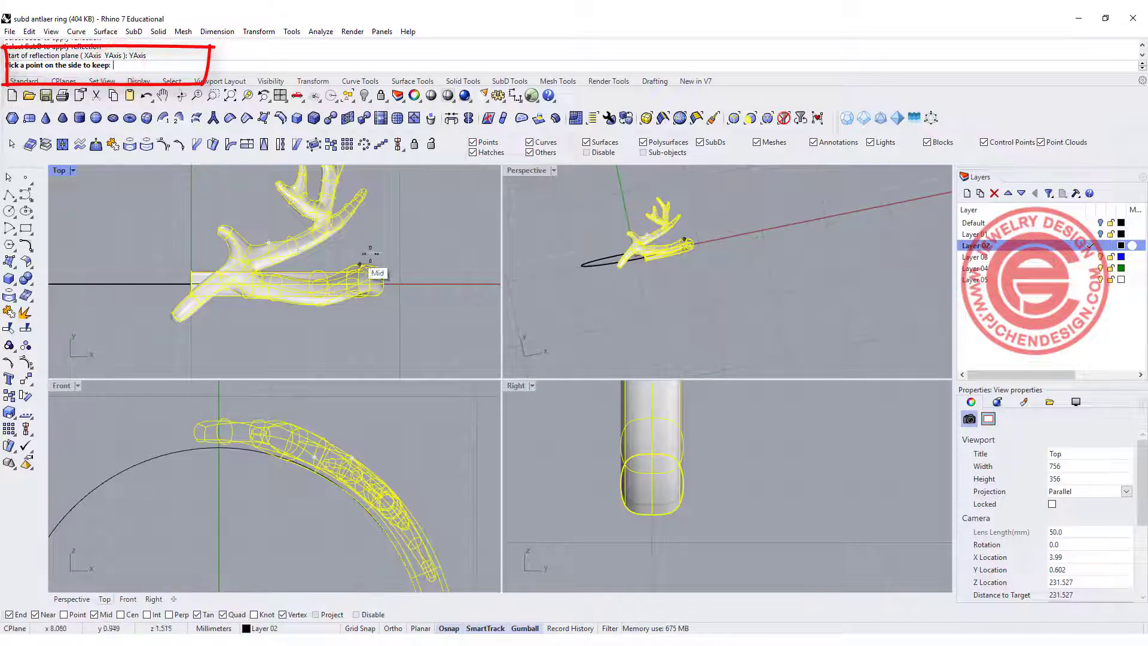
pyautogui.click(392, 213)
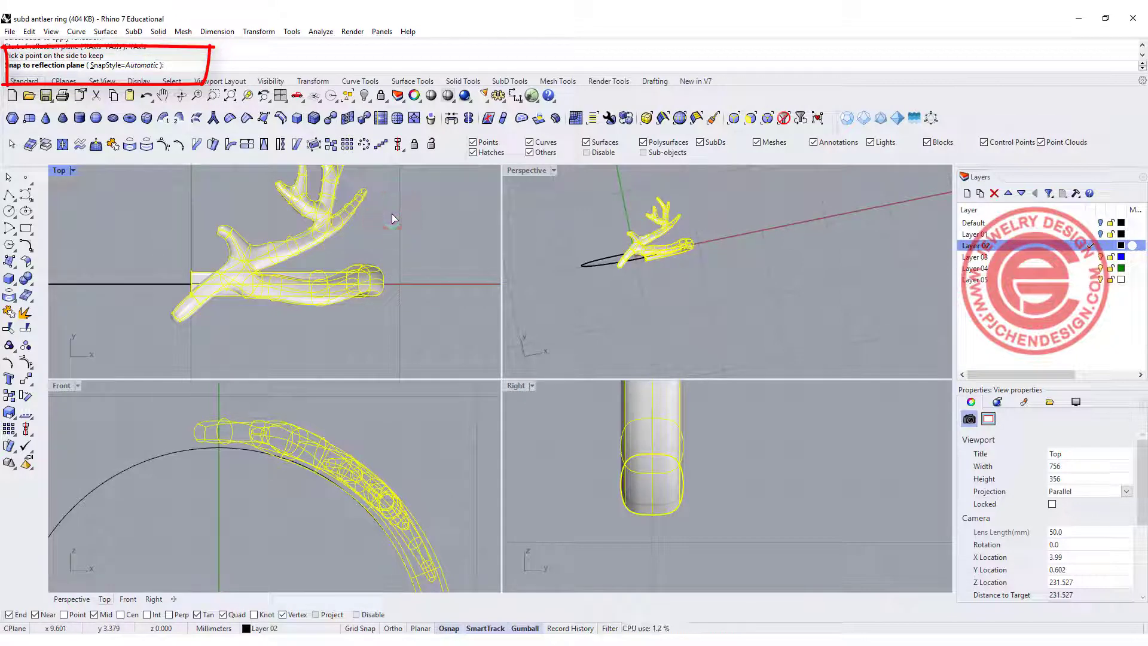
pyautogui.press('Return')
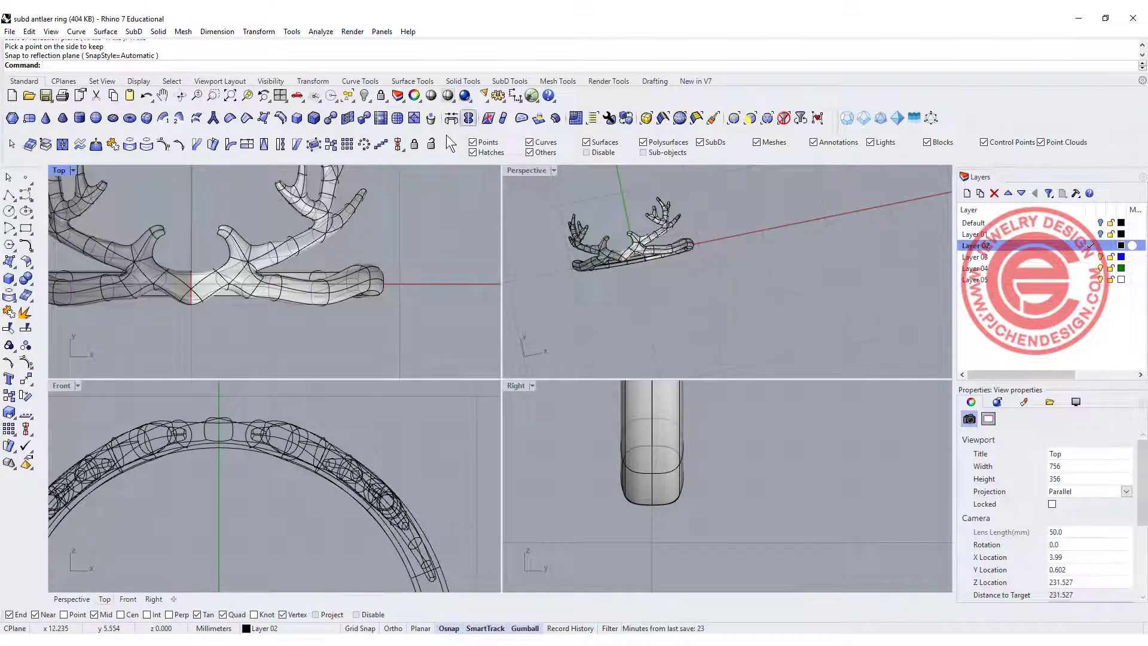
# Restart Reflect on the mirrored ring to examine its reflection-plane options, and return to an enlarged Perspective view.
pyautogui.press('Return')
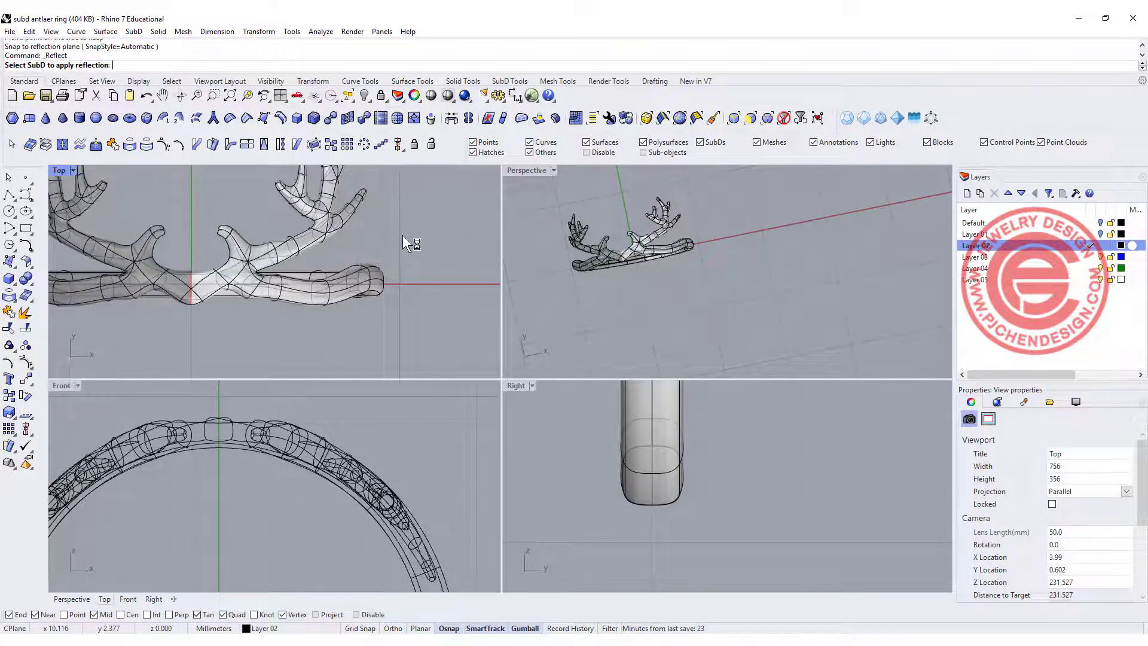
pyautogui.click(403, 235)
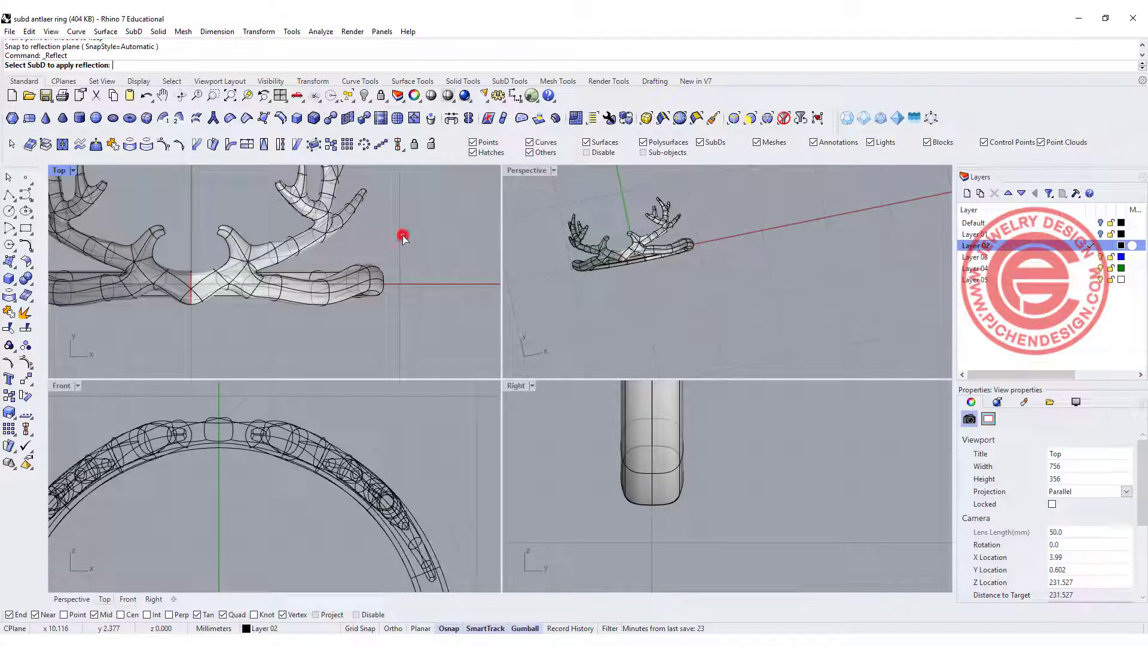
pyautogui.doubleClick(514, 170)
pyautogui.moveTo(441, 307); pyautogui.dragTo(491, 272, button='right')
pyautogui.scroll(6, 461, 259)
pyautogui.scroll(-6, 461, 259)
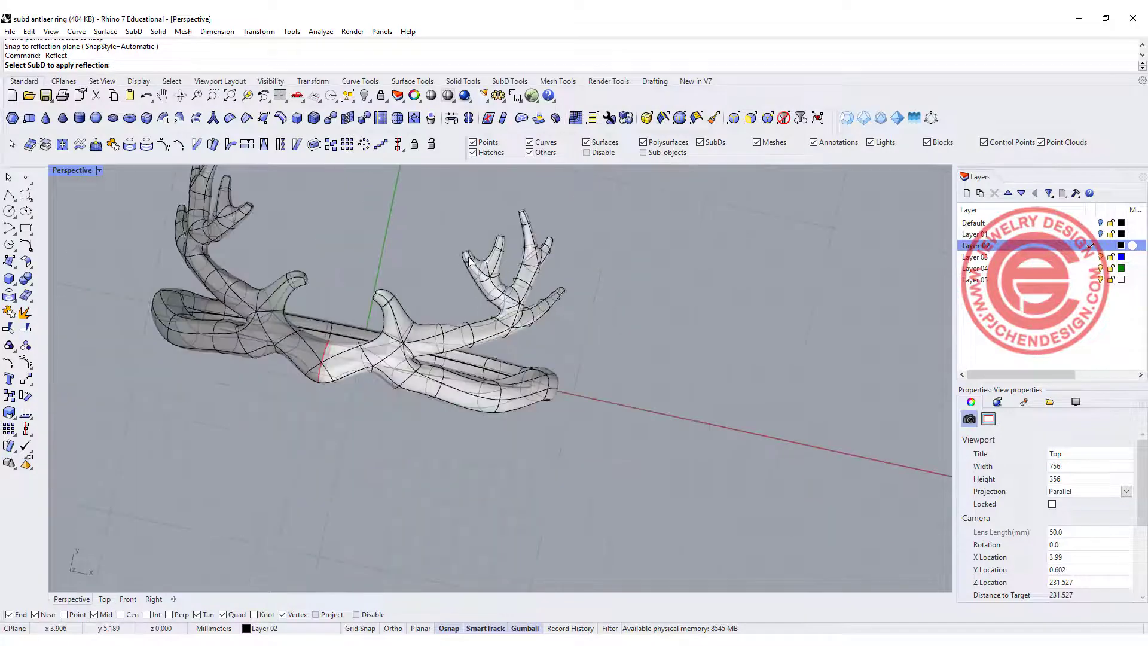
pyautogui.scroll(6, 464, 258)
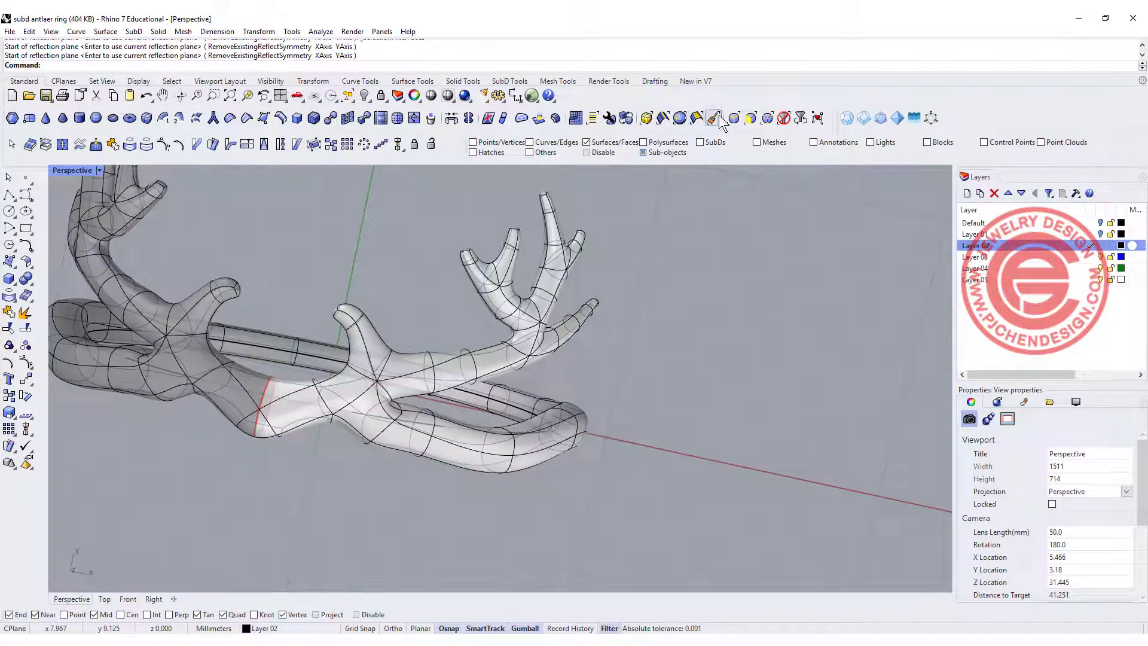
# Restrict selection to faces, select the tip faces of the antler's innermost small prong, and pull them toward the ring's centre to lengthen it.
pyautogui.click(749, 117)
pyautogui.scroll(4, 478, 246)
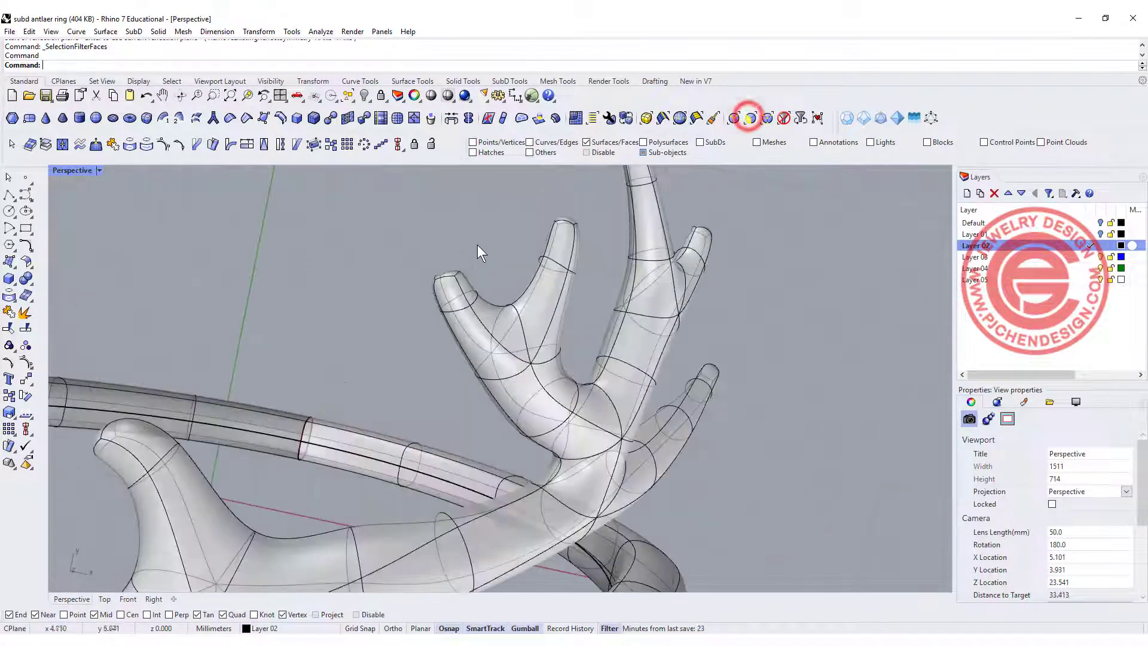
pyautogui.click(453, 271)
pyautogui.click(450, 274)
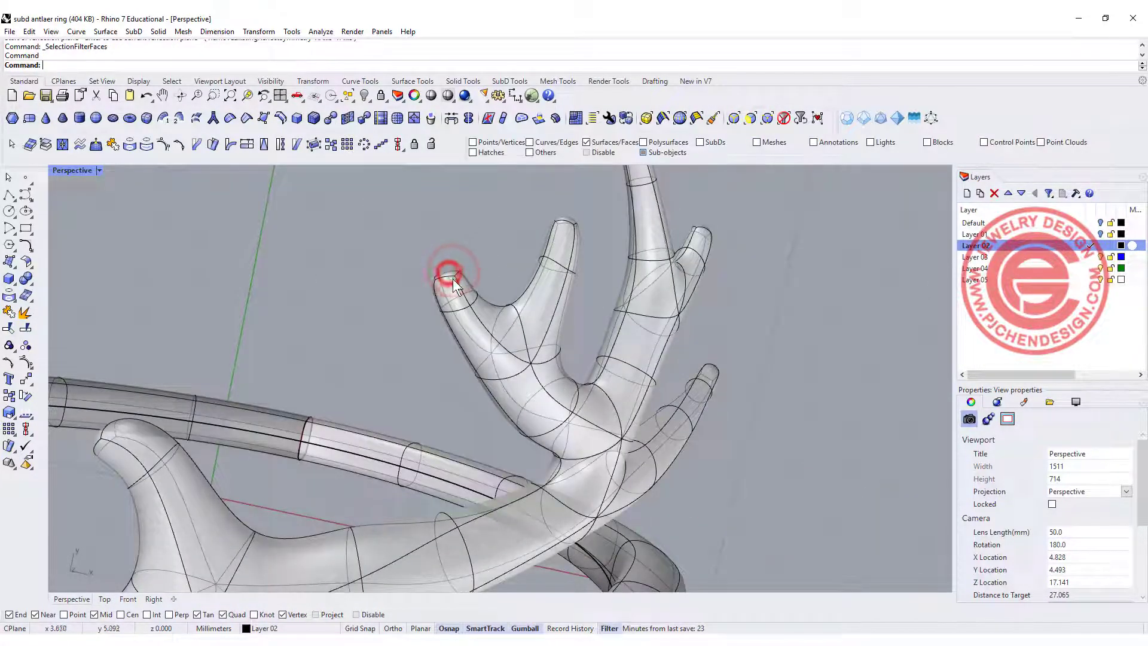
pyautogui.moveTo(483, 280); pyautogui.dragTo(410, 255)
pyautogui.scroll(-5, 410, 254)
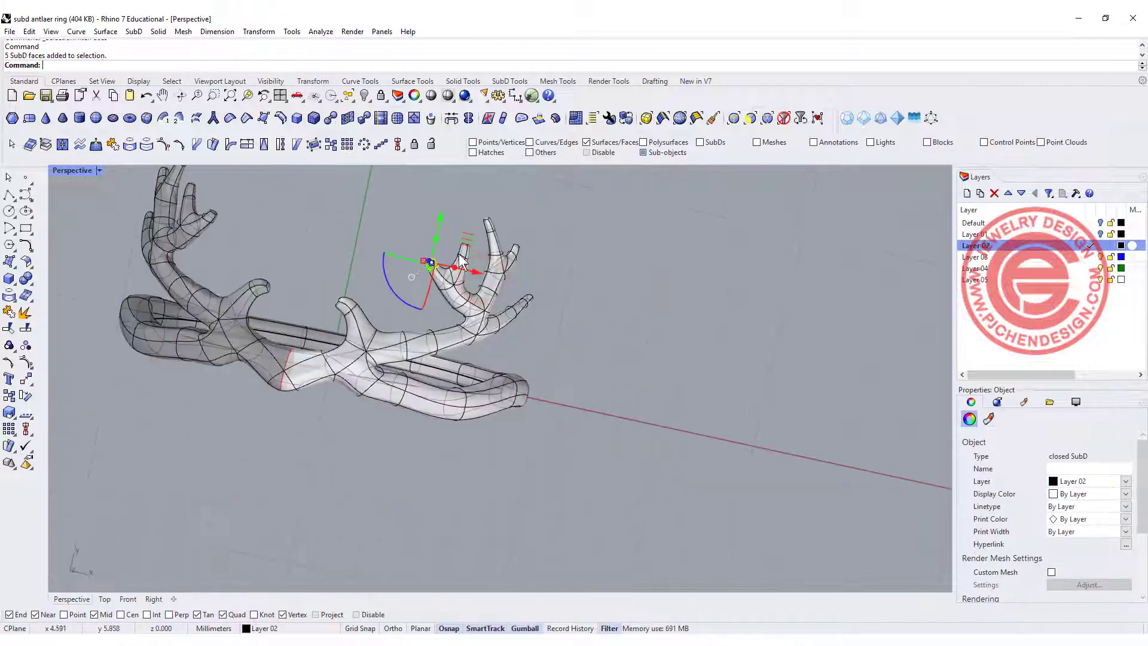
pyautogui.moveTo(474, 270); pyautogui.dragTo(452, 274)
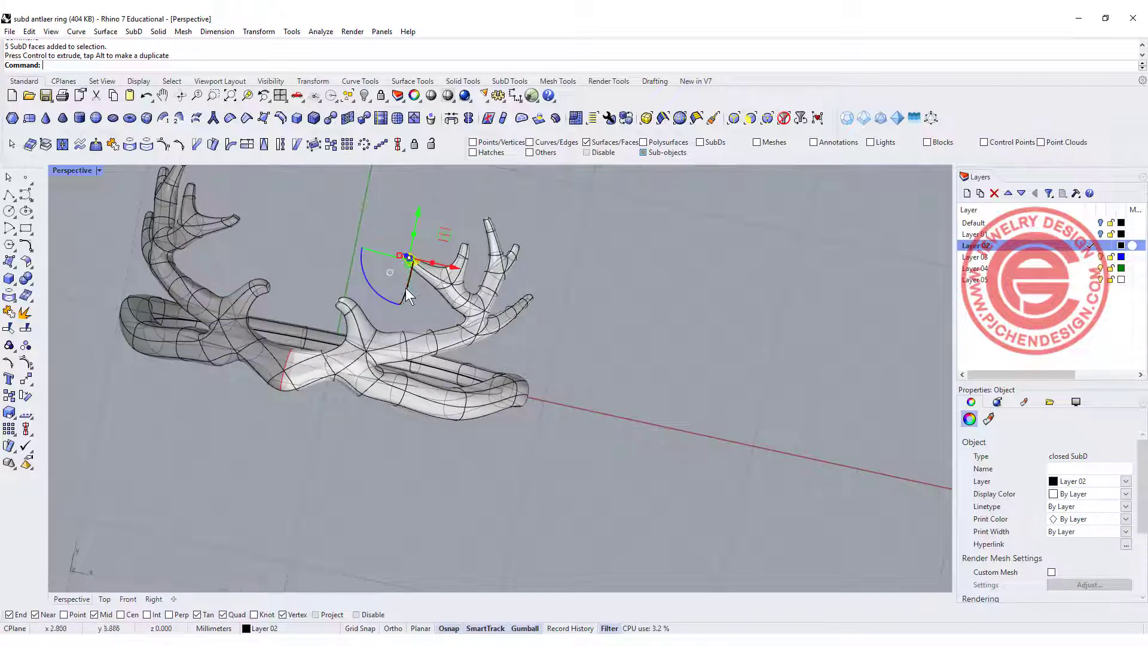
# Rotate the selected prong tip to align it with the lengthened prong, and deselect it.
pyautogui.scroll(5, 420, 271)
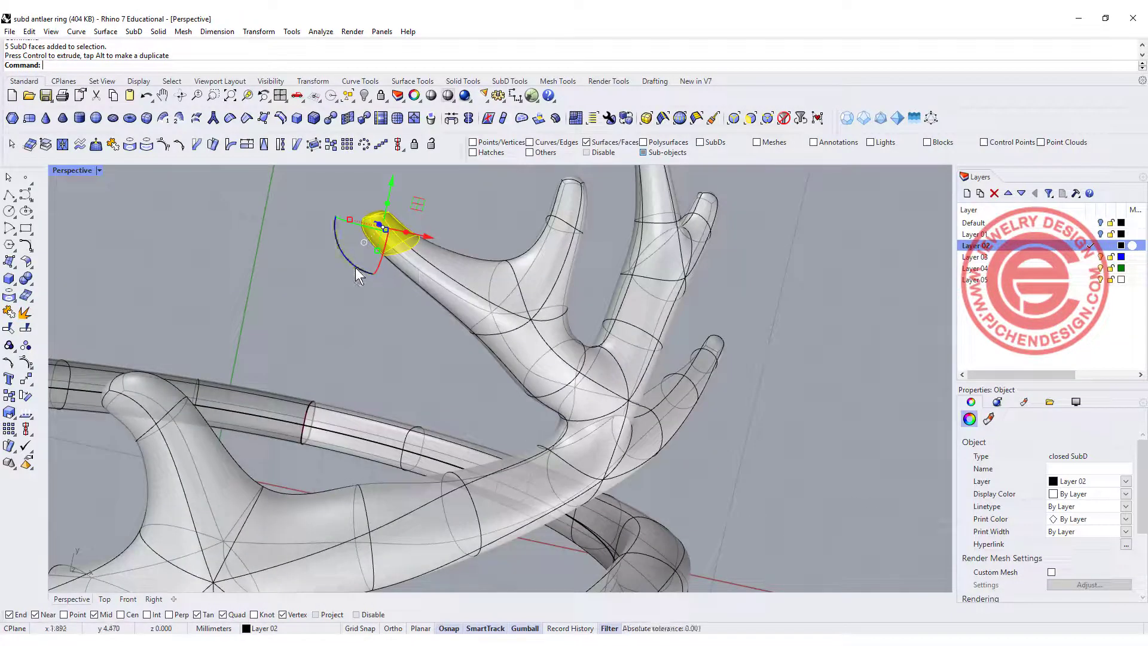
pyautogui.moveTo(359, 269); pyautogui.dragTo(394, 285)
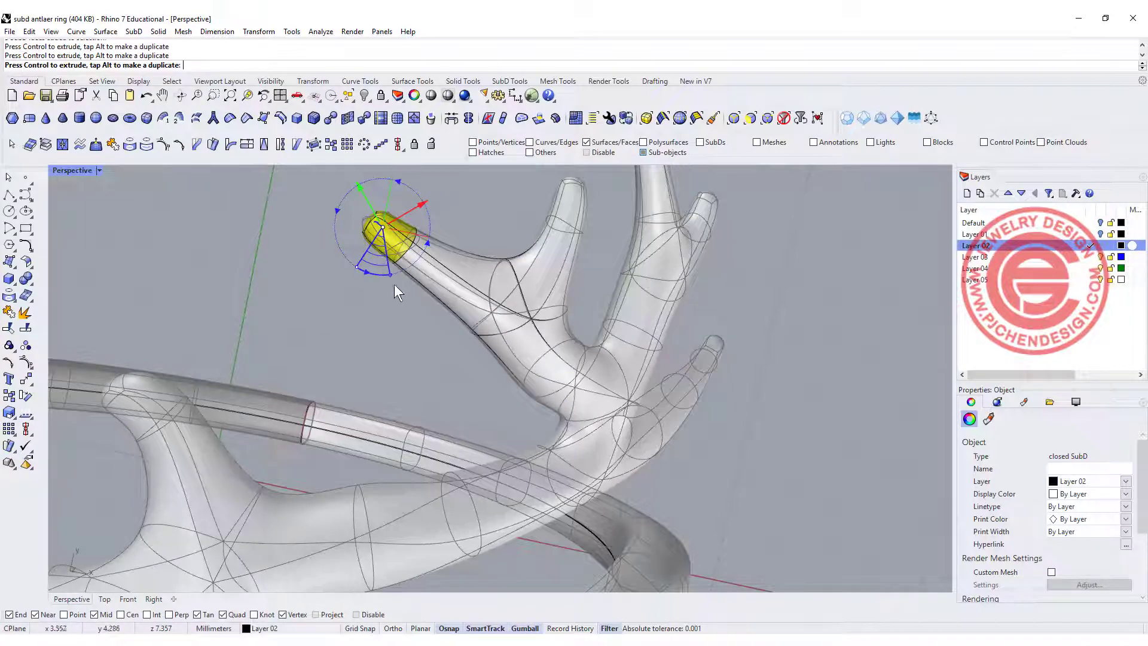
pyautogui.scroll(-5, 405, 293)
pyautogui.scroll(3, 278, 255)
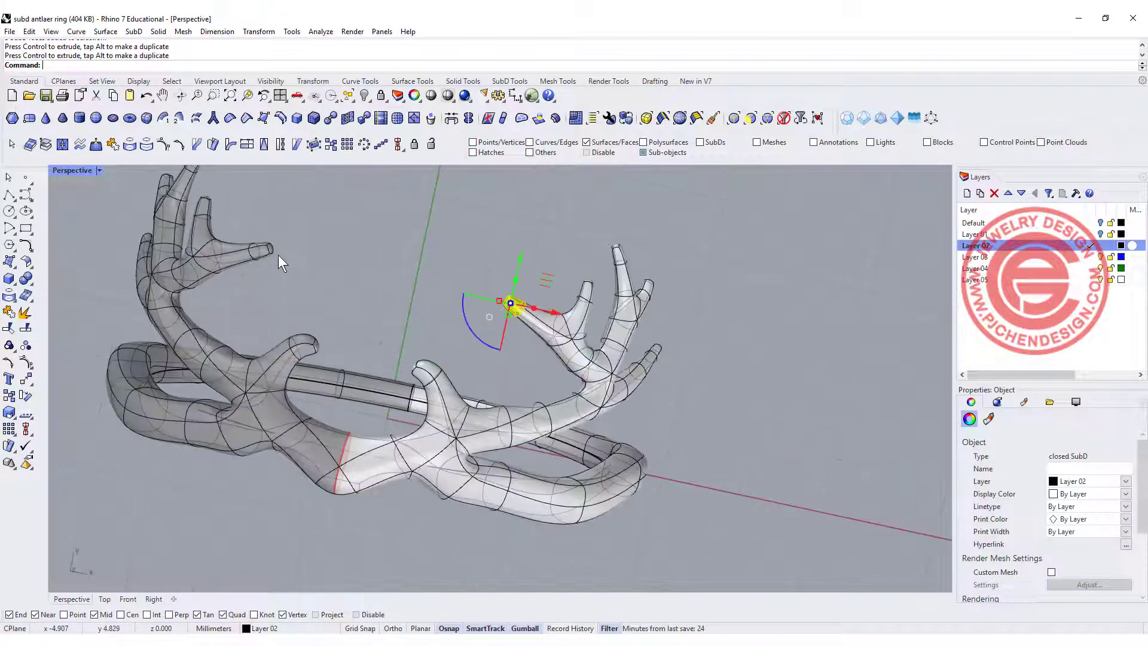
pyautogui.click(400, 262)
# Select the lower face at the point of the ring's central V and pull it away from the antlers to deepen the V.
pyautogui.moveTo(401, 261); pyautogui.dragTo(422, 326, button='right')
pyautogui.scroll(2, 372, 293)
pyautogui.moveTo(372, 295); pyautogui.dragTo(397, 295, button='right')
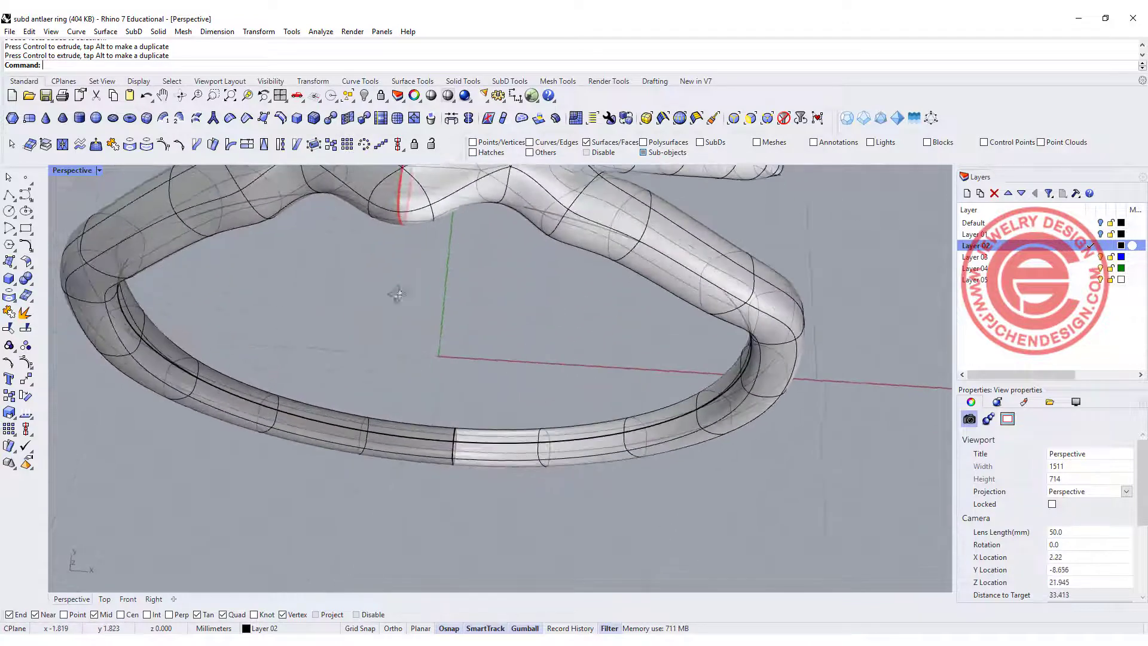
pyautogui.scroll(2, 405, 231)
pyautogui.keyDown('shift'); pyautogui.moveTo(405, 231); pyautogui.dragTo(384, 353, button='right'); pyautogui.keyUp('shift')
pyautogui.keyDown('ctrl'); pyautogui.keyDown('shift'); pyautogui.click(445, 292); pyautogui.keyUp('shift'); pyautogui.keyUp('ctrl')
pyautogui.moveTo(384, 353); pyautogui.dragTo(383, 354)
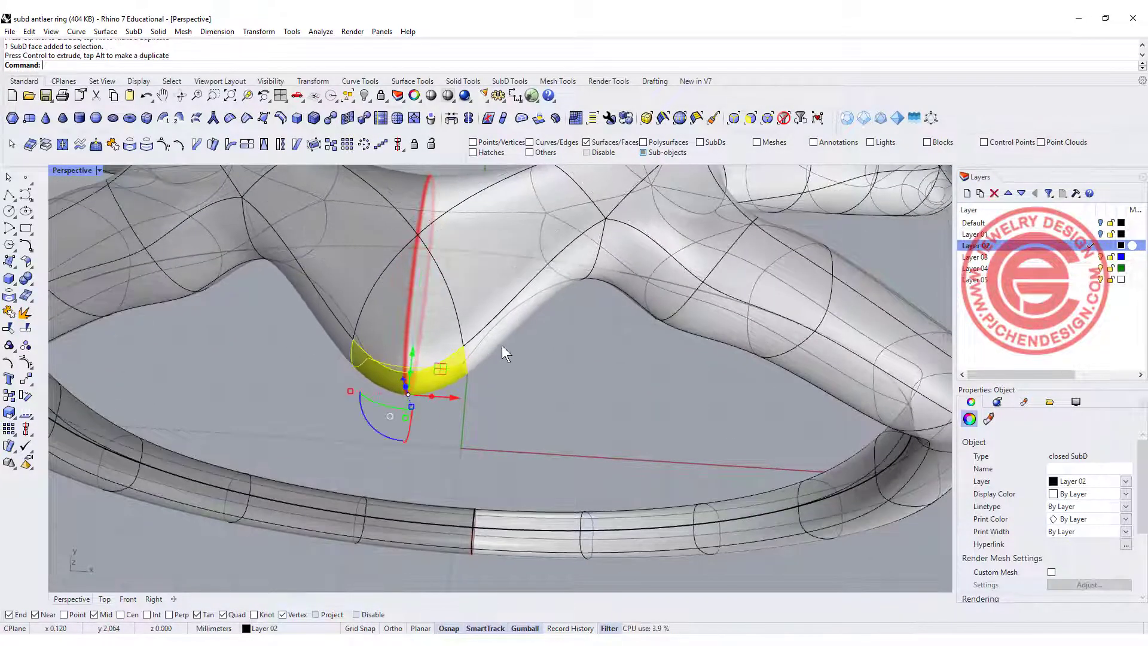
# Select the sloping side face of the central V, shift it toward the mirror plane, and rotate it slightly to steepen the slope.
pyautogui.click(500, 330)
pyautogui.keyDown('ctrl'); pyautogui.keyDown('shift'); pyautogui.click(512, 324); pyautogui.keyUp('shift'); pyautogui.keyUp('ctrl')
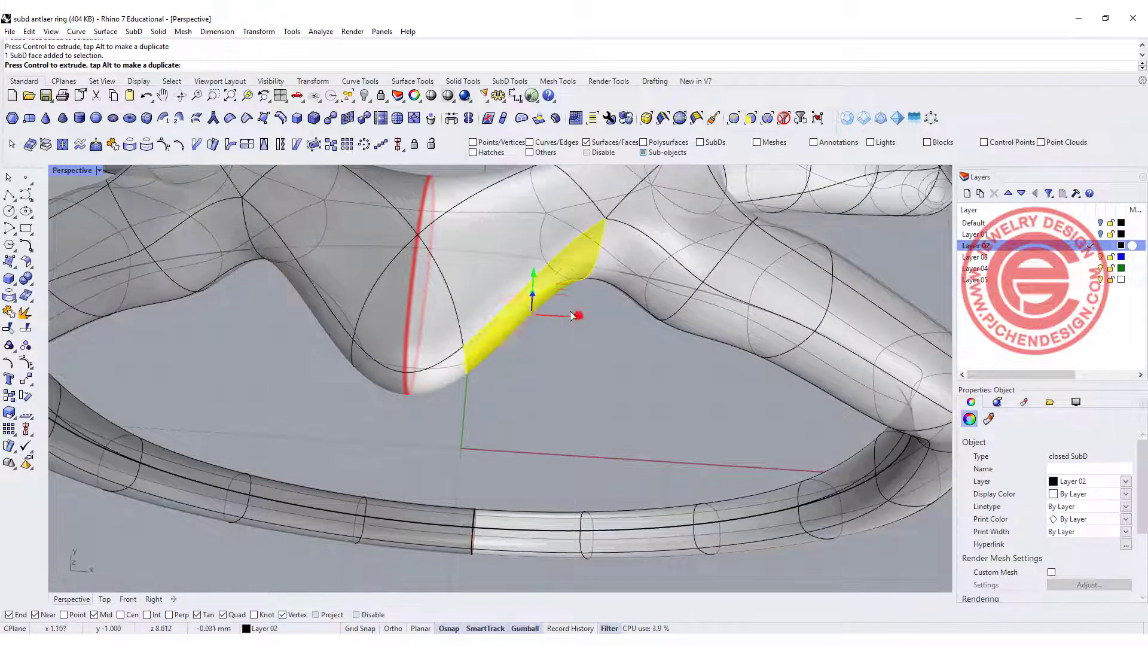
pyautogui.moveTo(577, 315); pyautogui.dragTo(539, 317)
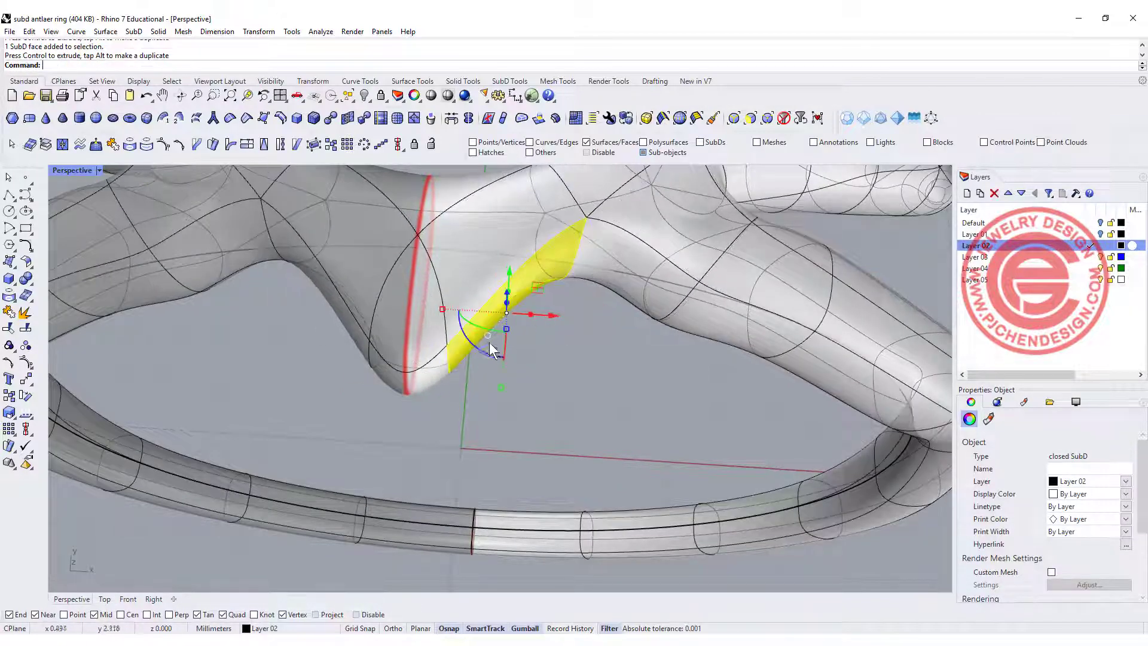
pyautogui.moveTo(480, 349); pyautogui.dragTo(509, 356, button='right')
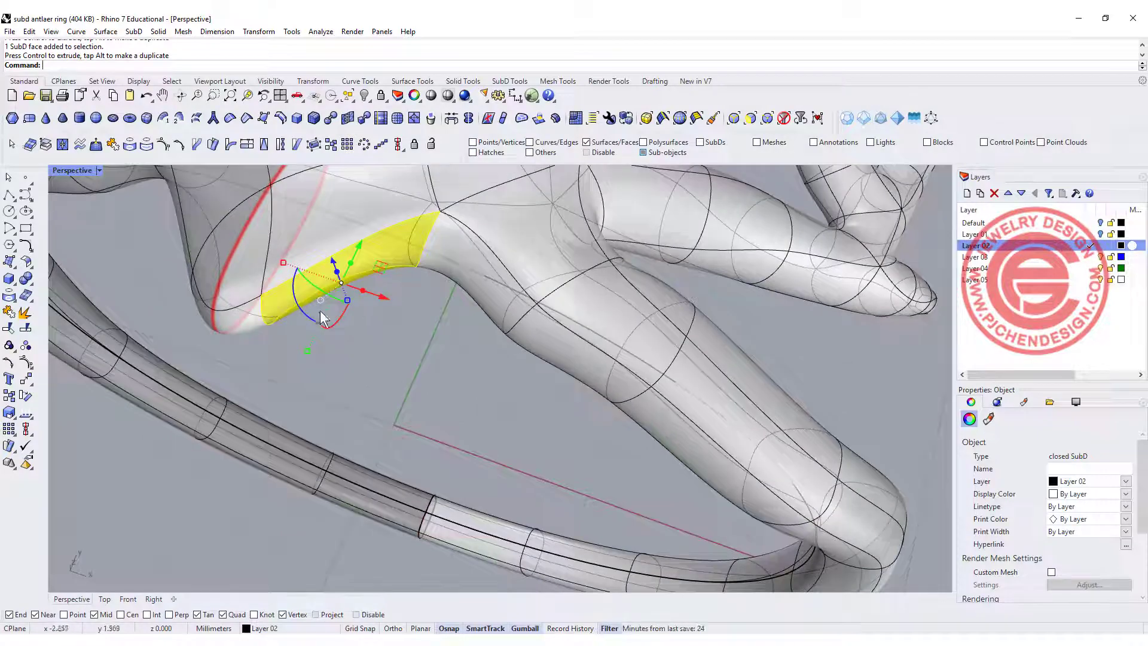
pyautogui.moveTo(310, 313); pyautogui.dragTo(320, 320)
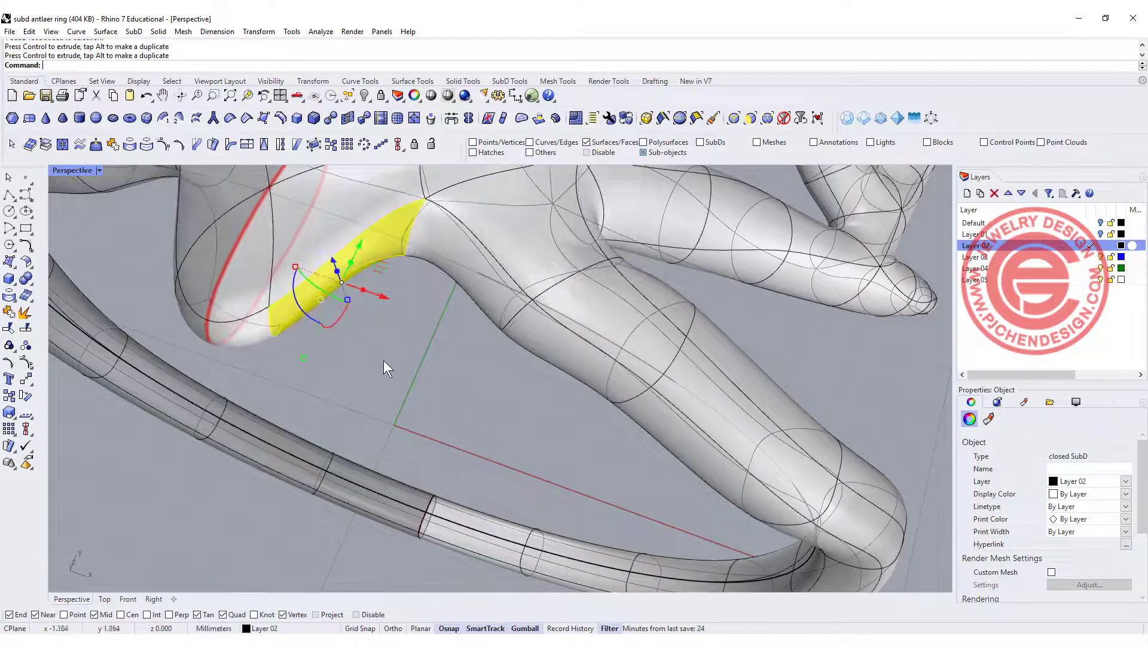
# Examine the whole mirrored ring and its reshaped central V from the front.
pyautogui.scroll(-6, 411, 321)
pyautogui.moveTo(410, 321); pyautogui.dragTo(659, 373, button='right')
pyautogui.scroll(-3, 581, 339)
pyautogui.keyDown('shift'); pyautogui.moveTo(696, 300); pyautogui.dragTo(415, 253, button='right'); pyautogui.keyUp('shift')
pyautogui.rightClick(657, 336)
pyautogui.click(657, 337)
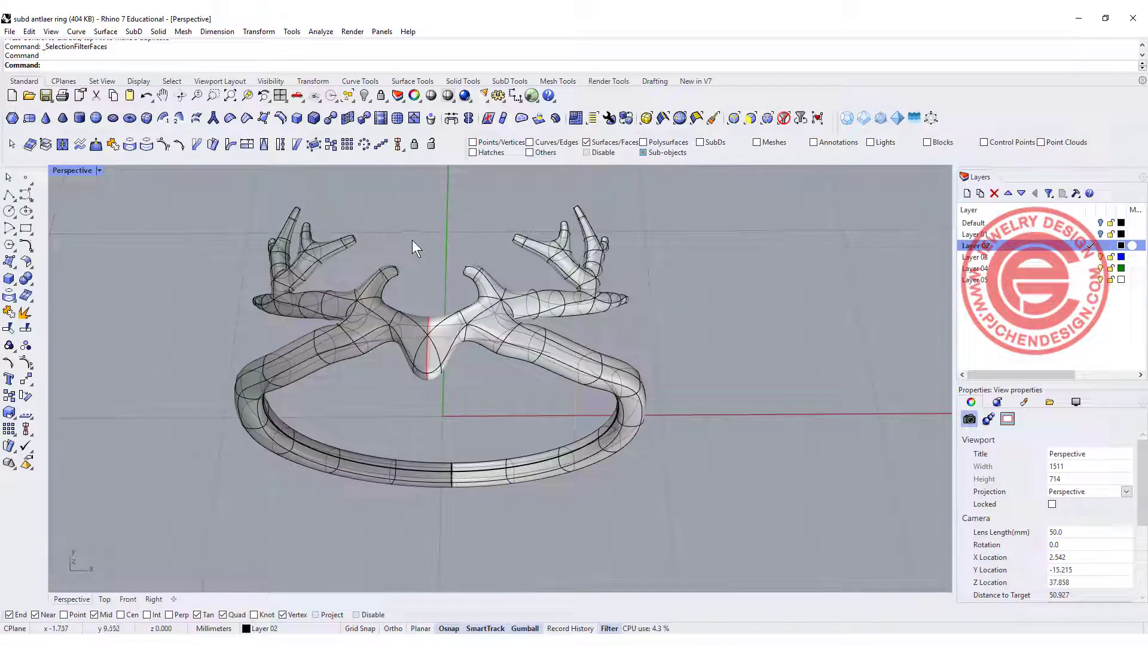
pyautogui.scroll(2, 406, 304)
pyautogui.moveTo(542, 316); pyautogui.dragTo(539, 339, button='right')
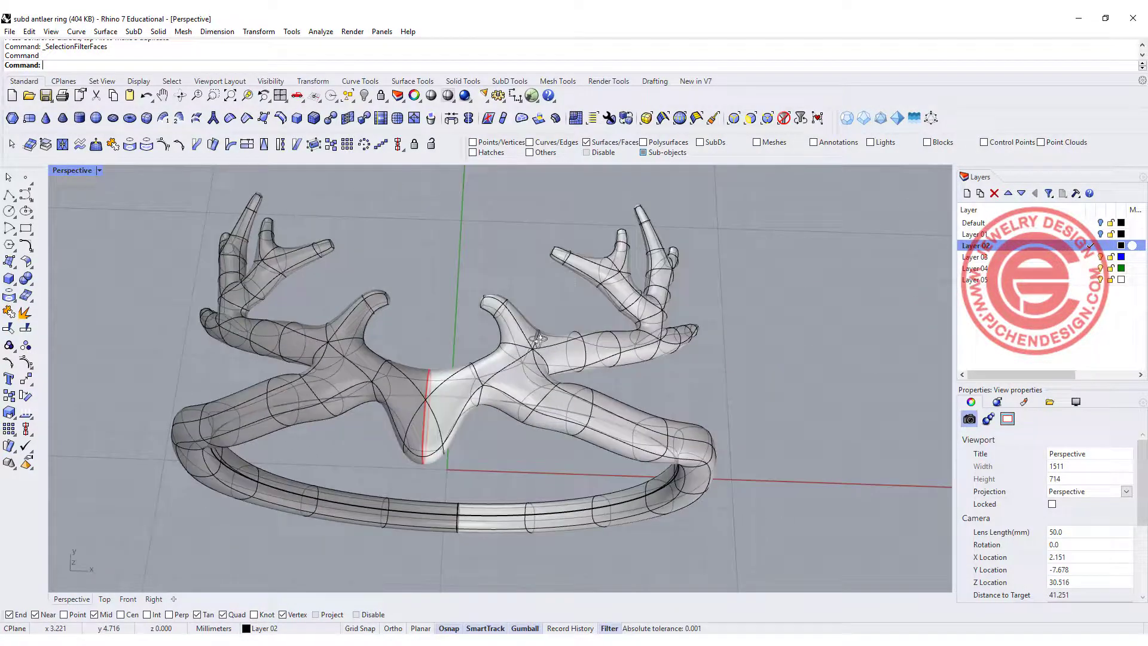
# Start converting the ring to NURBS with ToNurbs and disable the selection filter.
pyautogui.click(331, 119)
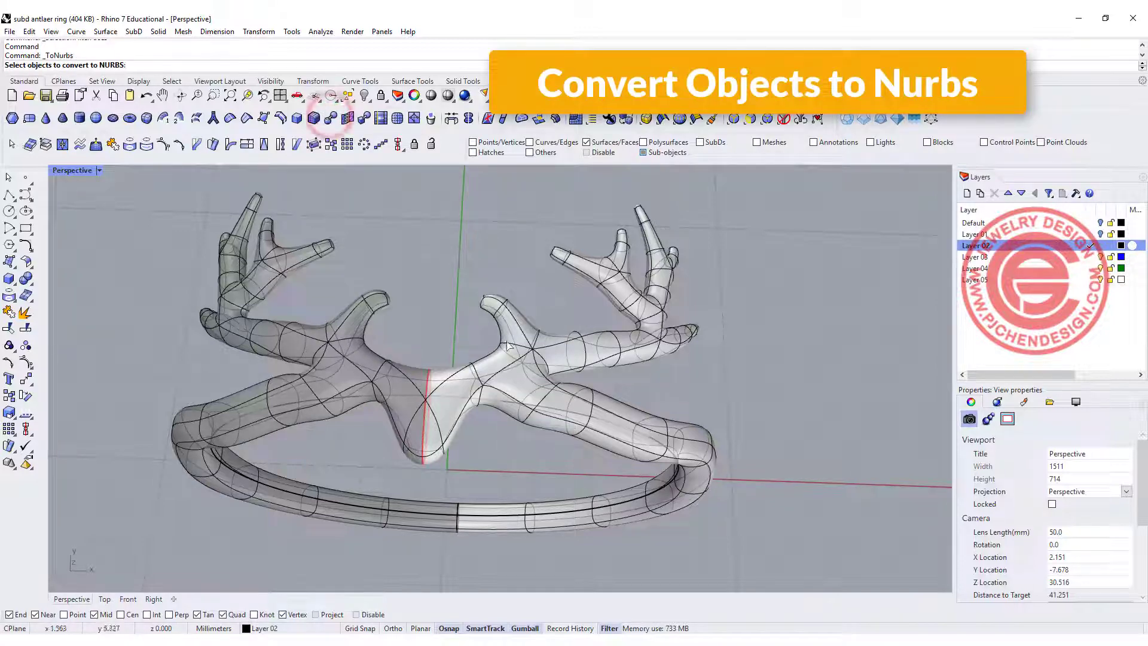
pyautogui.click(784, 118)
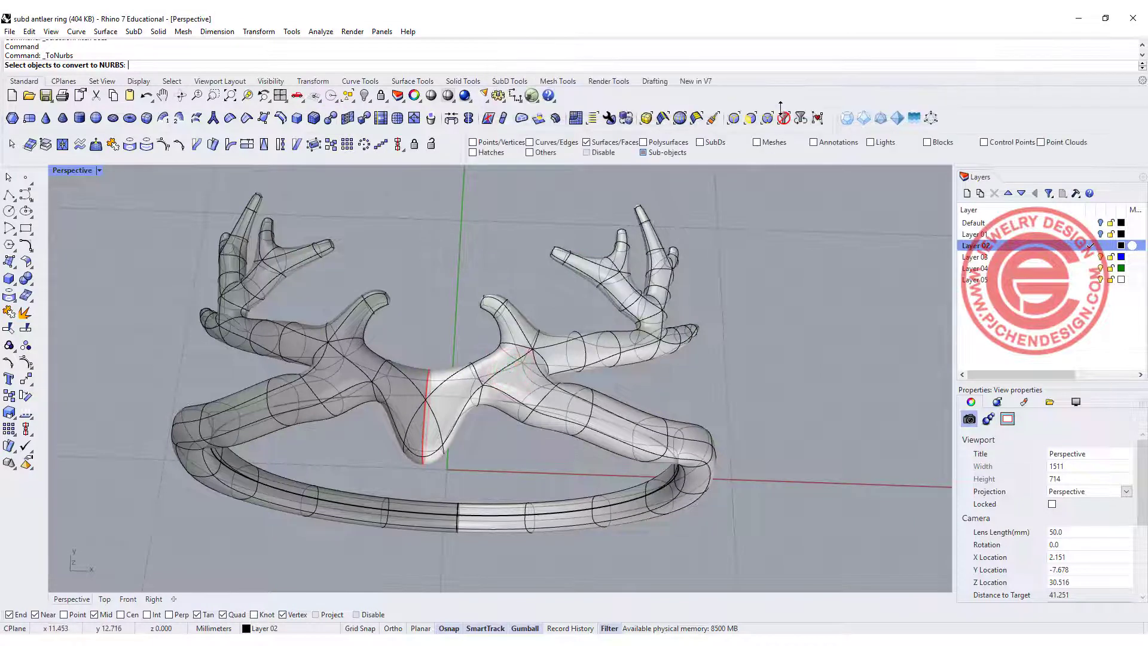